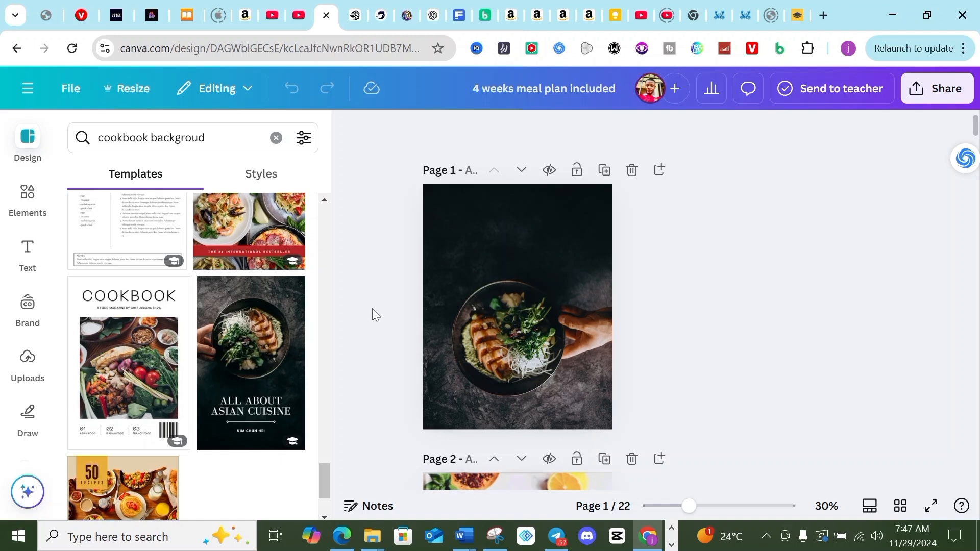
# Look back through the cookbook background templates and clear the template search
pyautogui.scroll(5, 321, 323)
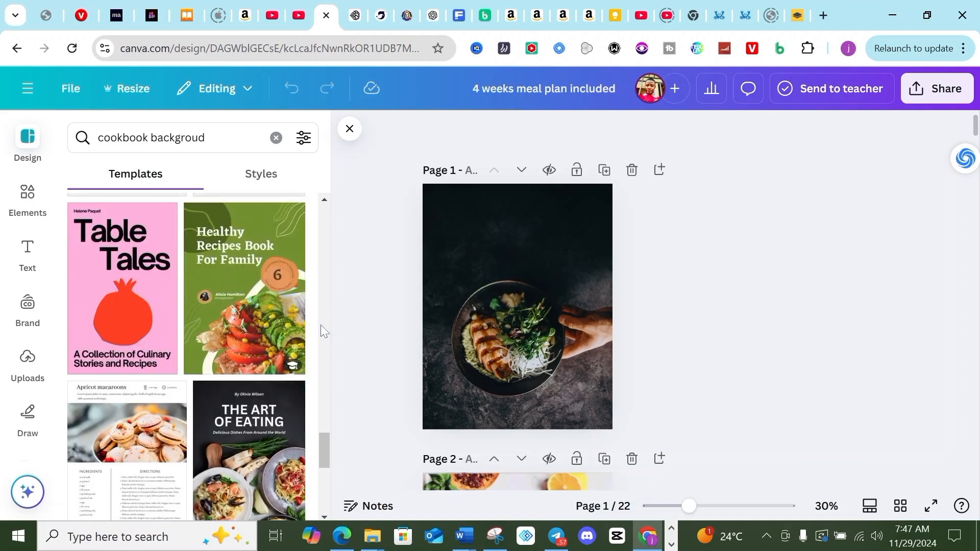
pyautogui.scroll(3, 320, 324)
pyautogui.scroll(3, 325, 310)
pyautogui.scroll(5, 328, 289)
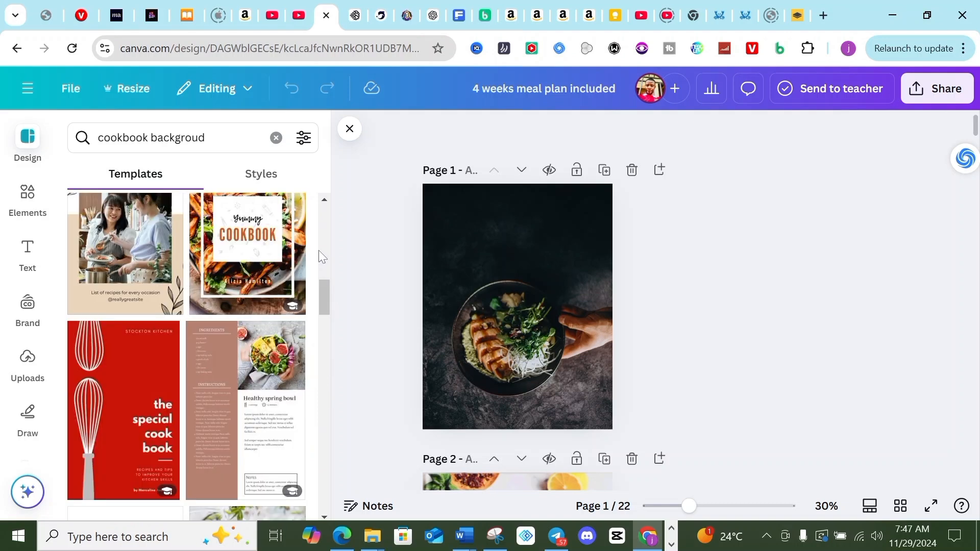
pyautogui.scroll(5, 318, 245)
pyautogui.click(264, 147)
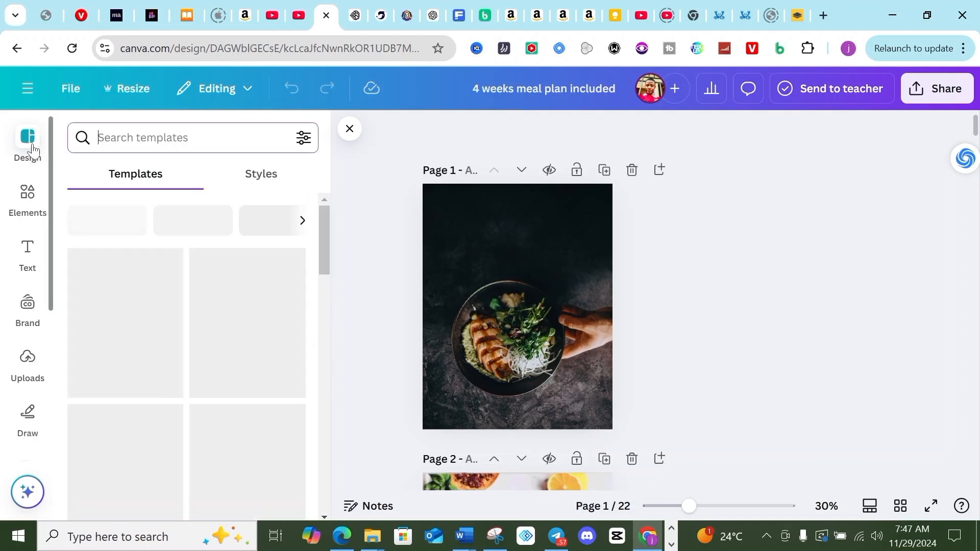
# Leave the meal plan design for the Canva home page and start a new custom-size design
pyautogui.click(28, 90)
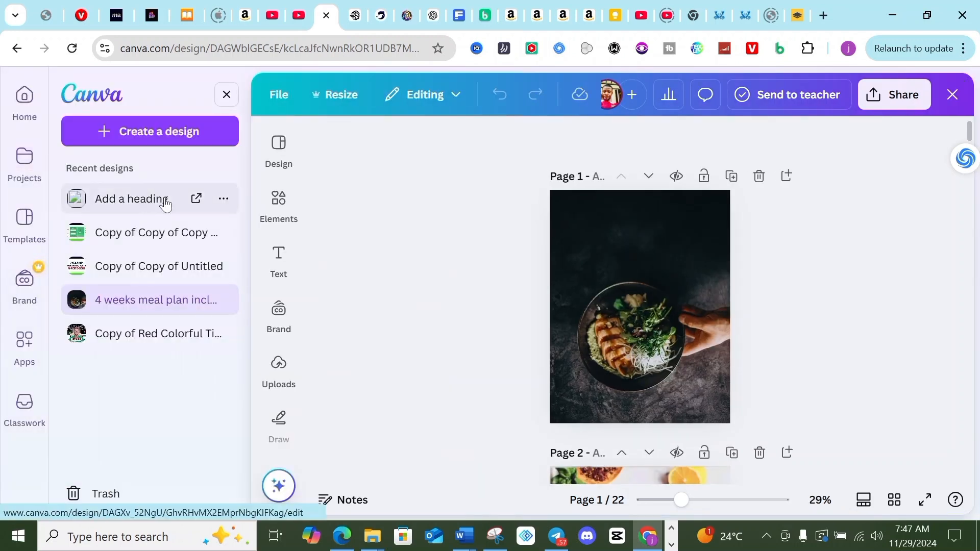
pyautogui.click(33, 109)
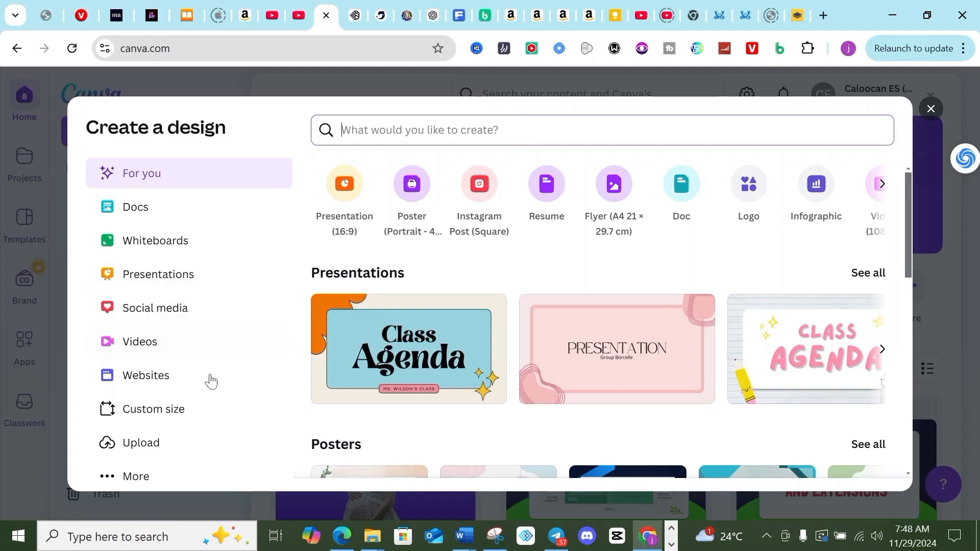
pyautogui.click(196, 414)
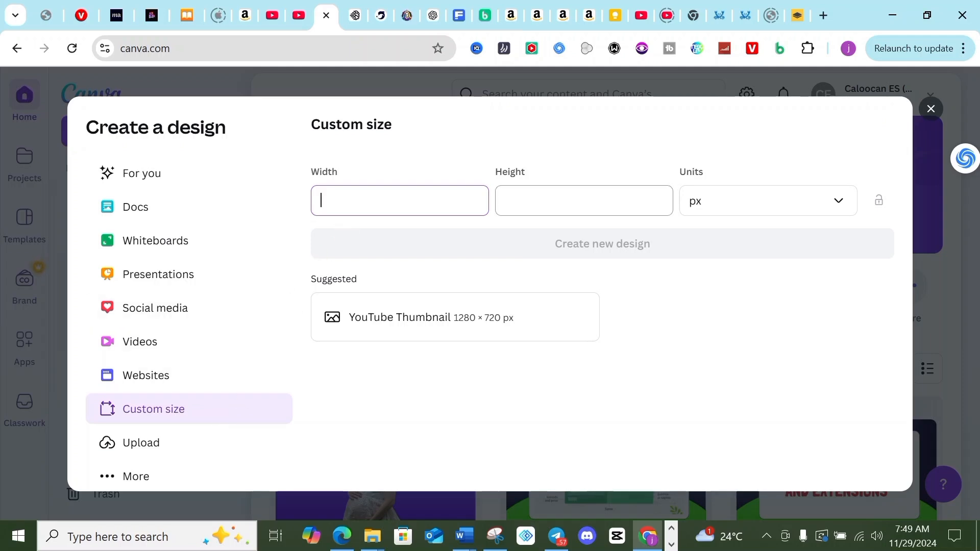
# Create a blank custom-size design 8.5 in wide and 11 in high
pyautogui.click(841, 208)
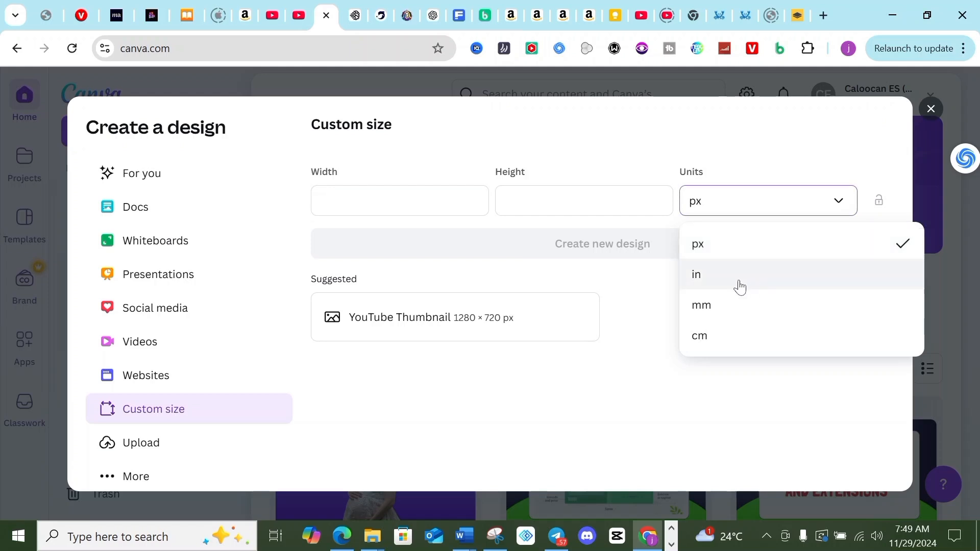
pyautogui.click(737, 284)
pyautogui.click(420, 194)
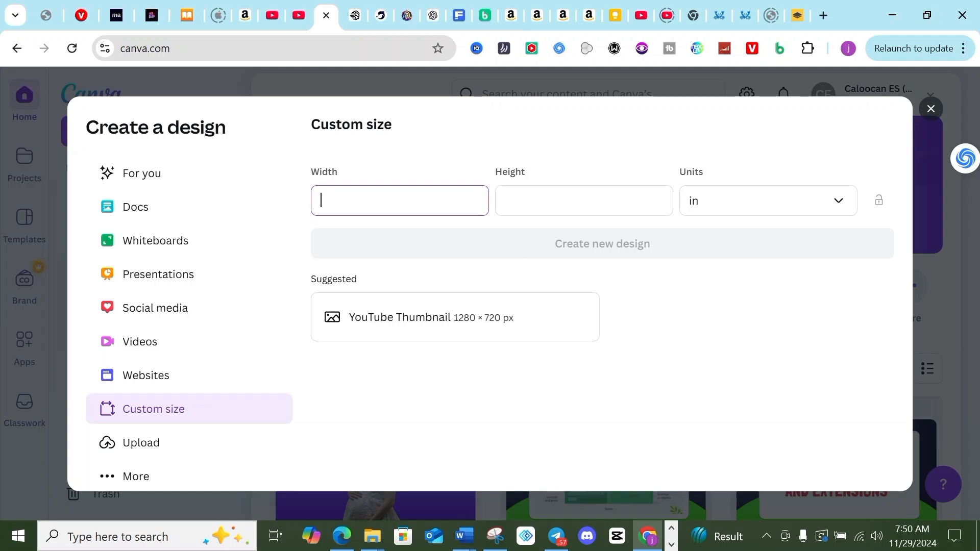
pyautogui.write('8.5')
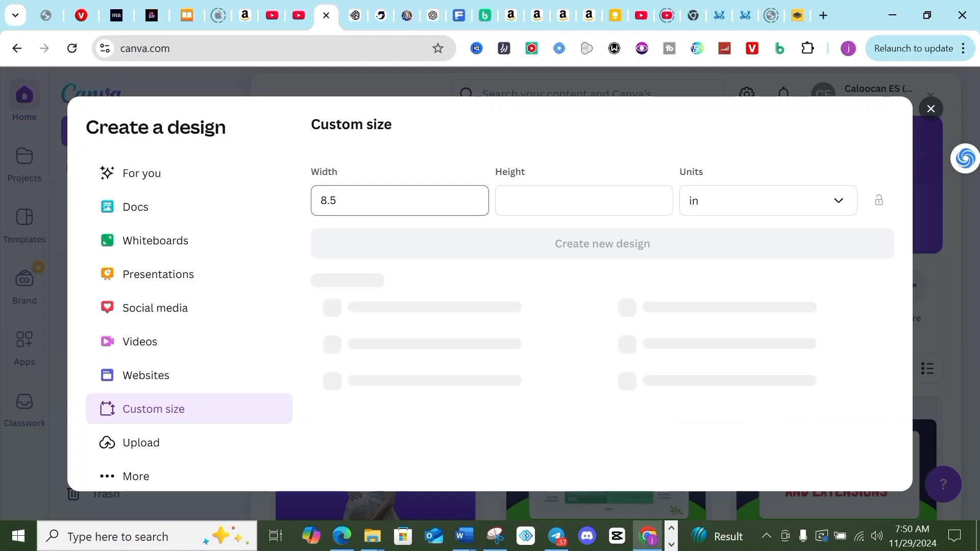
pyautogui.click(584, 200)
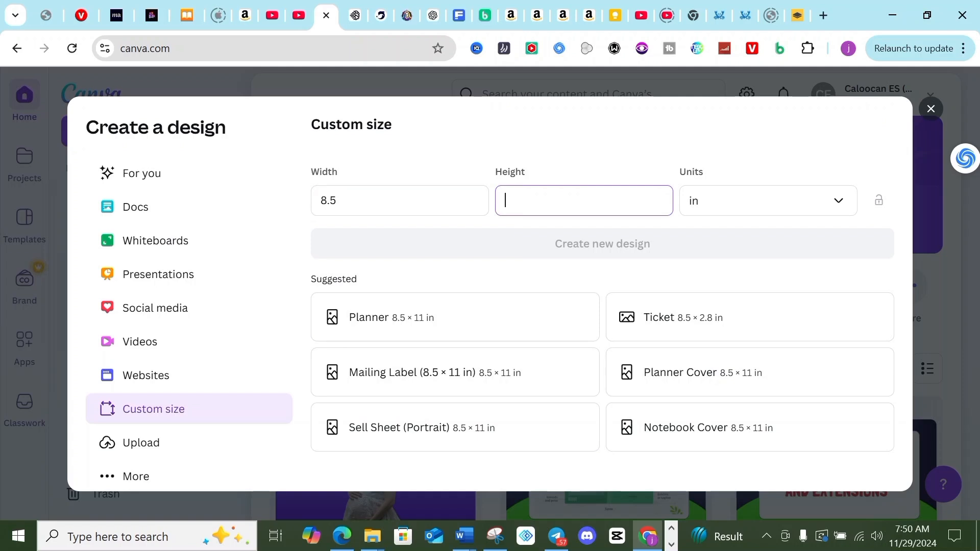
pyautogui.write('11')
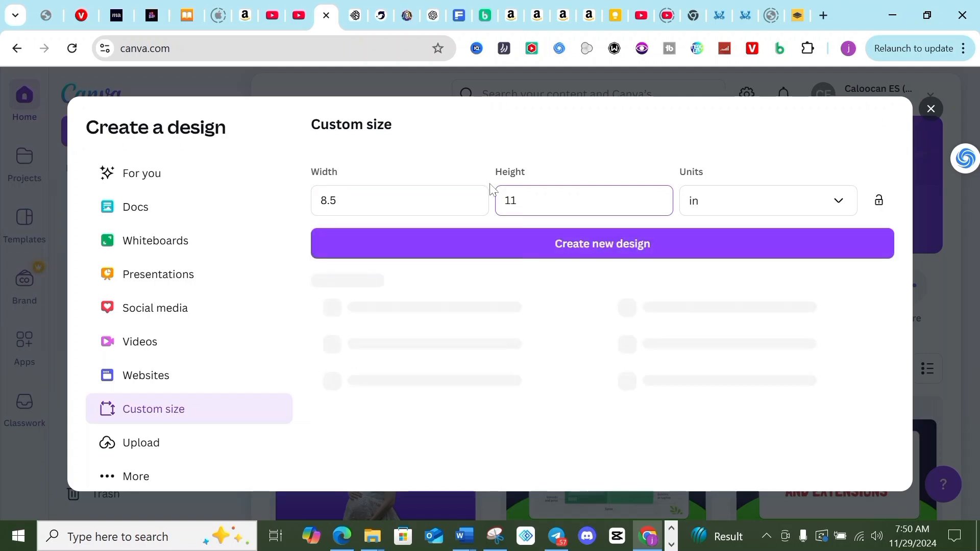
pyautogui.click(521, 246)
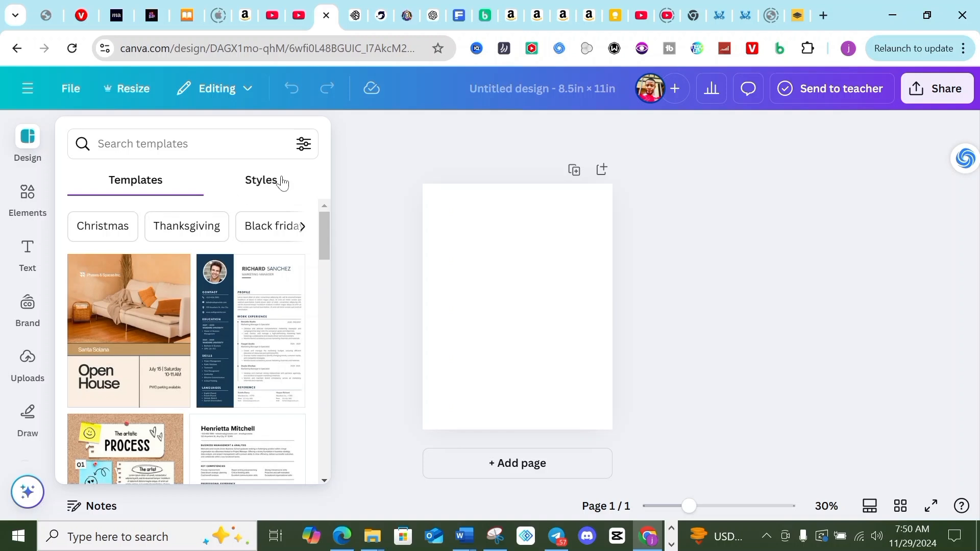
# Look at the available design styles, then return to the templates and show the recent template searches
pyautogui.click(263, 195)
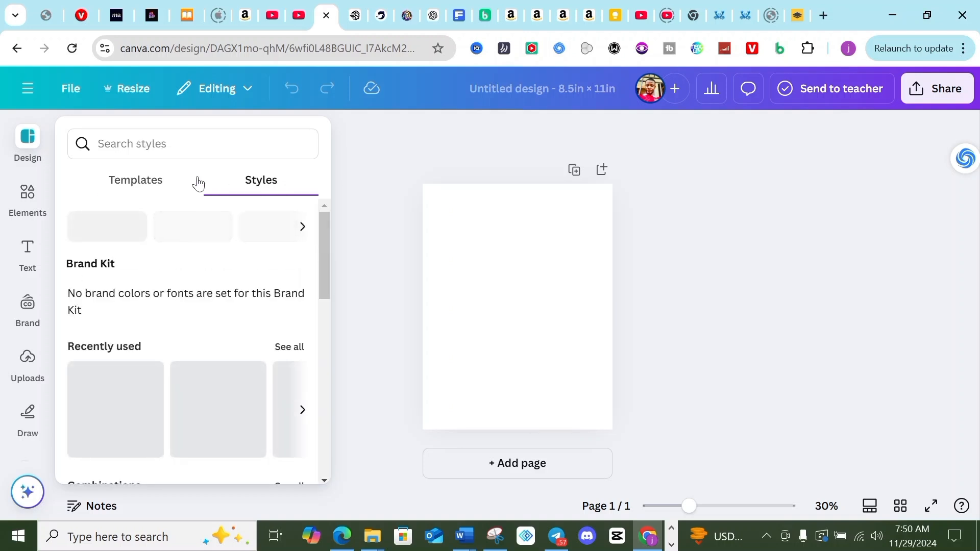
pyautogui.click(139, 189)
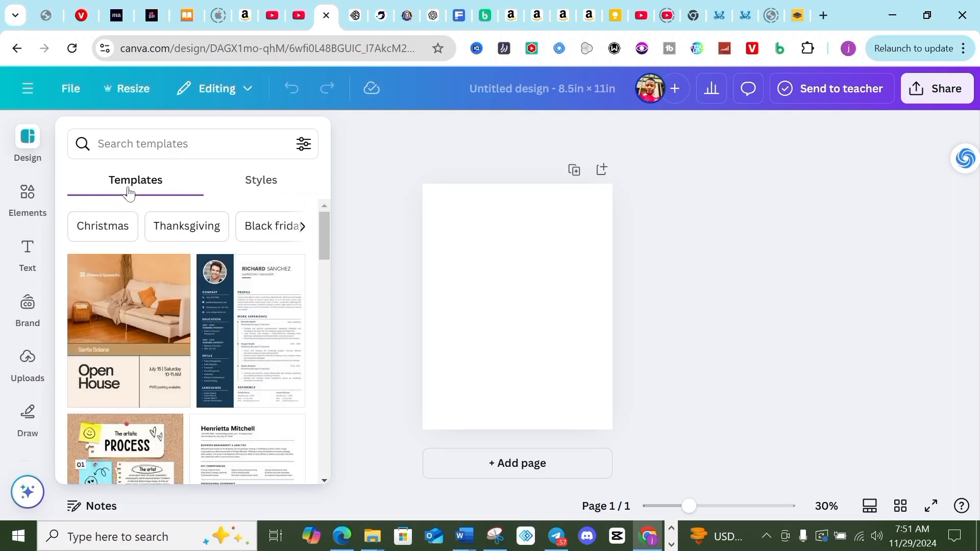
pyautogui.click(148, 144)
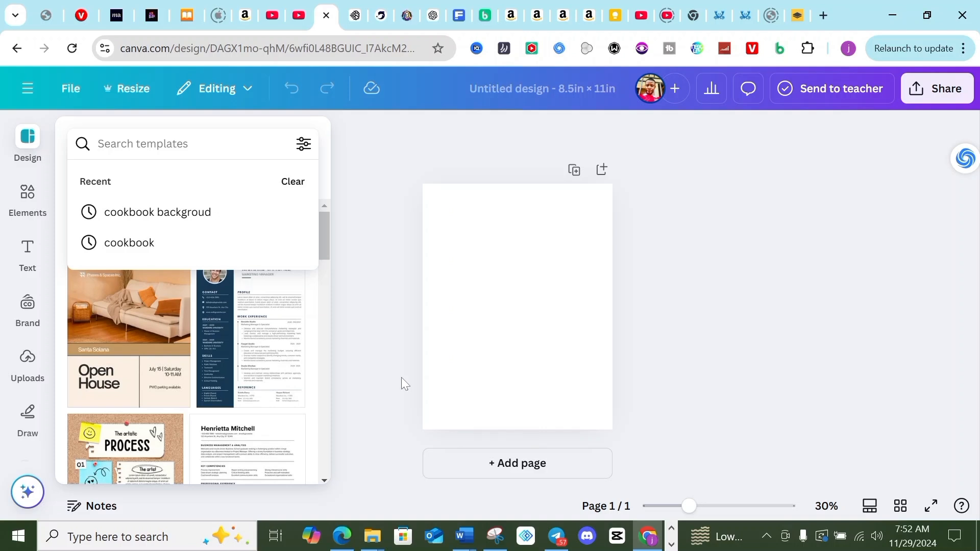
# Switch to BlueStacks App Player and rerun the "cookbook cover design" image search in ImageSearchMan
pyautogui.click(671, 545)
pyautogui.click(622, 536)
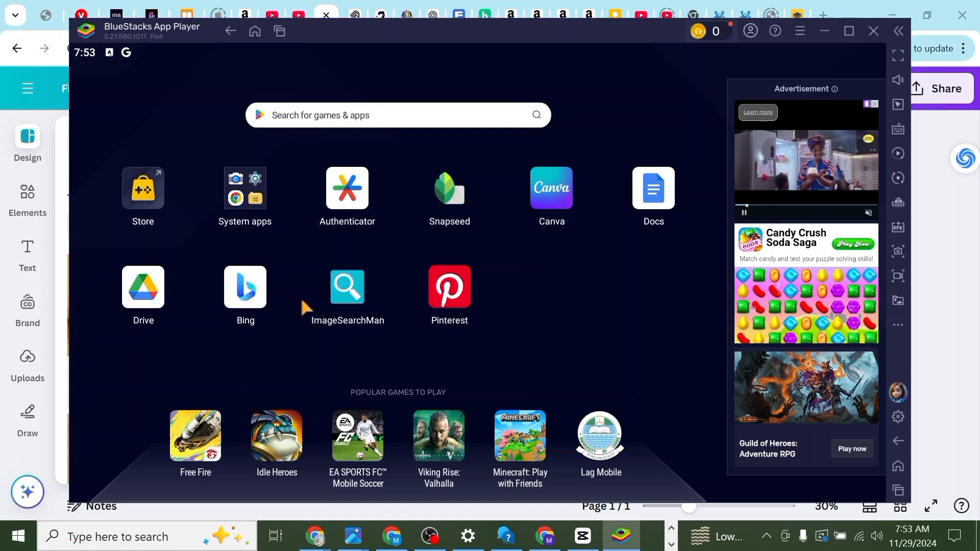
pyautogui.click(353, 307)
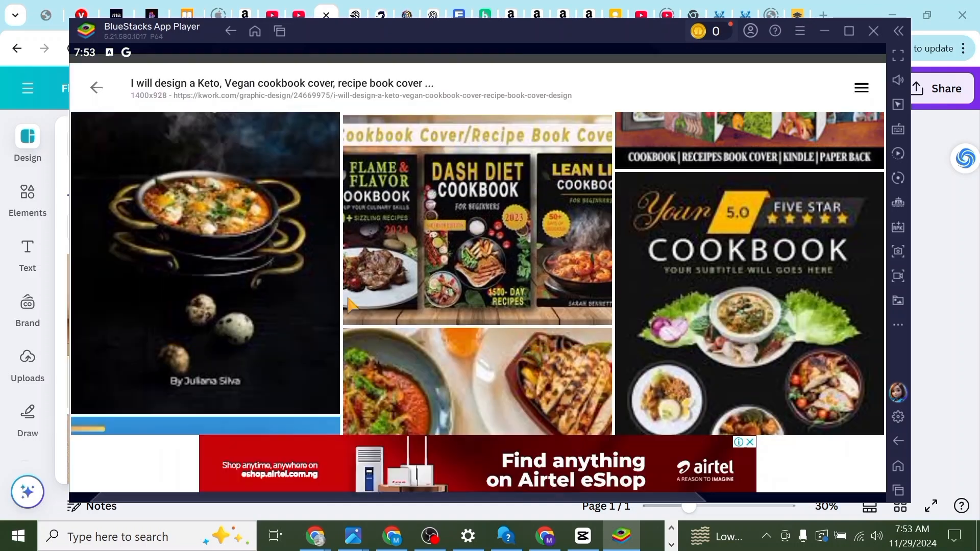
pyautogui.scroll(2, 371, 318)
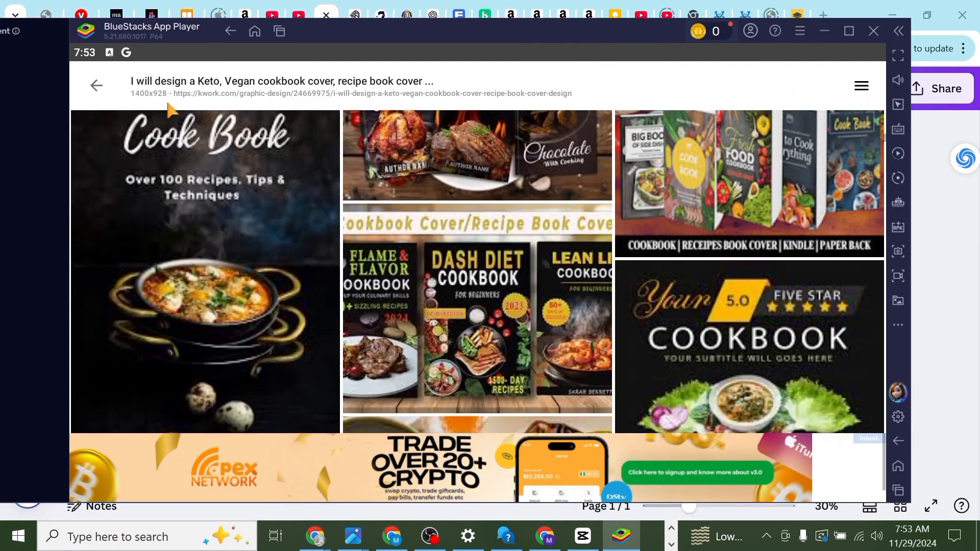
pyautogui.click(100, 87)
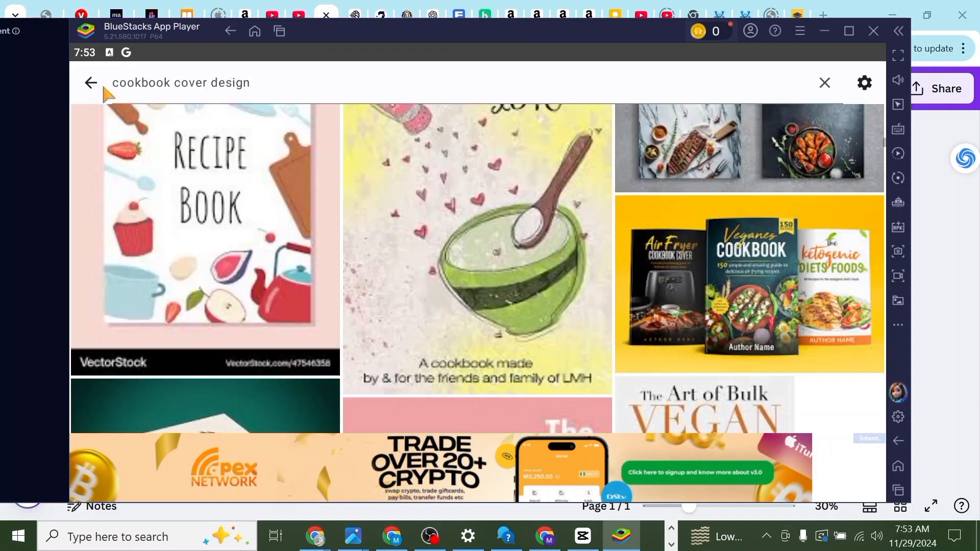
pyautogui.click(103, 86)
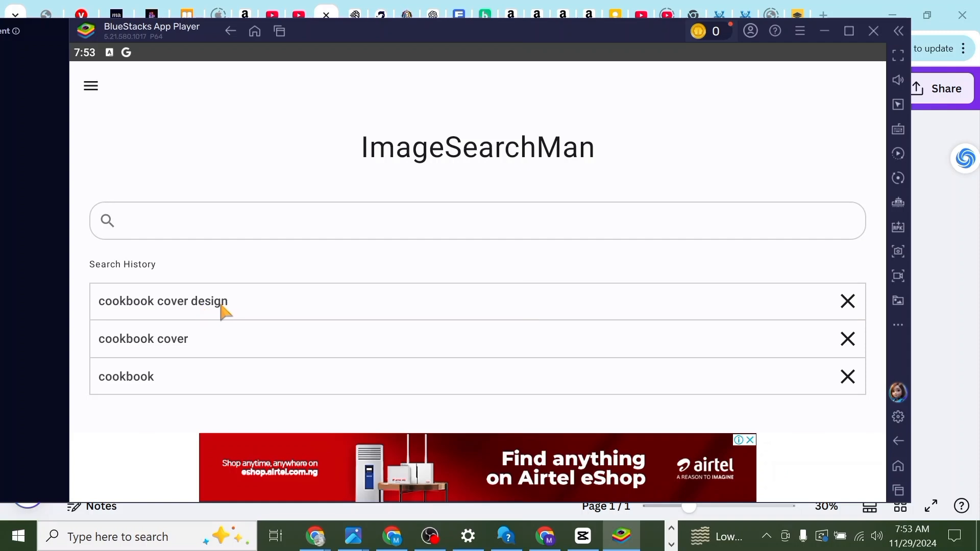
pyautogui.click(164, 308)
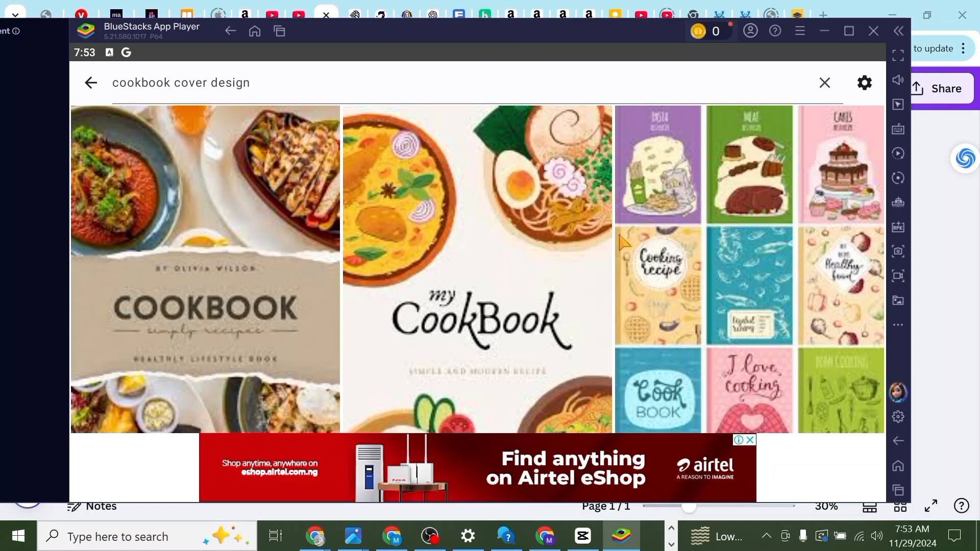
# Browse the cookbook cover results and open the yellow-background image of the Air Fryer, Veganes and Ketogenic covers
pyautogui.scroll(-5, 610, 228)
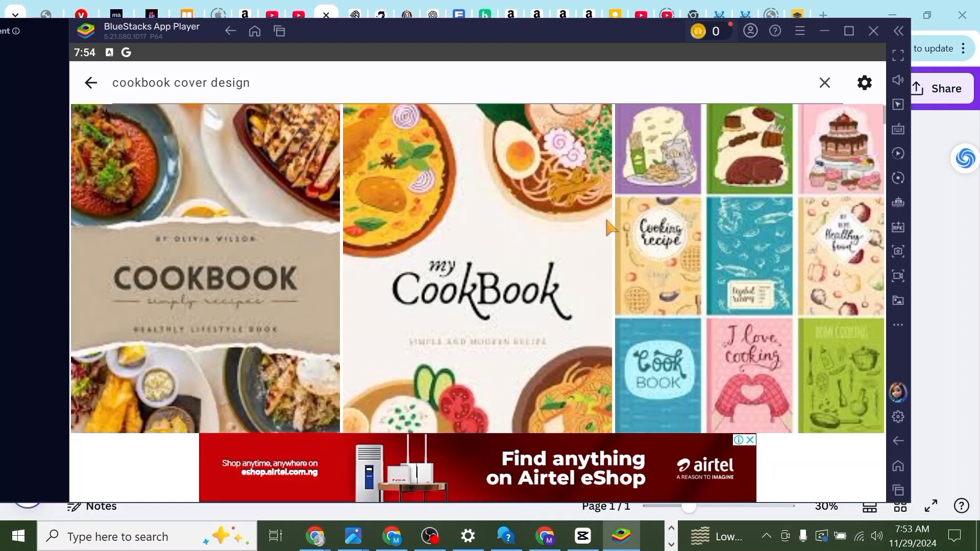
pyautogui.scroll(-5, 610, 228)
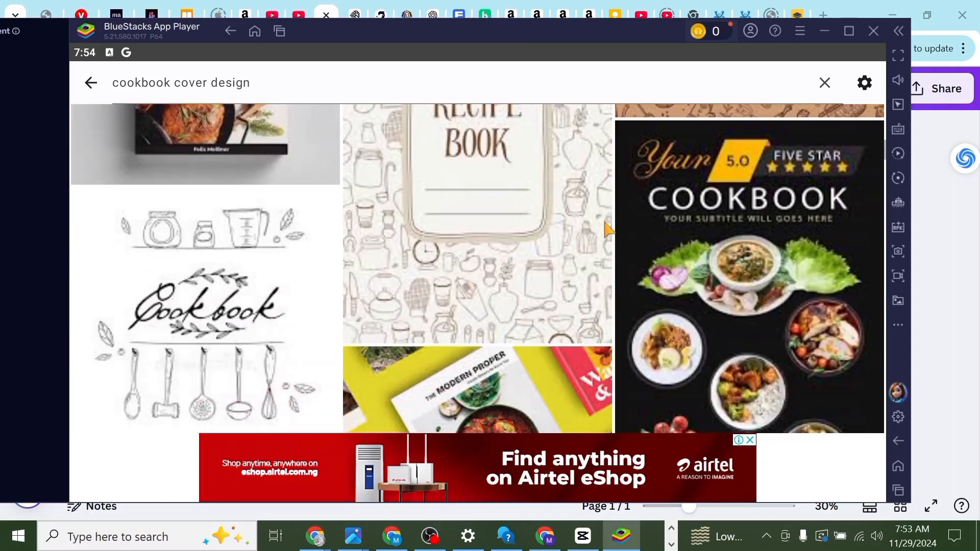
pyautogui.scroll(-5, 610, 229)
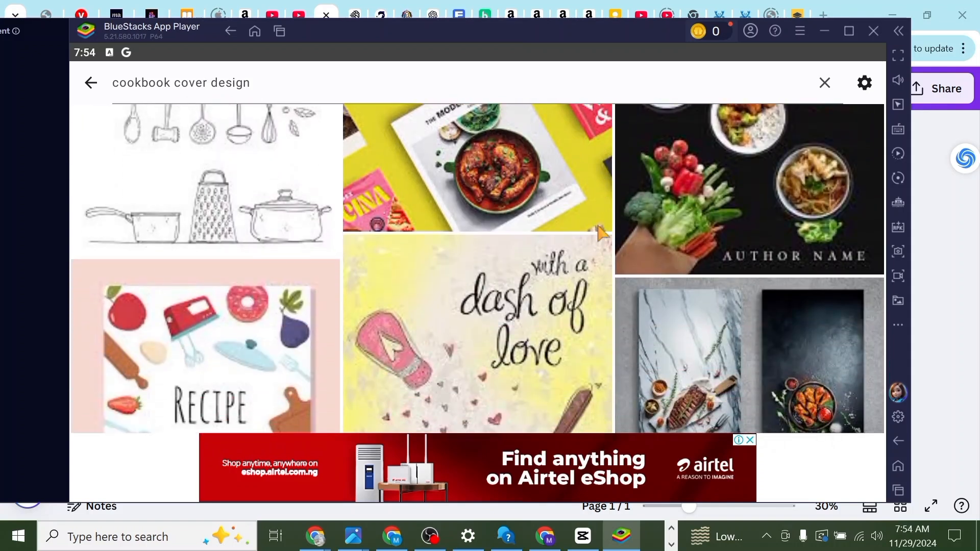
pyautogui.scroll(10, 456, 201)
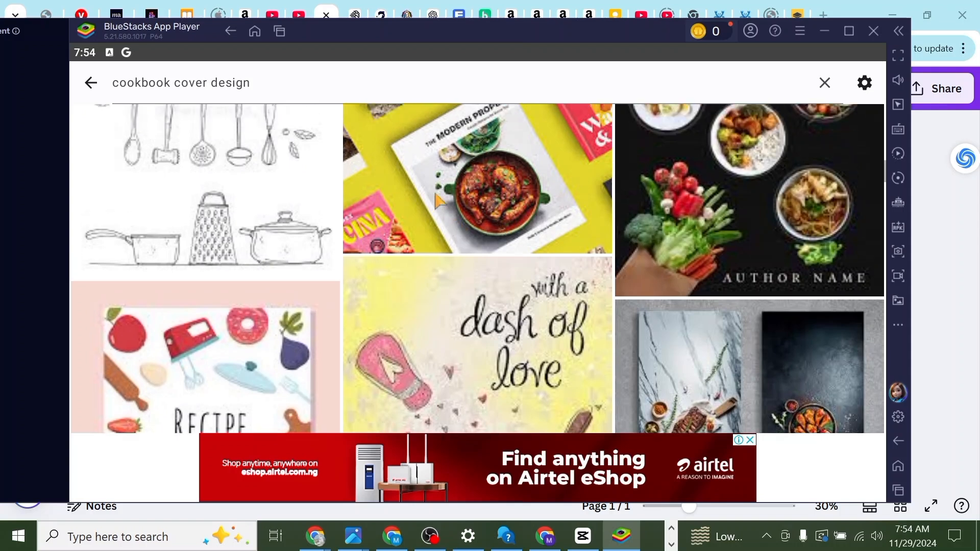
pyautogui.scroll(3, 278, 211)
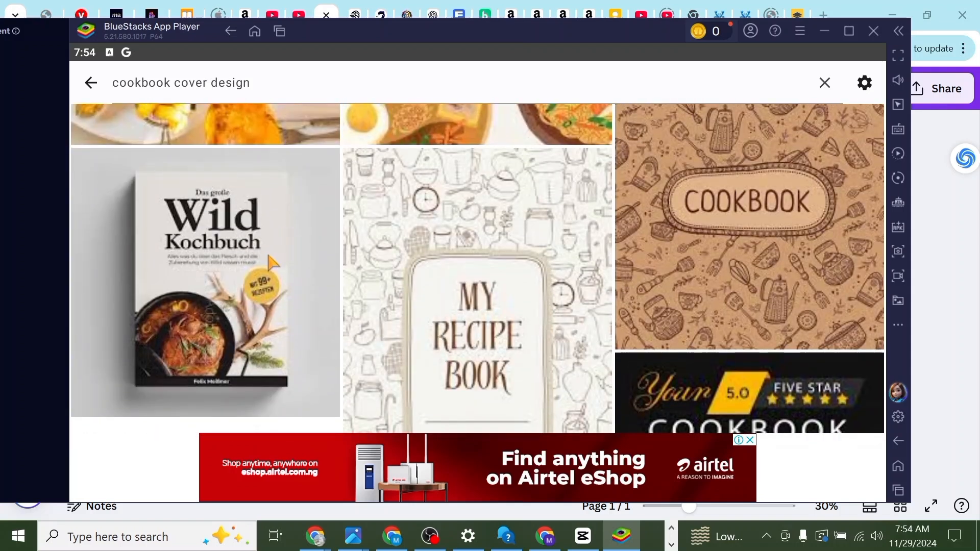
pyautogui.scroll(-10, 358, 258)
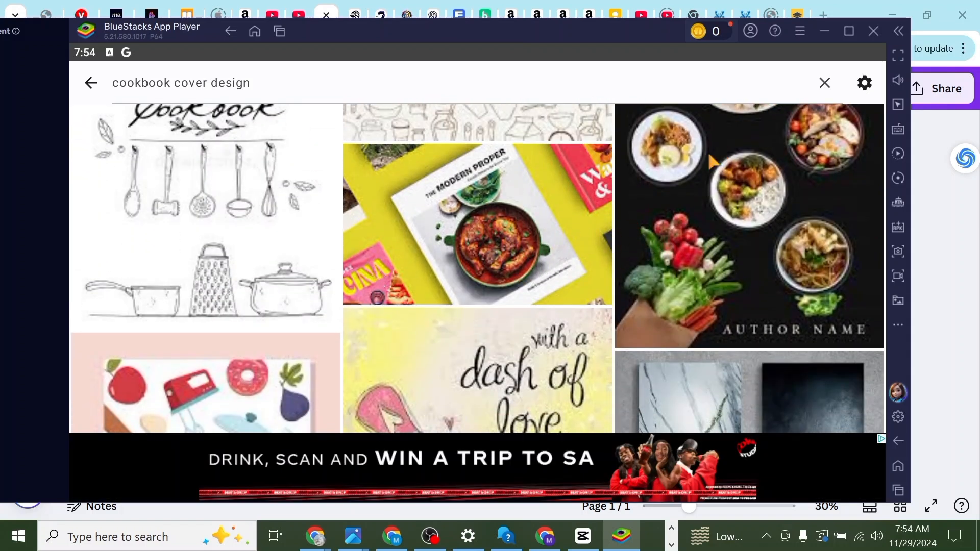
pyautogui.scroll(-8, 651, 213)
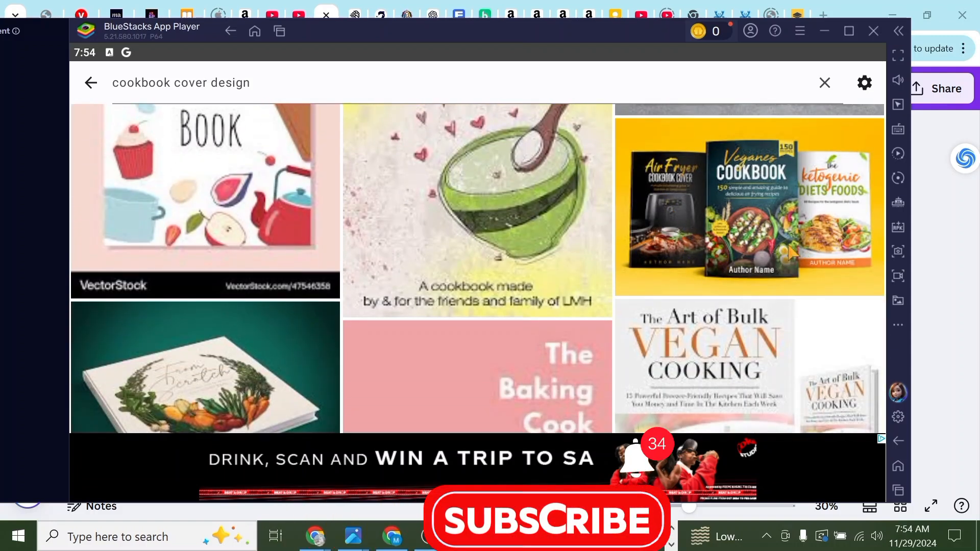
pyautogui.click(772, 234)
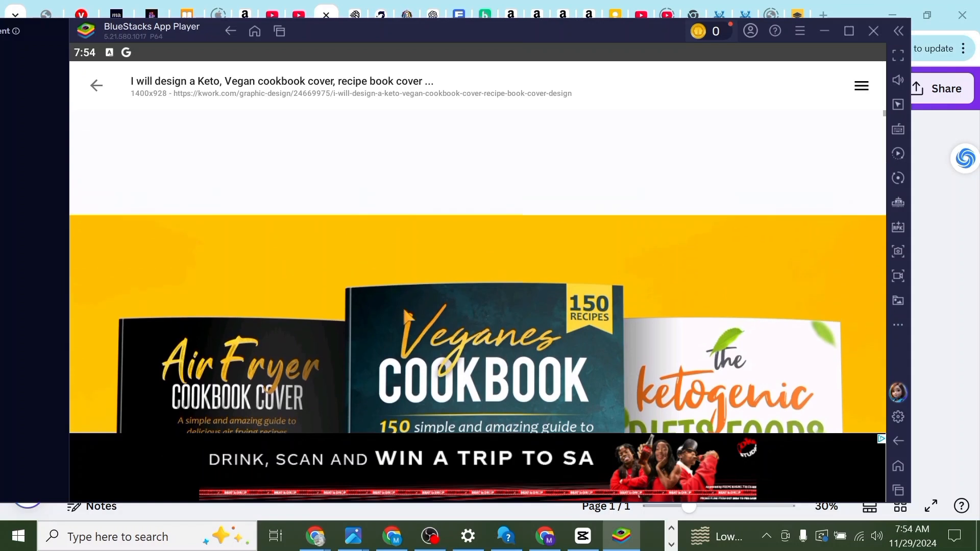
# Examine the related cookbook cover images and open the one showing the Flame & Flavor, Anti-Inflammatory and Dash Diet covers
pyautogui.scroll(-6, 531, 287)
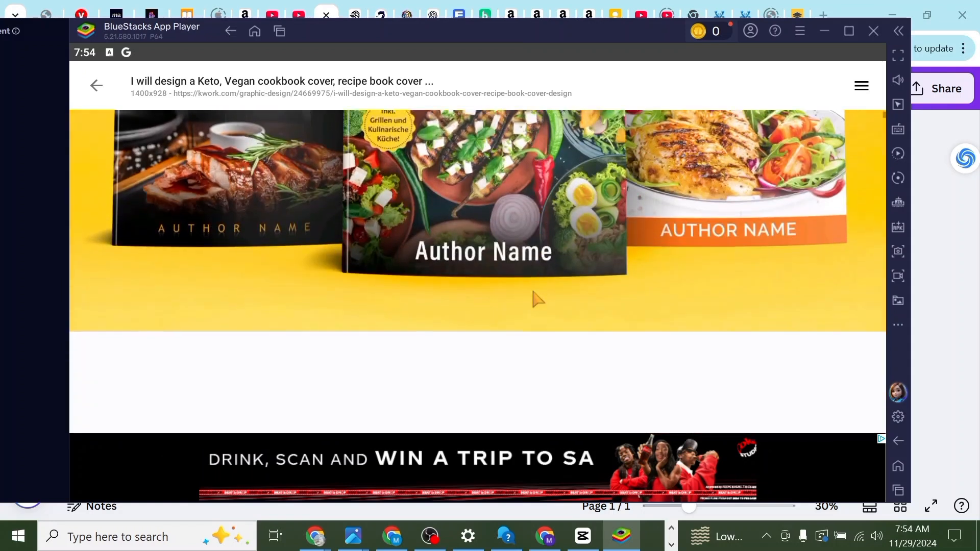
pyautogui.scroll(-5, 531, 287)
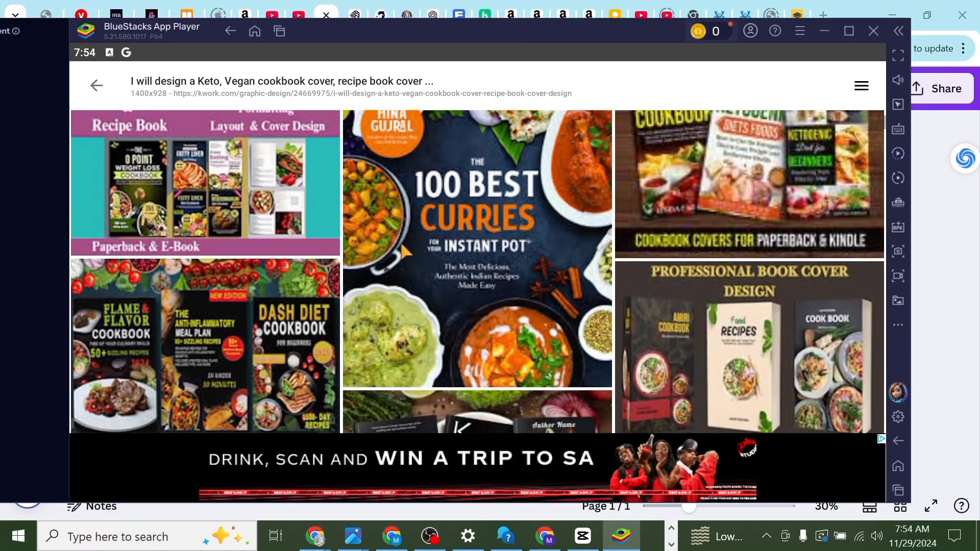
pyautogui.scroll(-3, 476, 247)
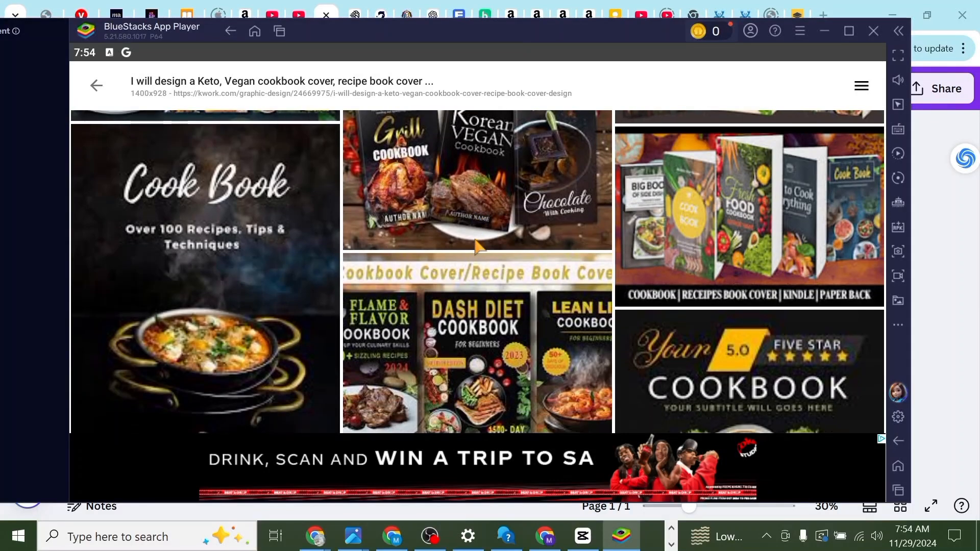
pyautogui.scroll(3, 462, 266)
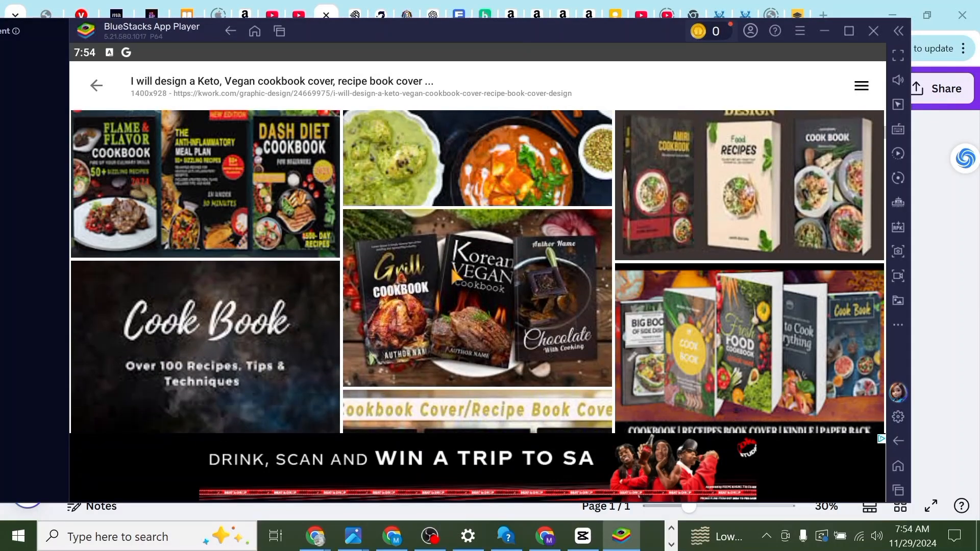
pyautogui.scroll(2, 449, 281)
pyautogui.scroll(-3, 448, 280)
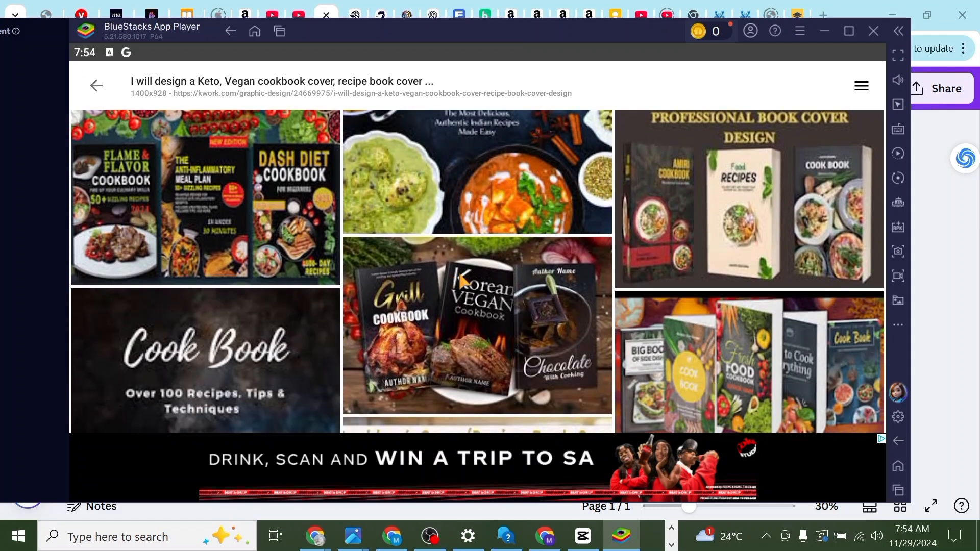
pyautogui.click(230, 180)
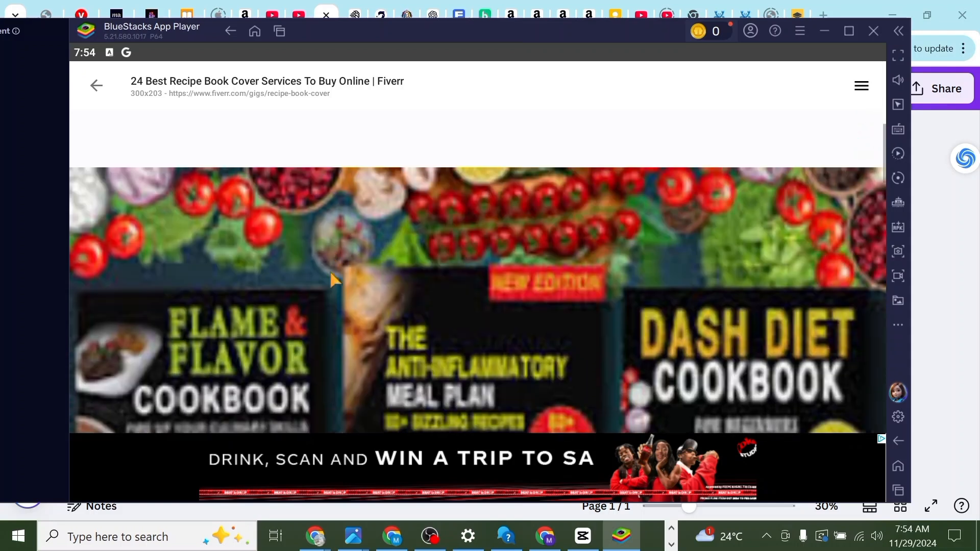
# Examine the titles, photos and layout of the opened Flame & Flavor, Anti-Inflammatory and Dash Diet cover image
pyautogui.scroll(-3, 461, 276)
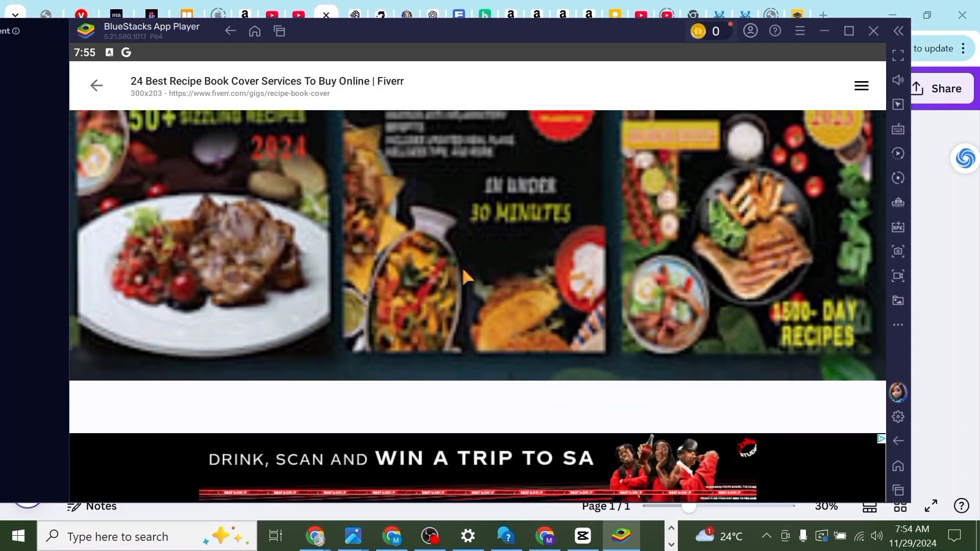
pyautogui.scroll(3, 460, 281)
pyautogui.scroll(2, 458, 283)
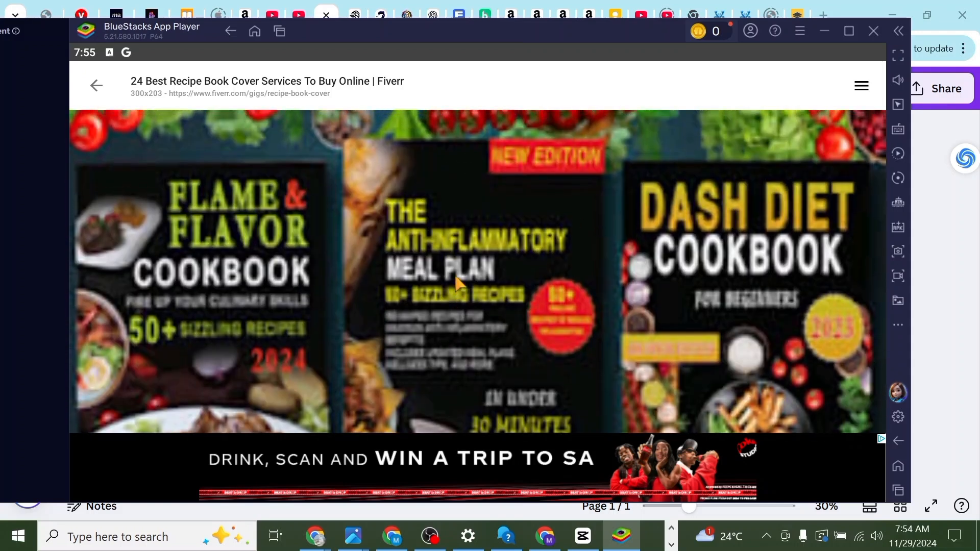
pyautogui.scroll(-5, 458, 283)
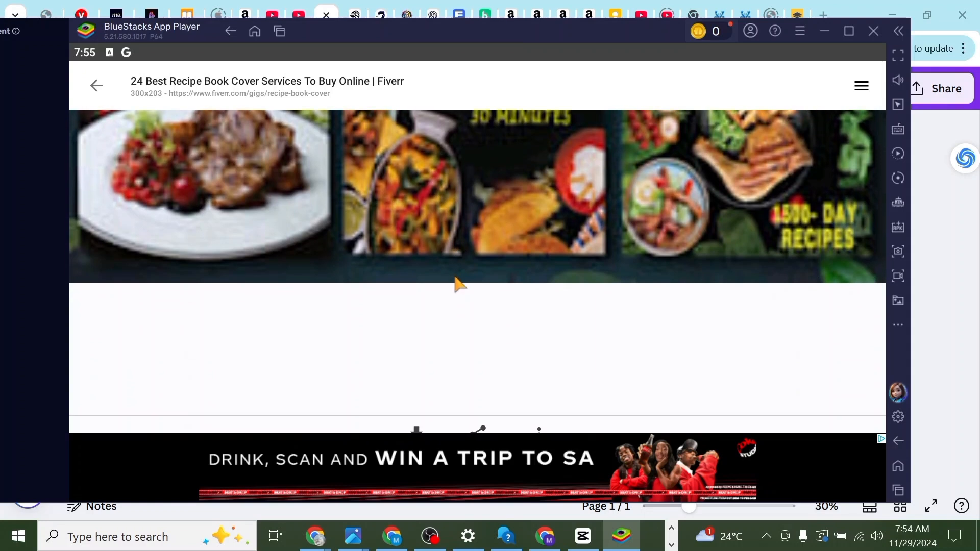
pyautogui.scroll(5, 458, 285)
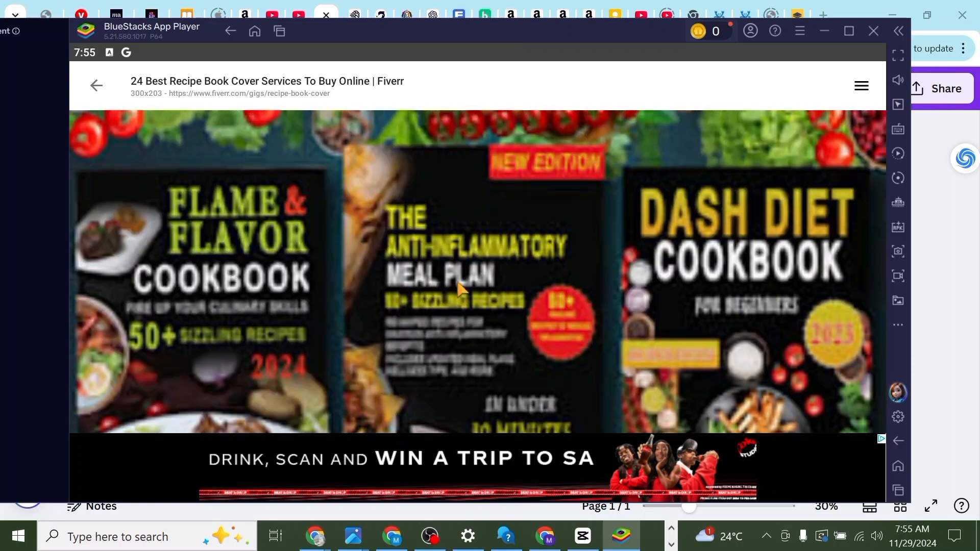
# Browse the related cookbook cover images beneath the opened picture, comparing their titles, food photos and colours
pyautogui.scroll(-10, 457, 287)
pyautogui.scroll(-2, 458, 287)
pyautogui.scroll(5, 458, 287)
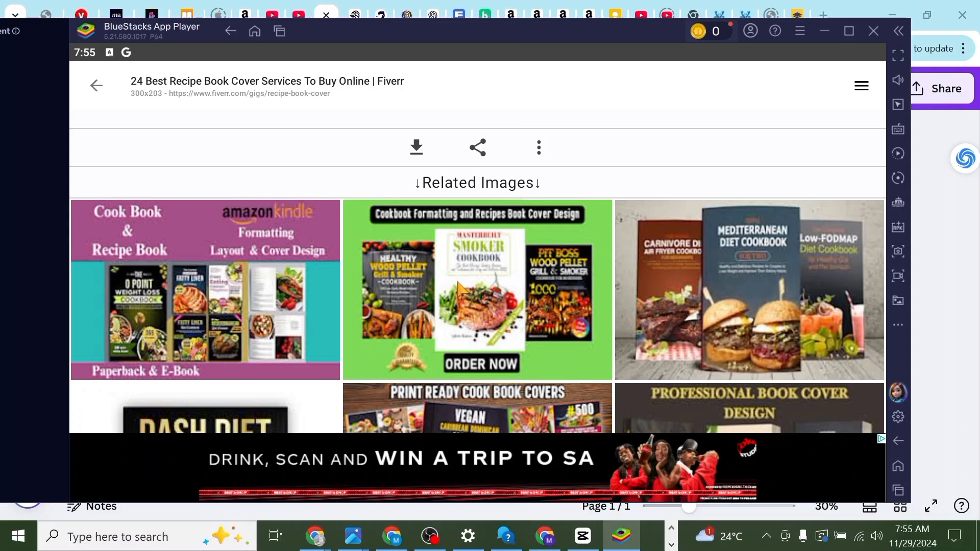
pyautogui.scroll(-3, 459, 287)
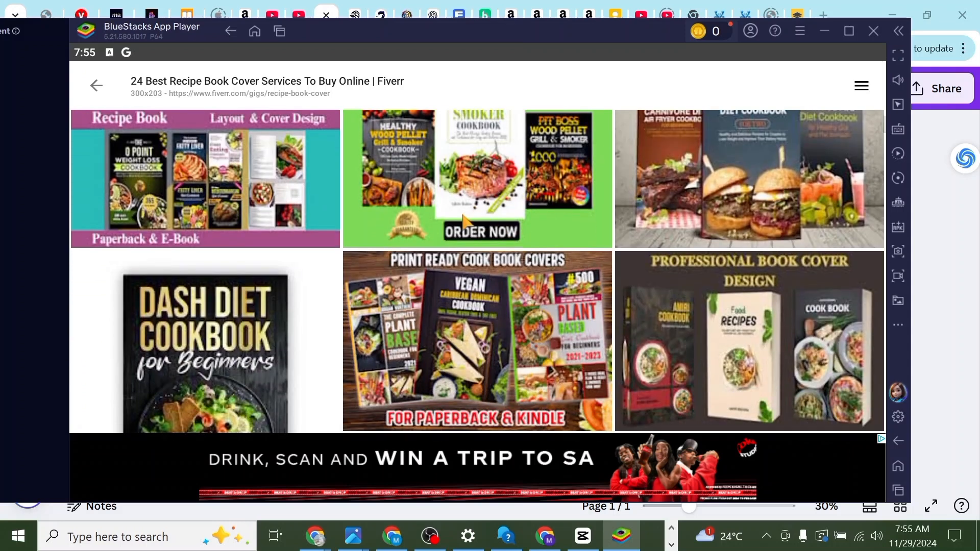
pyautogui.scroll(4, 462, 222)
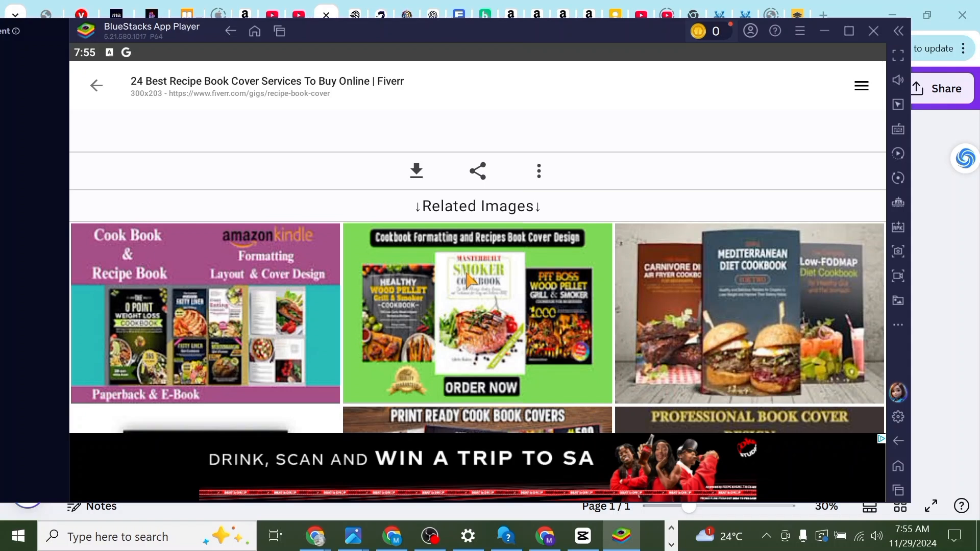
pyautogui.scroll(-5, 402, 315)
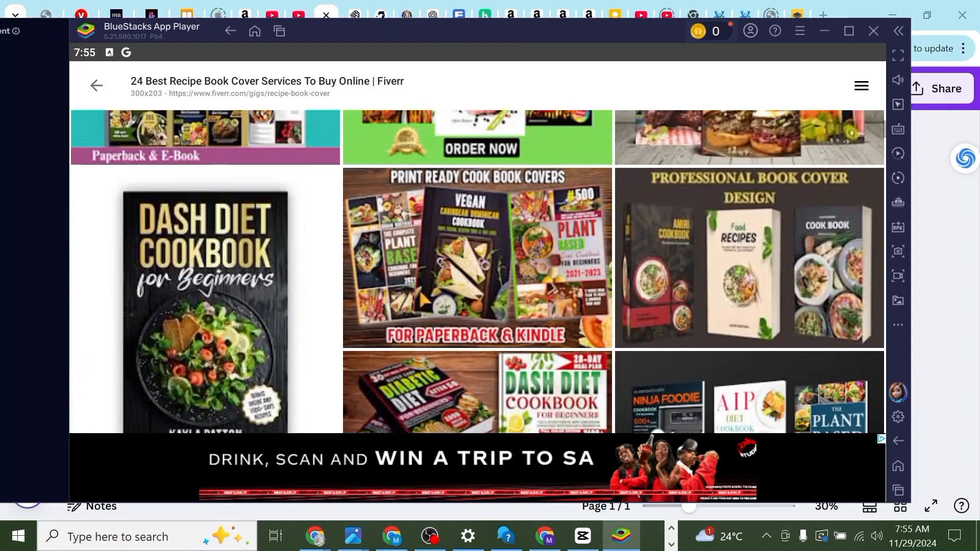
pyautogui.scroll(-6, 424, 295)
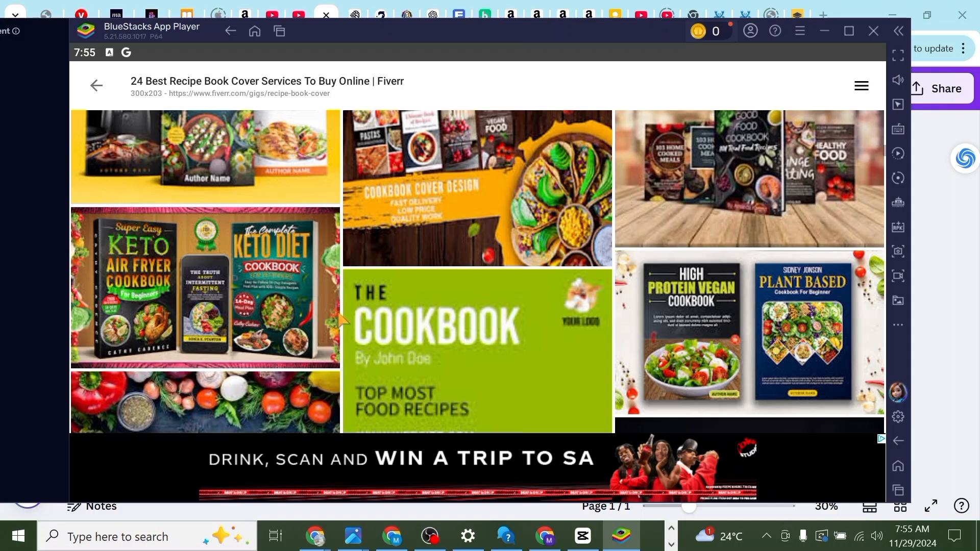
pyautogui.scroll(-7, 680, 270)
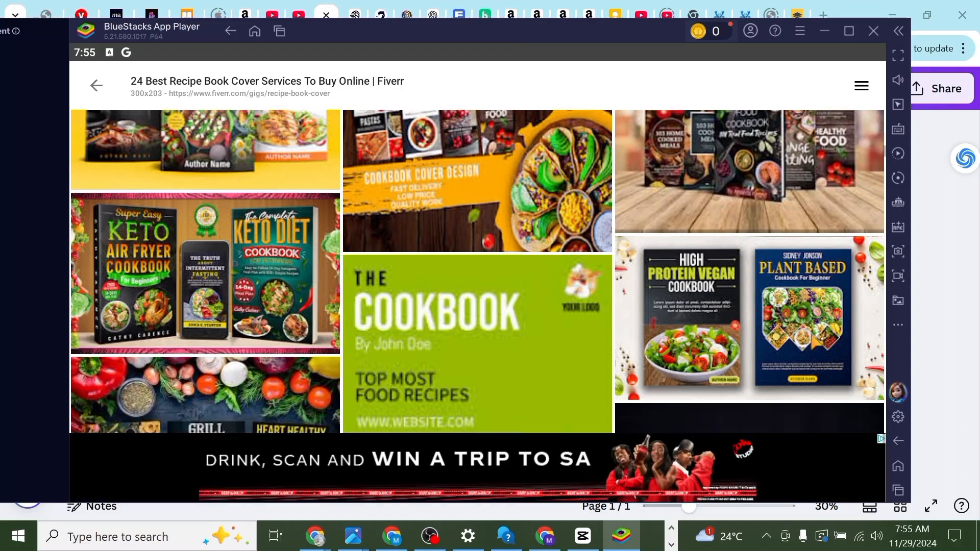
pyautogui.scroll(-8, 681, 274)
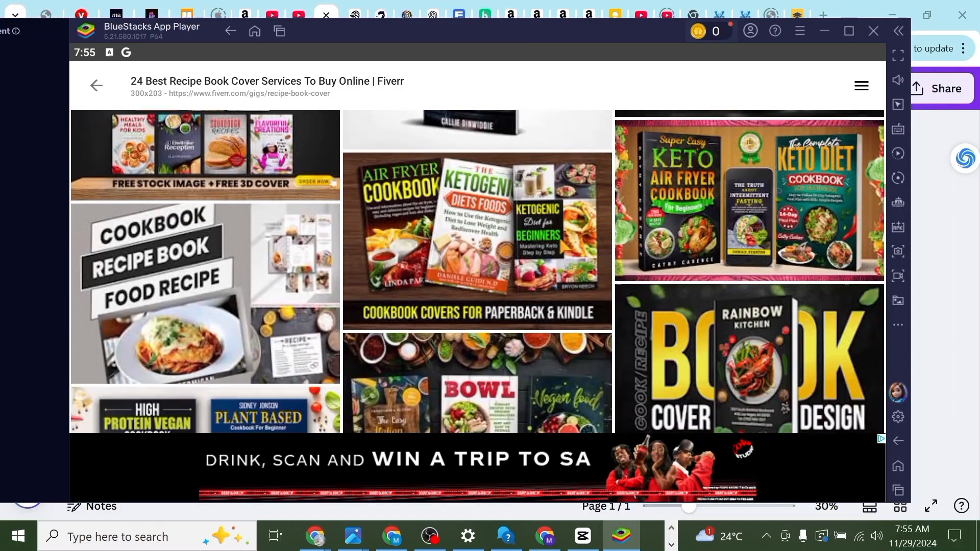
pyautogui.scroll(15, 614, 243)
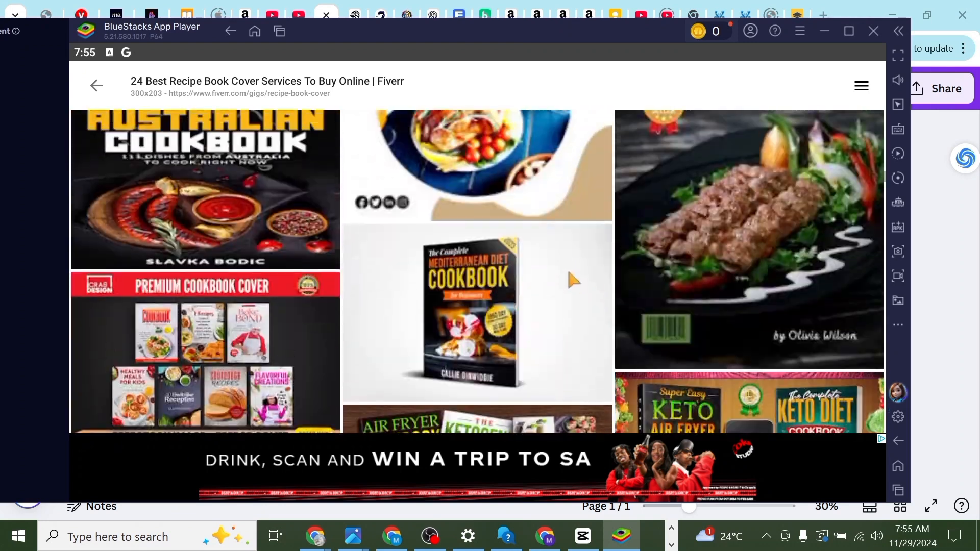
pyautogui.scroll(10, 562, 283)
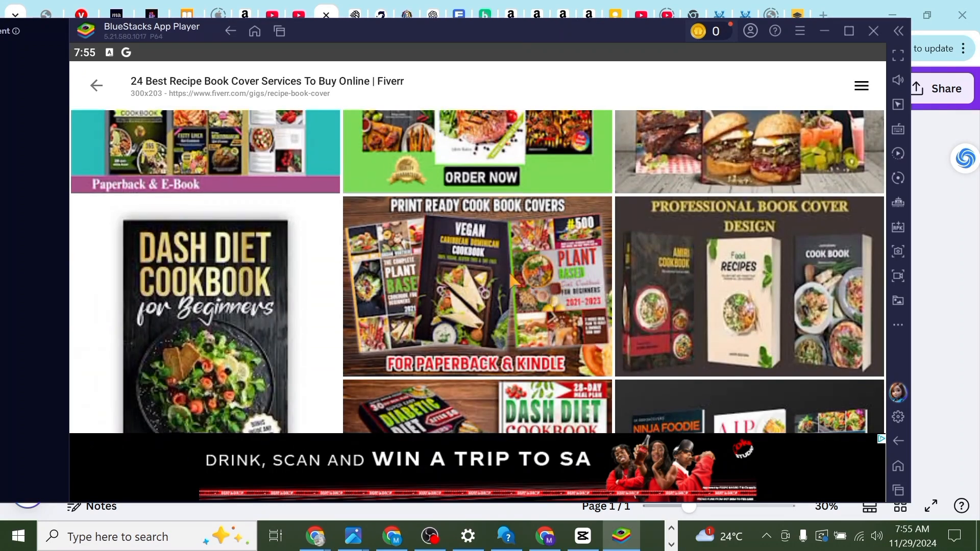
pyautogui.scroll(3, 512, 279)
pyautogui.scroll(-3, 561, 296)
pyautogui.scroll(5, 560, 319)
pyautogui.scroll(-2, 516, 340)
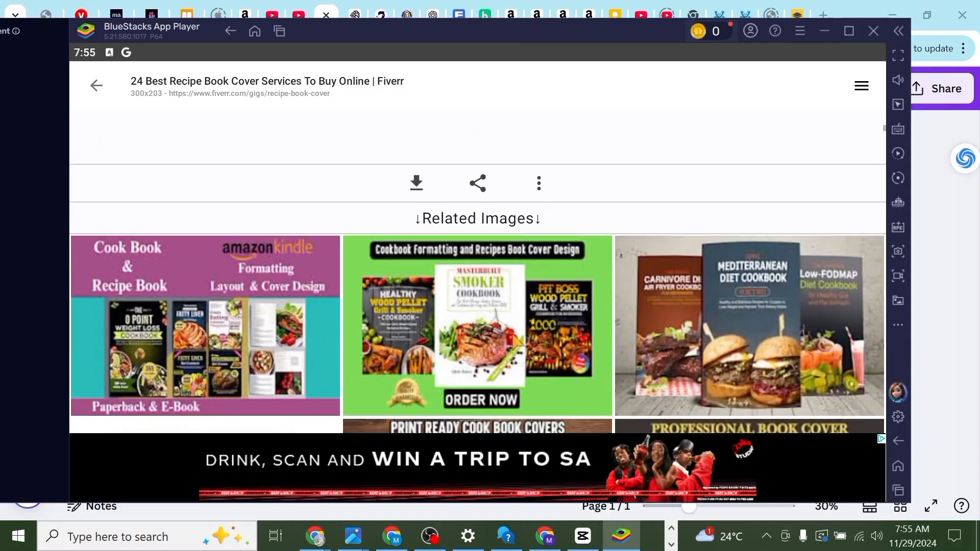
pyautogui.scroll(-3, 515, 340)
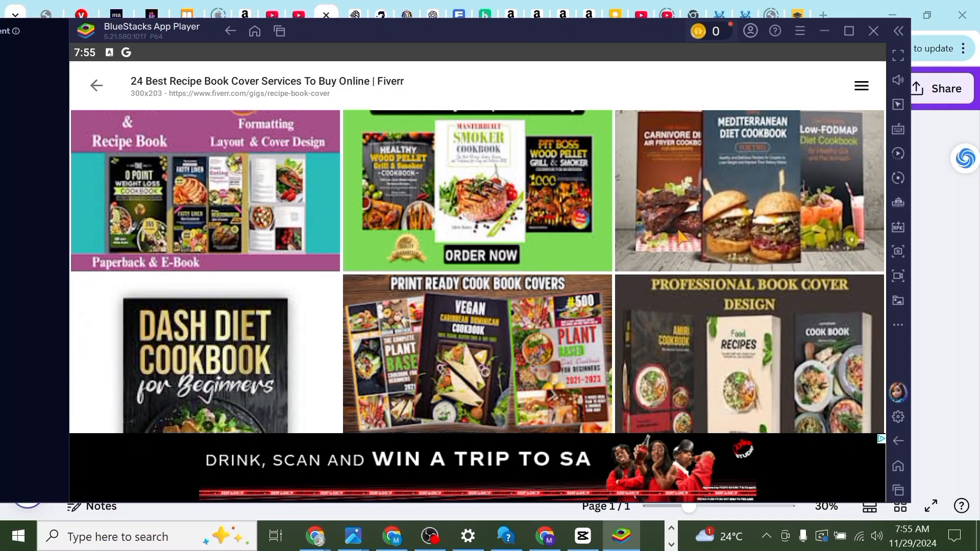
pyautogui.scroll(7, 566, 286)
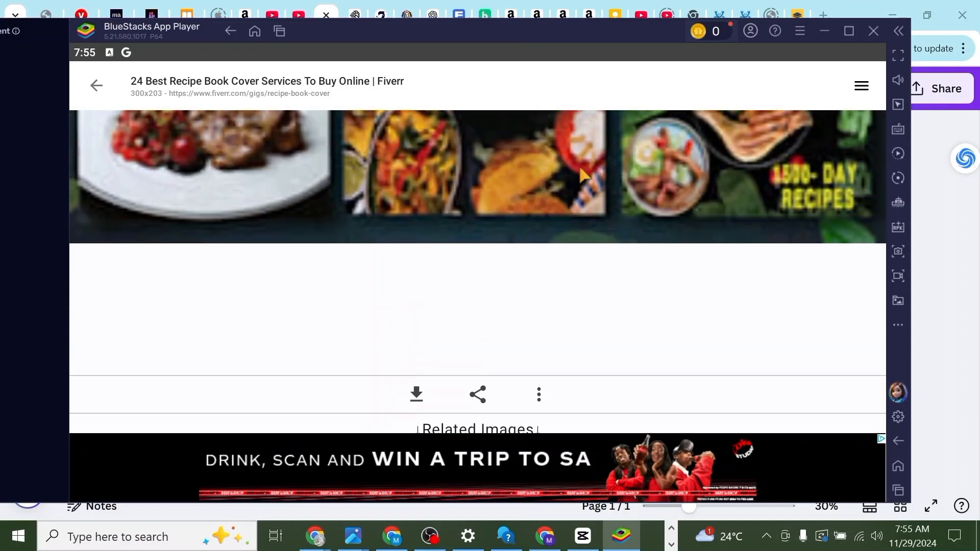
# Leave ImageSearchMan for the BlueStacks home screen, open Pinterest and look through its home feed
pyautogui.click(259, 29)
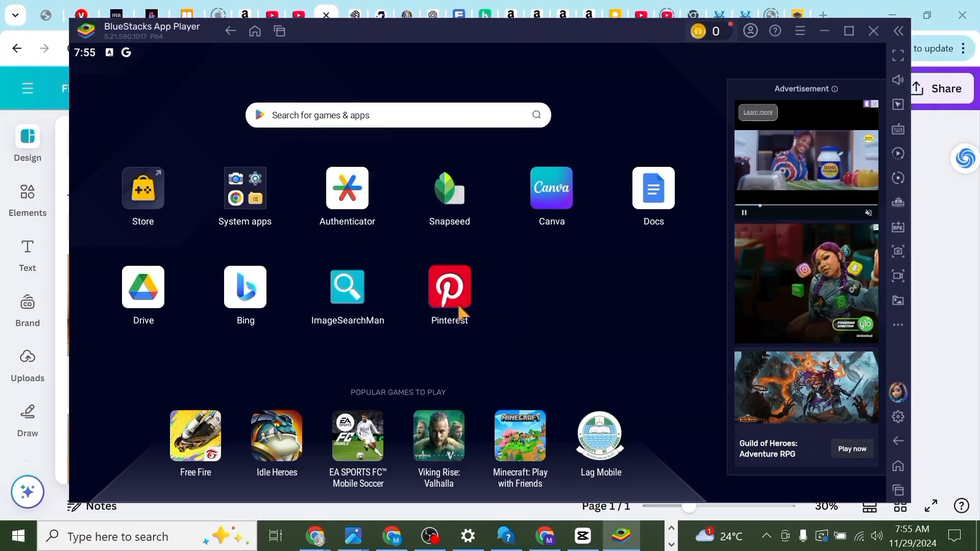
pyautogui.click(457, 302)
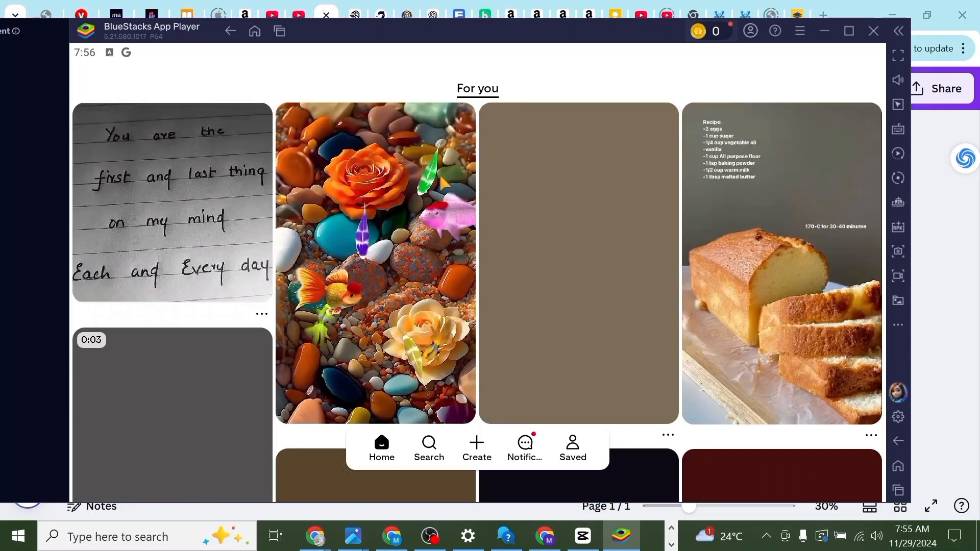
pyautogui.scroll(-5, 458, 176)
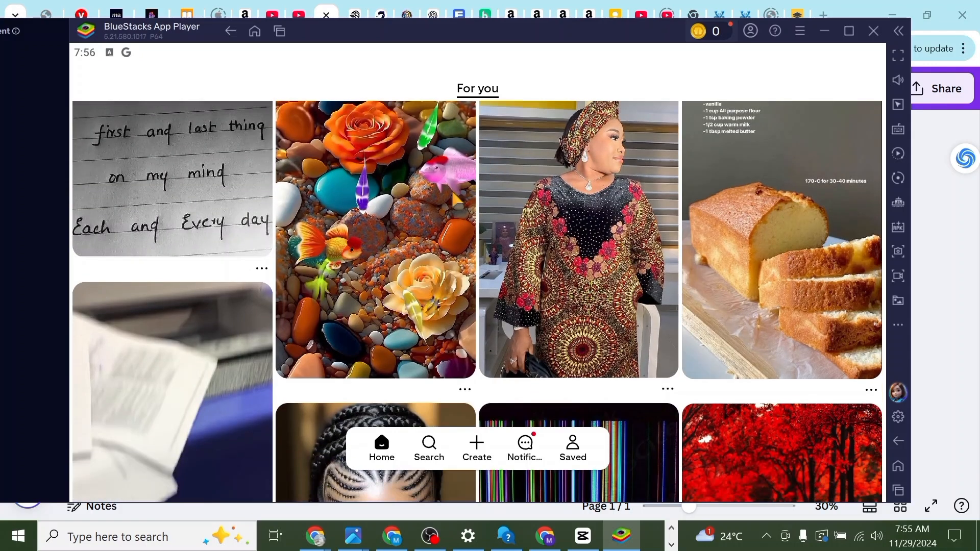
pyautogui.scroll(3, 390, 250)
pyautogui.scroll(3, 389, 250)
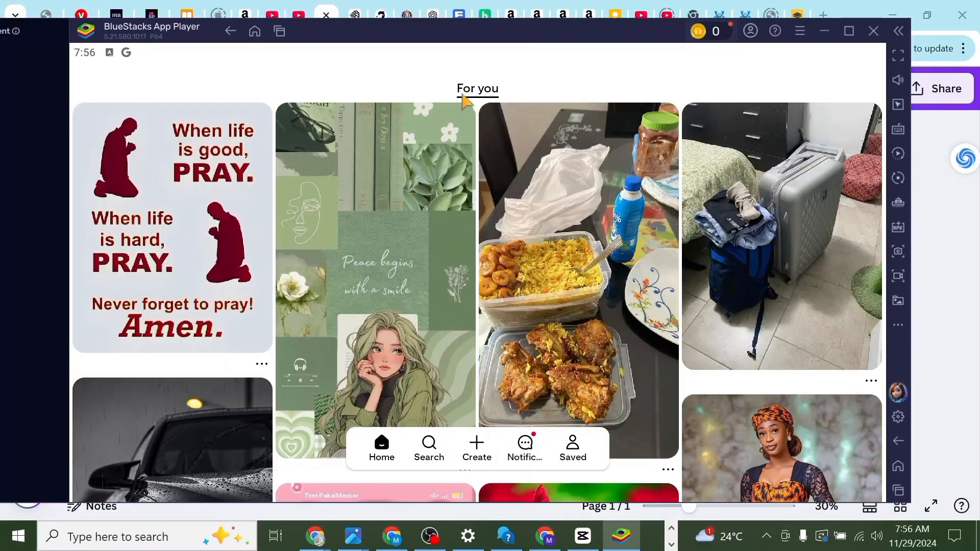
pyautogui.scroll(-3, 435, 174)
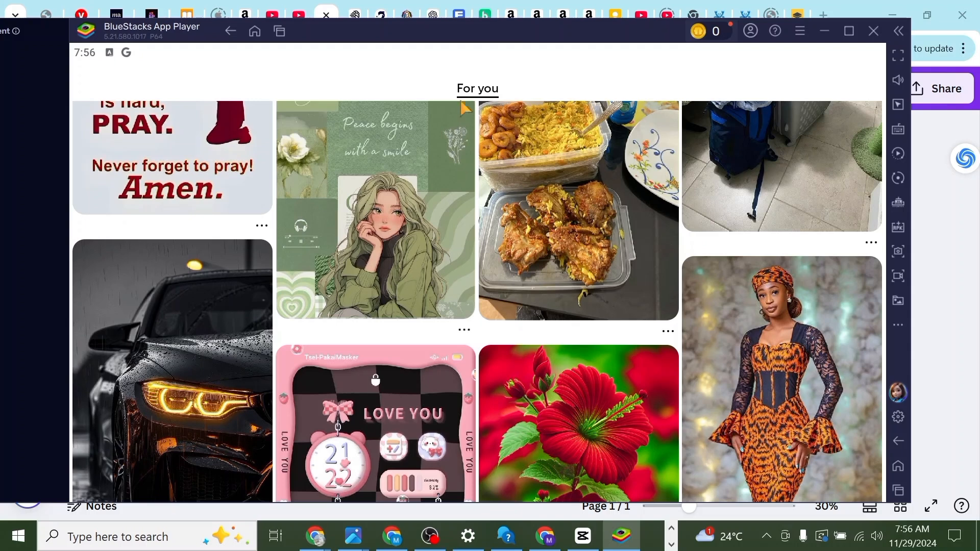
pyautogui.scroll(-5, 467, 161)
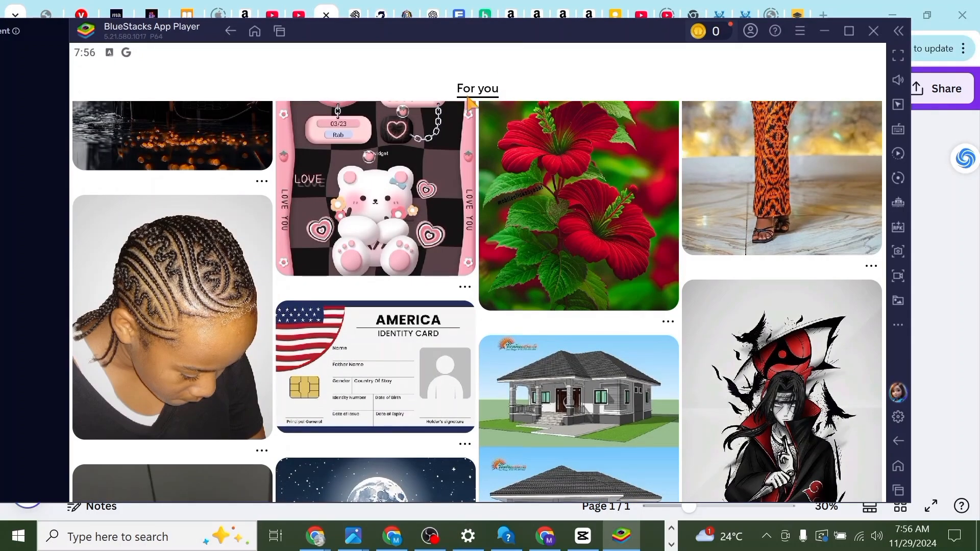
pyautogui.scroll(6, 472, 163)
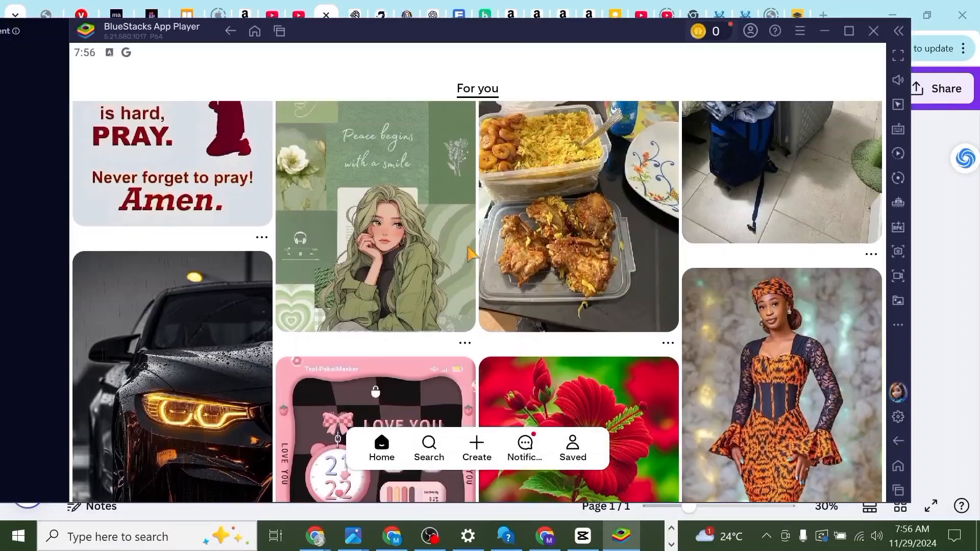
# Search Pinterest for "cookbook cover design" and dismiss the tip about saving ideas
pyautogui.click(430, 449)
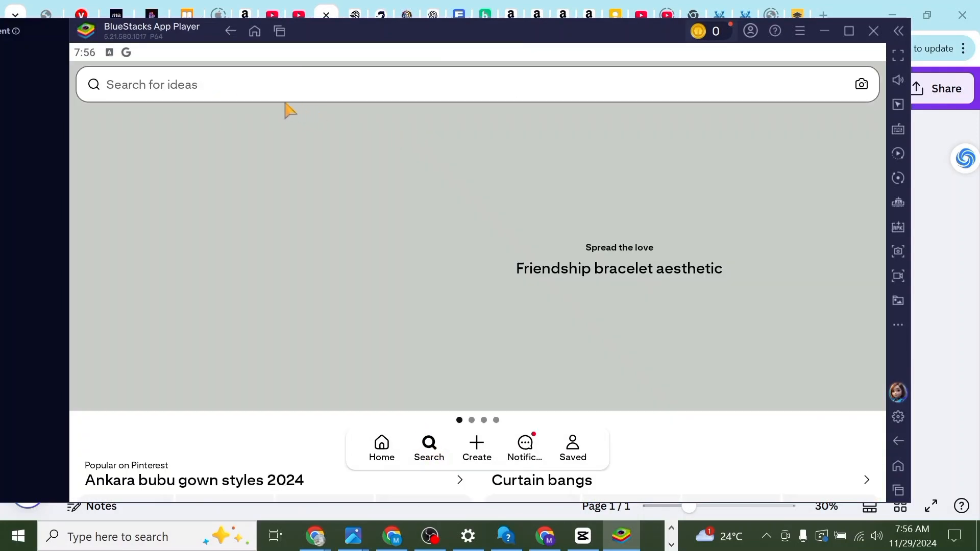
pyautogui.click(267, 96)
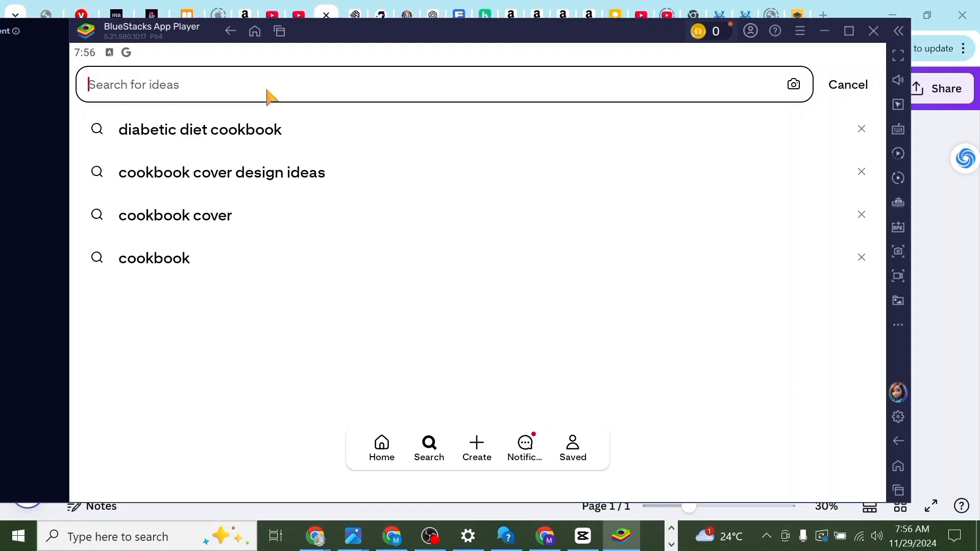
pyautogui.write('cook')
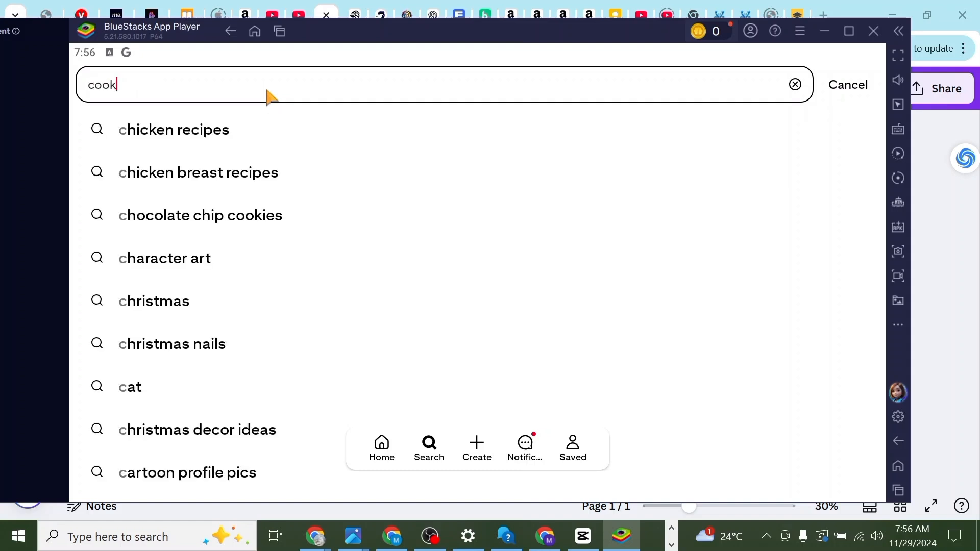
pyautogui.write('book v')
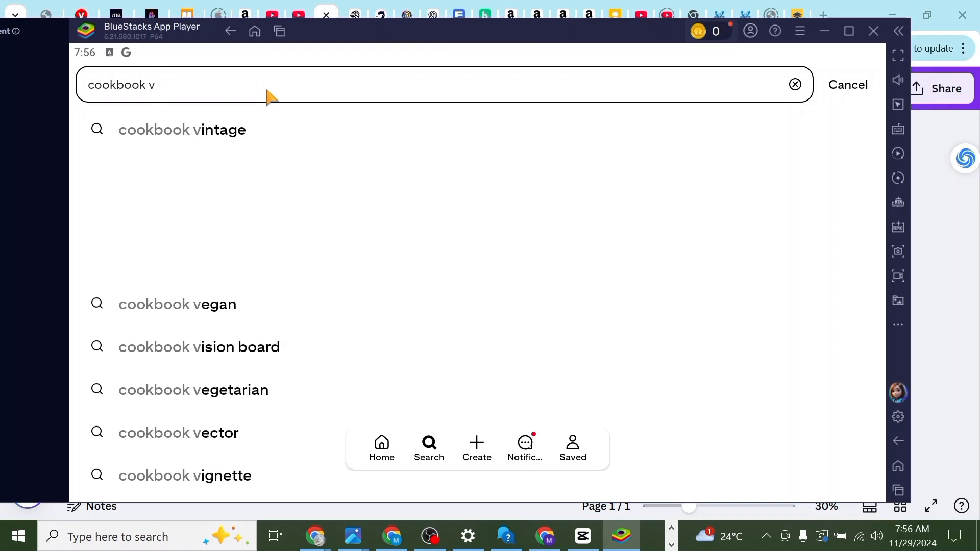
pyautogui.press('BackSpace')
pyautogui.write('cover')
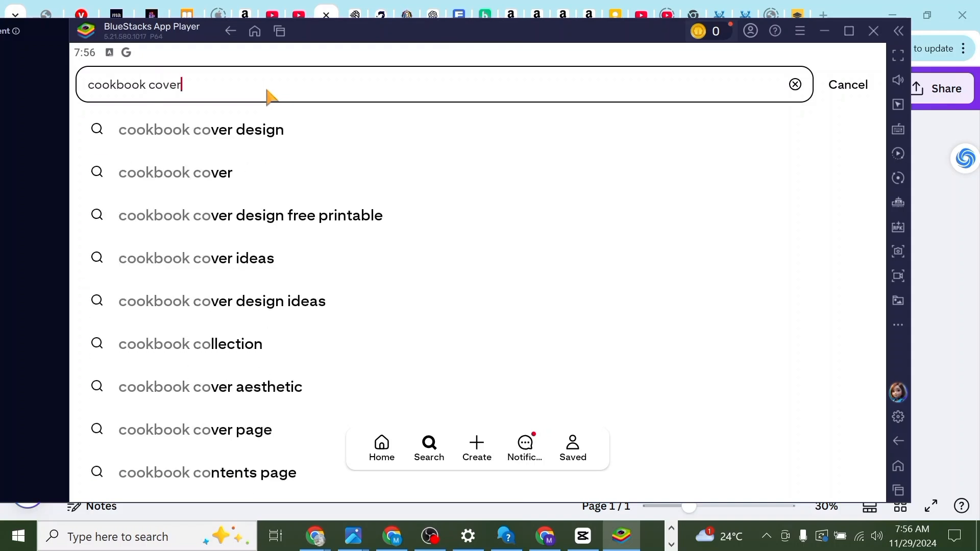
pyautogui.click(261, 126)
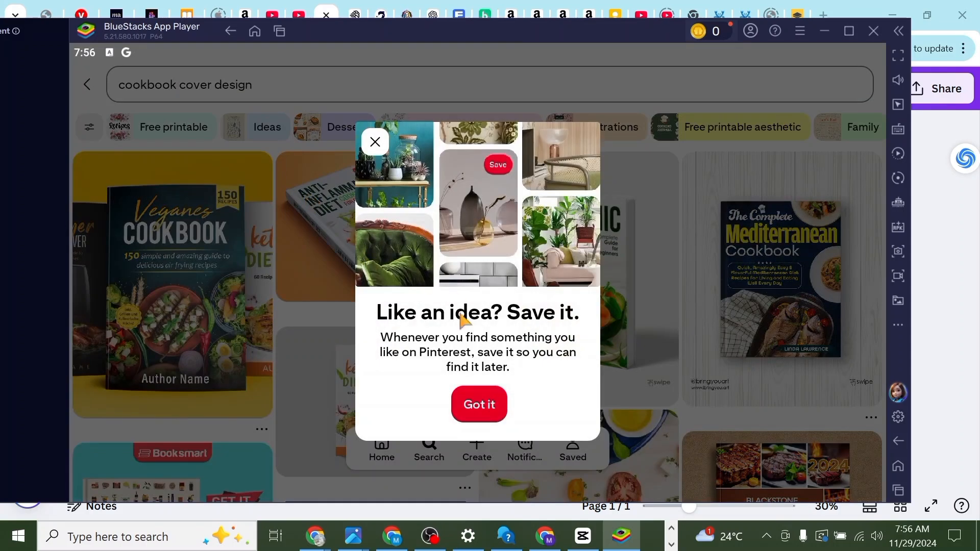
pyautogui.click(376, 141)
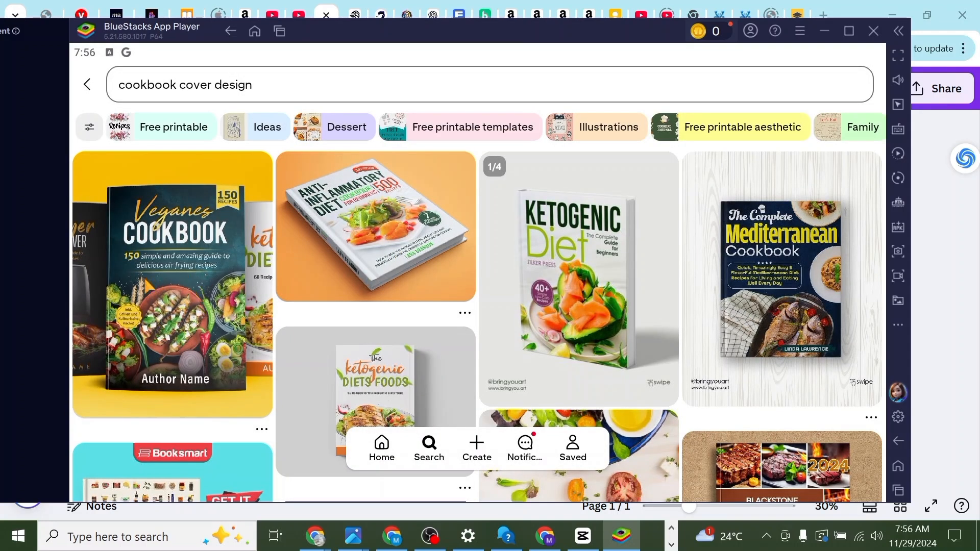
# Examine the cookbook covers in the Pinterest results for layout, title and food photo ideas
pyautogui.scroll(-3, 399, 360)
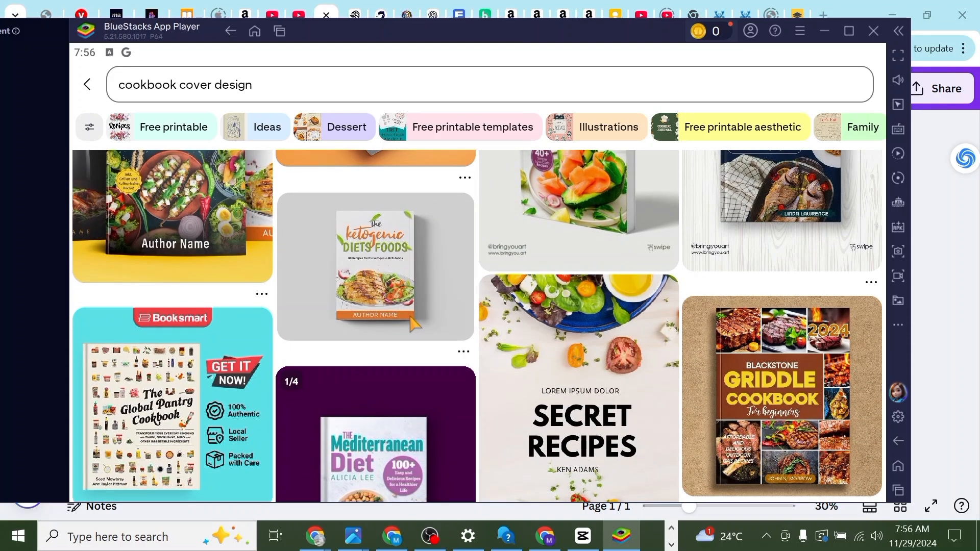
pyautogui.scroll(2, 415, 325)
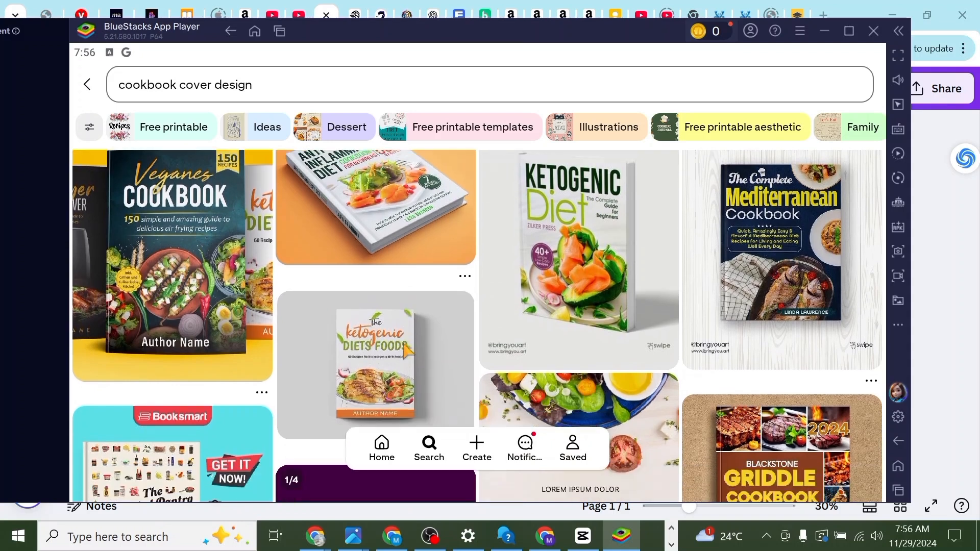
pyautogui.scroll(-3, 411, 306)
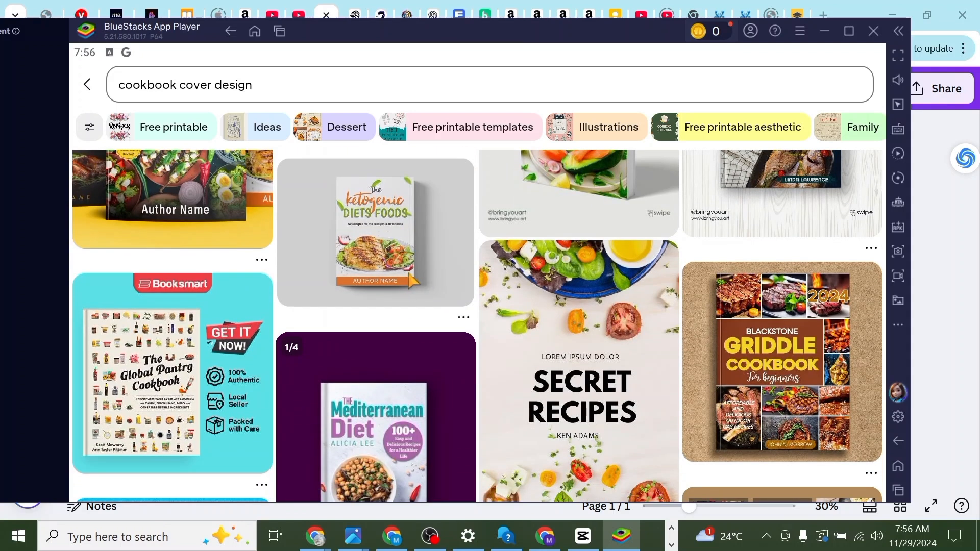
pyautogui.scroll(3, 601, 280)
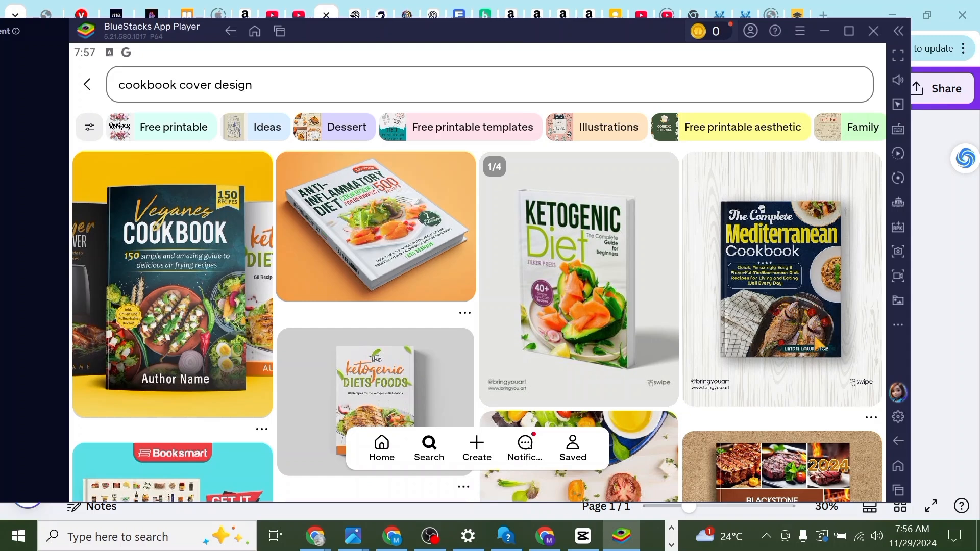
pyautogui.scroll(-3, 811, 332)
pyautogui.scroll(3, 788, 324)
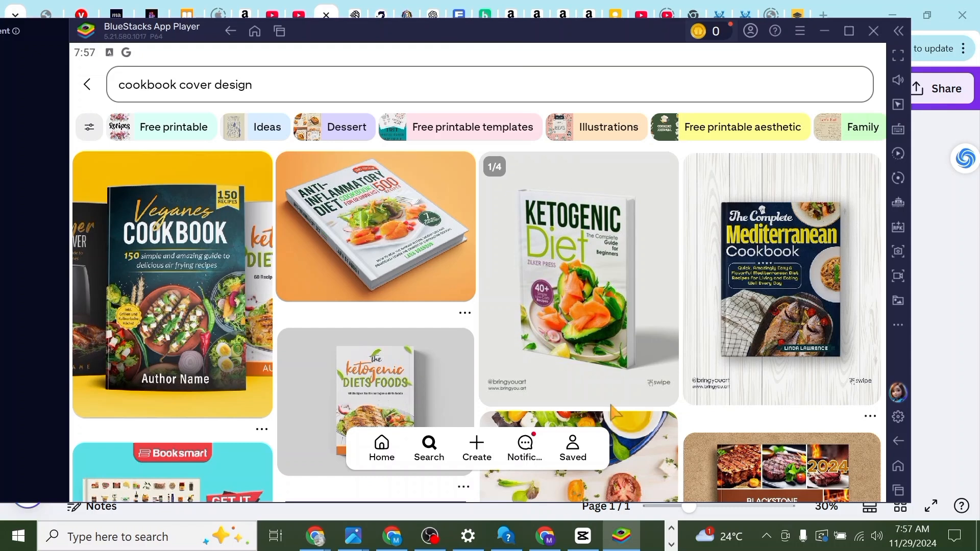
# Compare the photo-based and illustrated cookbook covers further down the Pinterest results for title, colour and layout ideas
pyautogui.scroll(-3, 408, 386)
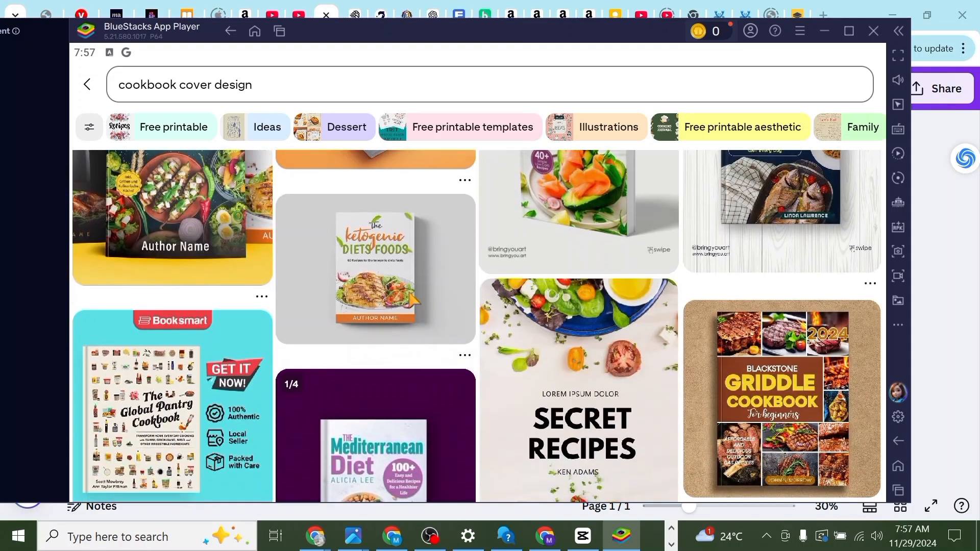
pyautogui.scroll(3, 411, 302)
pyautogui.scroll(-2, 446, 373)
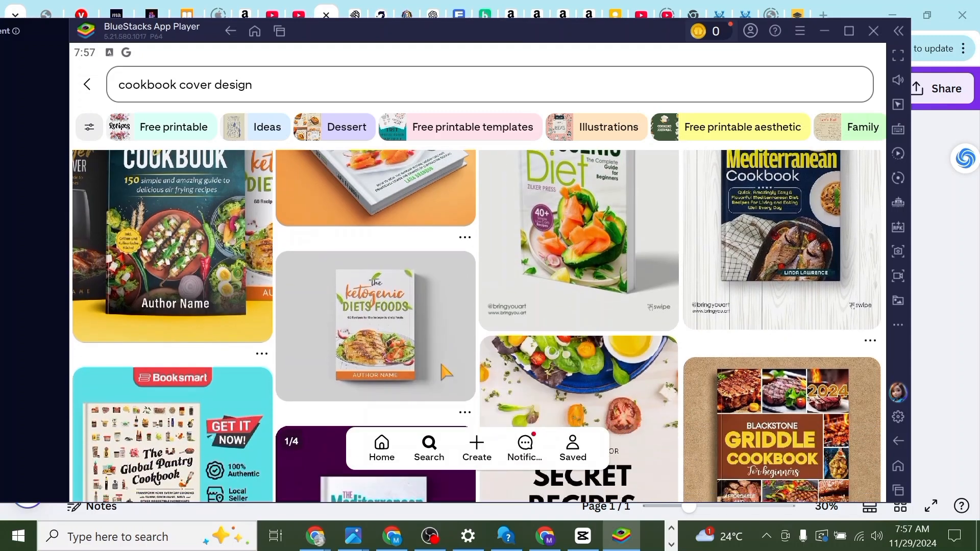
pyautogui.scroll(-5, 510, 347)
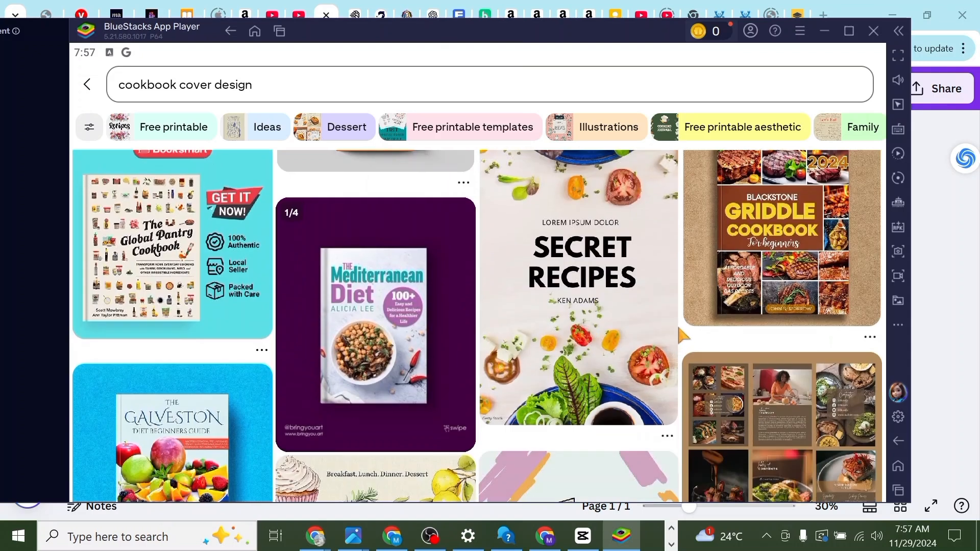
pyautogui.scroll(2, 547, 335)
pyautogui.scroll(-2, 803, 337)
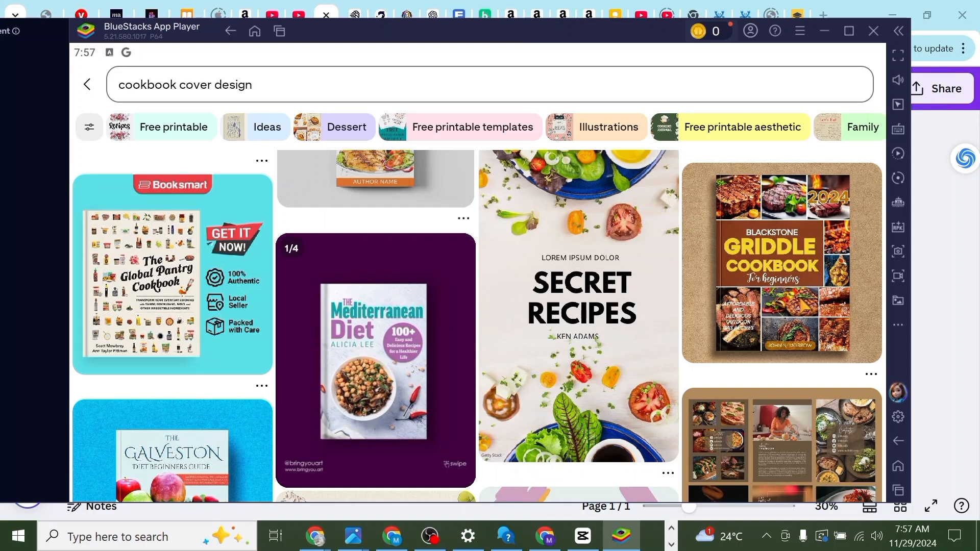
pyautogui.scroll(-5, 783, 290)
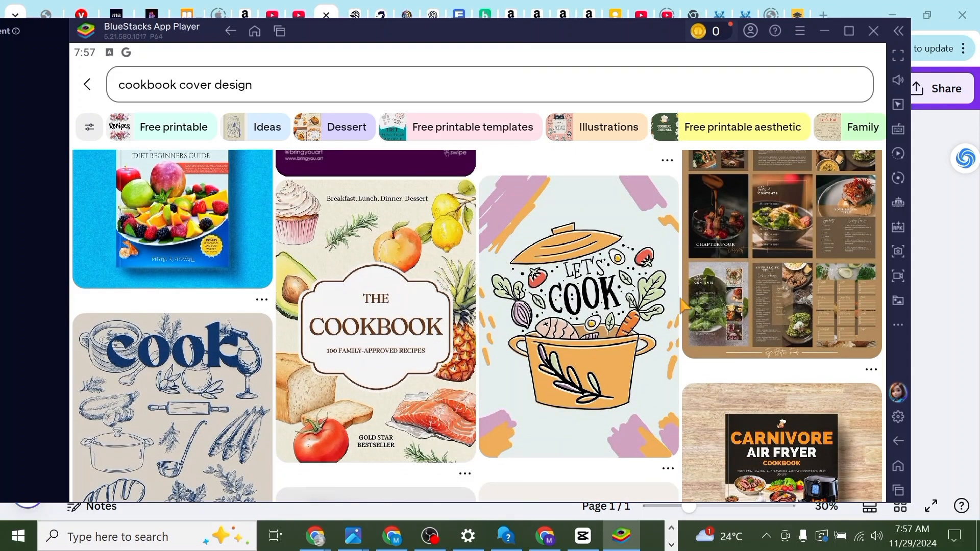
pyautogui.scroll(-3, 745, 362)
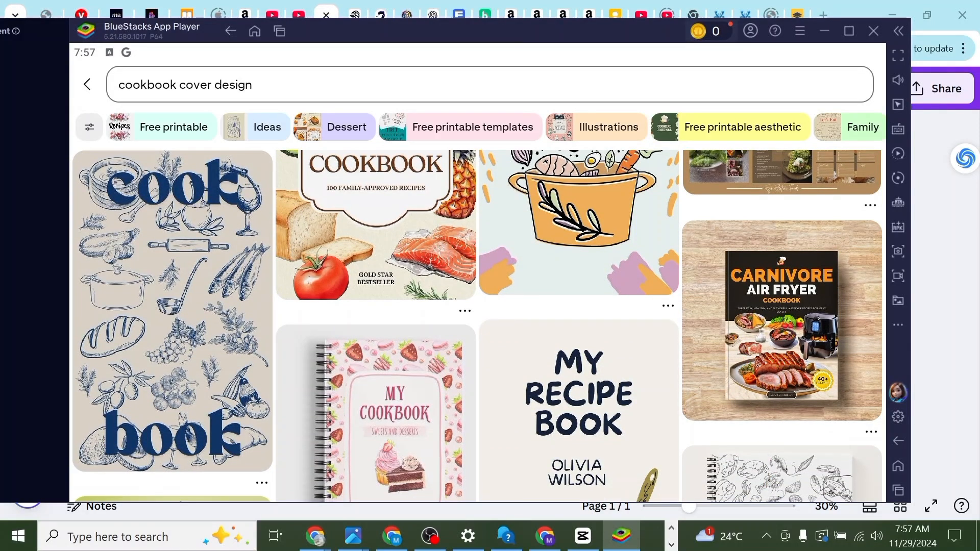
# Leave BlueStacks for the blank Canva design, and switch to Amazon's Best Sellers in Kosher Cooking page
pyautogui.click(824, 30)
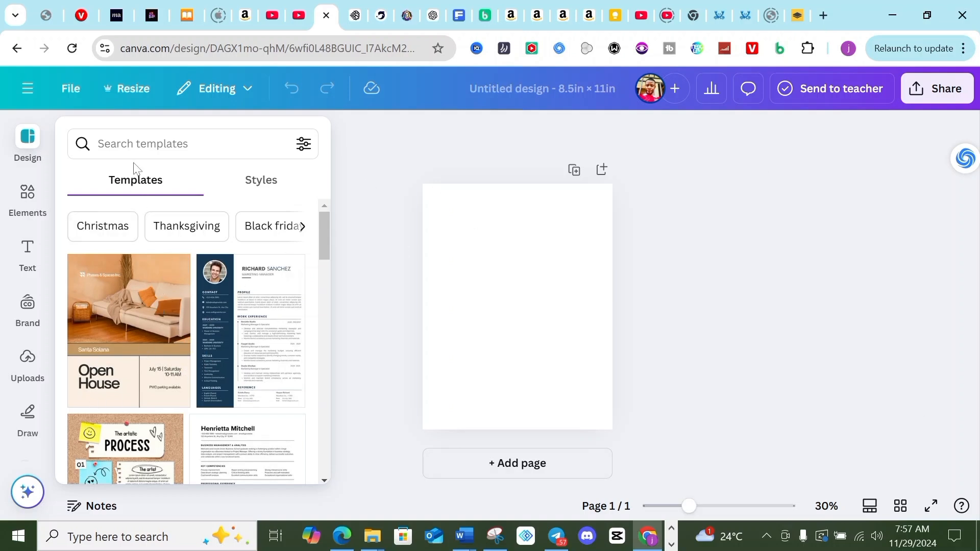
pyautogui.click(138, 144)
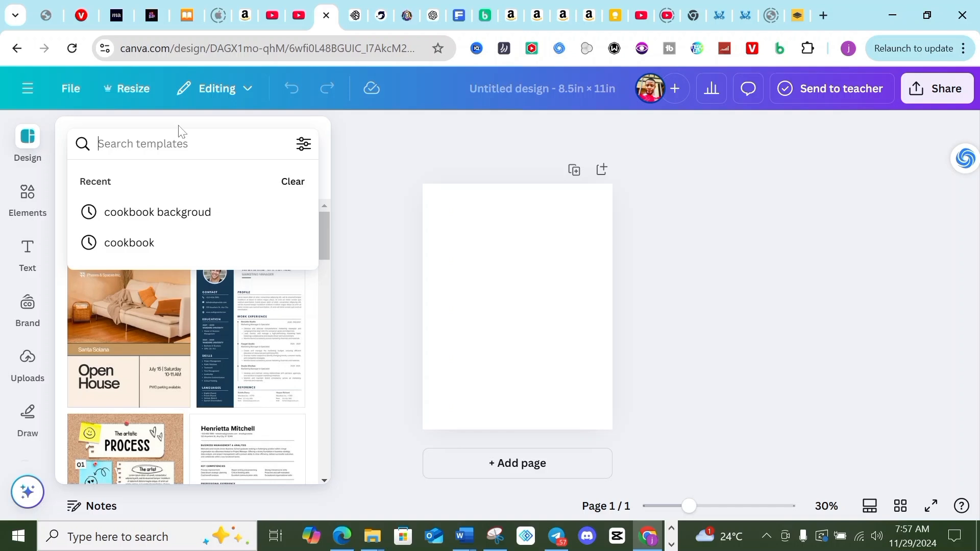
pyautogui.click(510, 16)
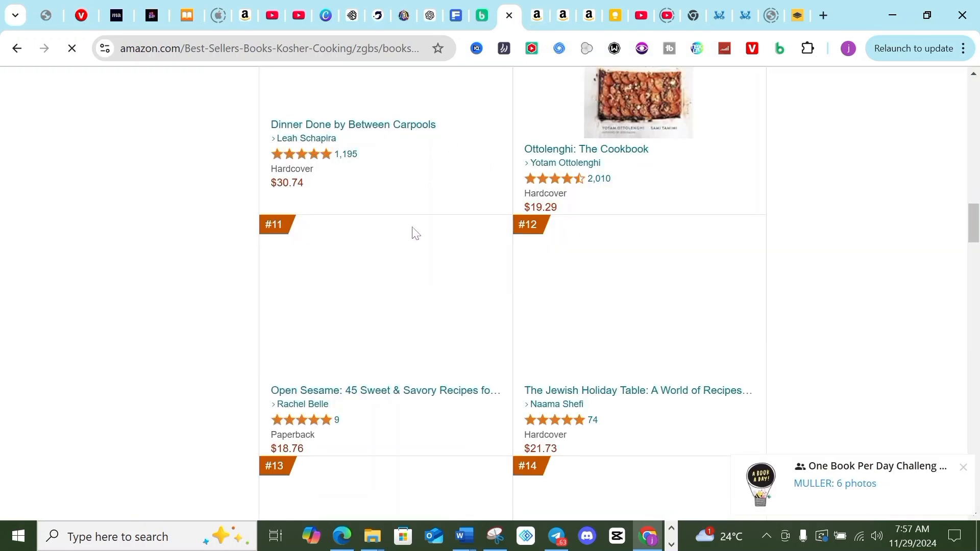
pyautogui.scroll(20, 403, 229)
pyautogui.scroll(5, 401, 232)
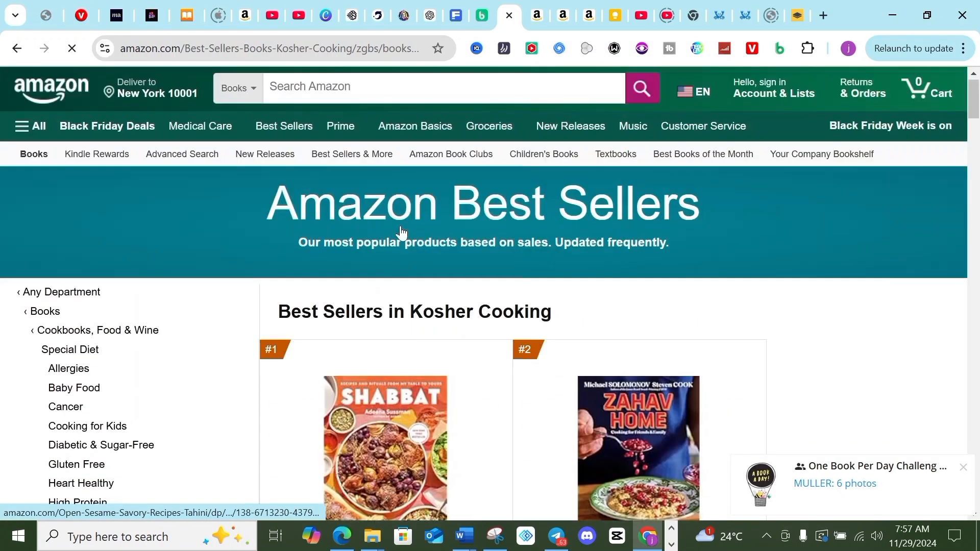
# Search Amazon's Books department for "galveston diet cookbook"
pyautogui.click(330, 101)
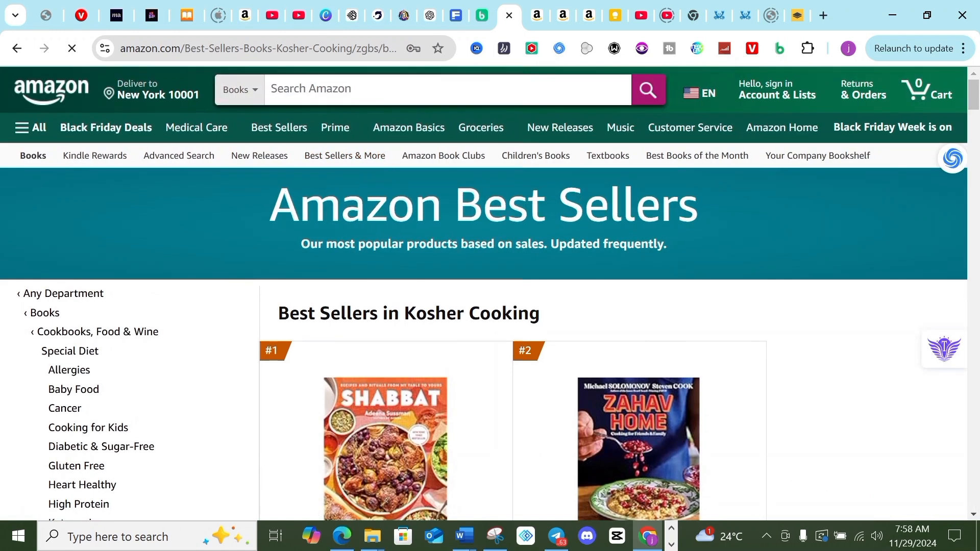
pyautogui.scroll(-6, 382, 162)
pyautogui.scroll(6, 398, 191)
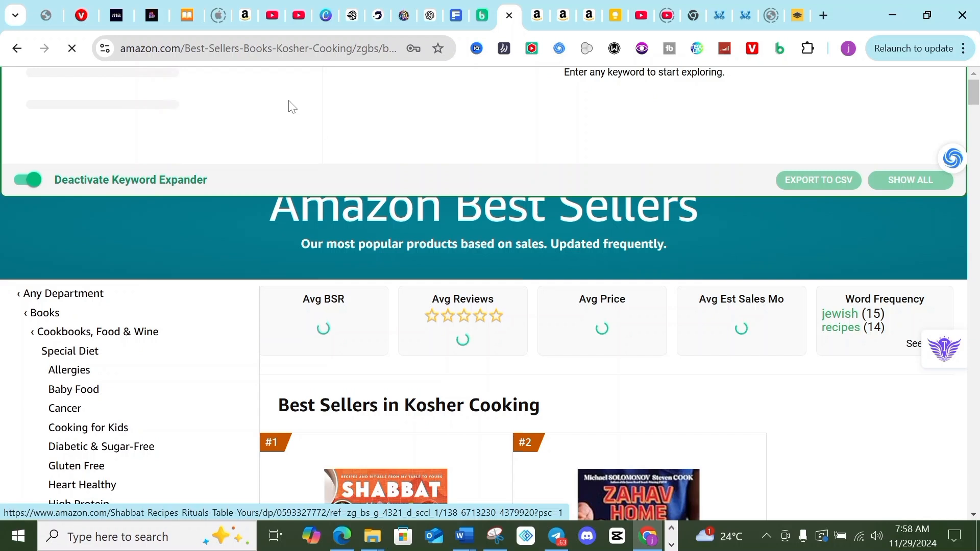
pyautogui.scroll(-5, 640, 314)
pyautogui.scroll(5, 640, 314)
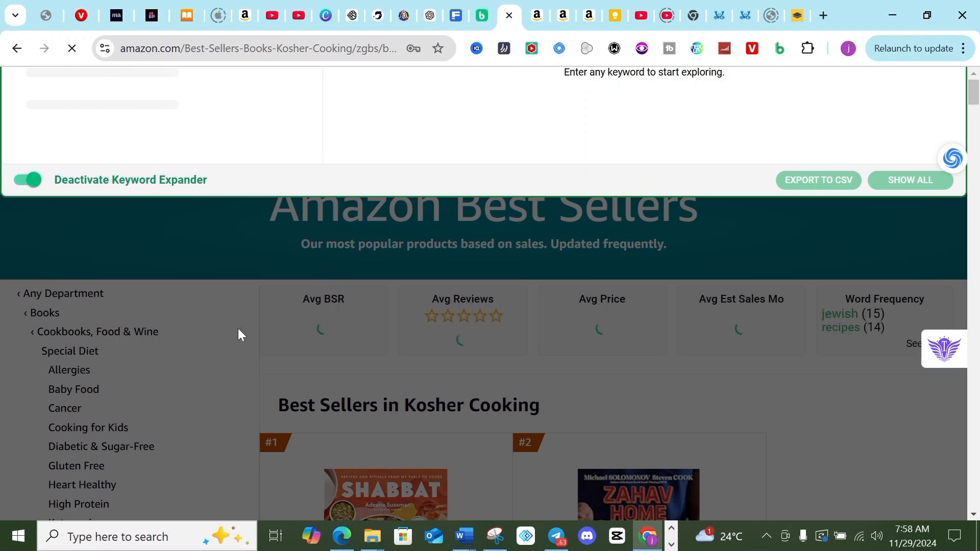
pyautogui.click(234, 327)
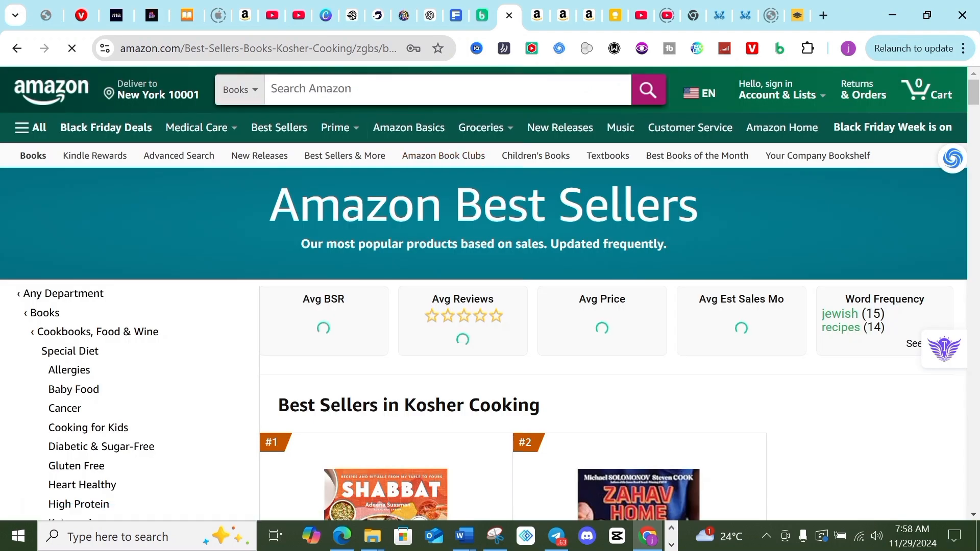
pyautogui.click(365, 89)
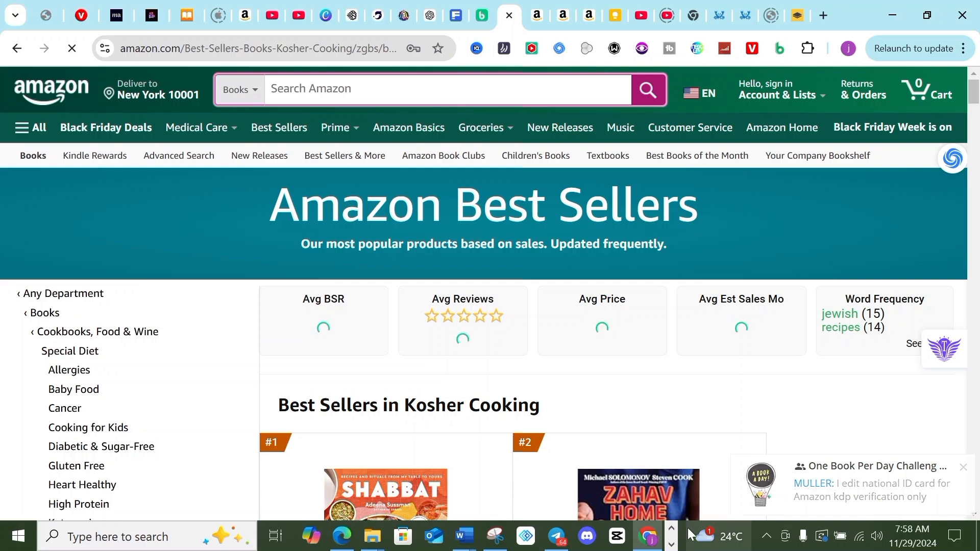
pyautogui.click(672, 545)
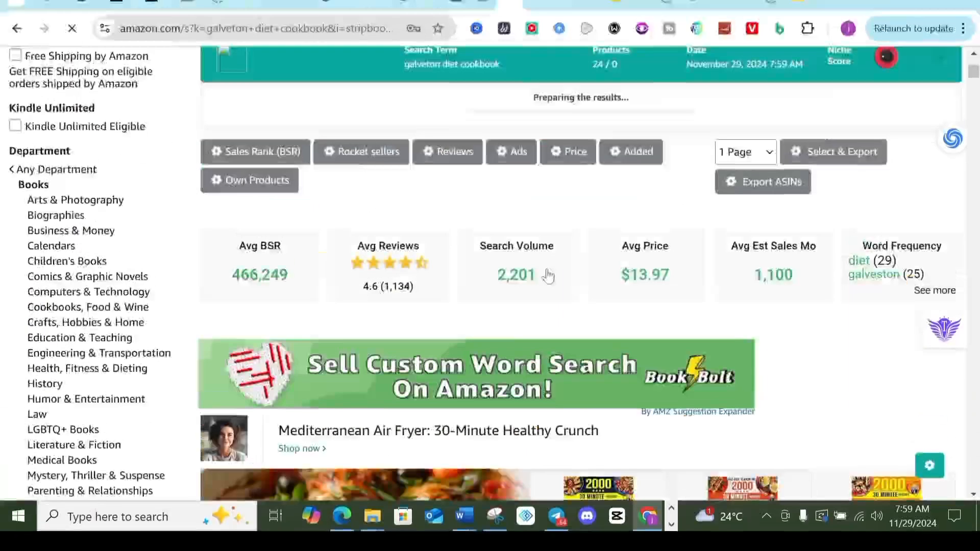
# Examine the first Galveston diet cookbook results on Amazon, comparing their covers, sales ranks and listing details
pyautogui.scroll(4, 550, 291)
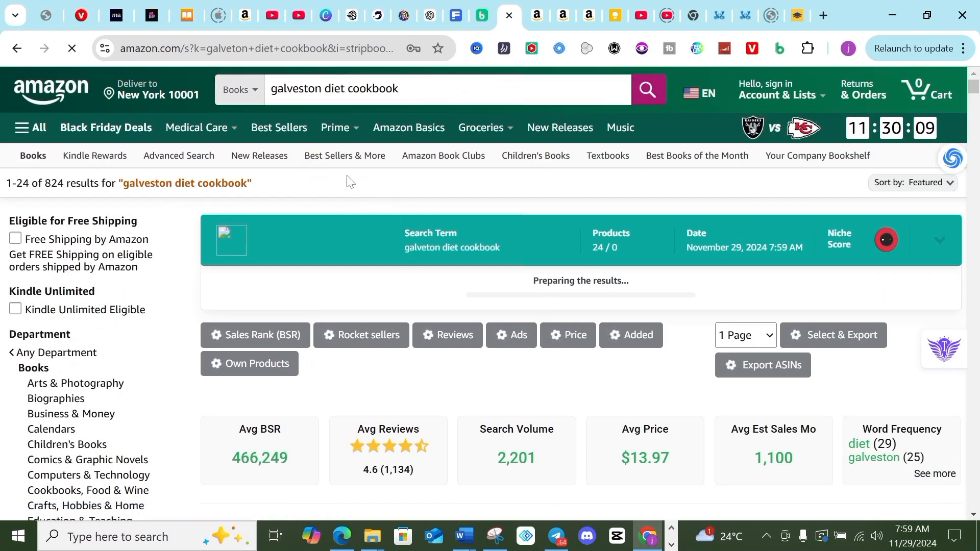
pyautogui.scroll(-7, 449, 376)
pyautogui.scroll(-3, 610, 364)
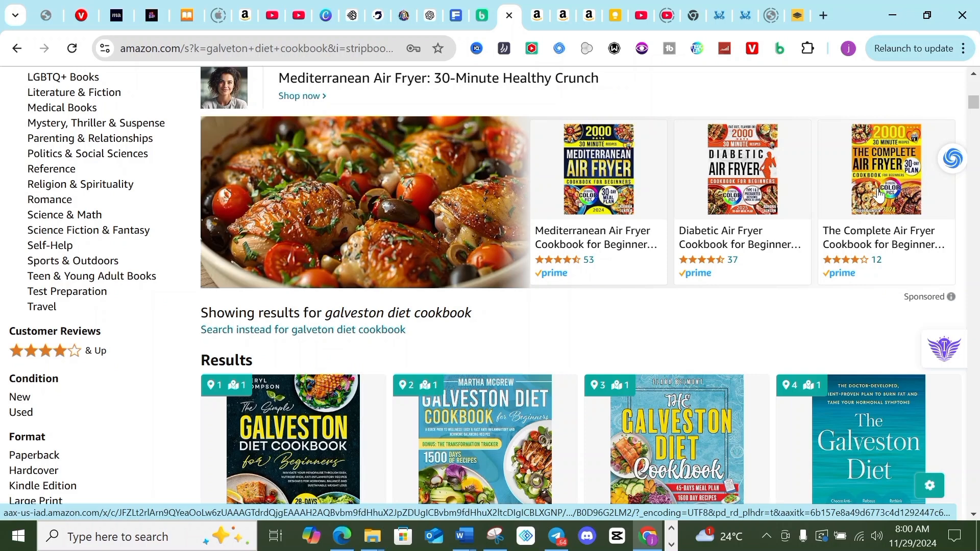
pyautogui.scroll(-3, 446, 313)
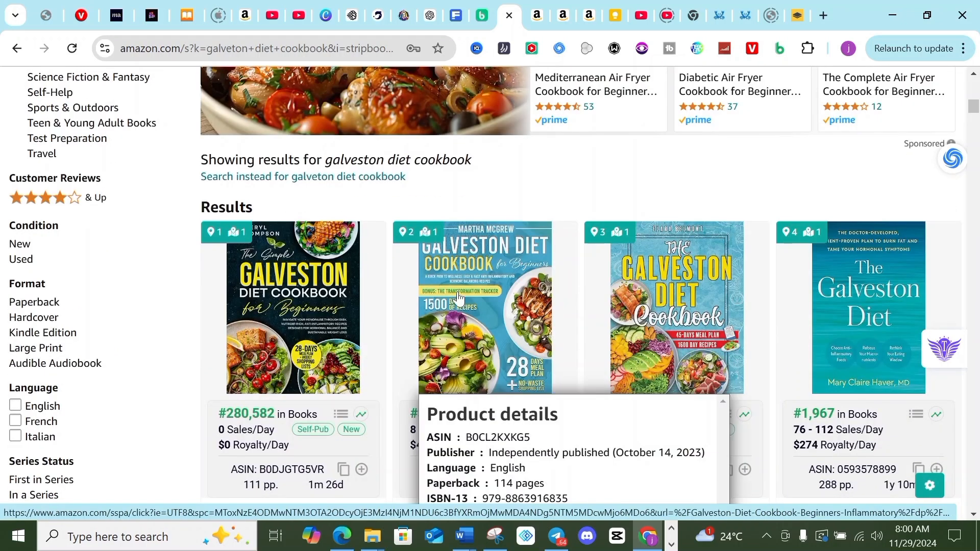
pyautogui.scroll(-1, 446, 312)
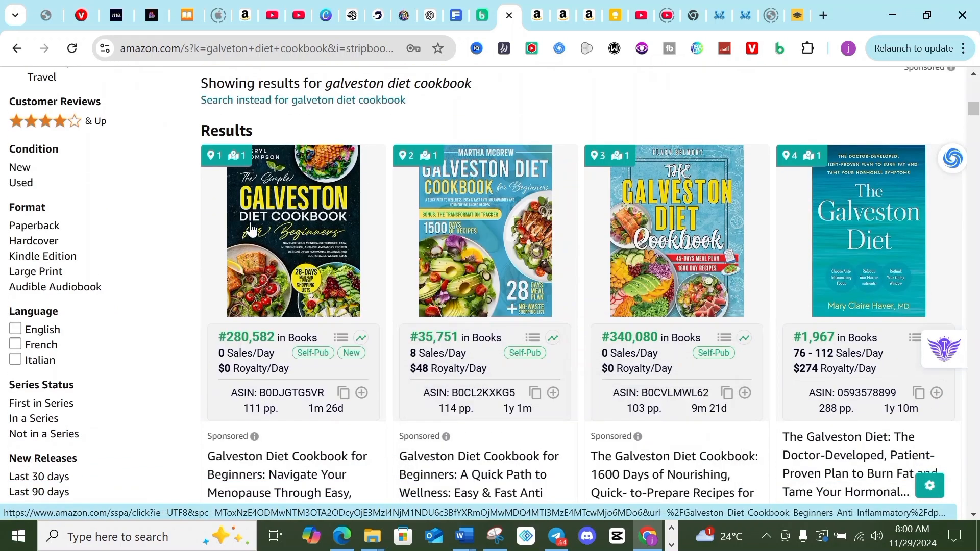
pyautogui.scroll(-10, 288, 258)
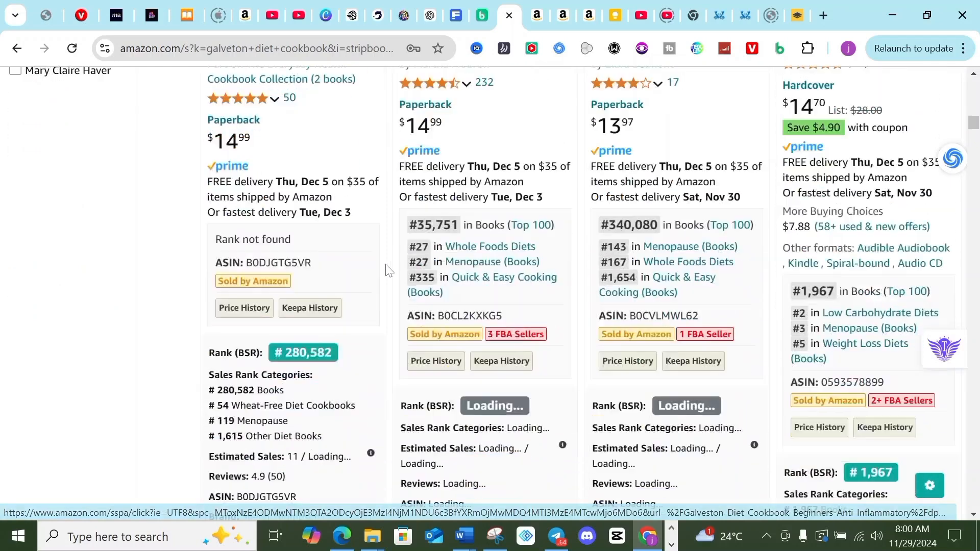
pyautogui.scroll(-10, 407, 274)
# Study the second row of Galveston diet cookbook covers and the product details of The Complete Anti-Inflammatory Diet for Beginners
pyautogui.moveTo(468, 278)
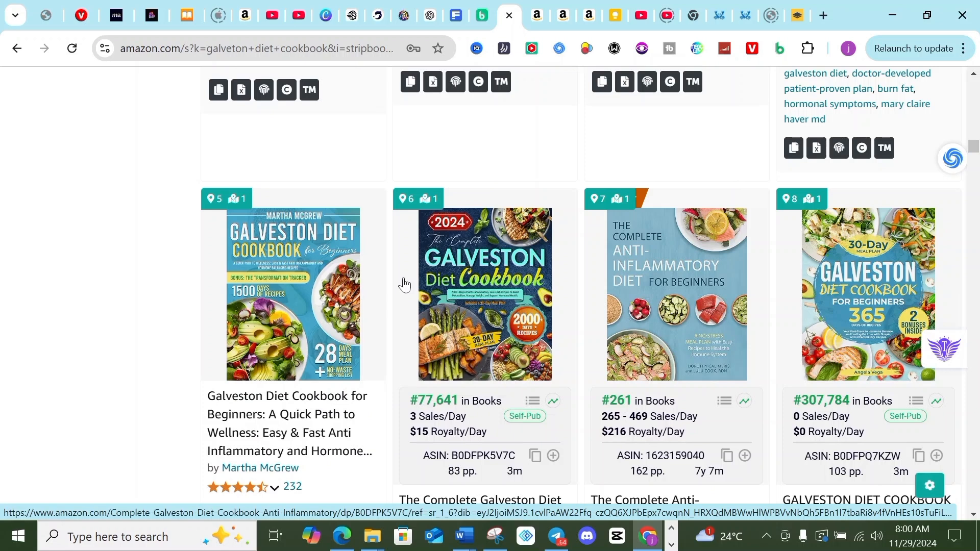
pyautogui.moveTo(475, 299)
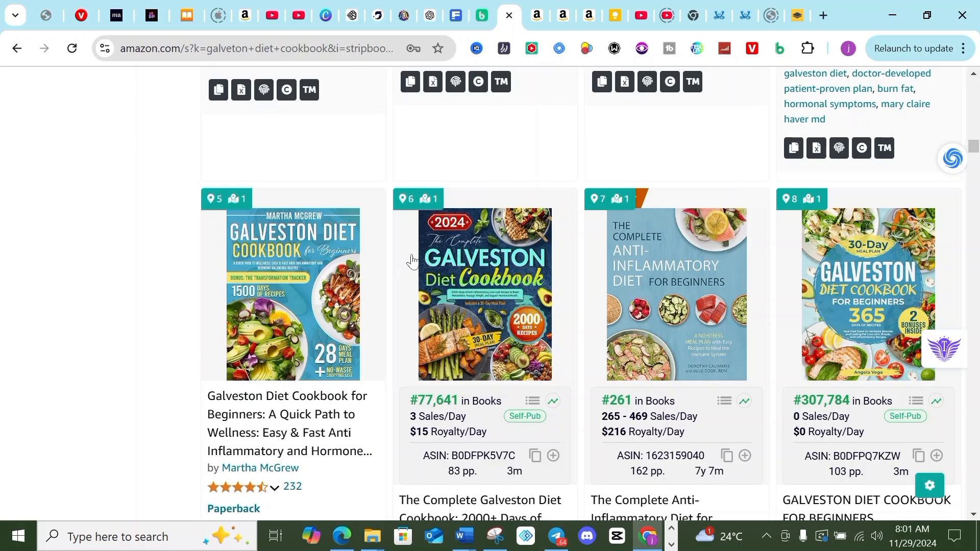
pyautogui.moveTo(671, 267)
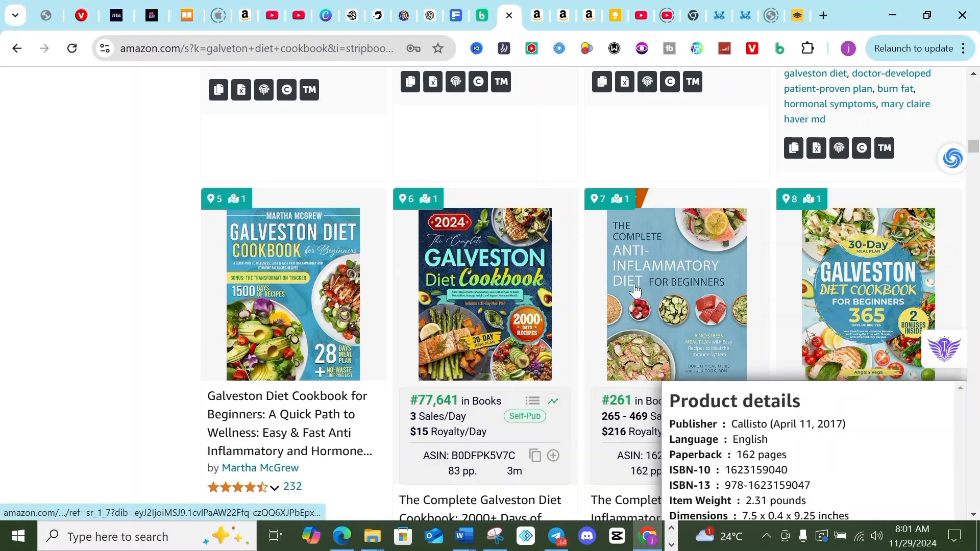
pyautogui.scroll(-1, 635, 286)
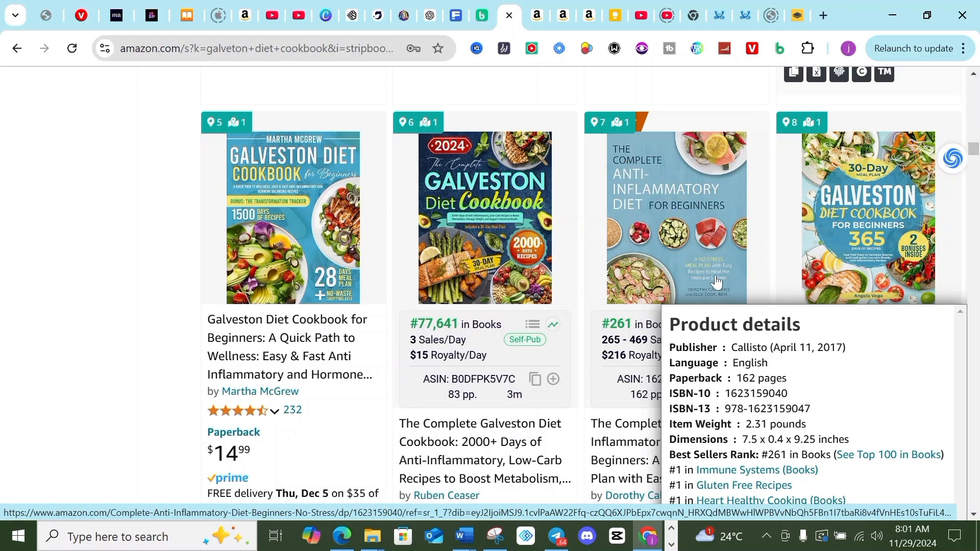
pyautogui.moveTo(614, 243)
pyautogui.scroll(-1, 659, 204)
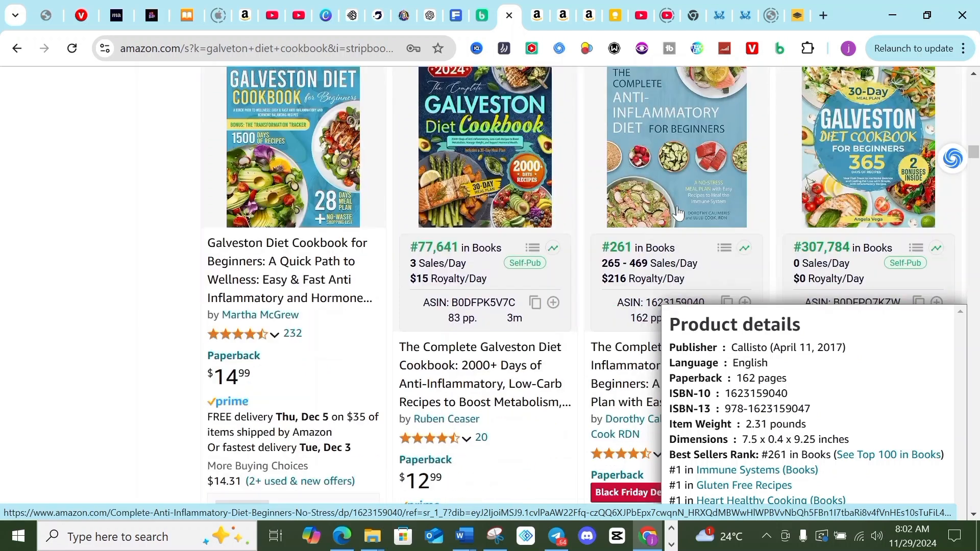
pyautogui.scroll(1, 684, 199)
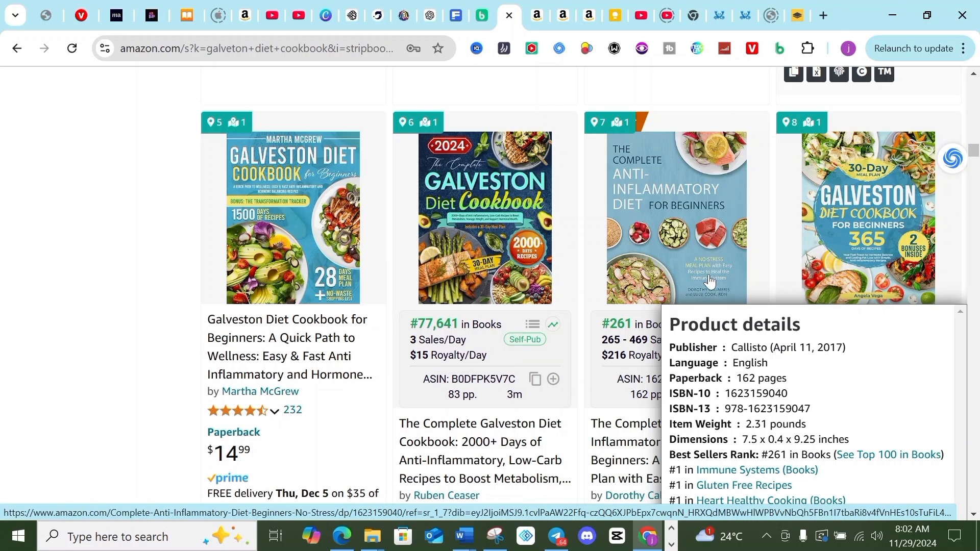
pyautogui.scroll(-1, 697, 234)
pyautogui.moveTo(706, 211)
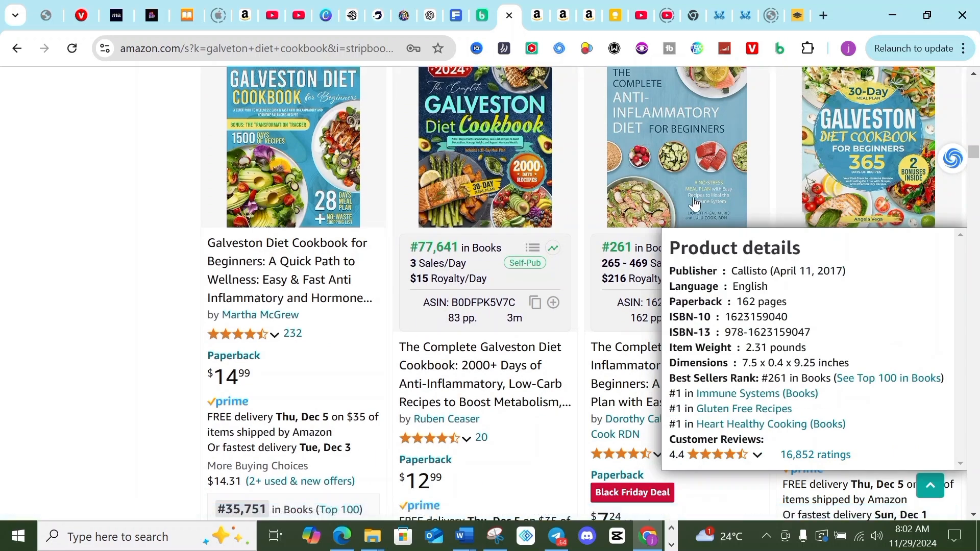
pyautogui.scroll(1, 679, 195)
pyautogui.scroll(-1, 679, 195)
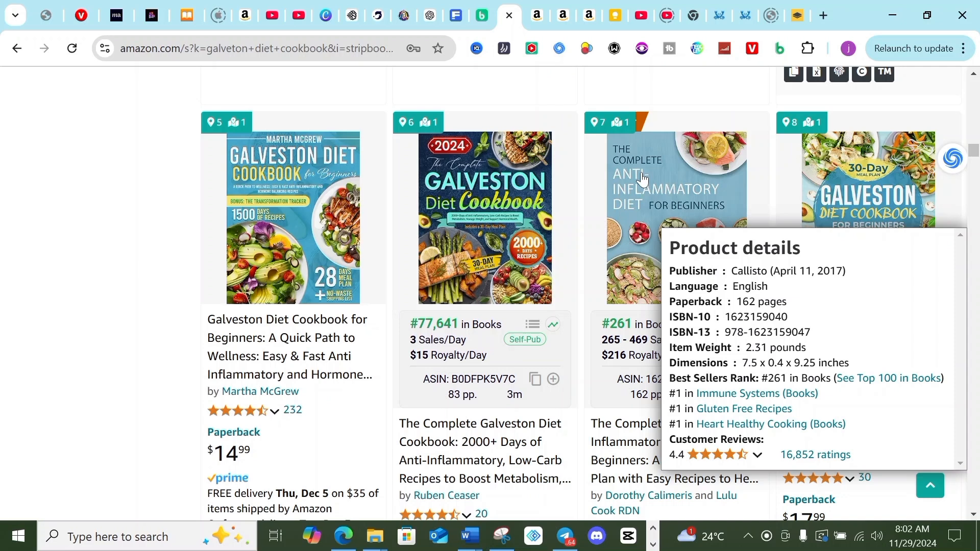
# Switch back to Pinterest in BlueStacks and look through further cookbook covers down to the related searches
pyautogui.click(653, 545)
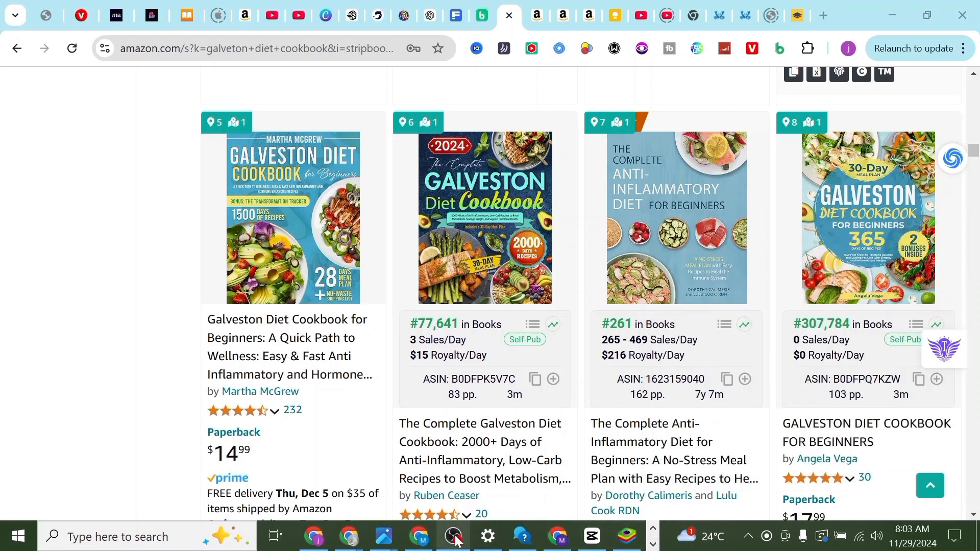
pyautogui.moveTo(510, 204)
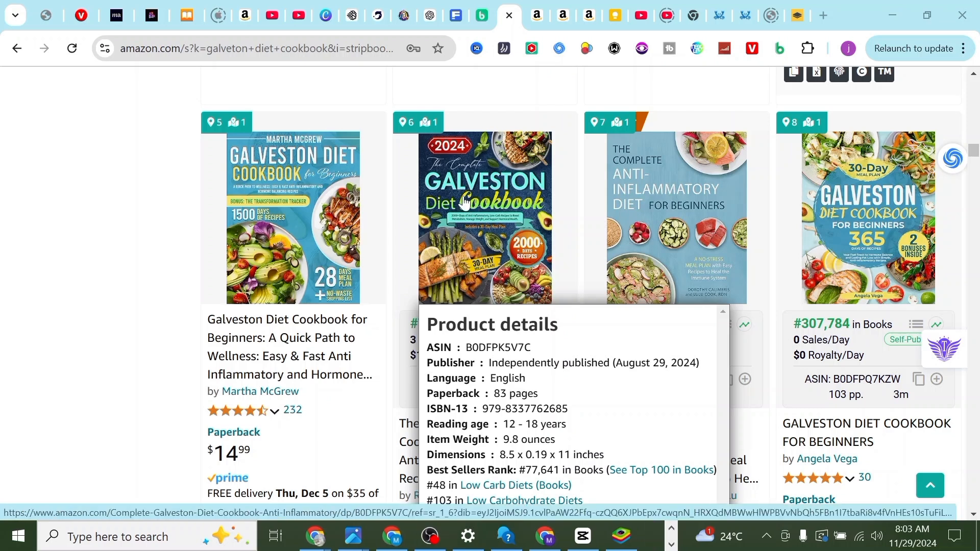
pyautogui.click(620, 537)
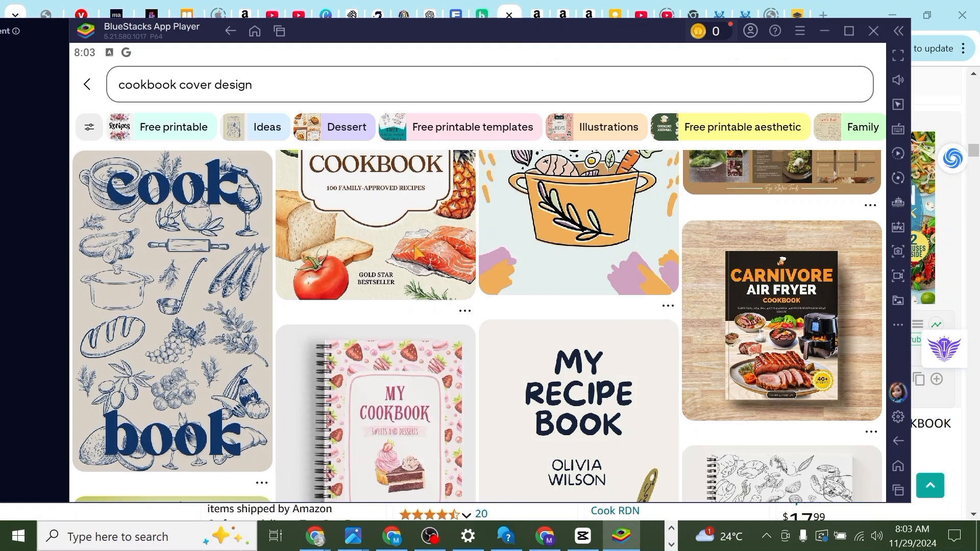
pyautogui.scroll(-3, 687, 308)
pyautogui.scroll(-6, 690, 325)
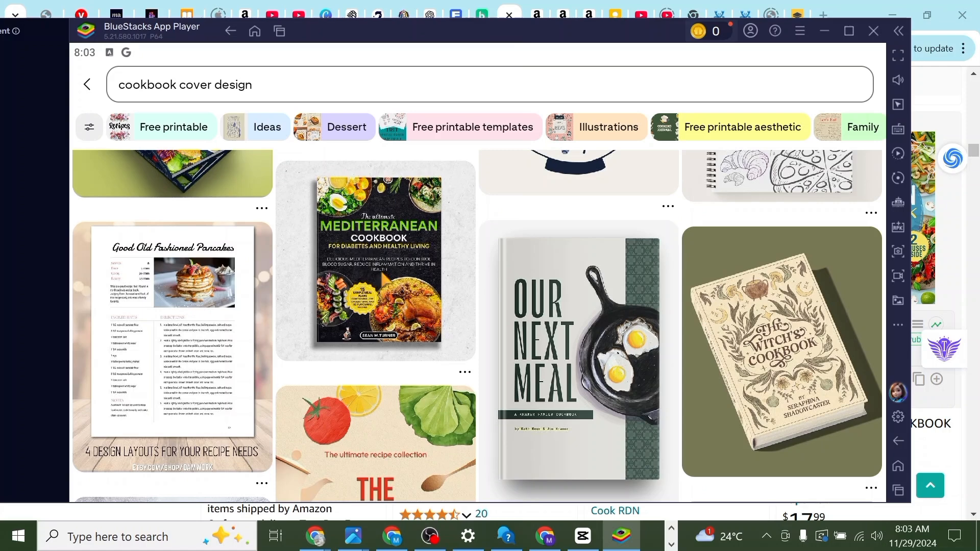
pyautogui.scroll(-2, 391, 276)
pyautogui.scroll(-3, 389, 273)
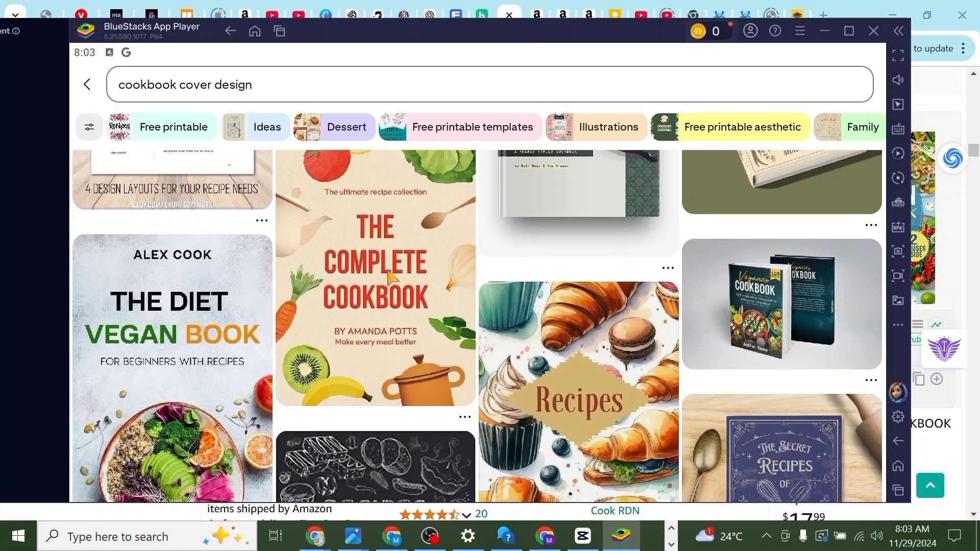
pyautogui.scroll(-2, 742, 276)
pyautogui.scroll(-5, 454, 245)
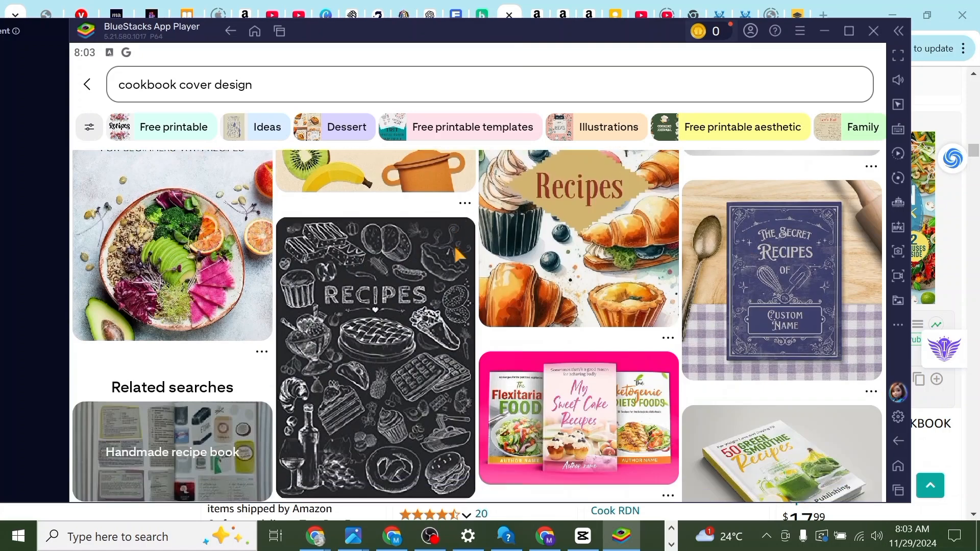
# Switch from Pinterest to ImageSearchMan to look through its recipe book covers, and minimize BlueStacks
pyautogui.scroll(2, 549, 252)
pyautogui.scroll(2, 550, 259)
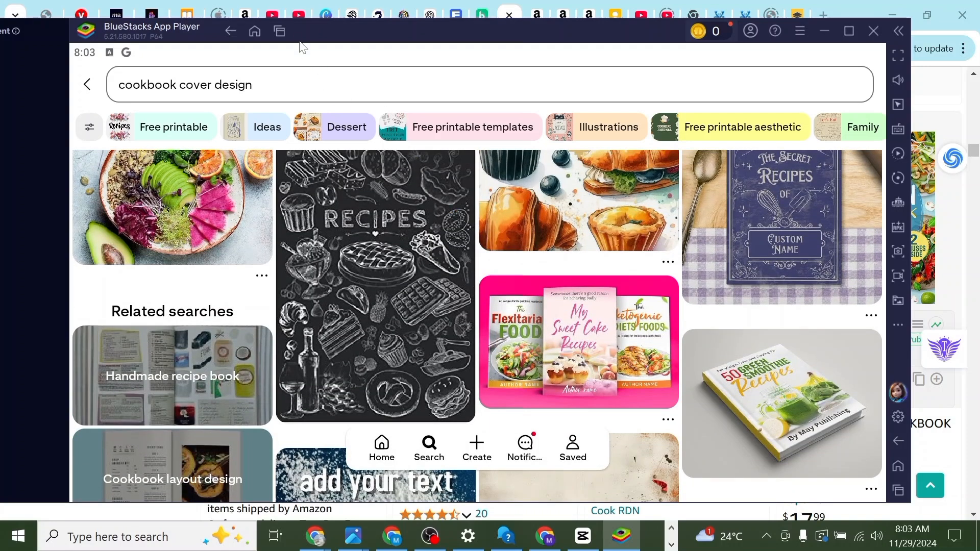
pyautogui.click(280, 31)
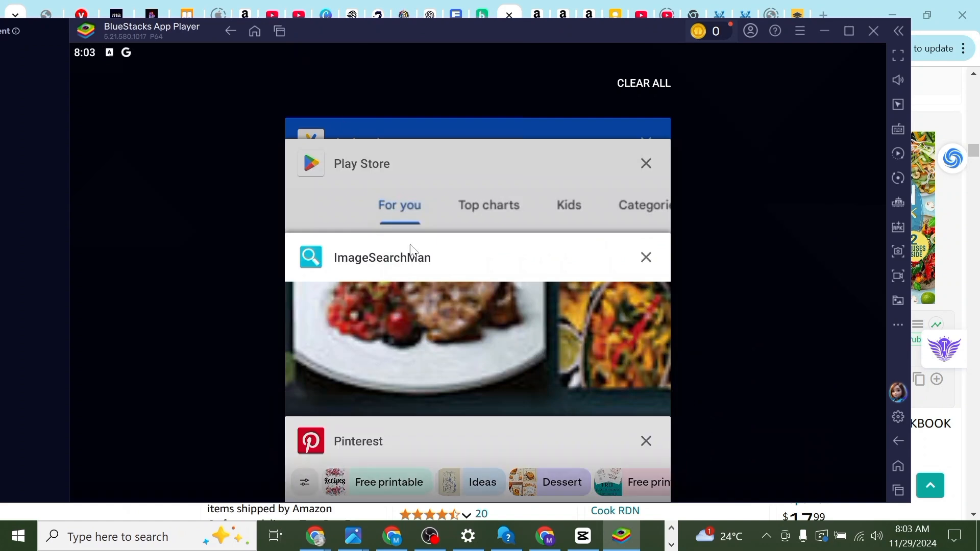
pyautogui.click(428, 314)
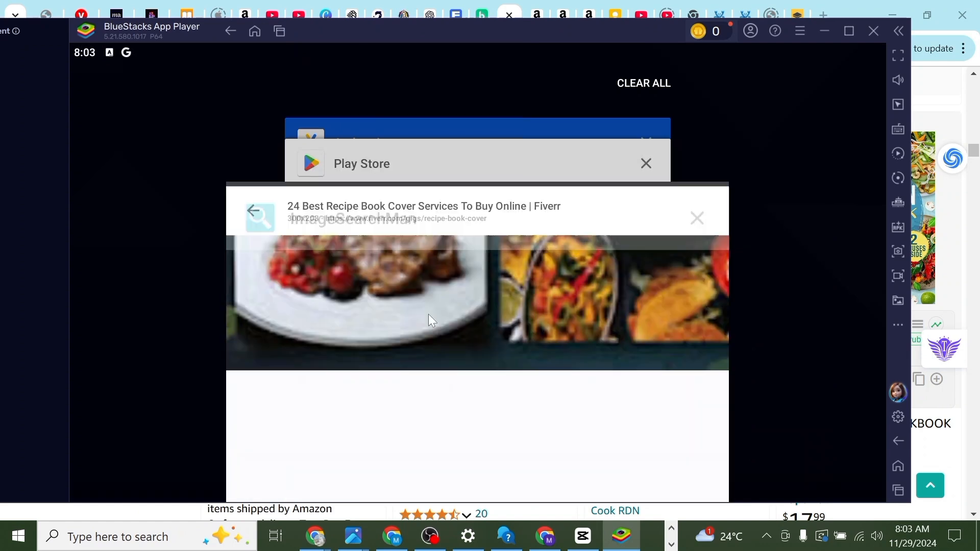
pyautogui.scroll(-8, 477, 314)
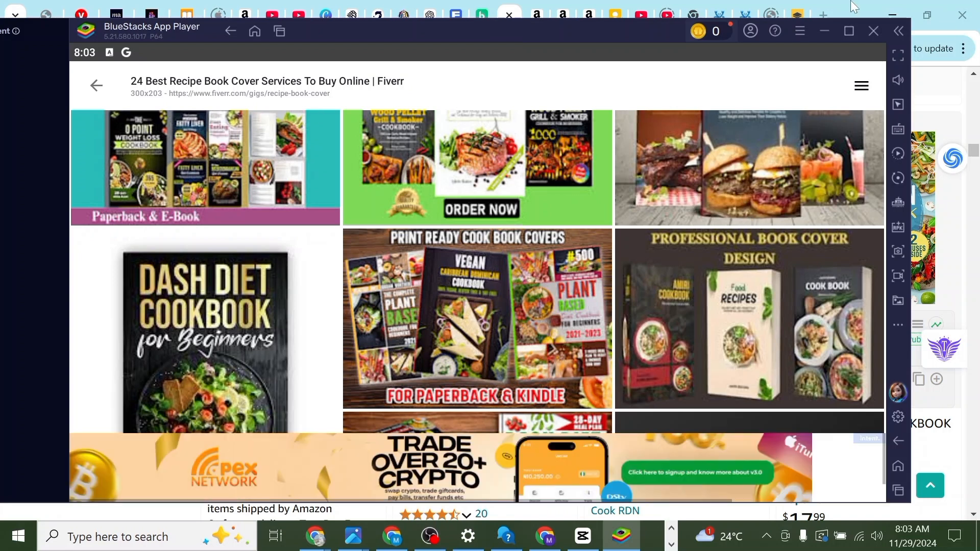
pyautogui.click(821, 28)
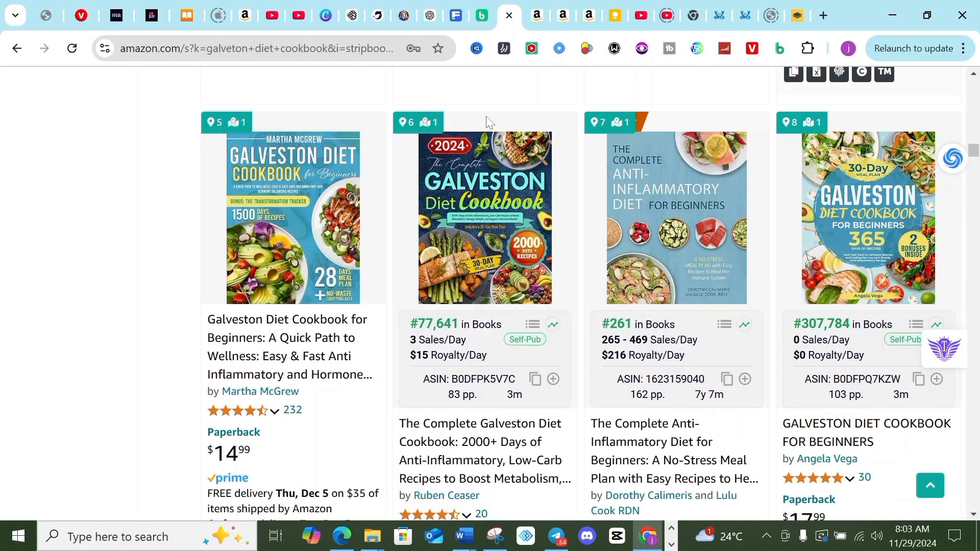
# Check the Leonardo AI, DeepAI and Ideogram pages in the browser for generated cookbook covers
pyautogui.click(404, 23)
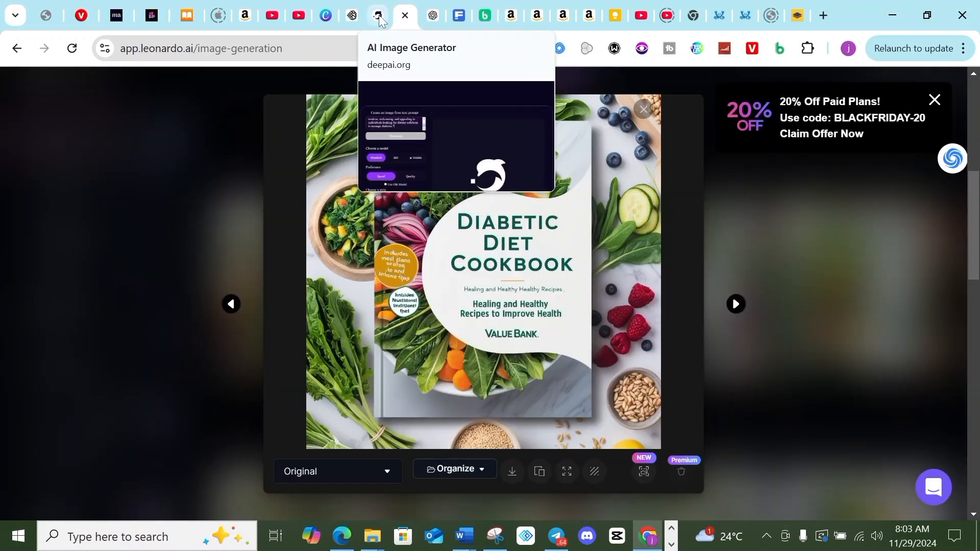
pyautogui.click(381, 23)
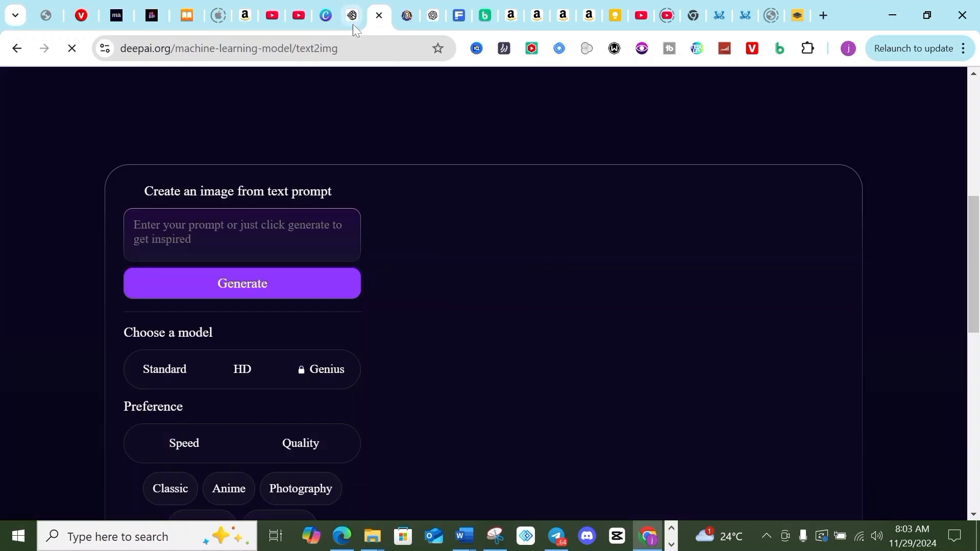
pyautogui.click(354, 21)
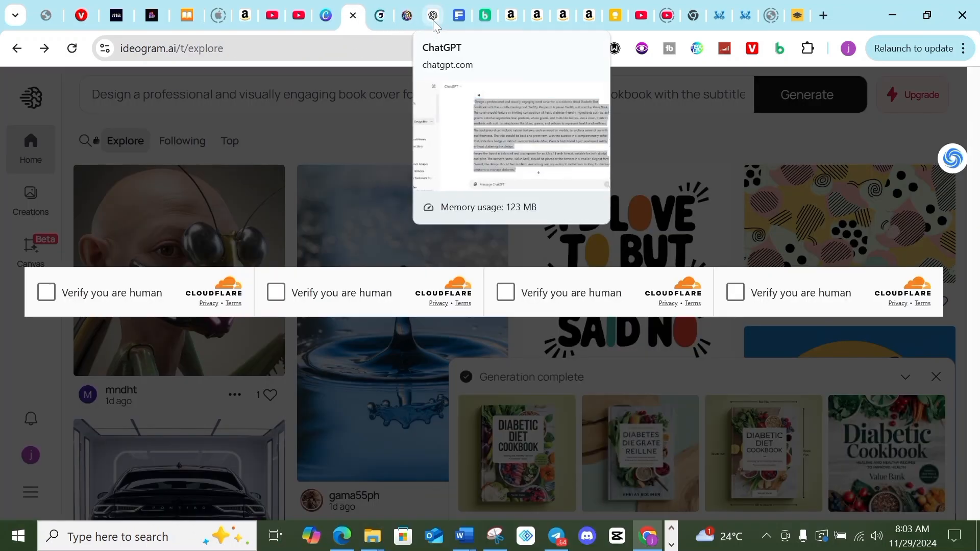
# Go back to Leonardo AI and view each of the generated Diabetic Diet Cookbook cover images in turn
pyautogui.click(407, 15)
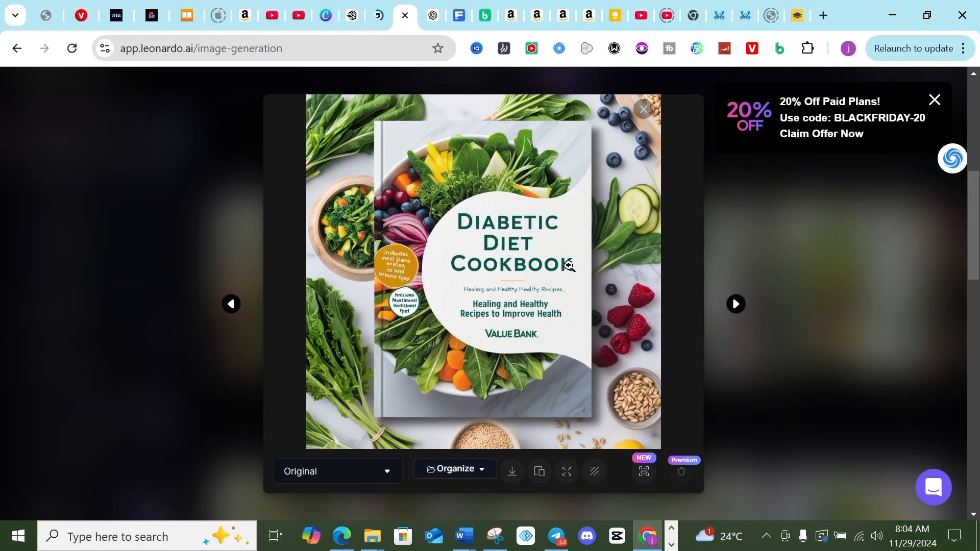
pyautogui.scroll(-1, 691, 359)
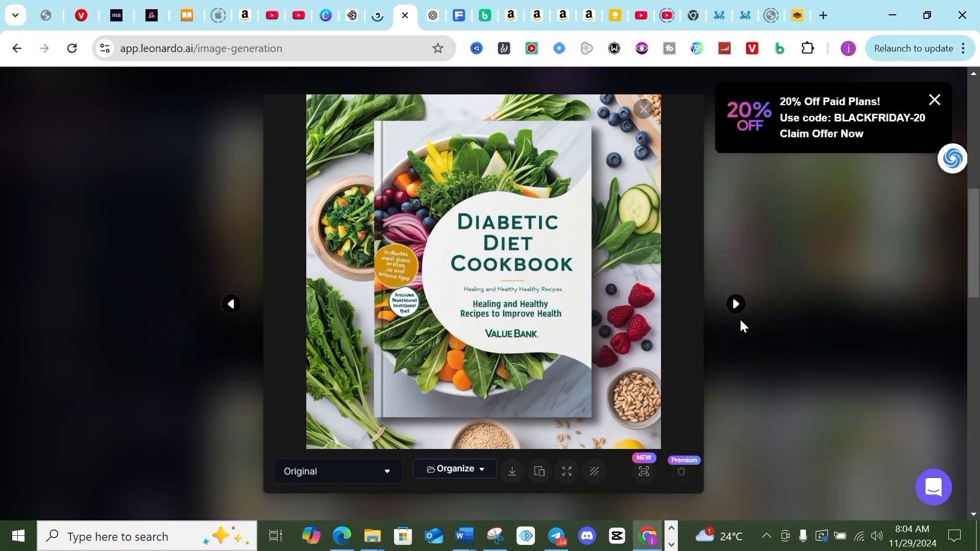
pyautogui.click(736, 305)
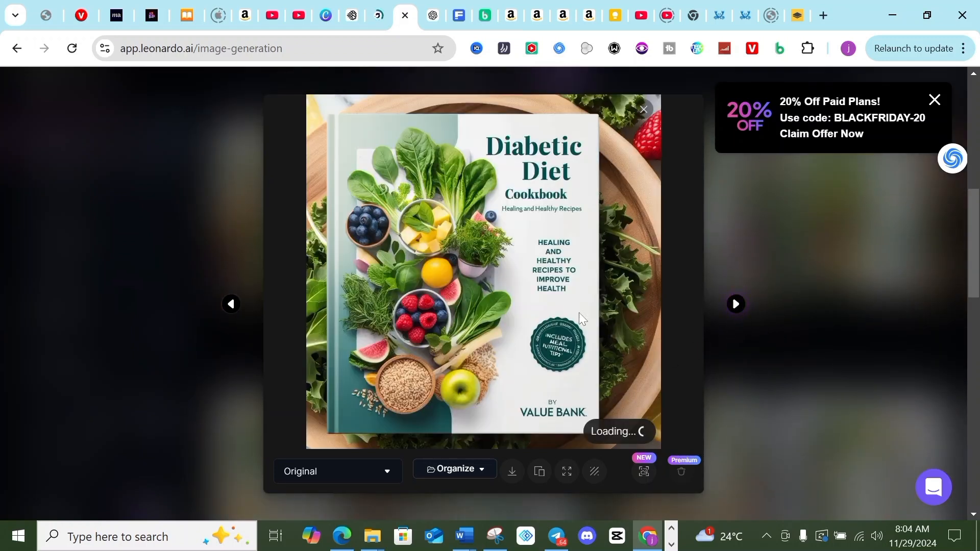
pyautogui.click(736, 305)
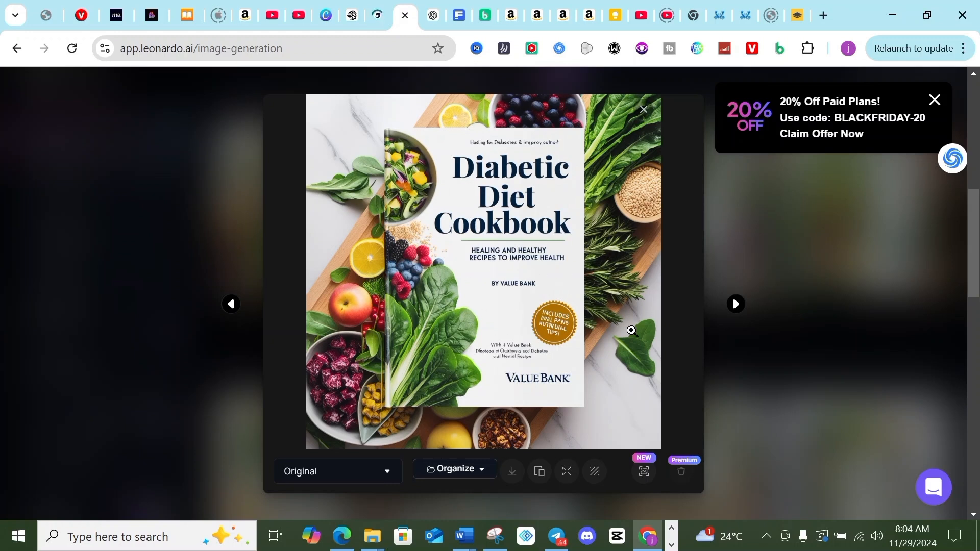
pyautogui.click(730, 315)
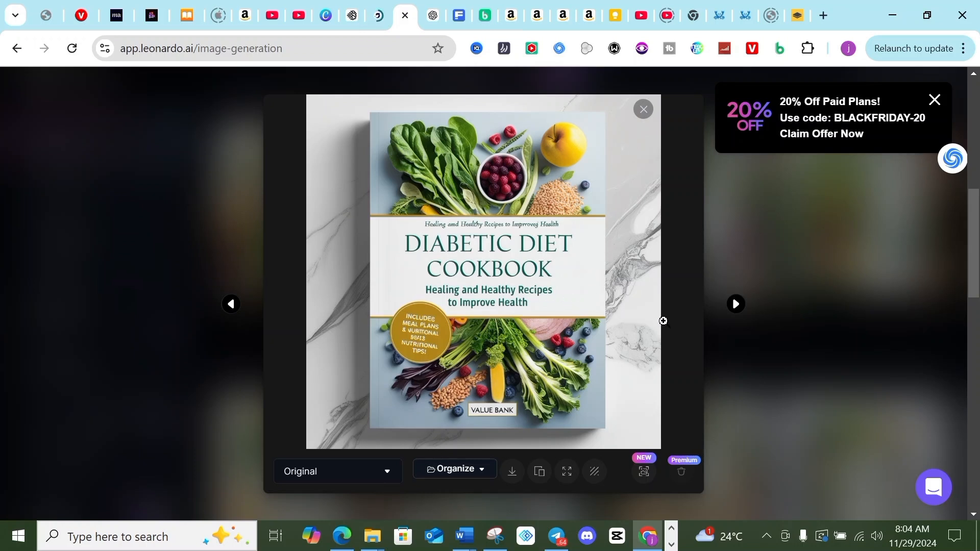
pyautogui.click(736, 305)
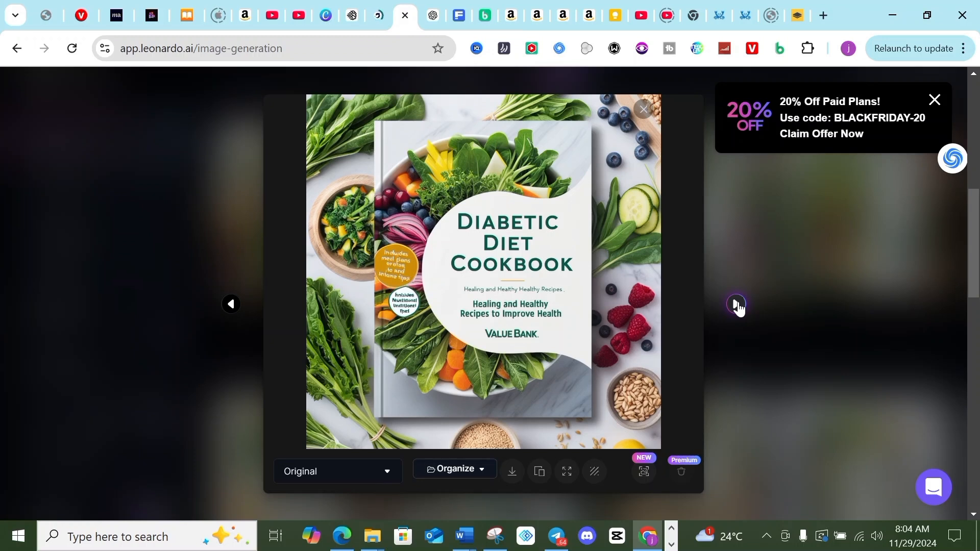
# Revisit the Ideogram and Leonardo AI covers, and look over DeepAI's text-to-image page for its cover result
pyautogui.click(358, 18)
pyautogui.scroll(-1, 438, 271)
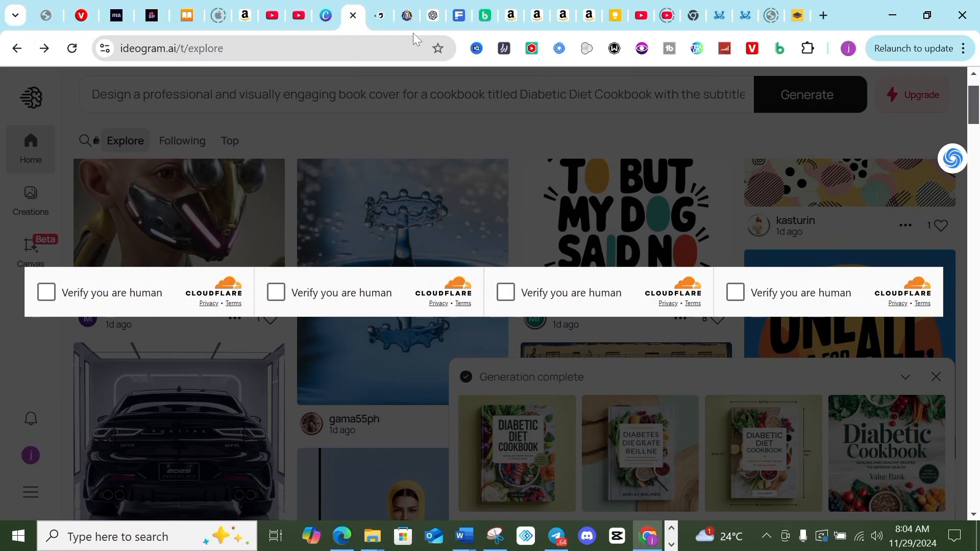
pyautogui.click(407, 16)
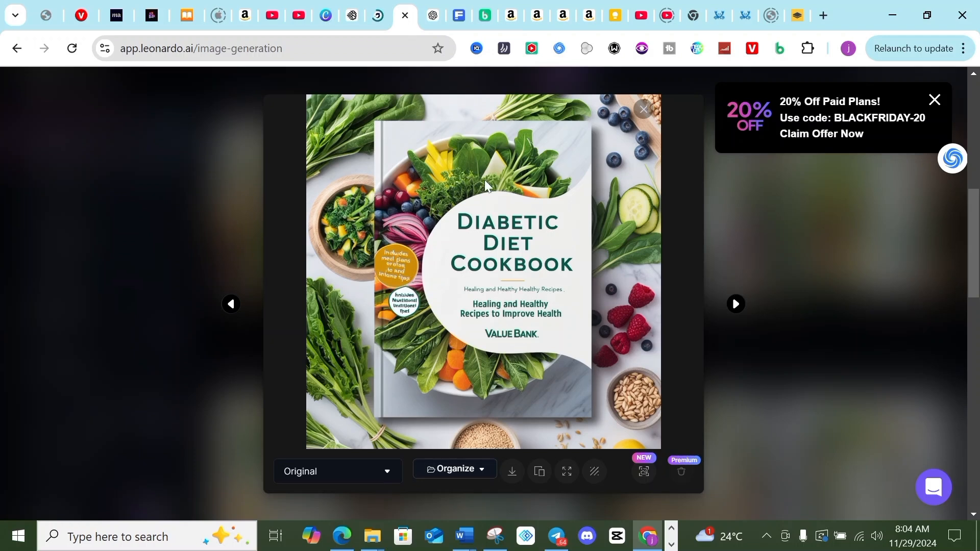
pyautogui.click(378, 19)
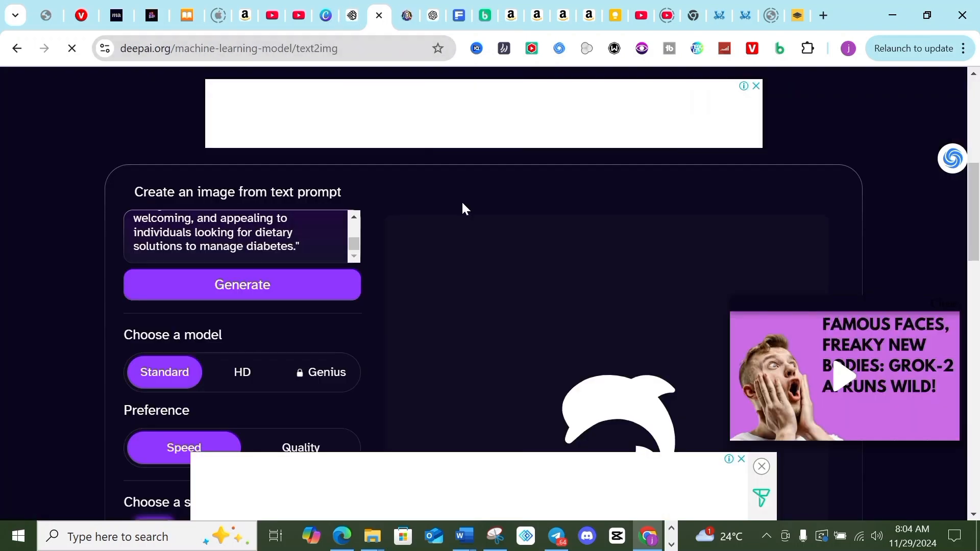
pyautogui.scroll(-15, 475, 240)
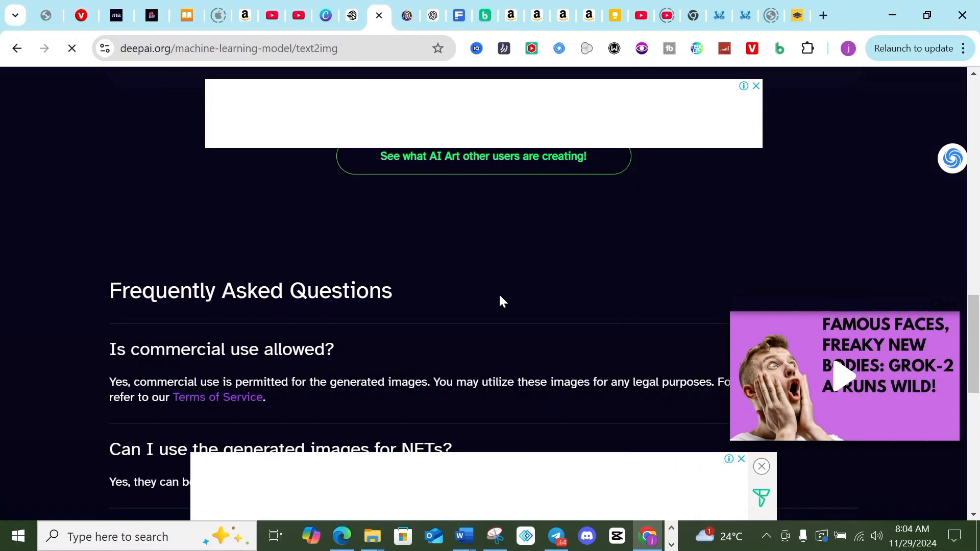
pyautogui.scroll(-10, 499, 295)
pyautogui.scroll(7, 511, 286)
pyautogui.scroll(7, 513, 290)
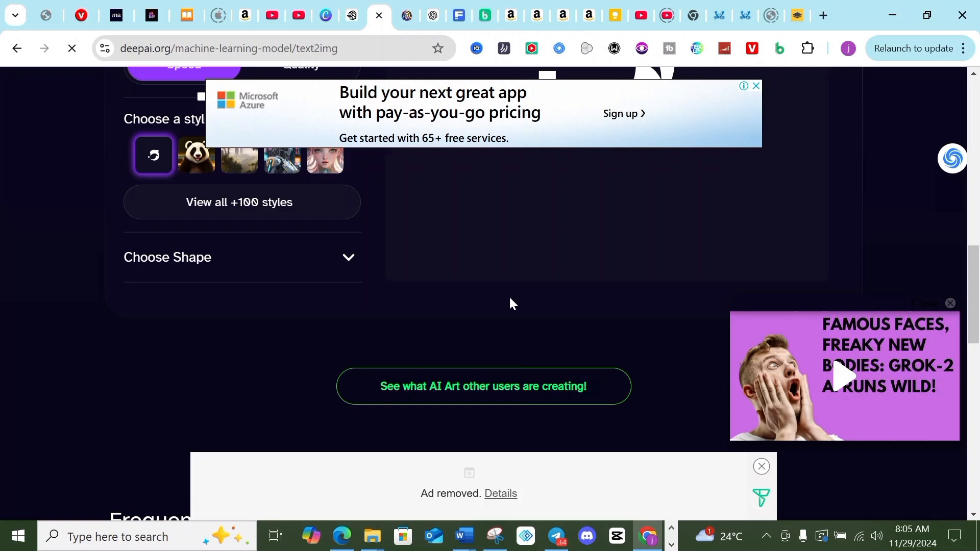
# Switch to Freepik's AI image generator and look through the generated Diabetic Diet Cookbook and Endometriosis Diet Meal Plan covers
pyautogui.click(459, 15)
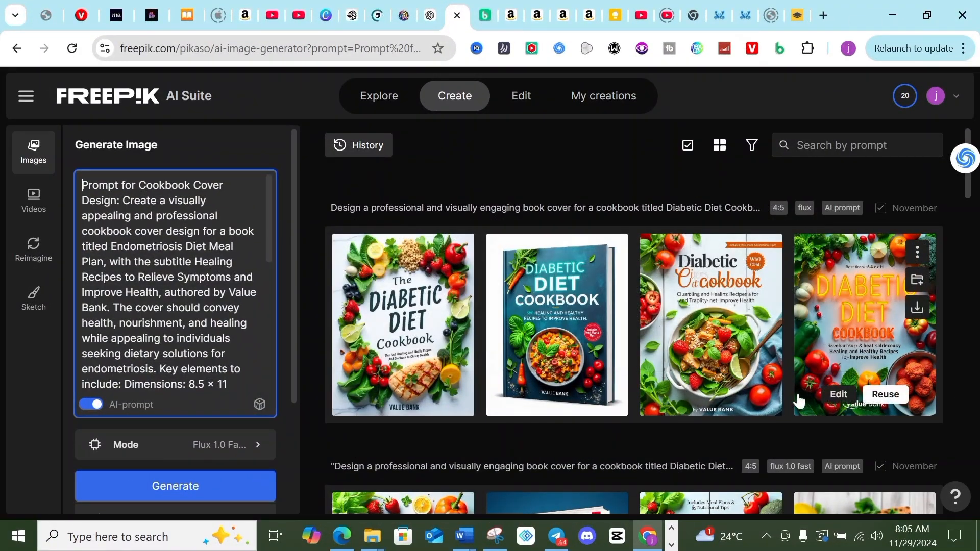
pyautogui.scroll(-6, 646, 396)
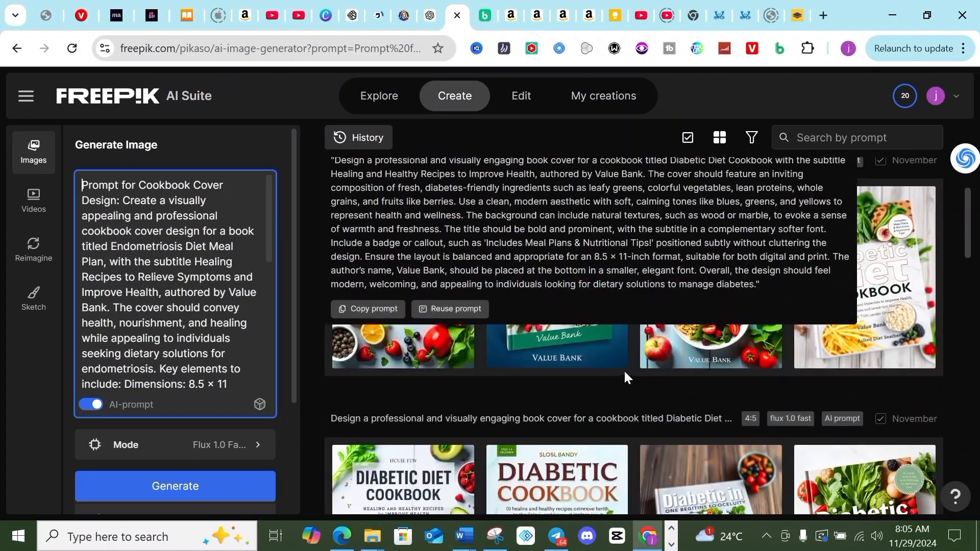
pyautogui.scroll(-4, 663, 367)
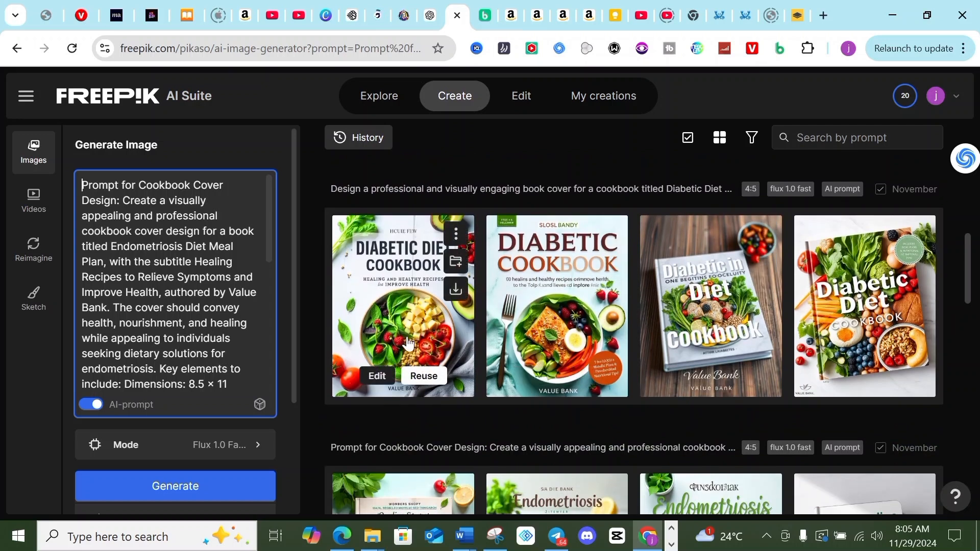
pyautogui.scroll(-1, 476, 316)
pyautogui.scroll(-10, 475, 315)
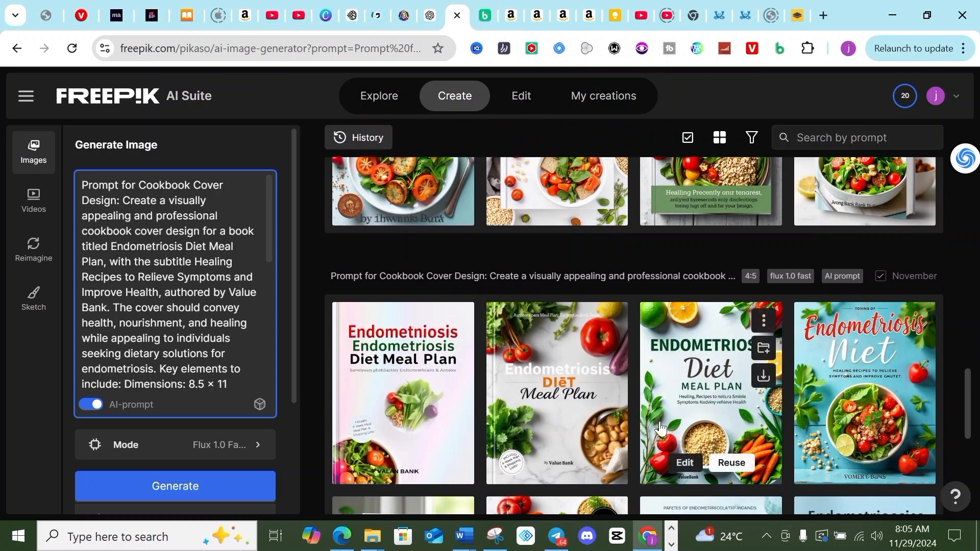
pyautogui.scroll(-3, 652, 414)
pyautogui.scroll(-1, 817, 398)
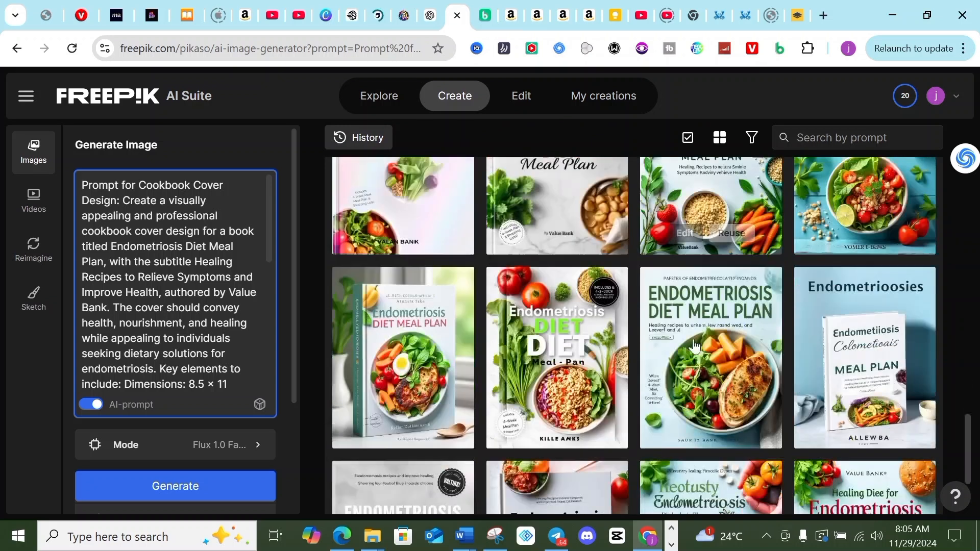
pyautogui.scroll(-3, 822, 397)
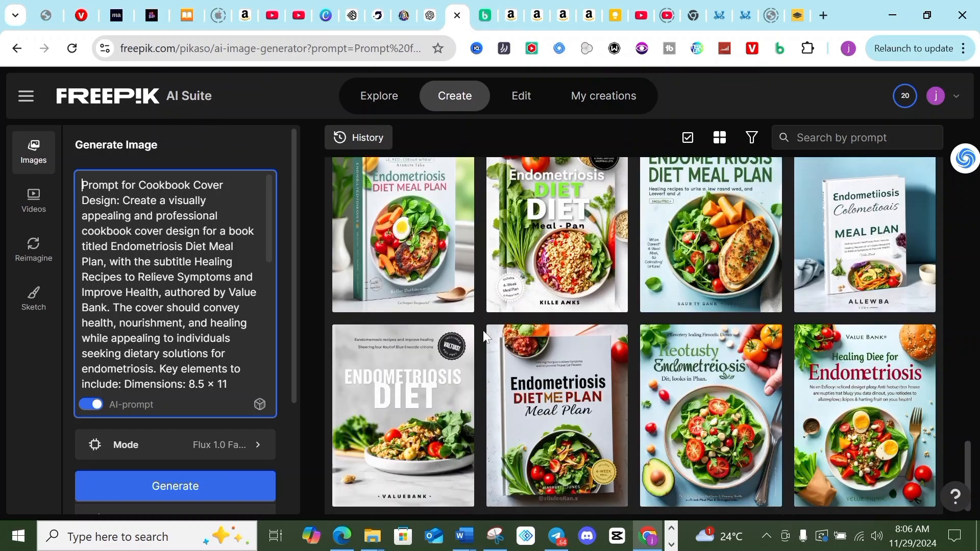
# Re-examine the Freepik covers from the endometriosis results back up to the Diabetic Diet Cookbook row with the salmon cover
pyautogui.scroll(10, 485, 339)
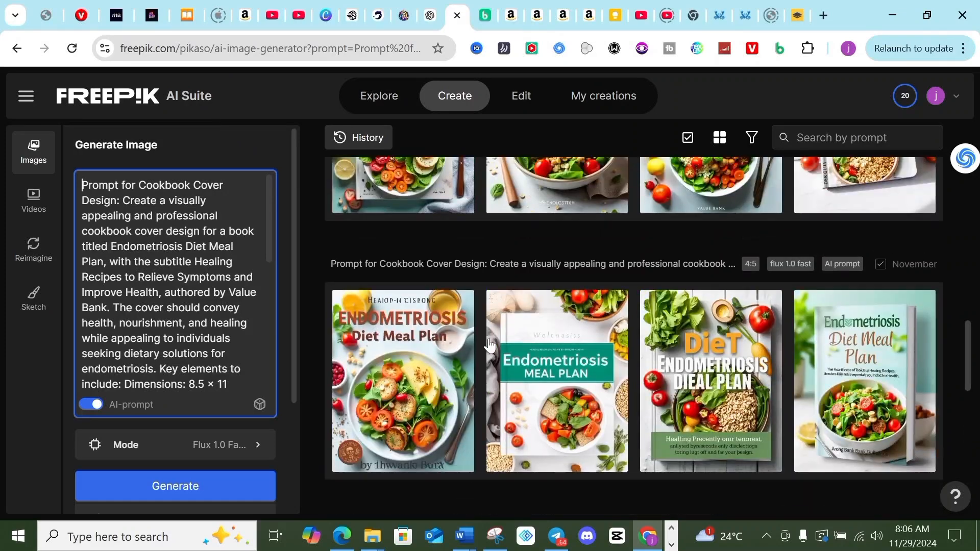
pyautogui.scroll(-5, 490, 343)
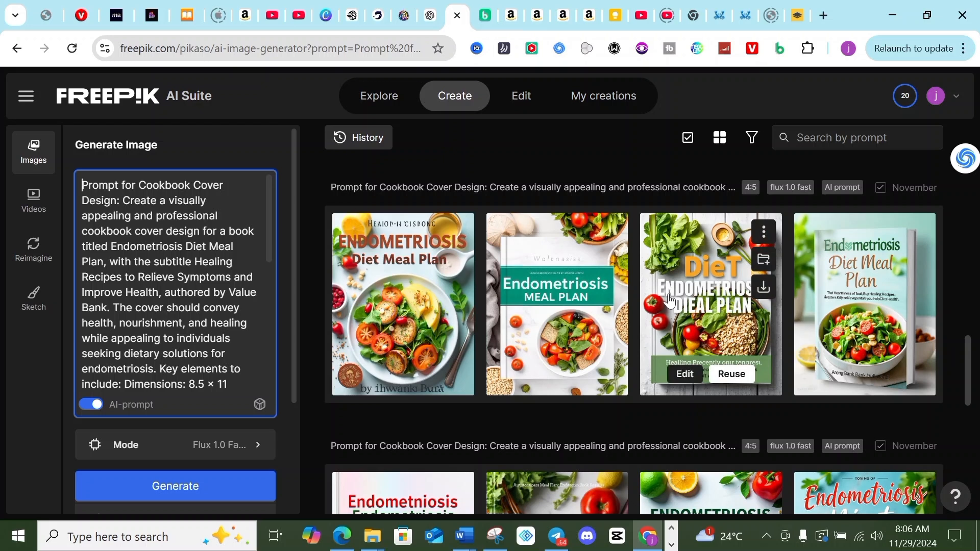
pyautogui.scroll(5, 575, 347)
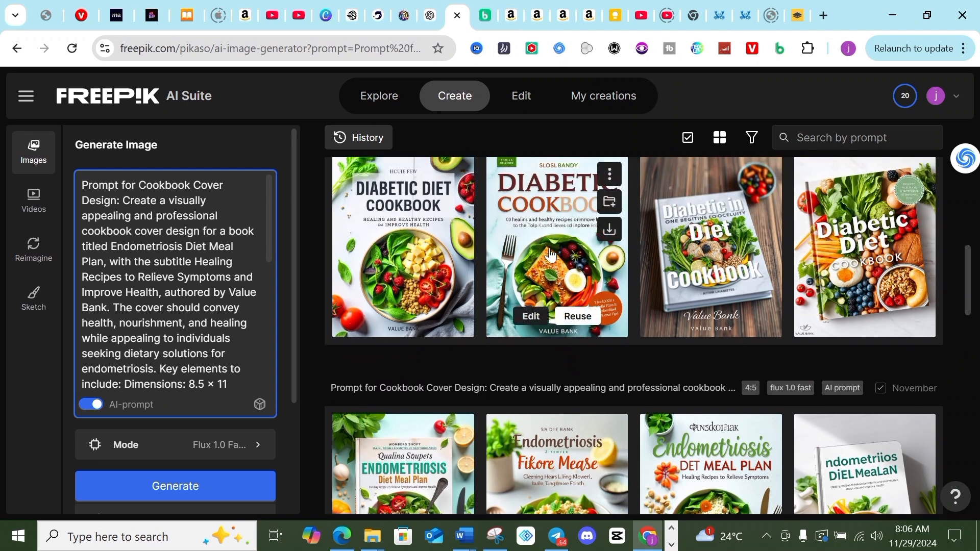
pyautogui.scroll(-2, 553, 265)
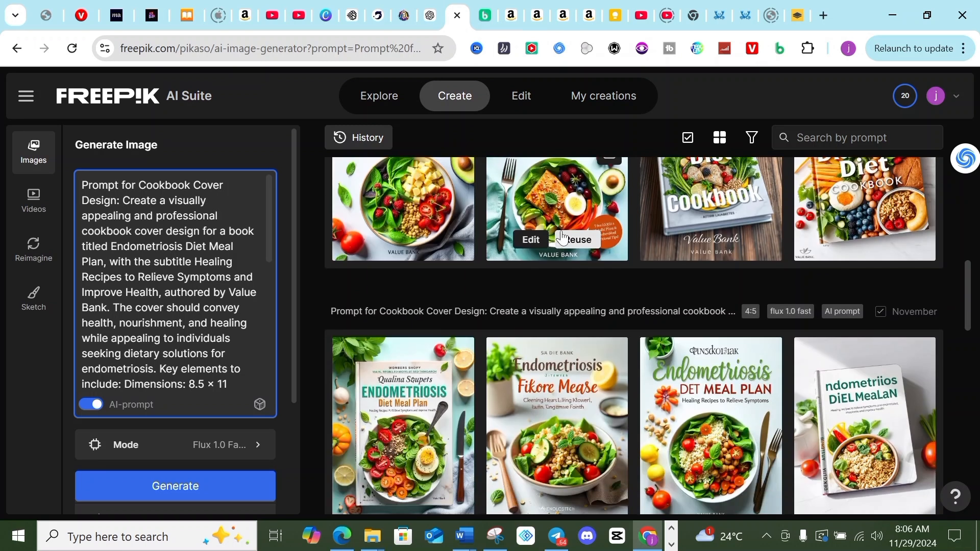
pyautogui.scroll(4, 555, 306)
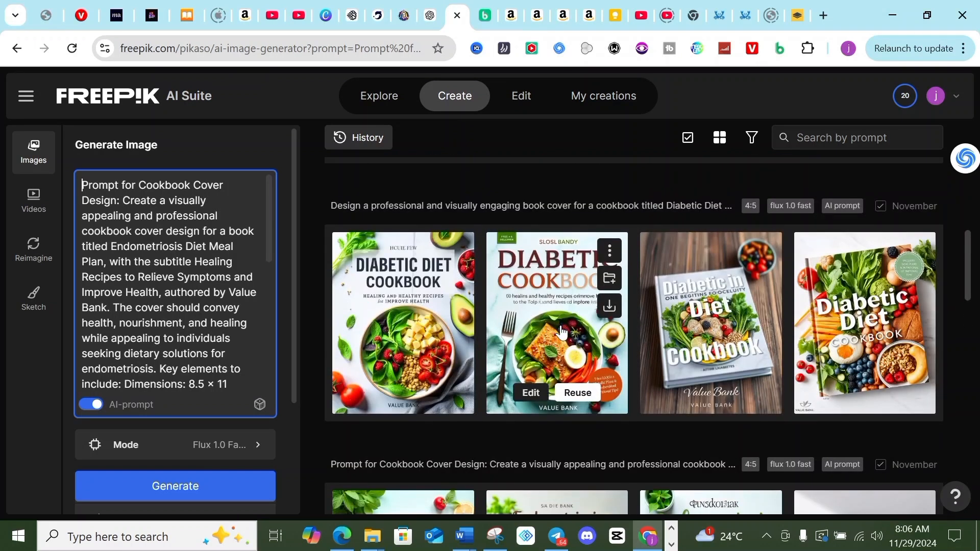
pyautogui.scroll(-3, 570, 328)
pyautogui.scroll(2, 574, 278)
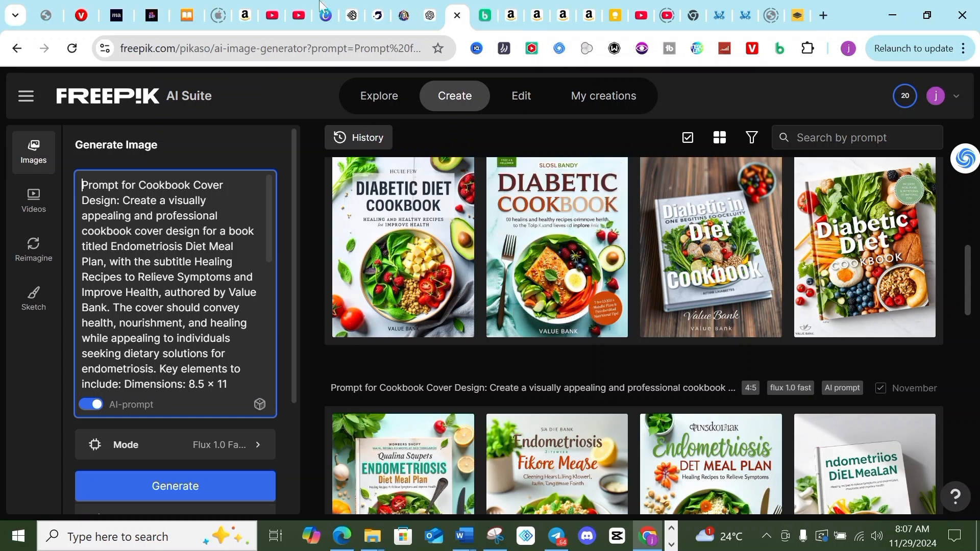
# Switch to the blank 8.5 × 11 in Canva design and show the page margins
pyautogui.click(325, 16)
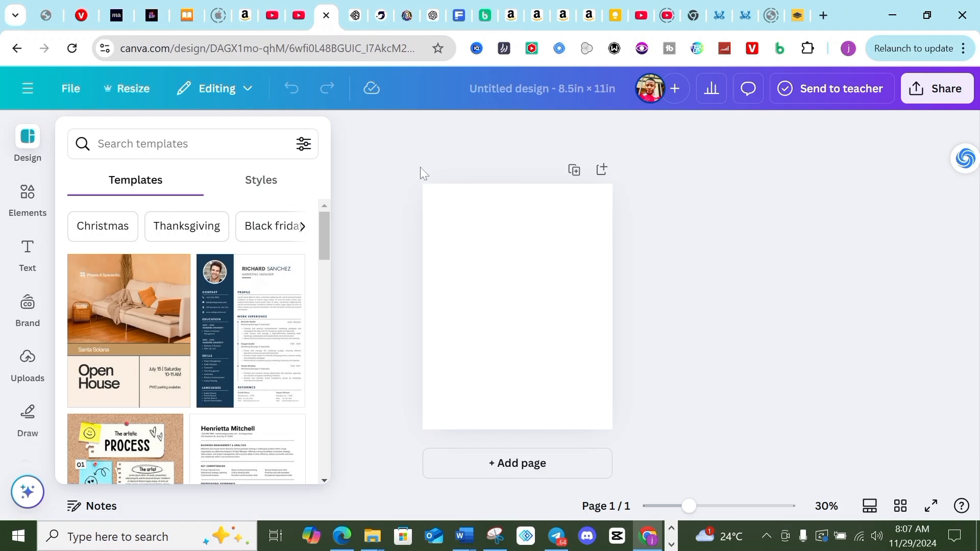
pyautogui.click(472, 259)
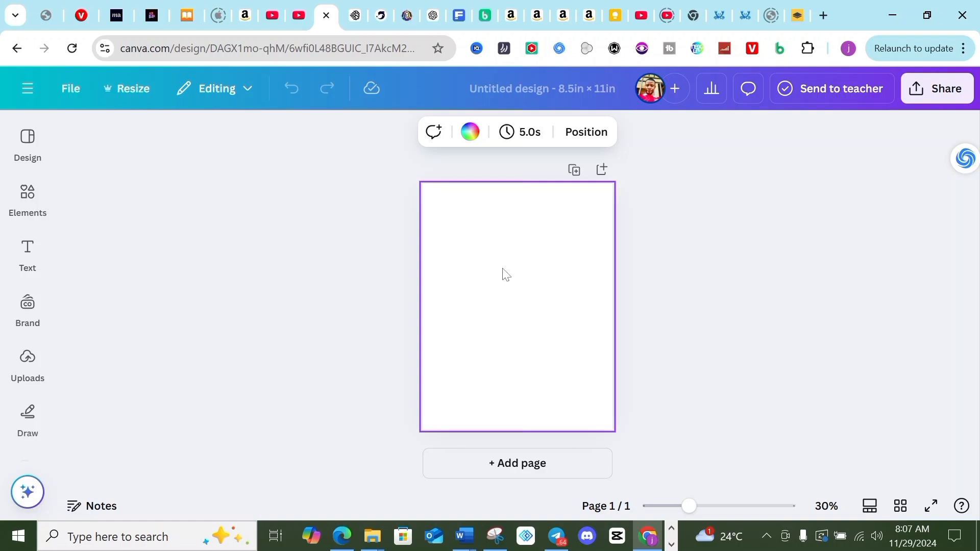
pyautogui.click(69, 95)
pyautogui.moveTo(117, 273)
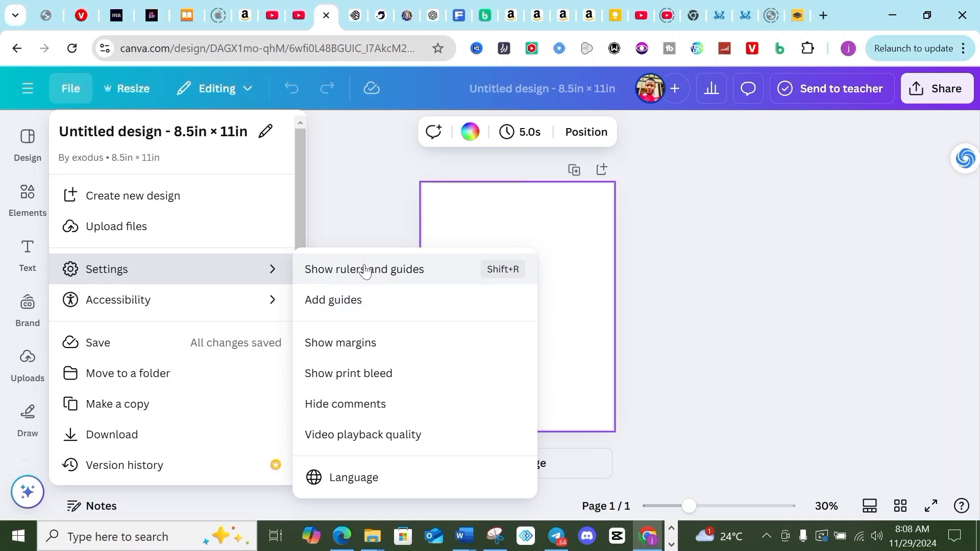
pyautogui.click(344, 356)
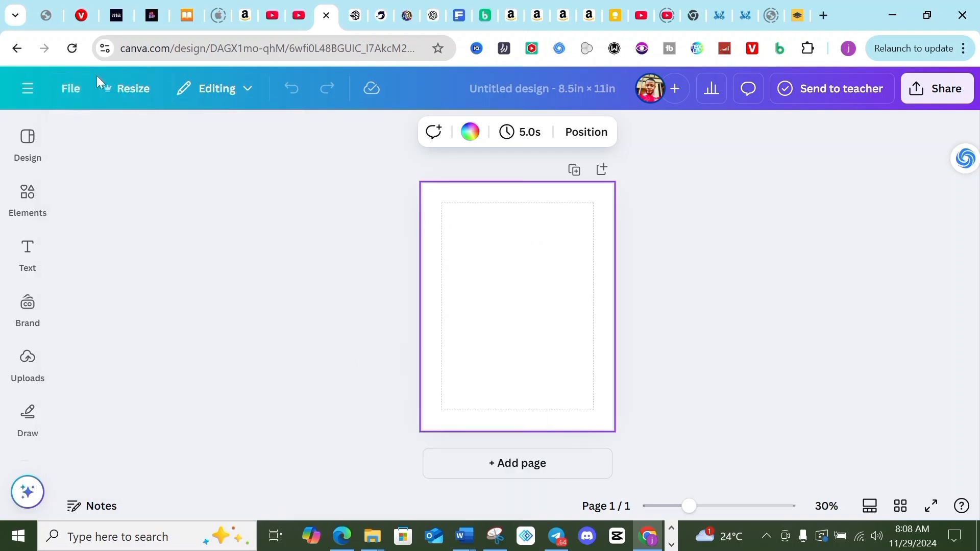
# Show the print bleed on the blank 8.5 × 11 in page and check the margin and print bleed settings
pyautogui.click(71, 91)
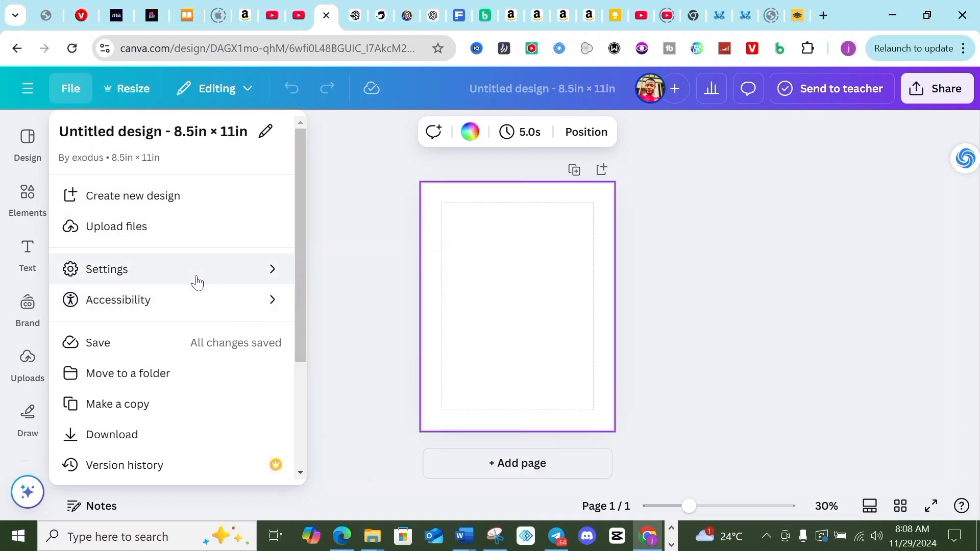
pyautogui.moveTo(209, 279)
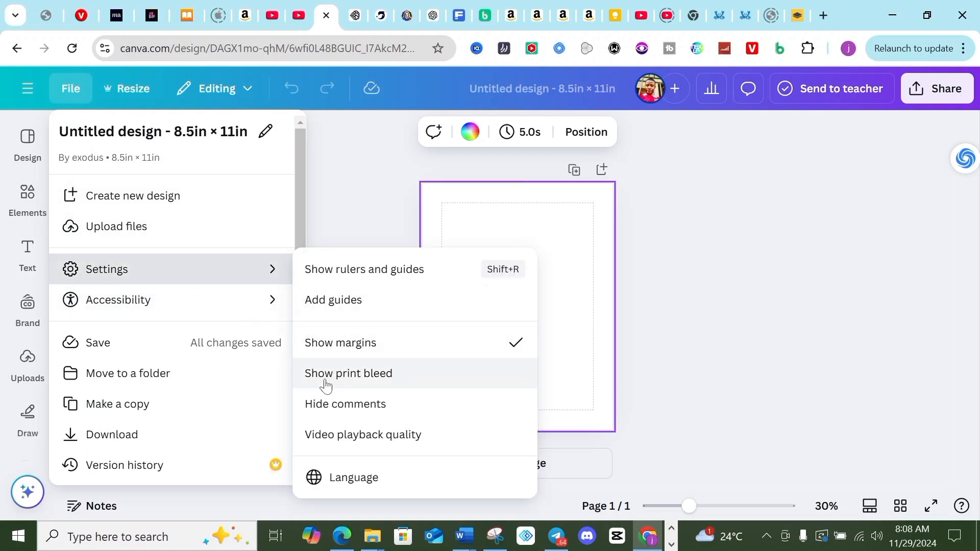
pyautogui.click(379, 388)
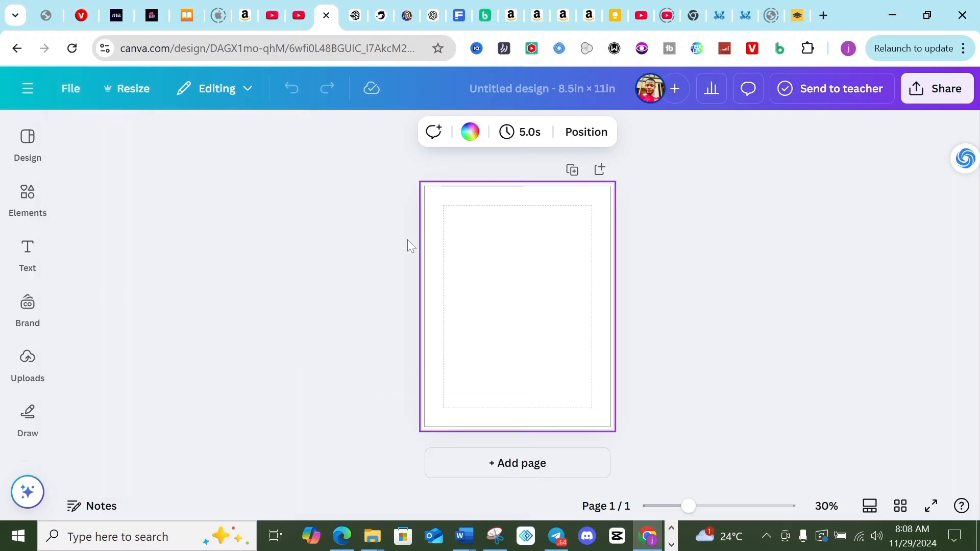
pyautogui.click(328, 233)
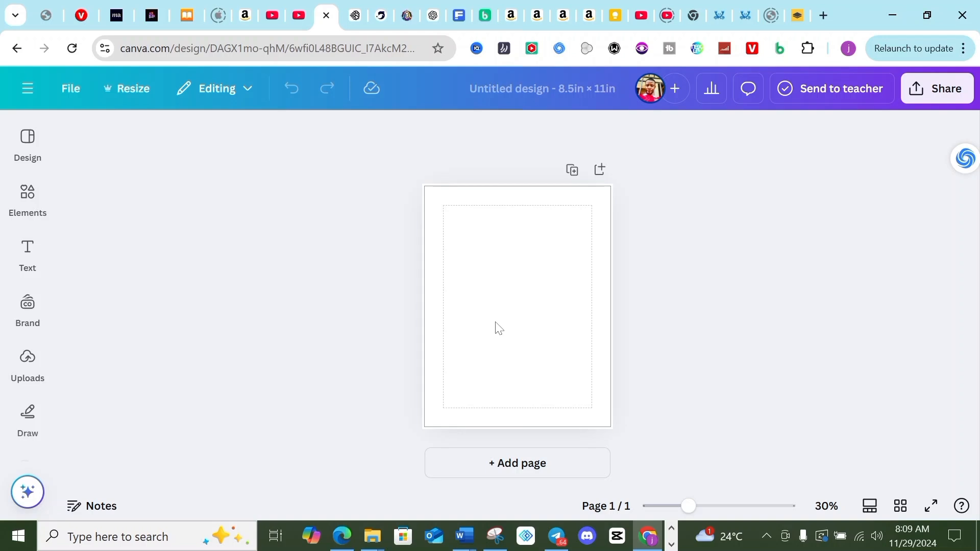
pyautogui.click(71, 95)
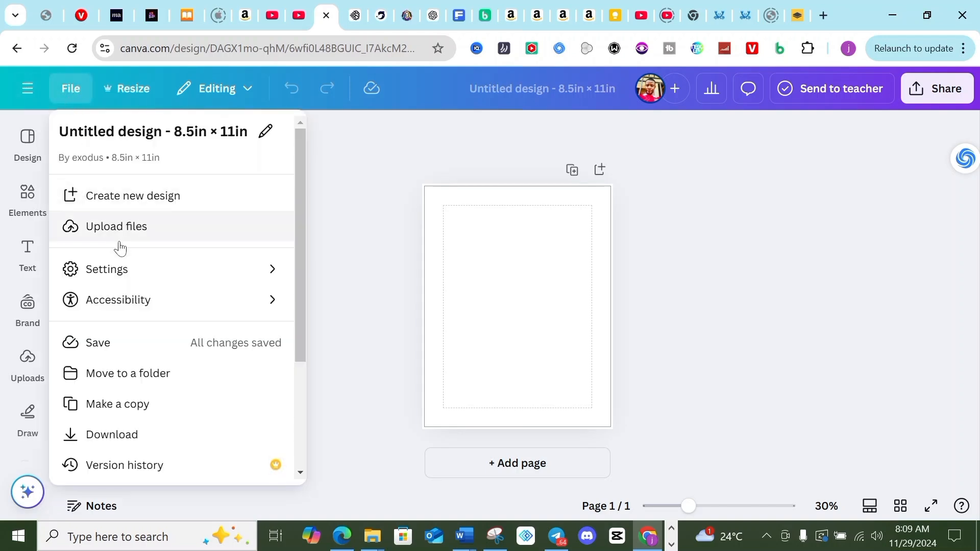
pyautogui.moveTo(125, 279)
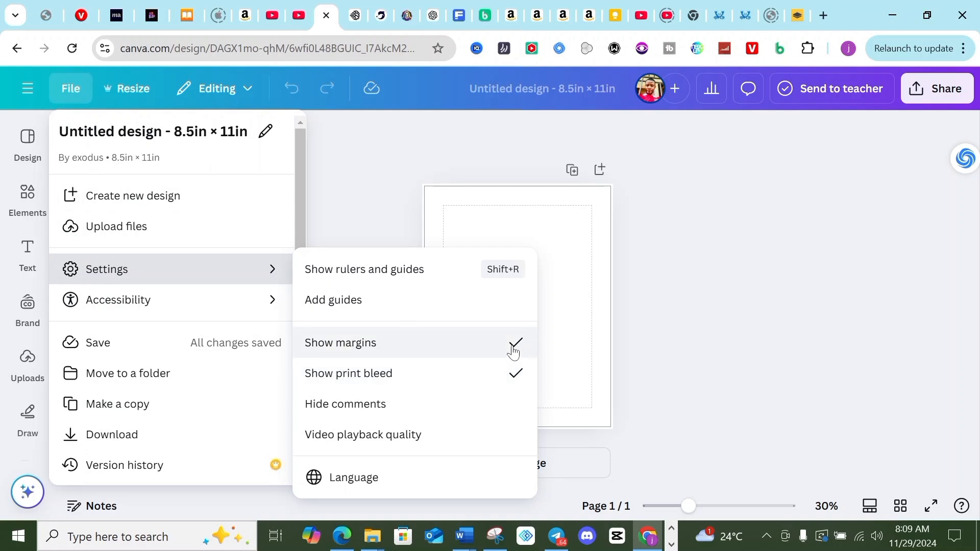
pyautogui.click(417, 163)
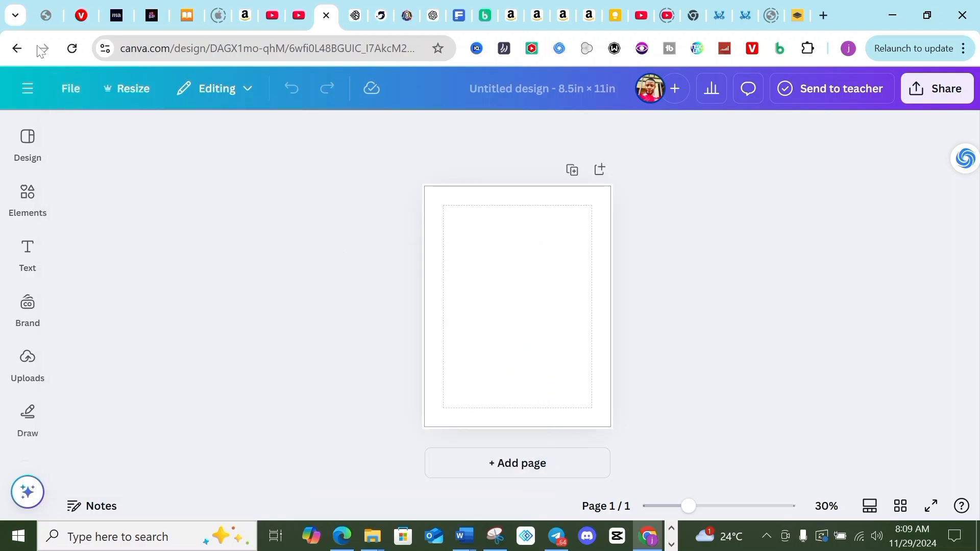
# Open the recent design "4 weeks meal plan included" and look at its first pages
pyautogui.click(27, 89)
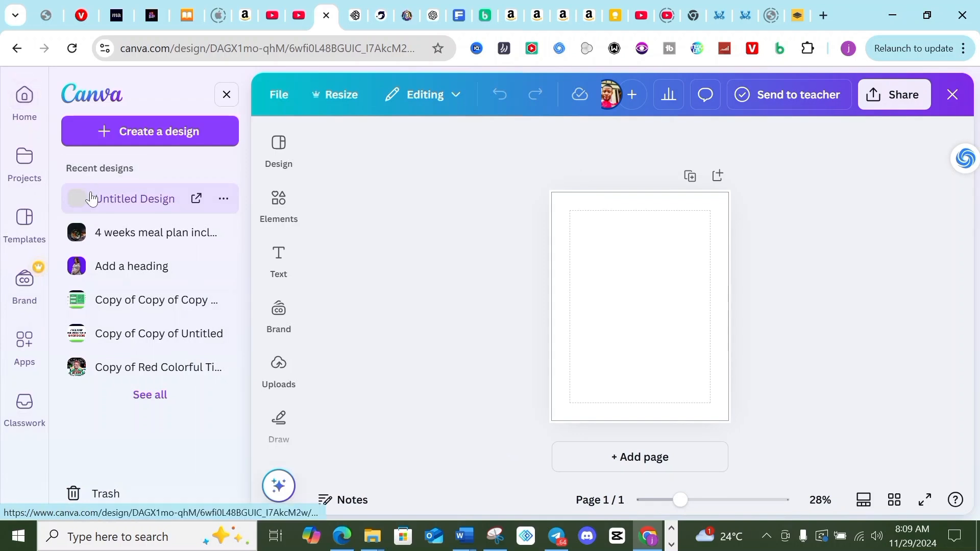
pyautogui.click(124, 240)
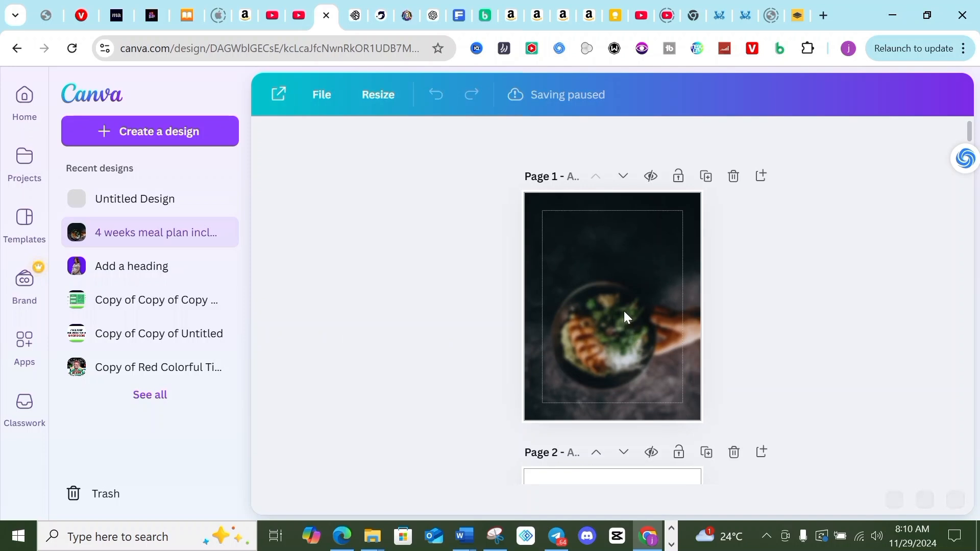
pyautogui.scroll(-2, 621, 314)
pyautogui.scroll(1, 611, 328)
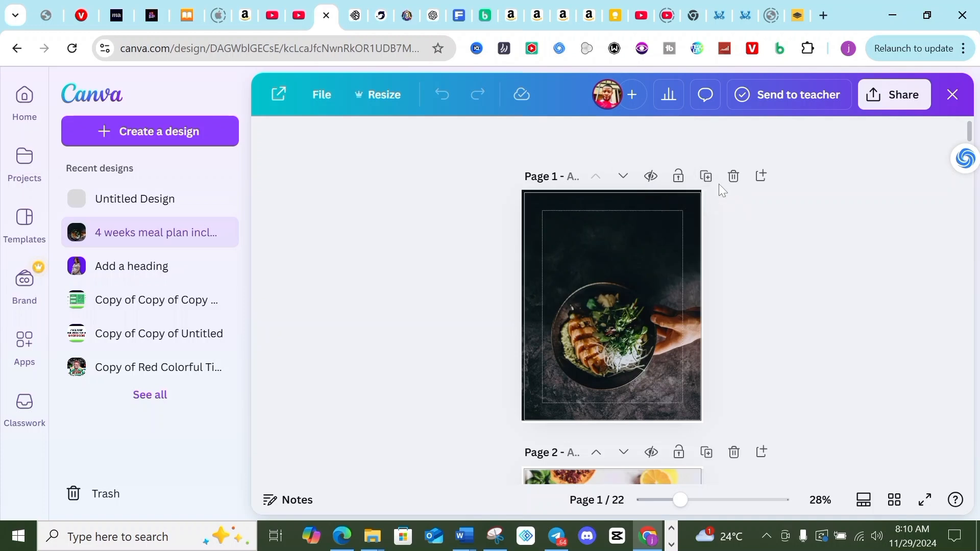
# Add a blank page directly after the food photo cover on page 1 of the meal plan design
pyautogui.click(762, 177)
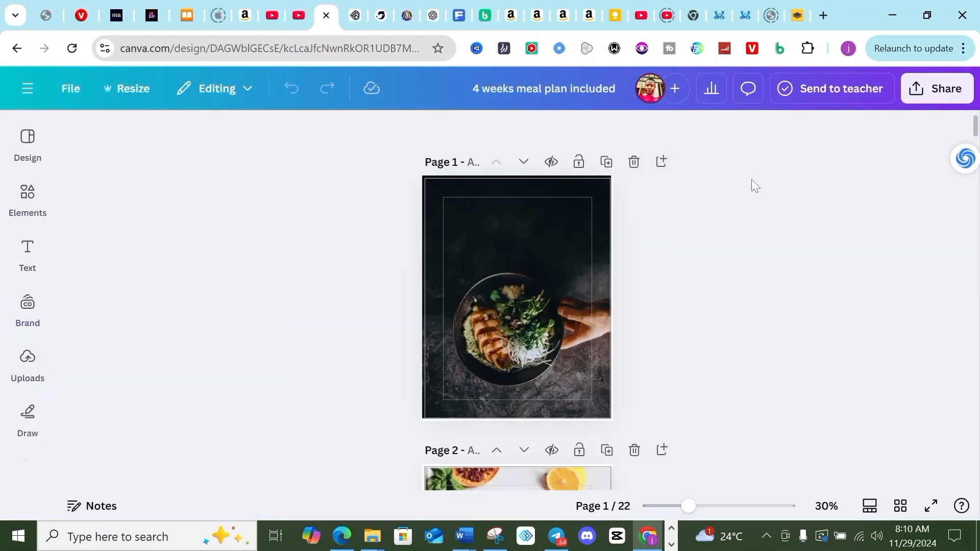
pyautogui.scroll(-8, 538, 307)
pyautogui.scroll(8, 538, 307)
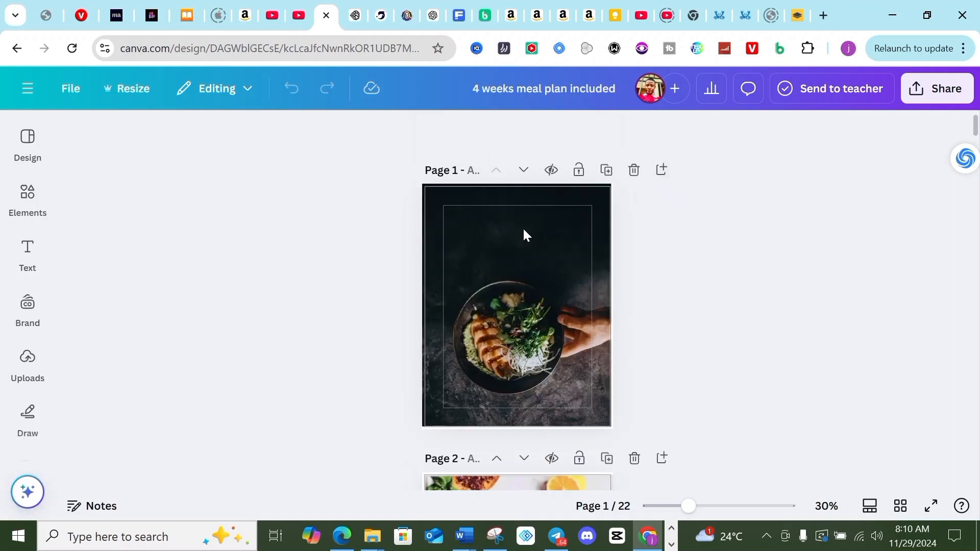
pyautogui.click(661, 174)
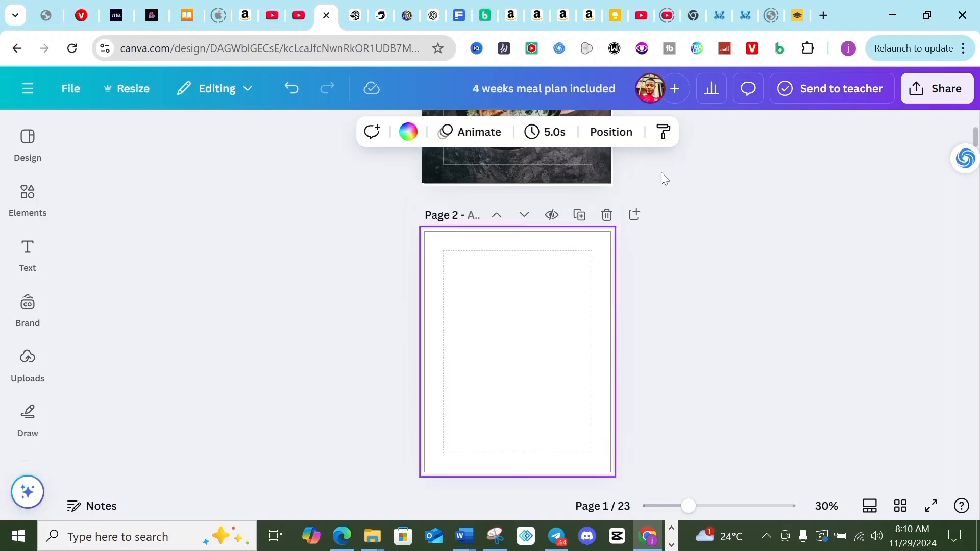
pyautogui.scroll(1, 480, 357)
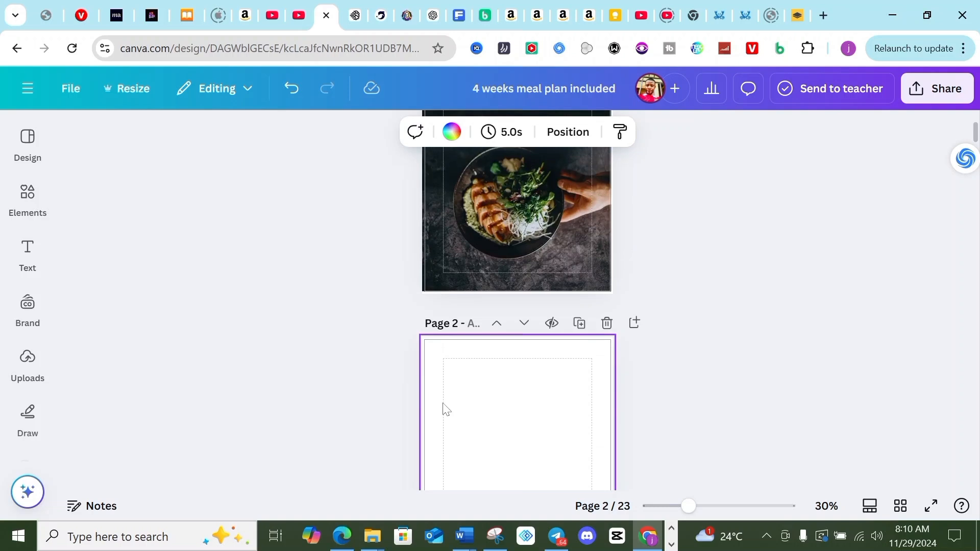
# Select the page 1 cover photo and look through the available elements, Canva apps and design templates
pyautogui.click(16, 212)
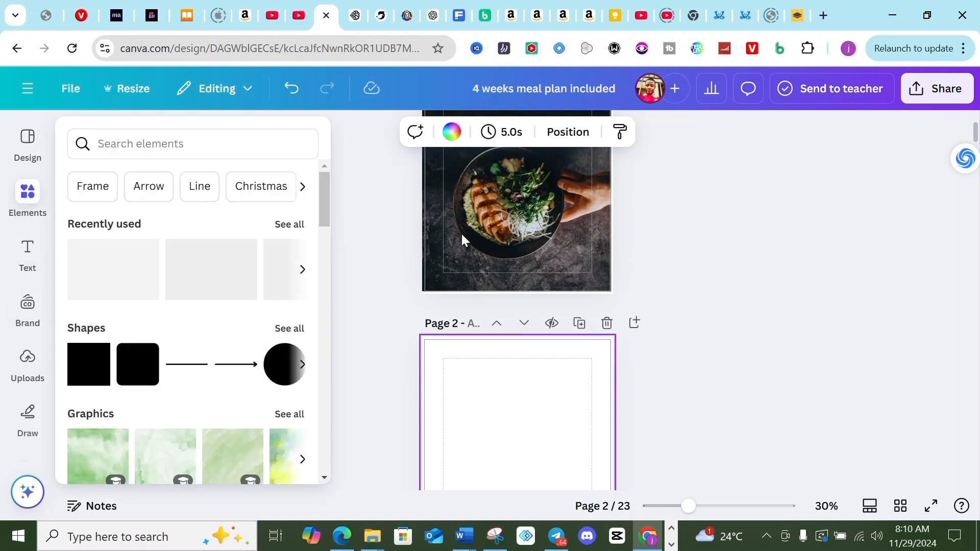
pyautogui.click(444, 241)
pyautogui.scroll(4, 384, 305)
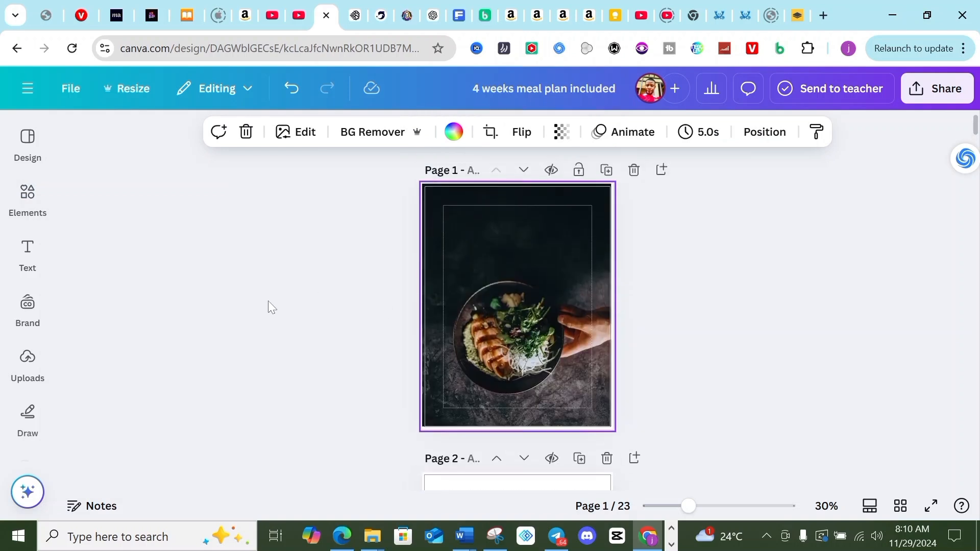
pyautogui.click(27, 252)
pyautogui.click(27, 196)
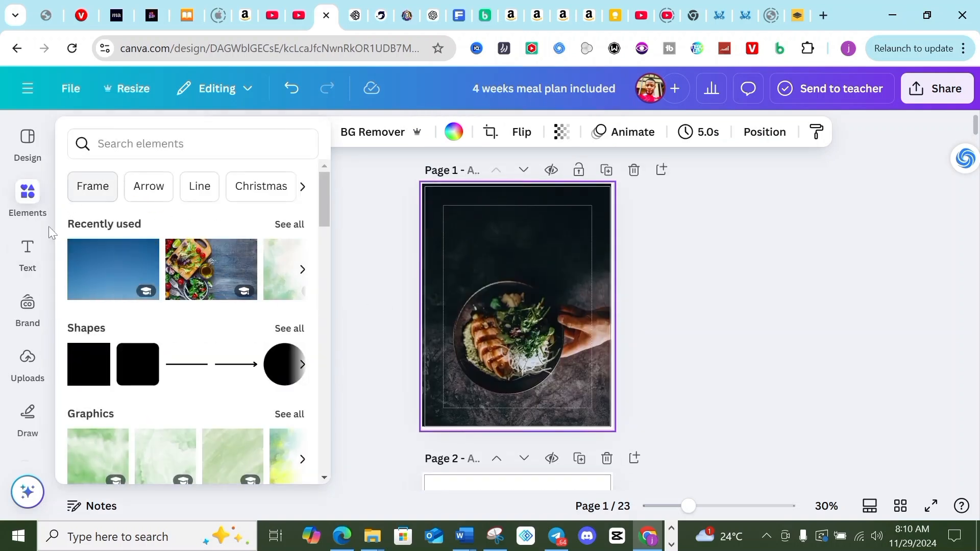
pyautogui.click(28, 312)
pyautogui.scroll(-2, 29, 319)
pyautogui.scroll(-3, 30, 319)
pyautogui.click(28, 314)
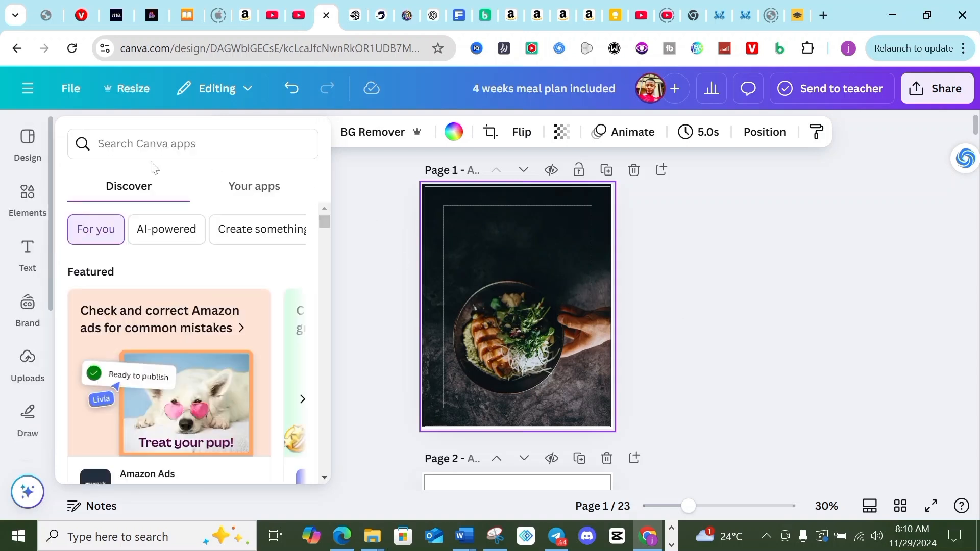
pyautogui.click(28, 148)
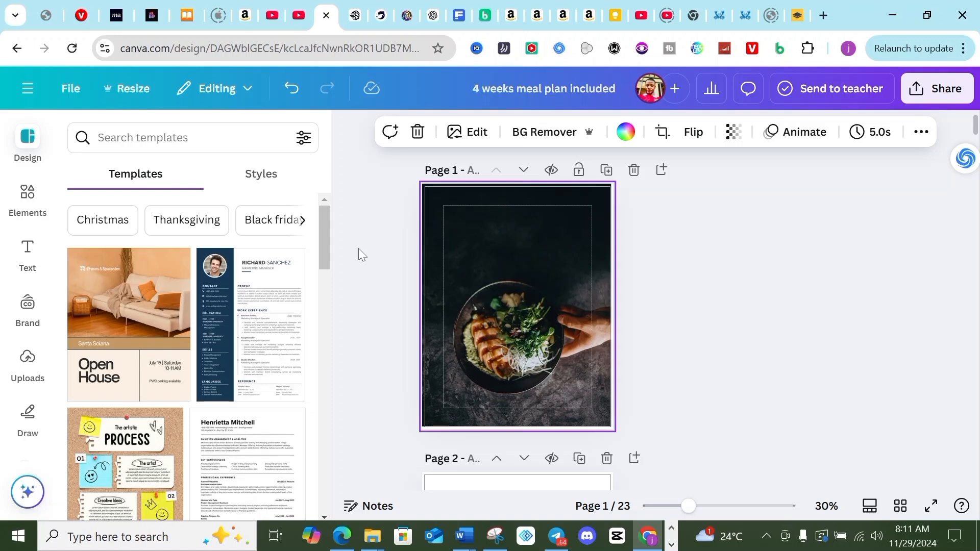
# Switch to the Amazon results for Galveston diet cookbooks and compare the covers and product details of results 5 to 8
pyautogui.click(510, 15)
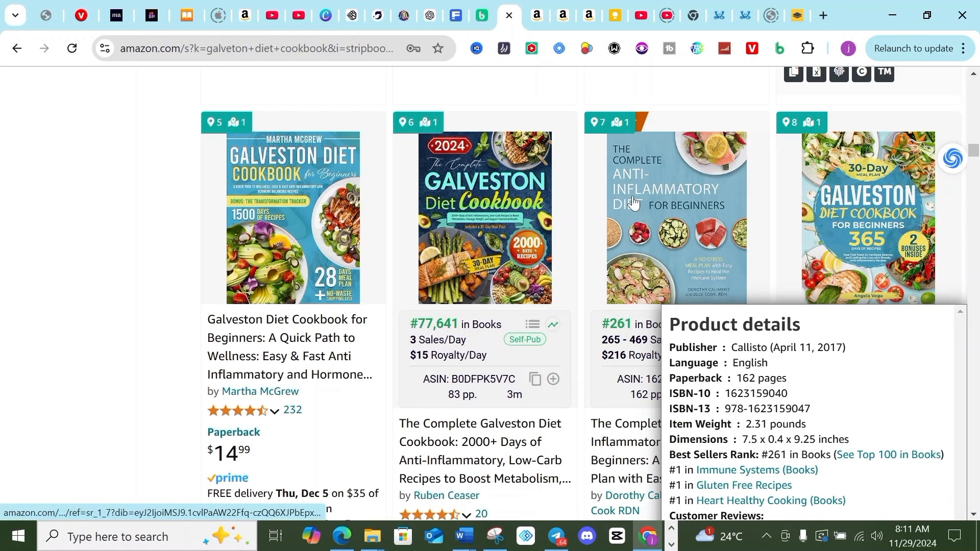
pyautogui.moveTo(432, 179)
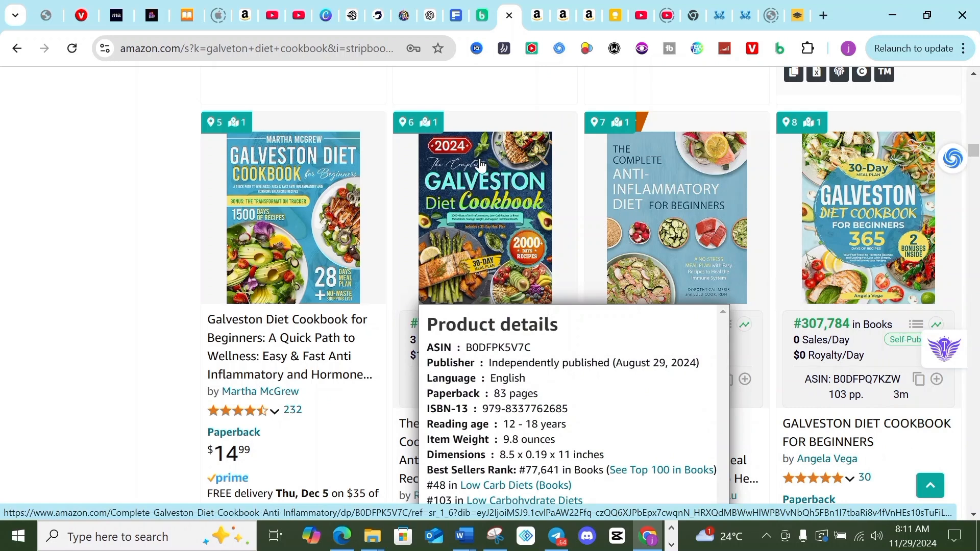
pyautogui.moveTo(687, 185)
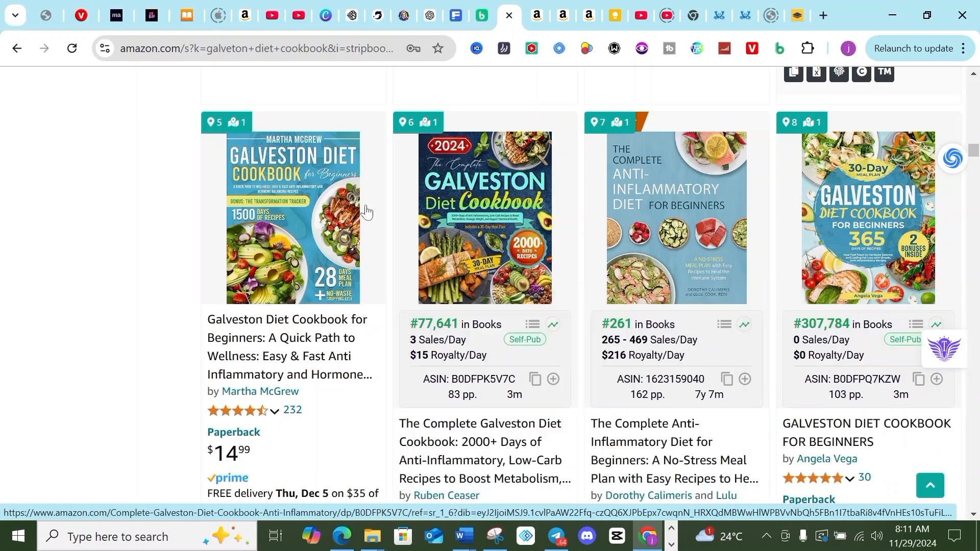
pyautogui.moveTo(299, 222)
# Examine the cookbook covers in results 9 to 12, including the Anti-Inflammatory Diet Slow Cooker Cookbook and its product details
pyautogui.scroll(-3, 356, 292)
pyautogui.scroll(-15, 356, 292)
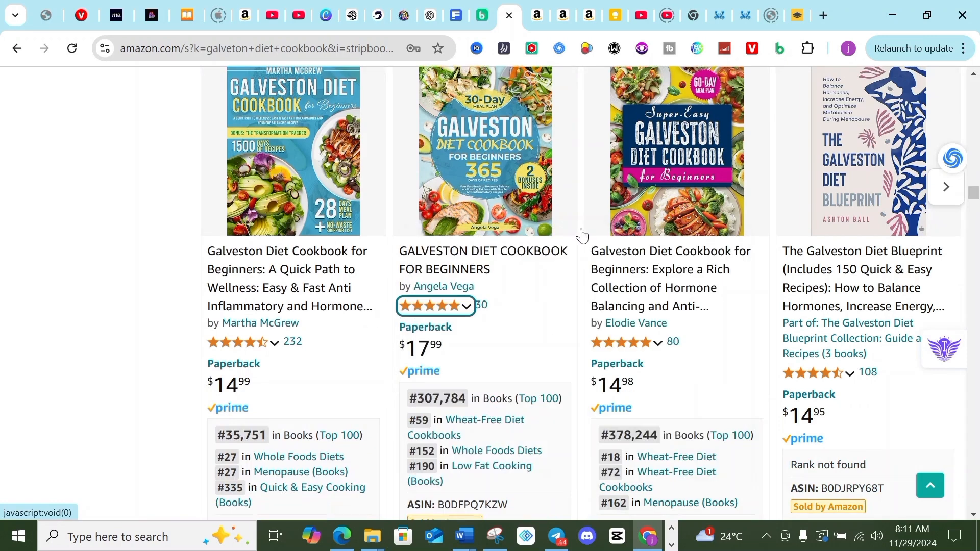
pyautogui.scroll(-11, 582, 239)
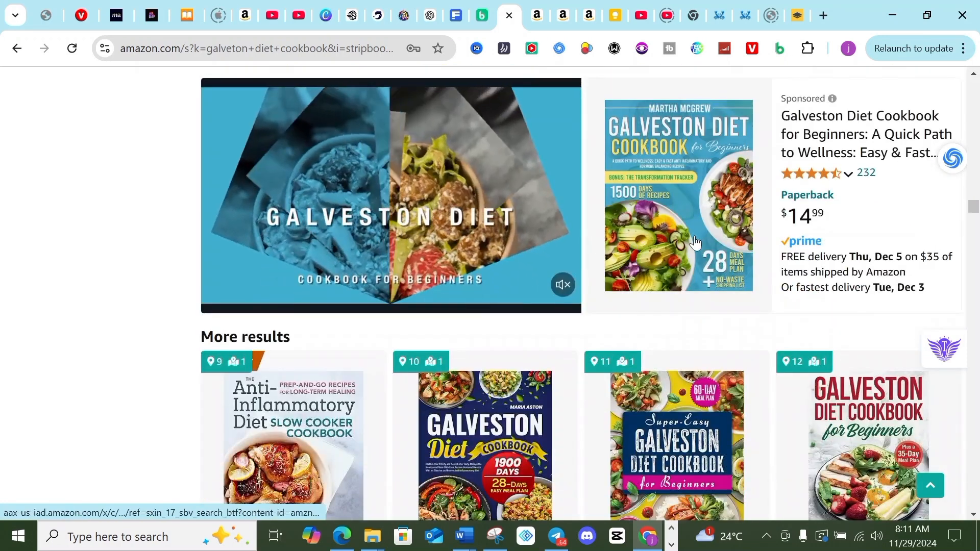
pyautogui.scroll(-8, 659, 243)
pyautogui.scroll(3, 403, 219)
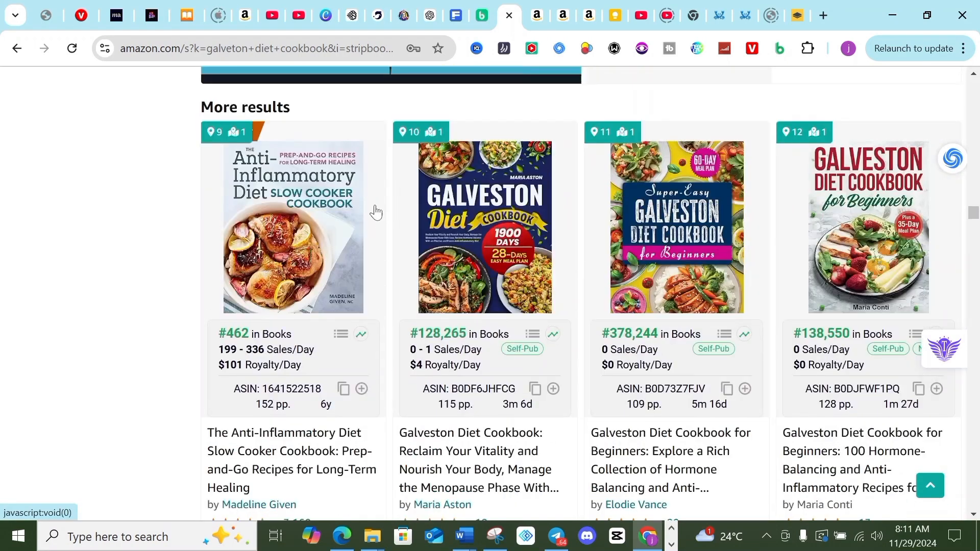
pyautogui.moveTo(350, 273)
pyautogui.scroll(1, 350, 273)
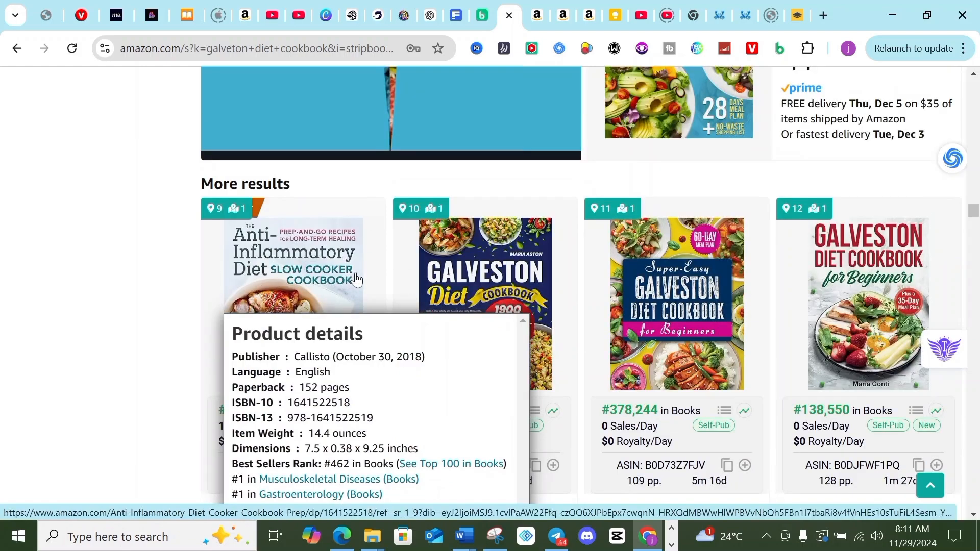
pyautogui.scroll(-13, 350, 273)
pyautogui.scroll(12, 464, 275)
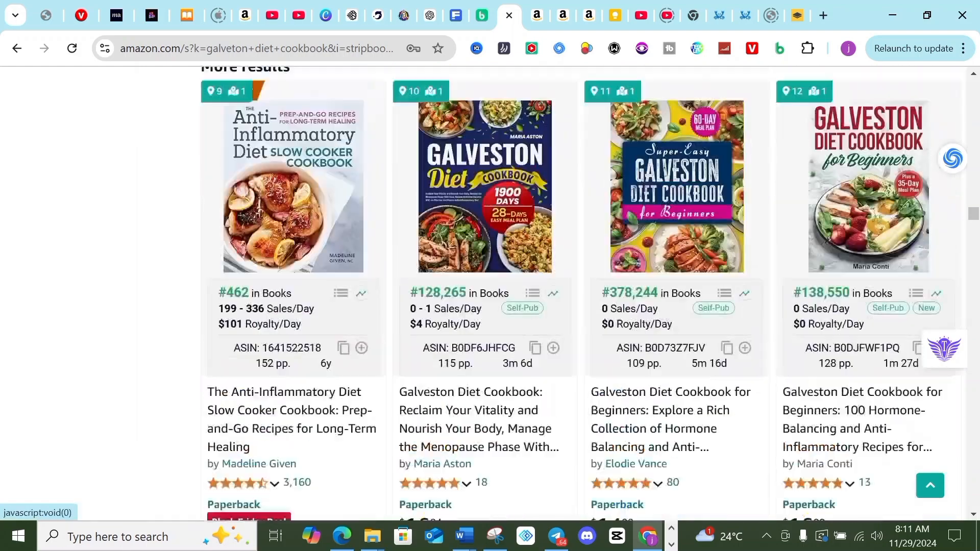
pyautogui.moveTo(467, 273)
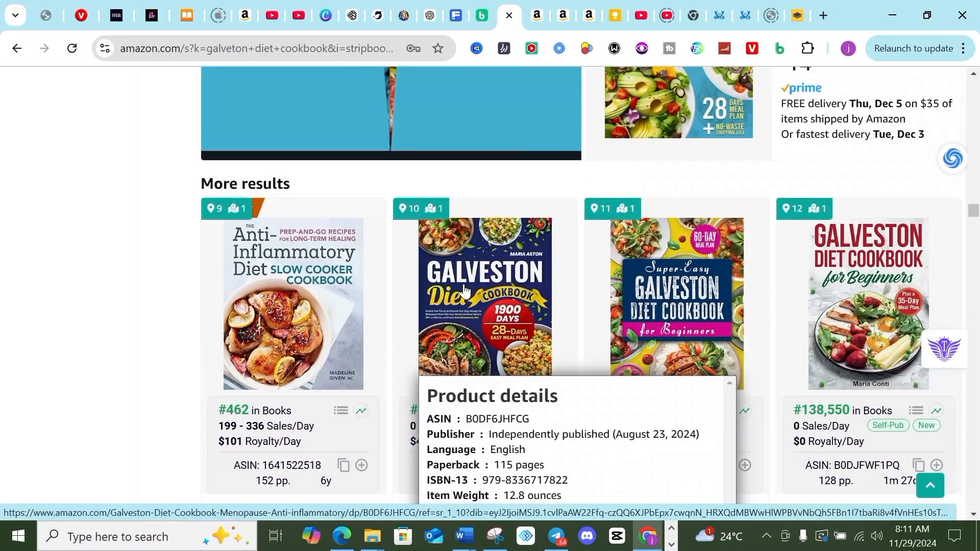
# Study the Galveston diet cookbook covers in results 13 to 20 and view several books' product details
pyautogui.scroll(-15, 466, 289)
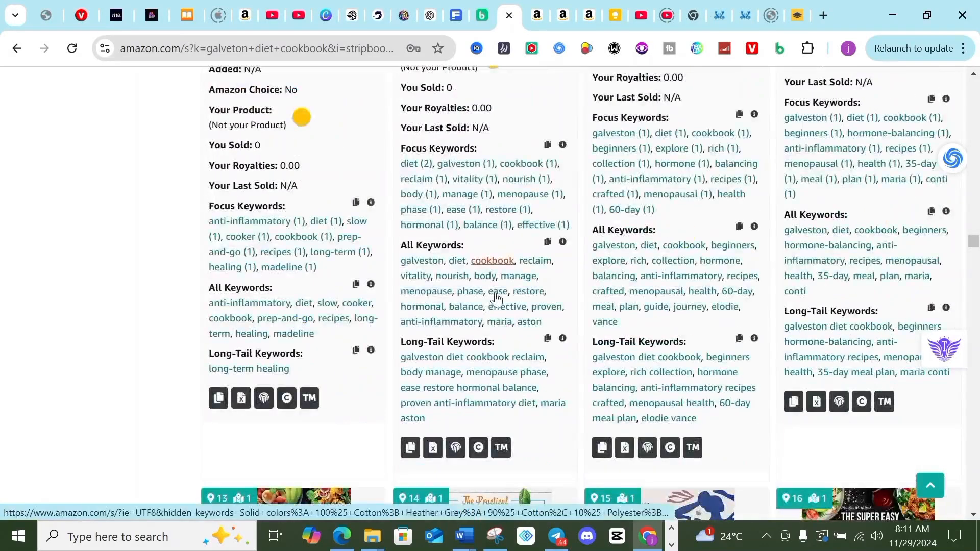
pyautogui.moveTo(499, 300)
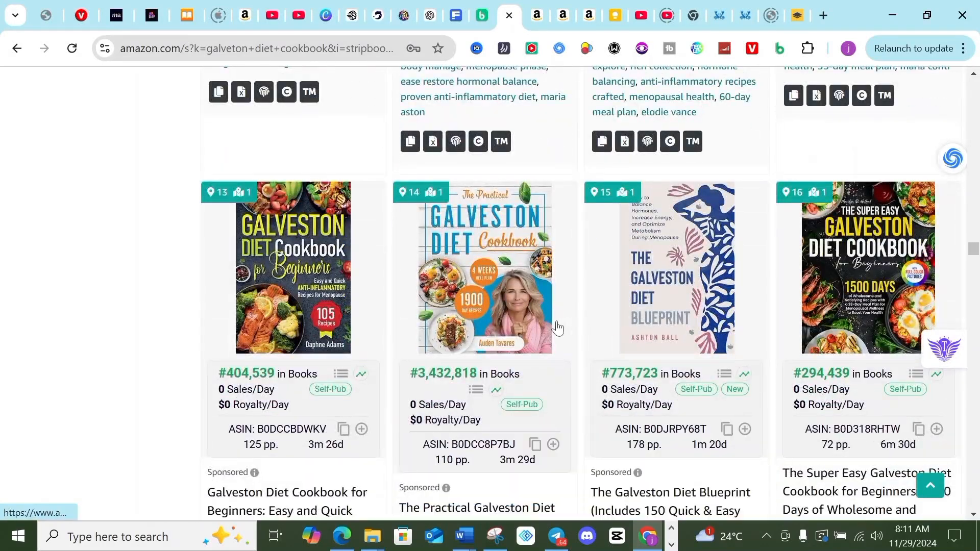
pyautogui.moveTo(444, 240)
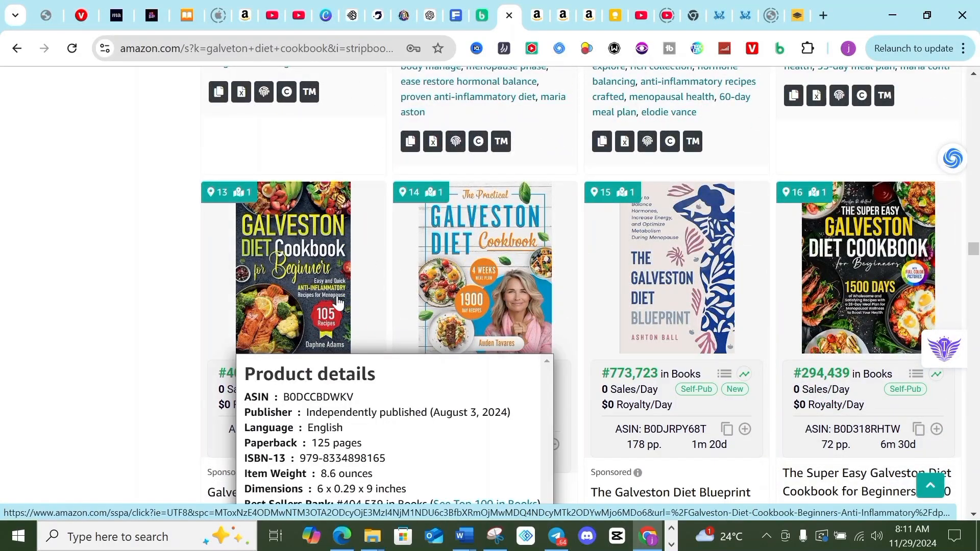
pyautogui.moveTo(874, 288)
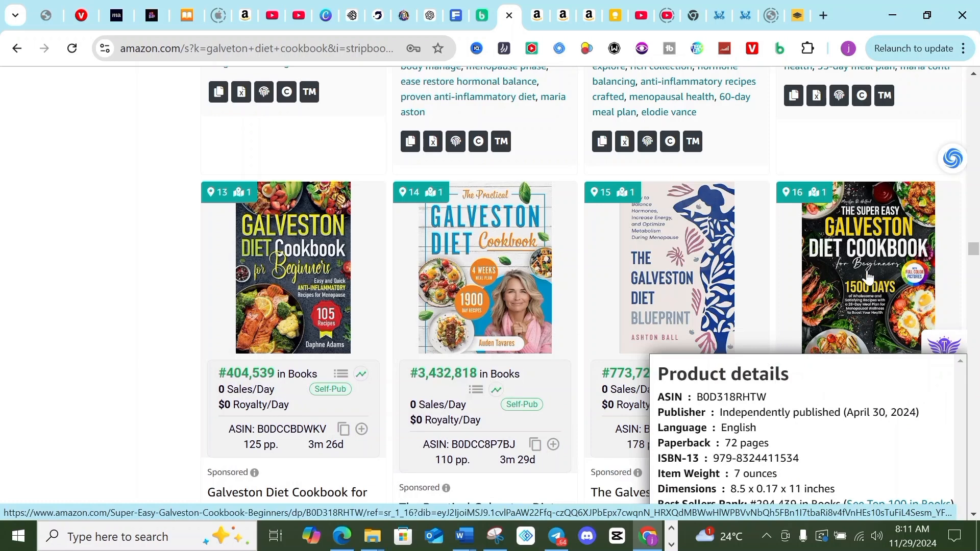
pyautogui.scroll(-15, 873, 288)
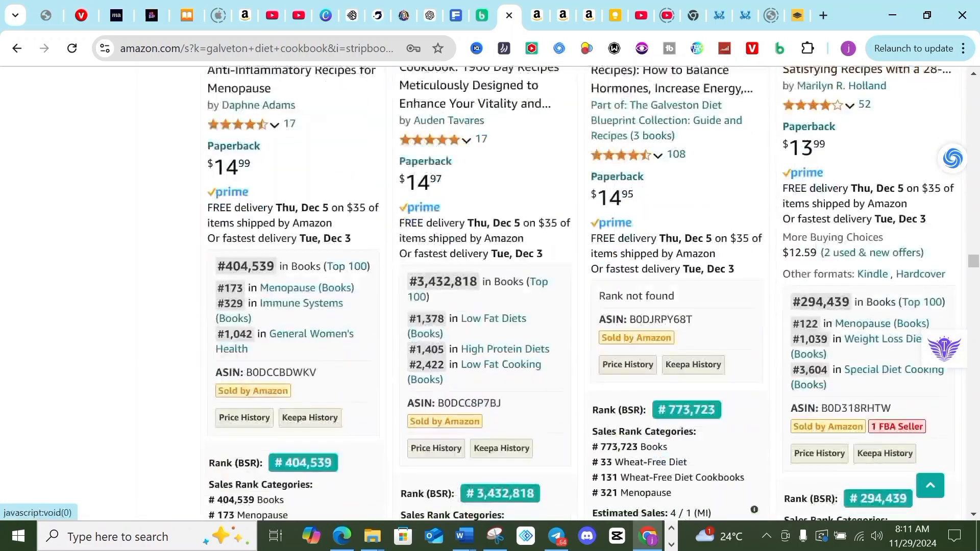
pyautogui.scroll(10, 646, 271)
pyautogui.scroll(-2, 494, 178)
pyautogui.moveTo(493, 148)
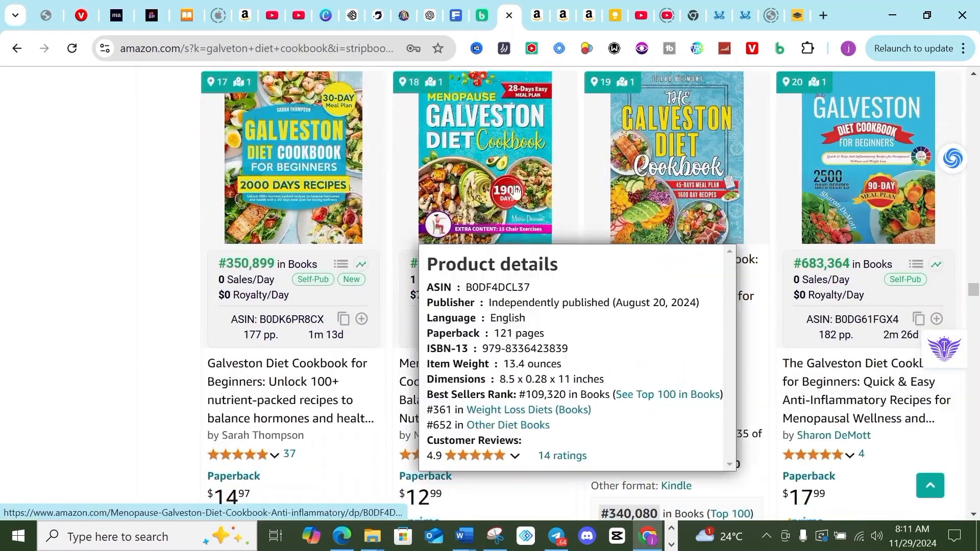
pyautogui.moveTo(725, 168)
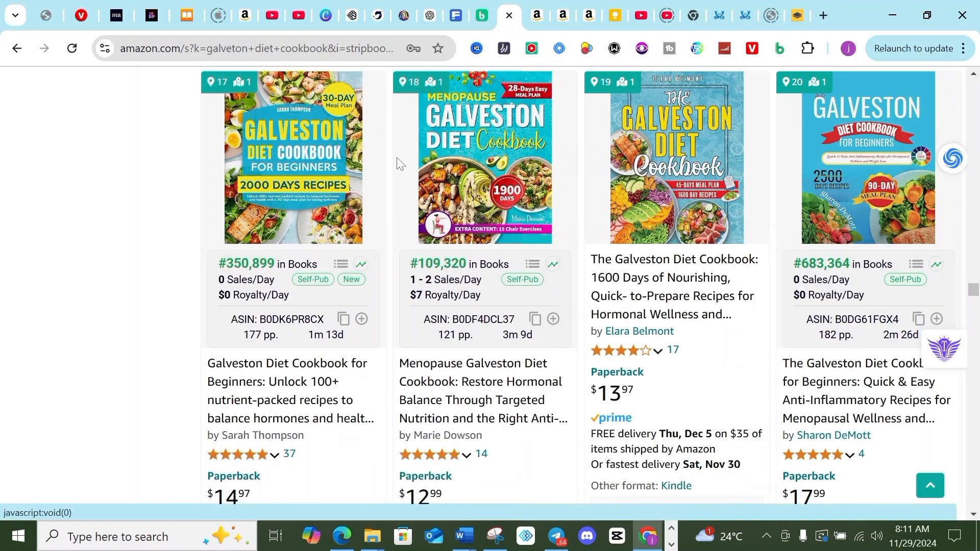
# Switch back to the Canva design, search the templates for "cookbook backgroud" and look through the results
pyautogui.scroll(3, 398, 160)
pyautogui.scroll(2, 398, 160)
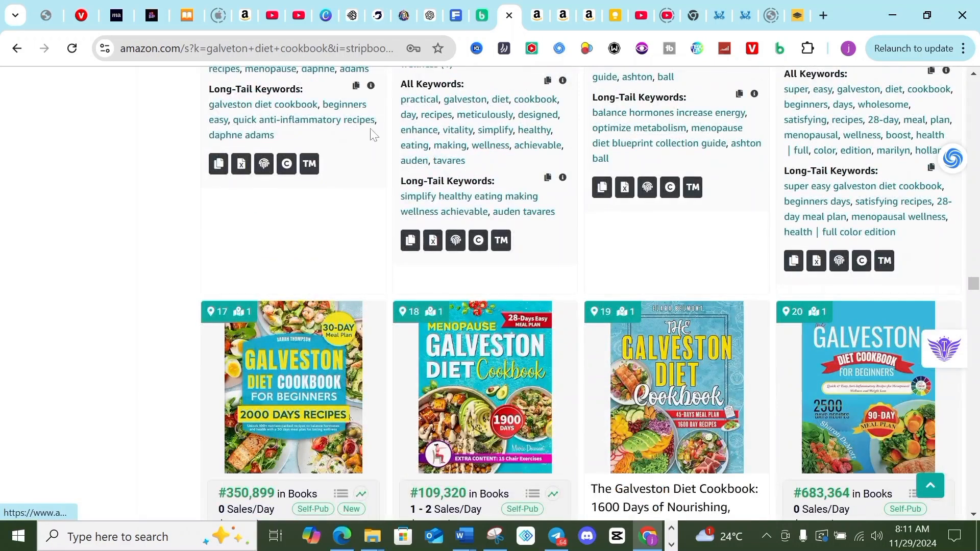
pyautogui.click(324, 16)
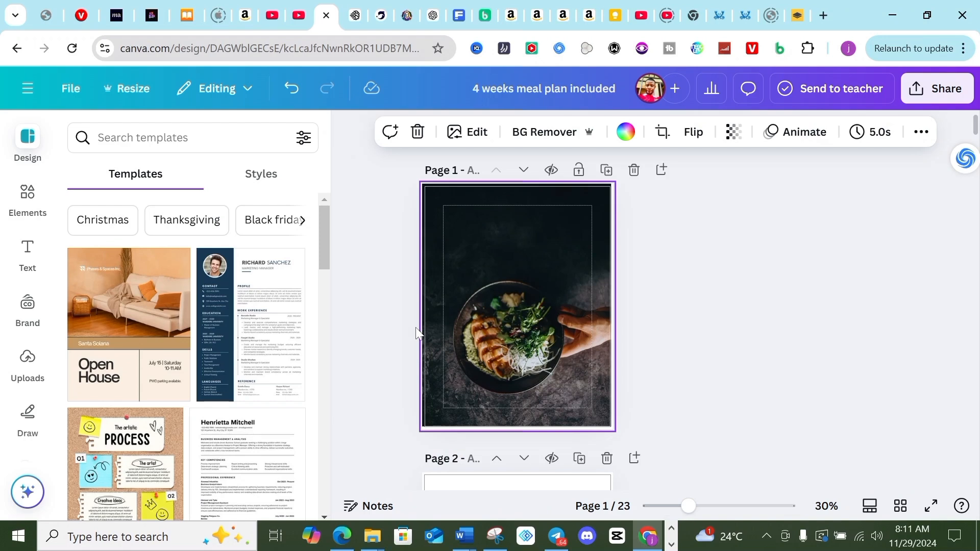
pyautogui.click(102, 138)
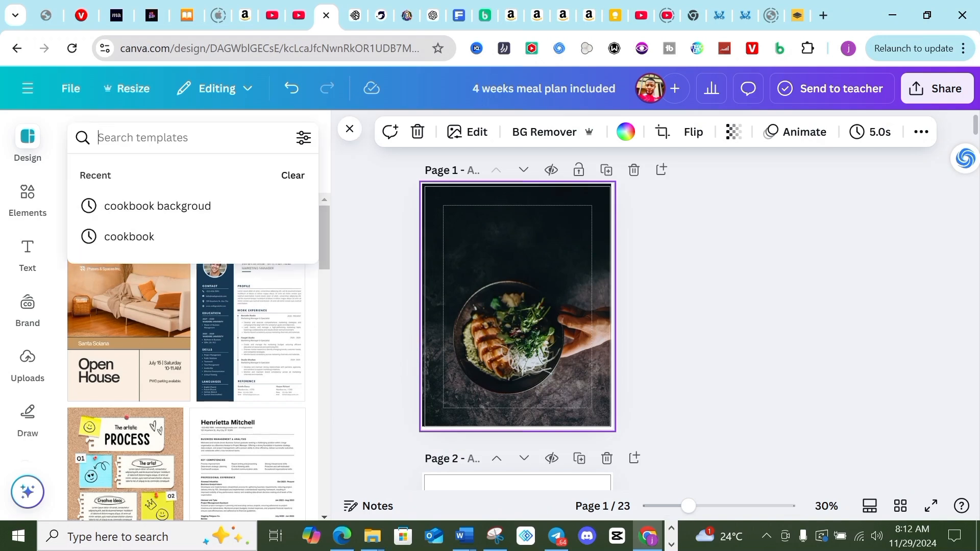
pyautogui.click(156, 219)
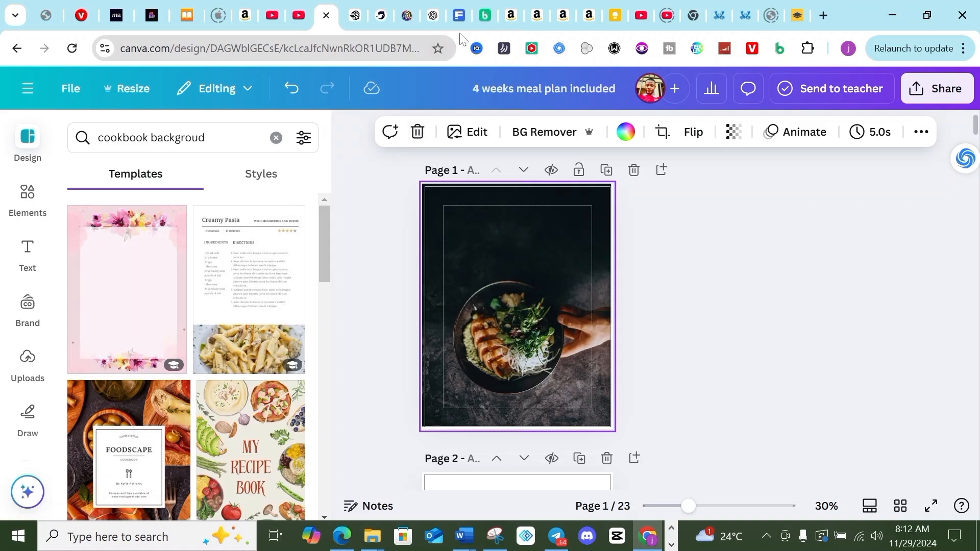
pyautogui.scroll(-2, 384, 301)
pyautogui.scroll(2, 389, 316)
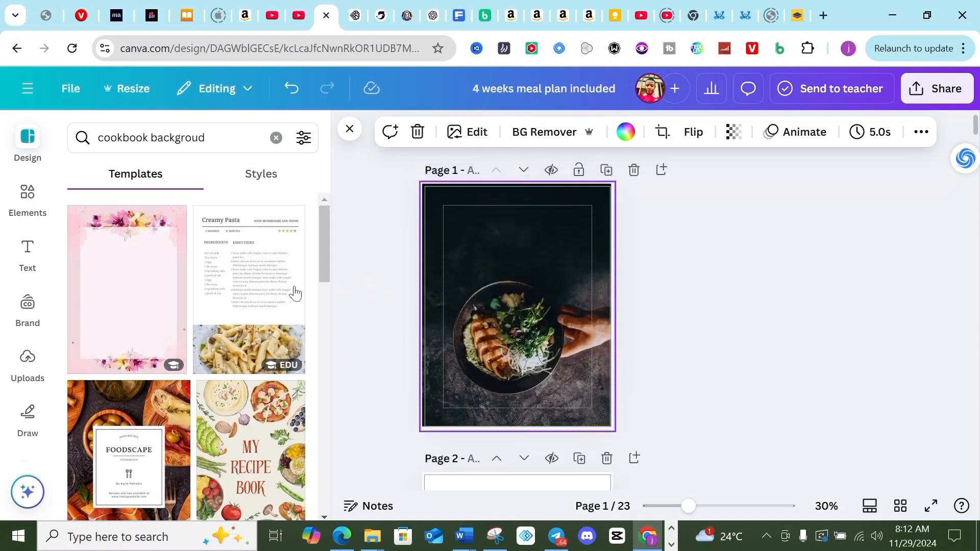
pyautogui.scroll(-15, 224, 301)
pyautogui.scroll(9, 220, 300)
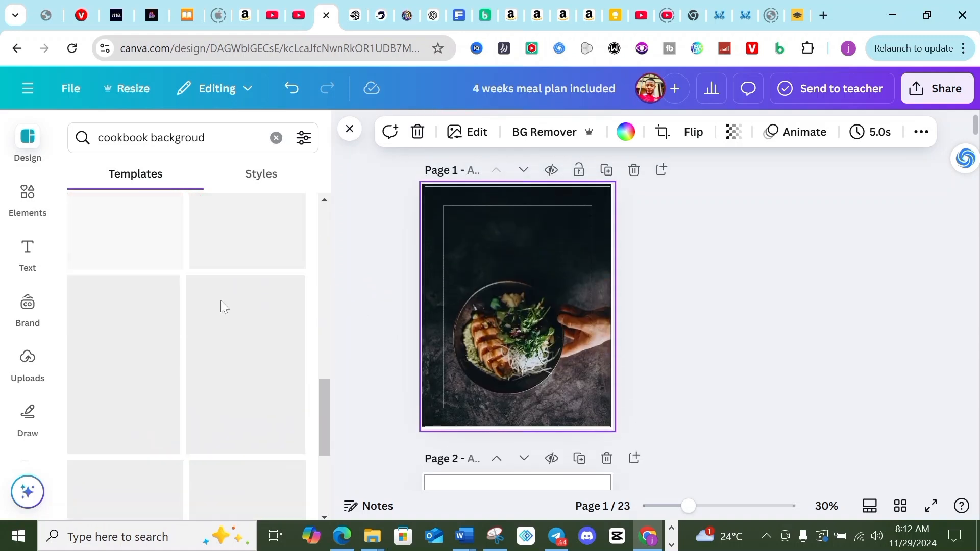
# Search Google for freepik.com in a new browser tab and open the Freepik website
pyautogui.click(824, 16)
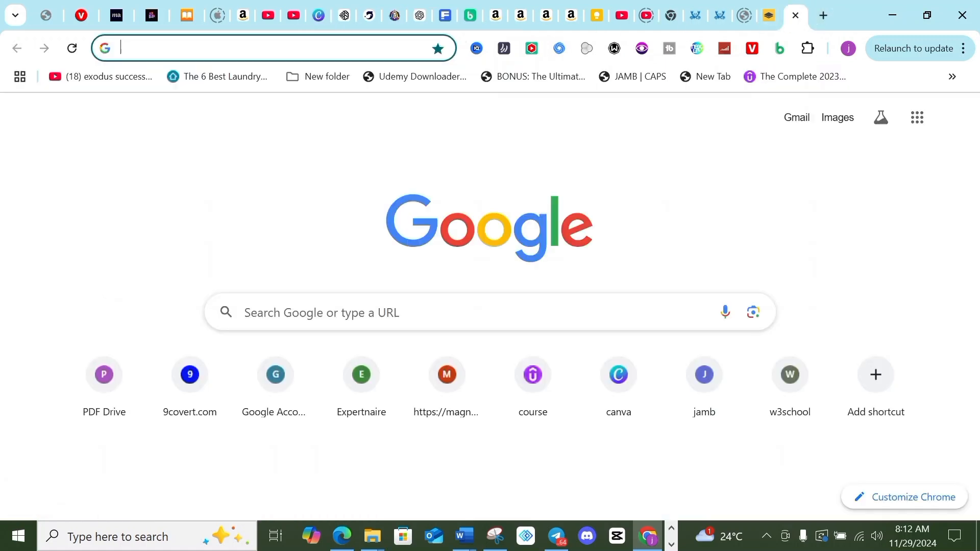
pyautogui.write('free')
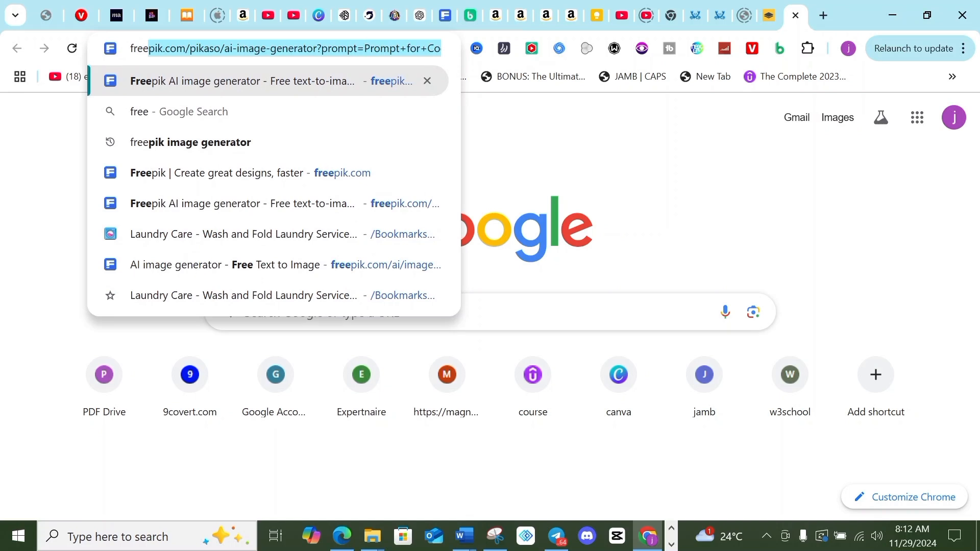
pyautogui.write('pik')
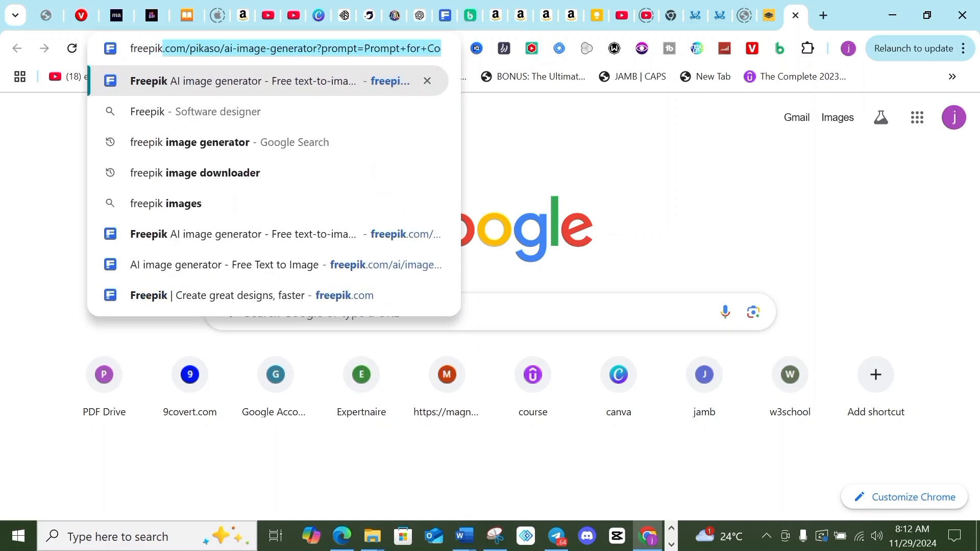
pyautogui.write('.com/search?q=')
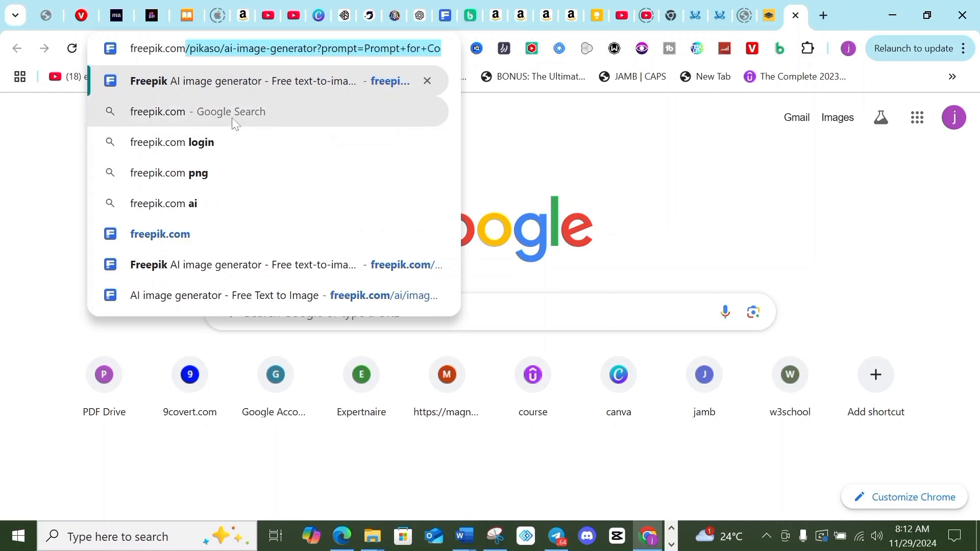
pyautogui.click(231, 121)
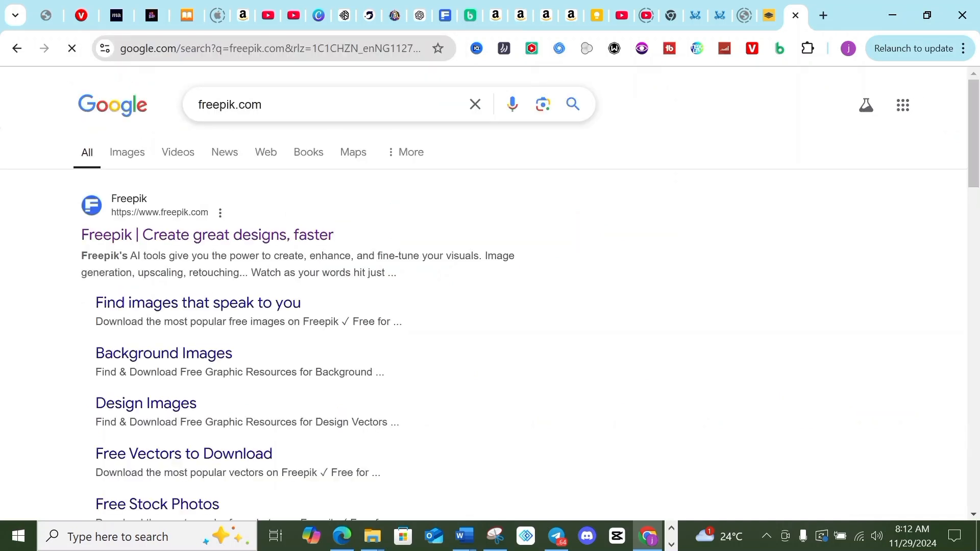
pyautogui.click(180, 240)
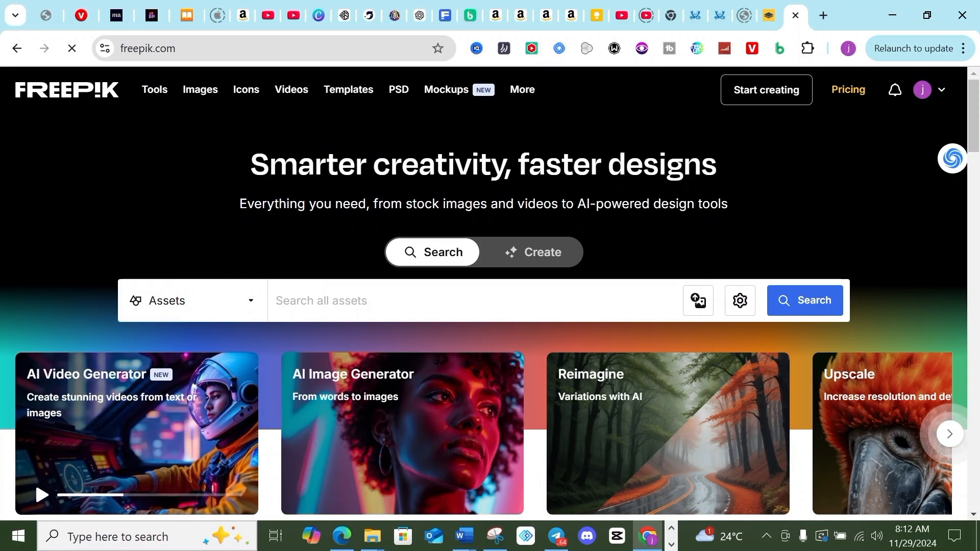
# Search Freepik's assets for "cookbook background"
pyautogui.scroll(-1, 435, 321)
pyautogui.scroll(1, 426, 323)
pyautogui.click(403, 306)
pyautogui.write('co')
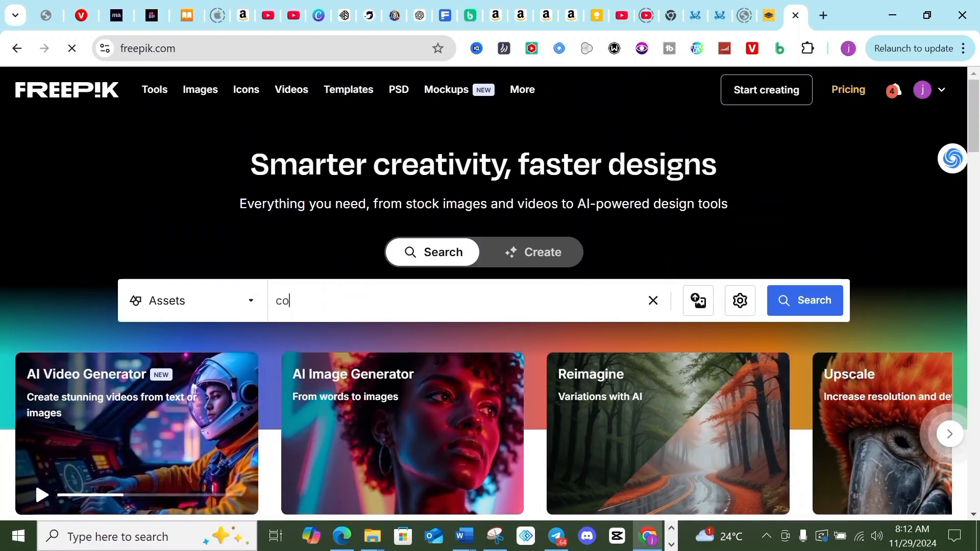
pyautogui.write('okbook background')
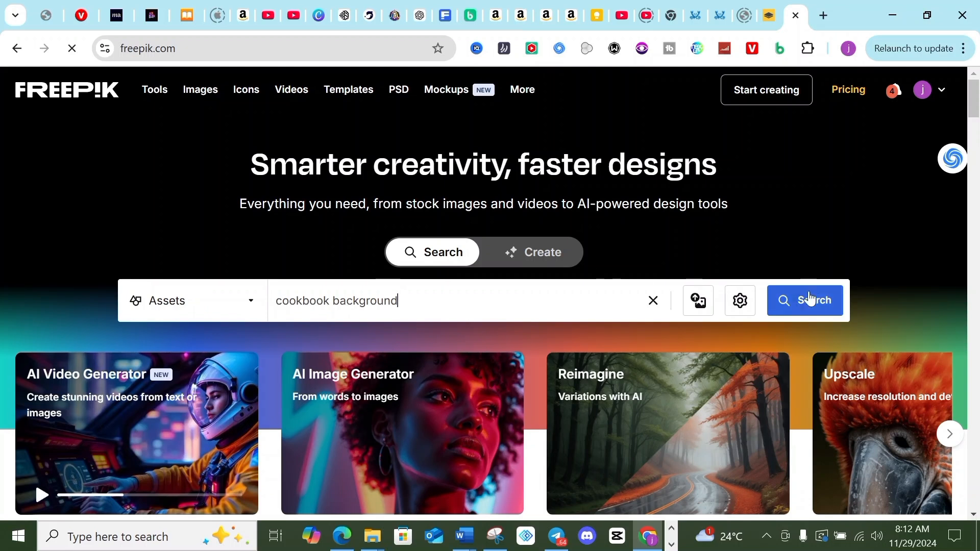
pyautogui.click(811, 300)
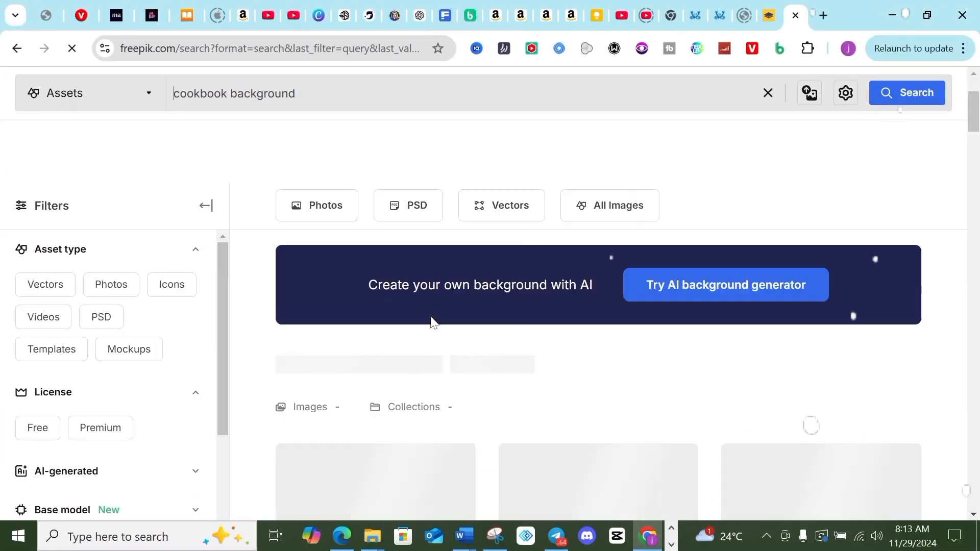
# Browse the cookbook background images in the Freepik results for a suitable cover background
pyautogui.scroll(-3, 430, 321)
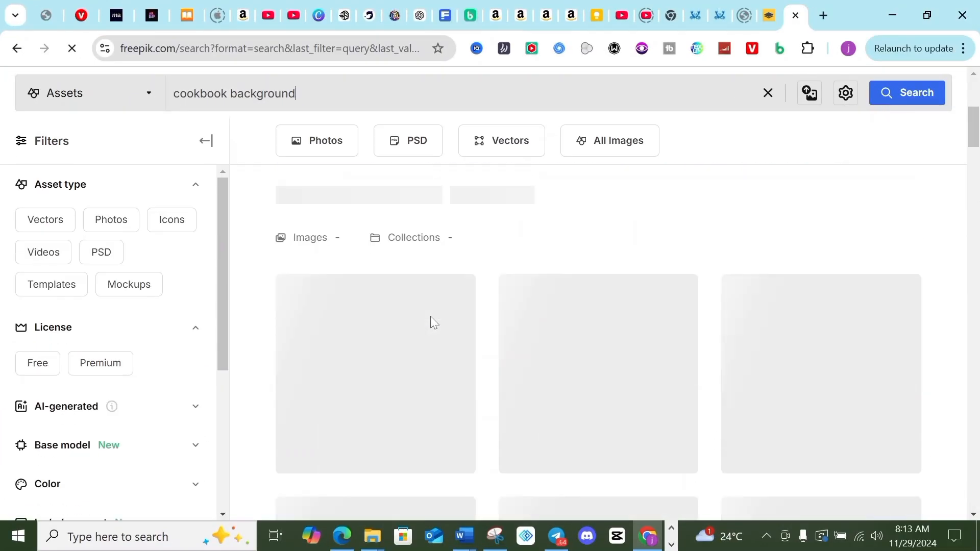
pyautogui.scroll(3, 431, 317)
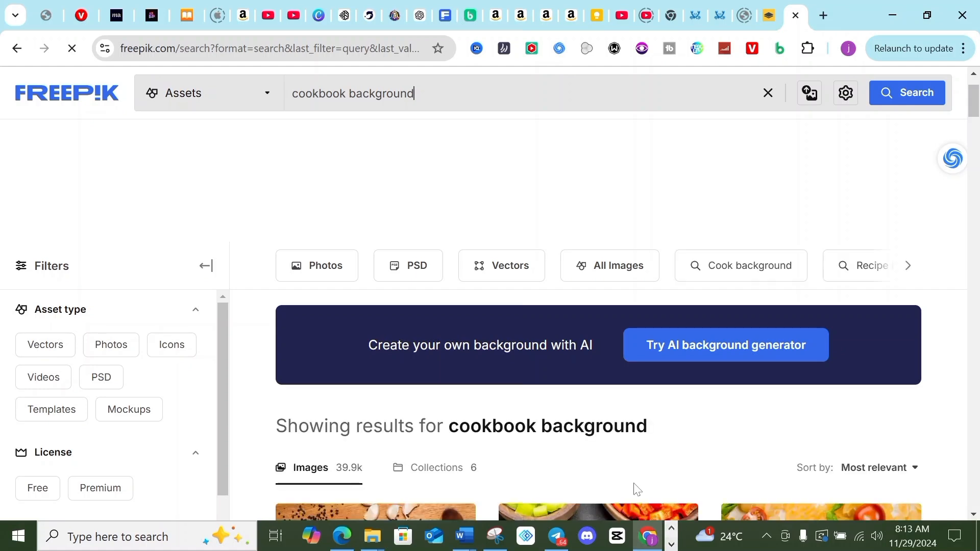
pyautogui.scroll(-3, 634, 489)
pyautogui.scroll(-1, 531, 402)
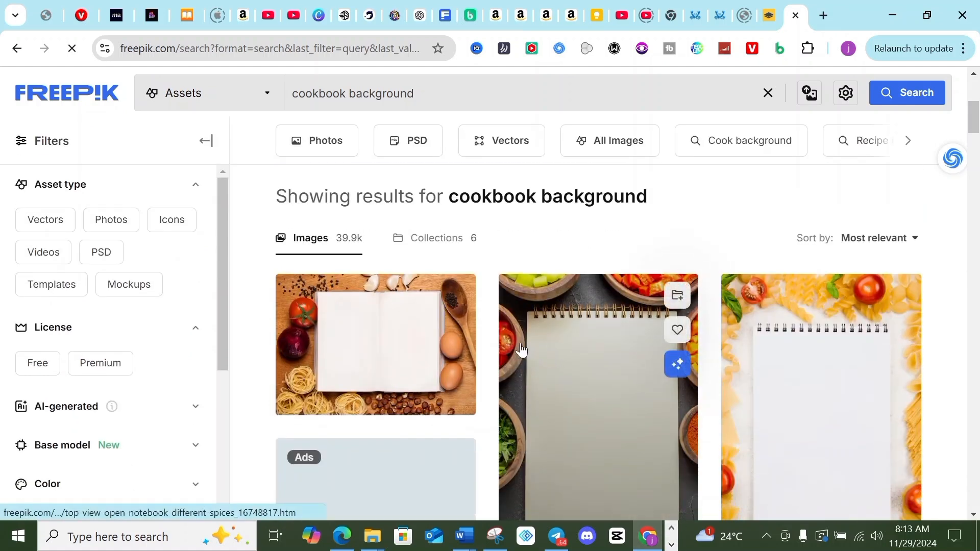
pyautogui.scroll(-3, 474, 323)
pyautogui.scroll(-3, 473, 321)
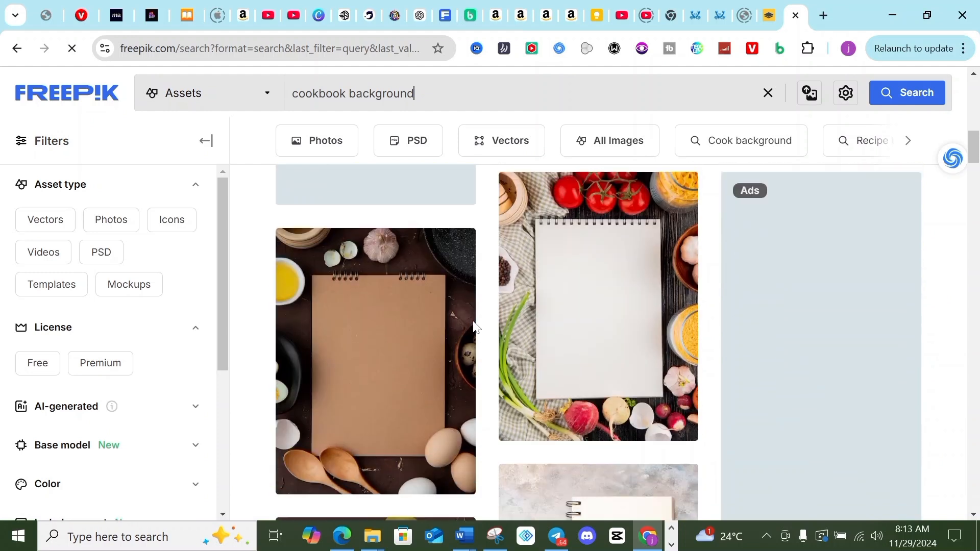
pyautogui.scroll(1, 473, 327)
pyautogui.scroll(-7, 467, 324)
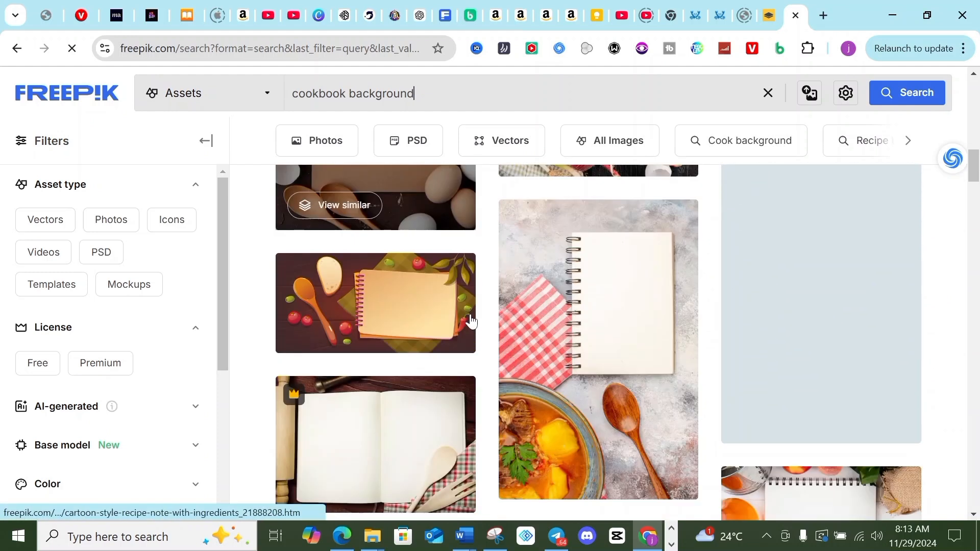
pyautogui.scroll(-9, 557, 305)
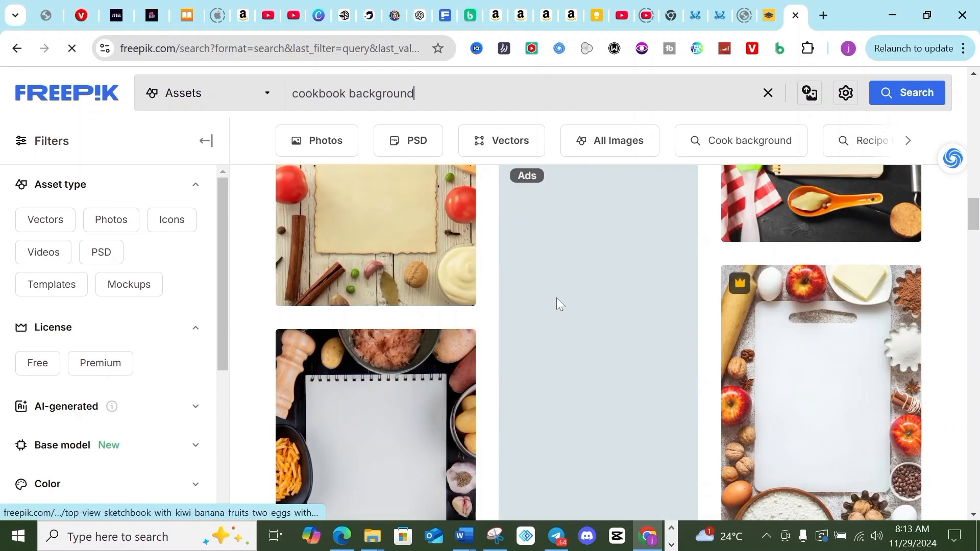
pyautogui.scroll(-10, 556, 302)
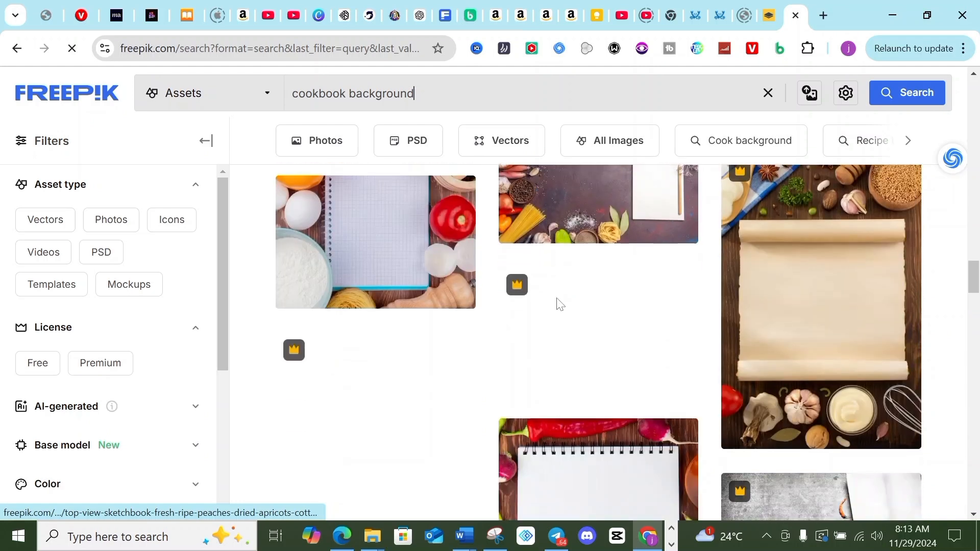
pyautogui.scroll(-2, 557, 305)
pyautogui.scroll(3, 694, 299)
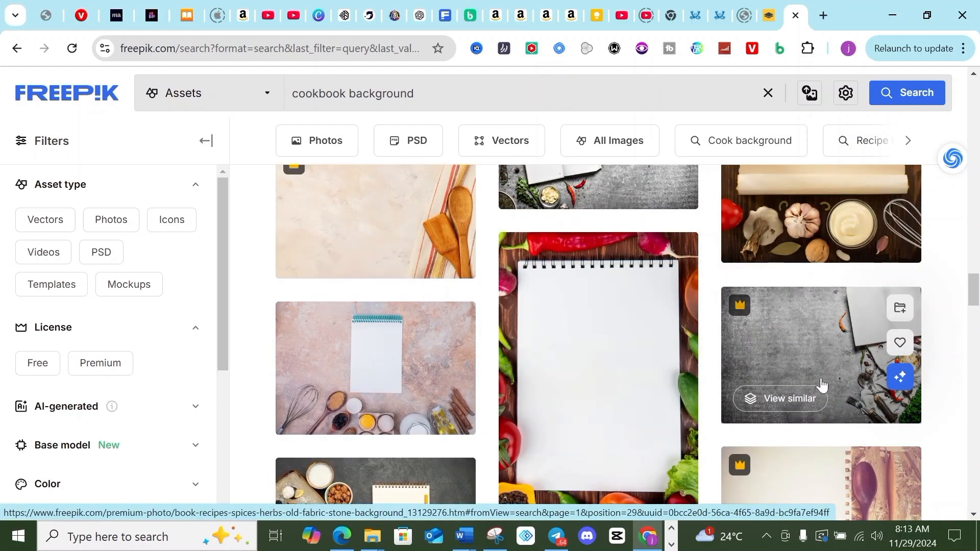
# Open the premium photo of a recipe book with spices on a stone background and examine its details and related images
pyautogui.click(821, 368)
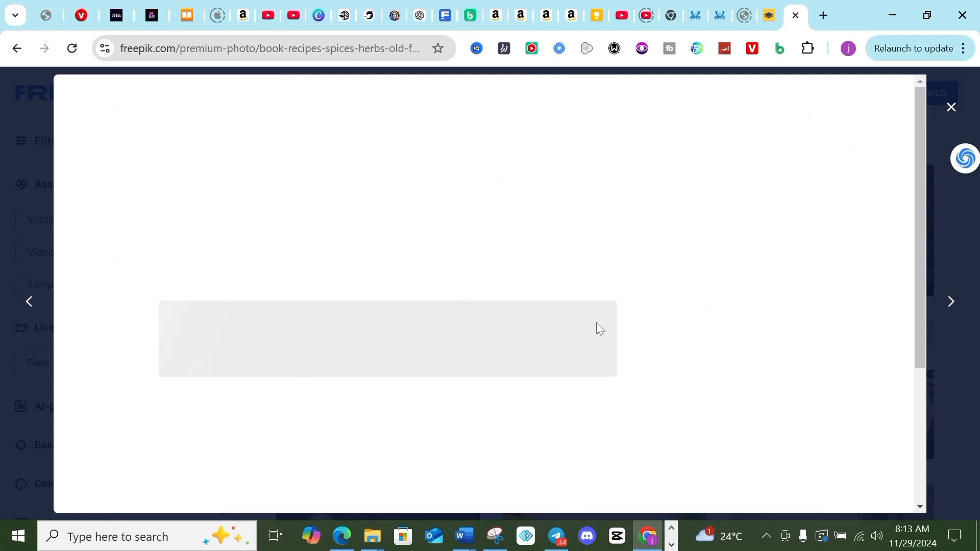
pyautogui.scroll(-12, 418, 311)
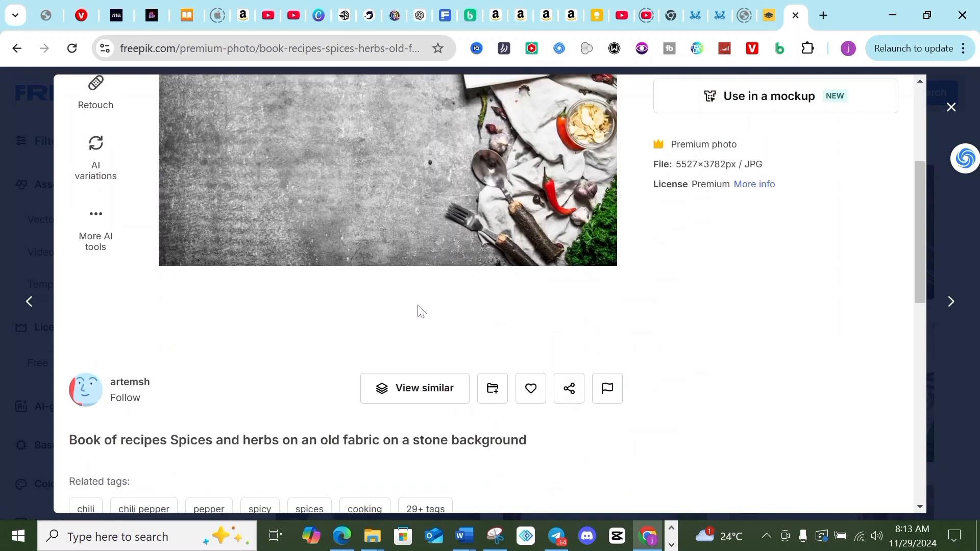
pyautogui.scroll(-5, 431, 334)
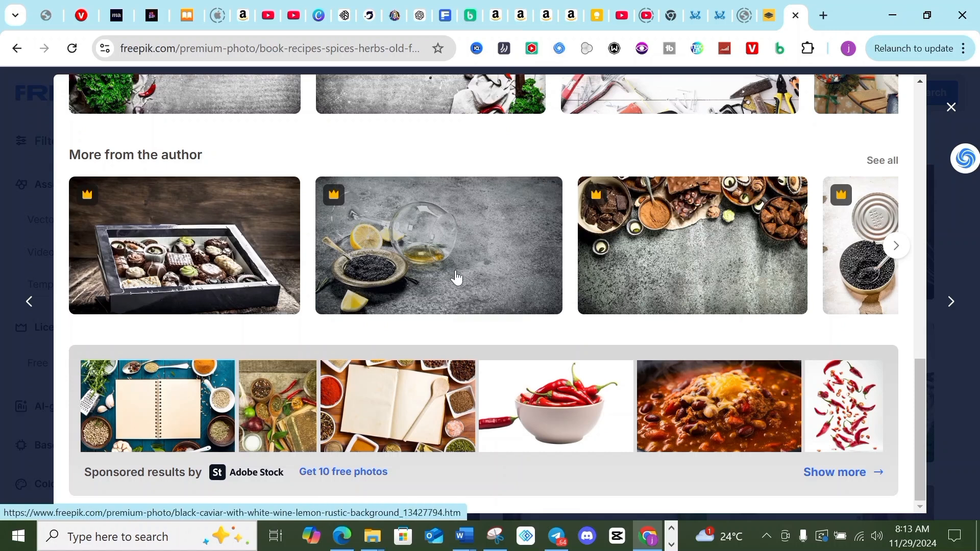
pyautogui.scroll(15, 456, 277)
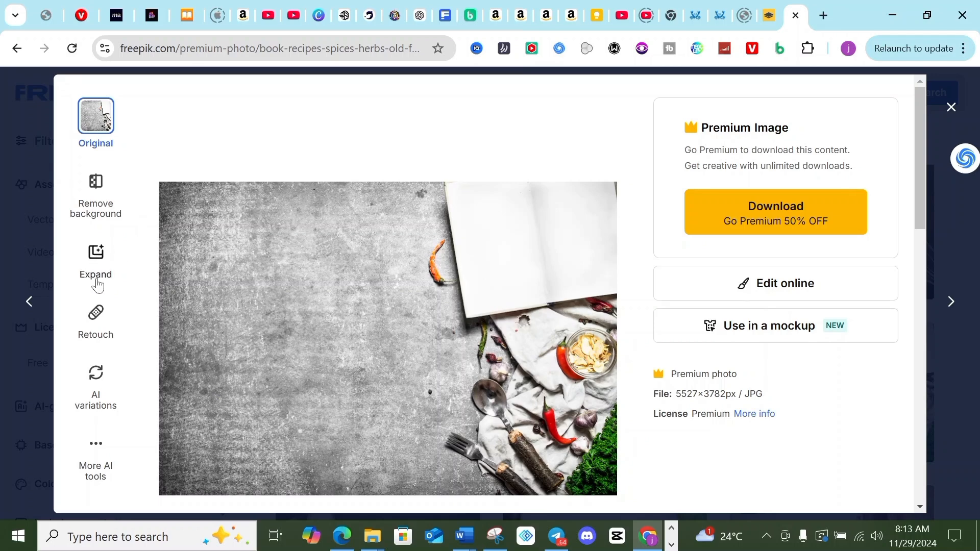
pyautogui.scroll(-15, 97, 286)
pyautogui.scroll(10, 182, 311)
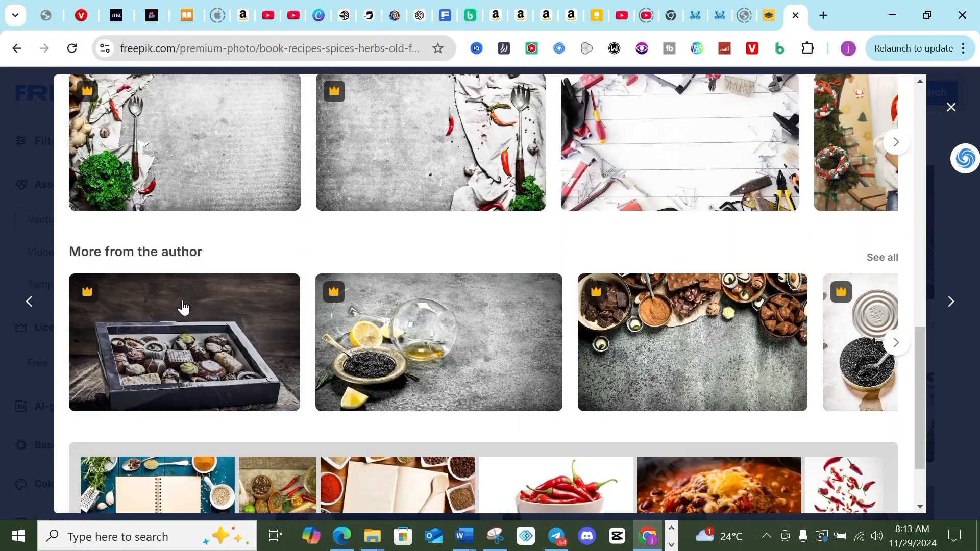
# View the preceding dumplings soup and notebook photo with its related images, close it and look back through the search results
pyautogui.click(30, 303)
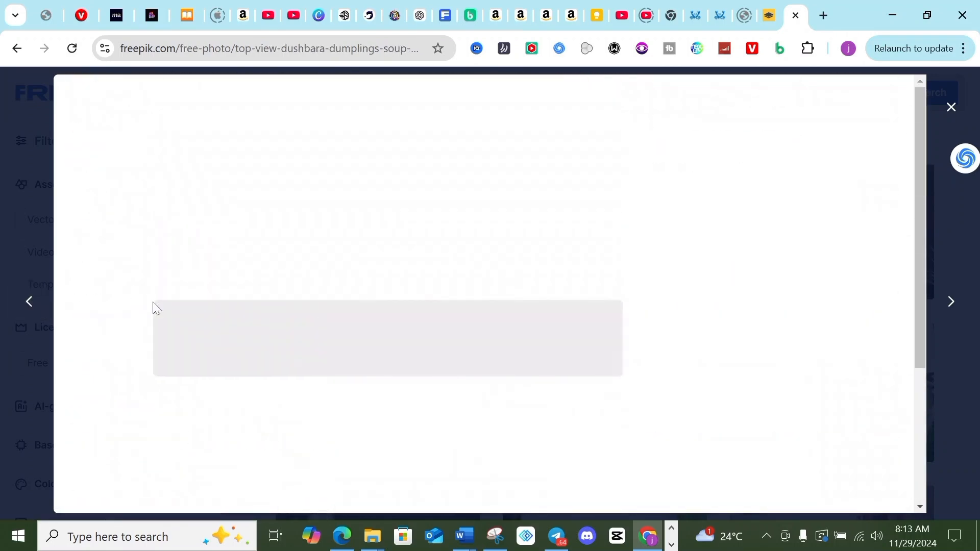
pyautogui.scroll(-8, 282, 335)
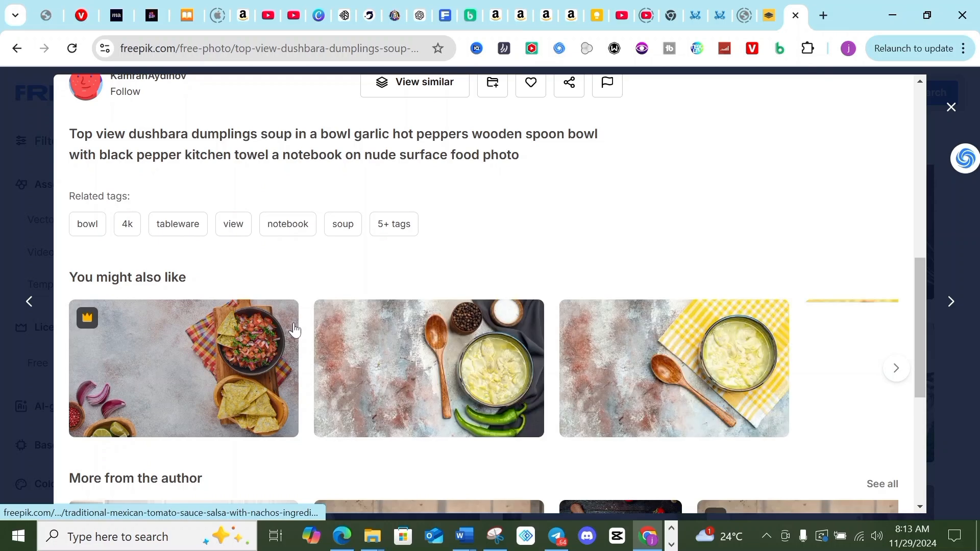
pyautogui.scroll(-6, 473, 361)
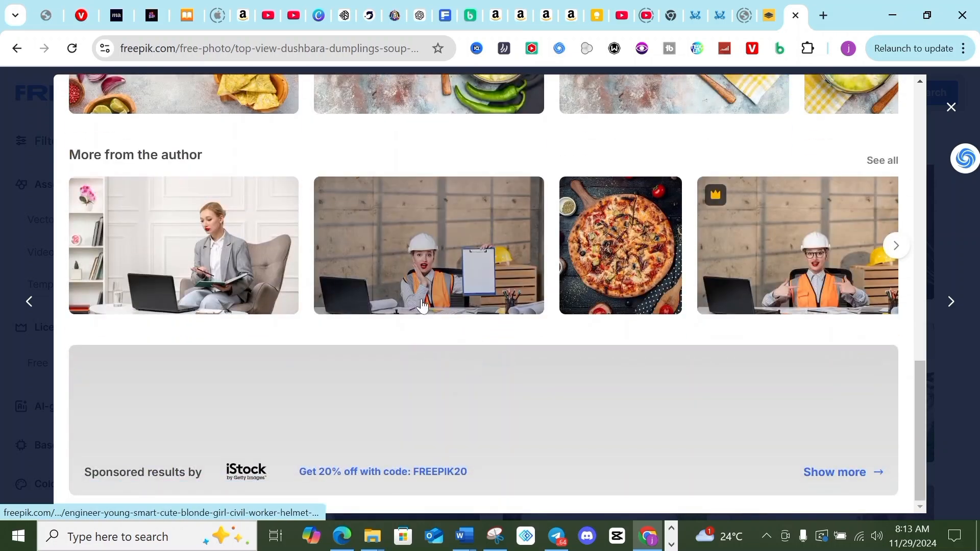
pyautogui.scroll(6, 400, 279)
pyautogui.scroll(10, 314, 362)
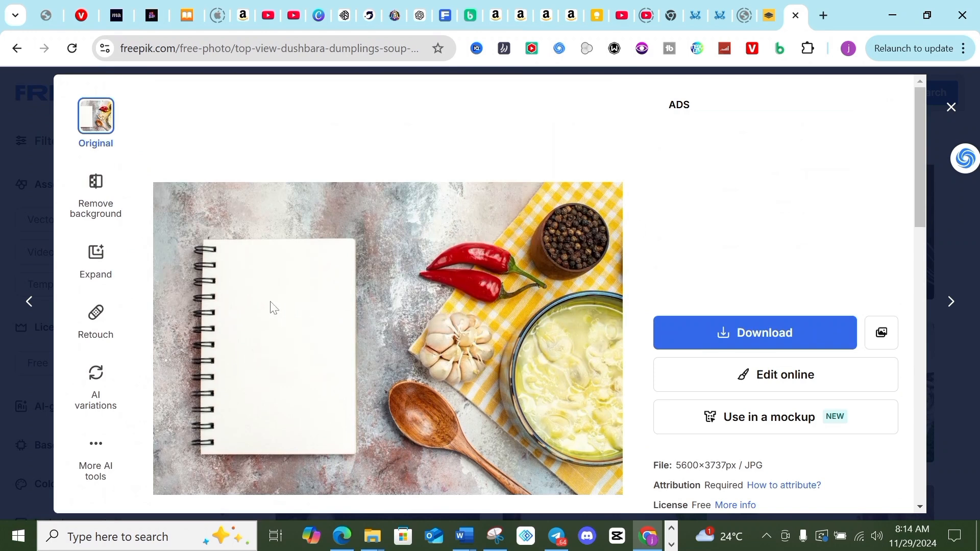
pyautogui.click(950, 107)
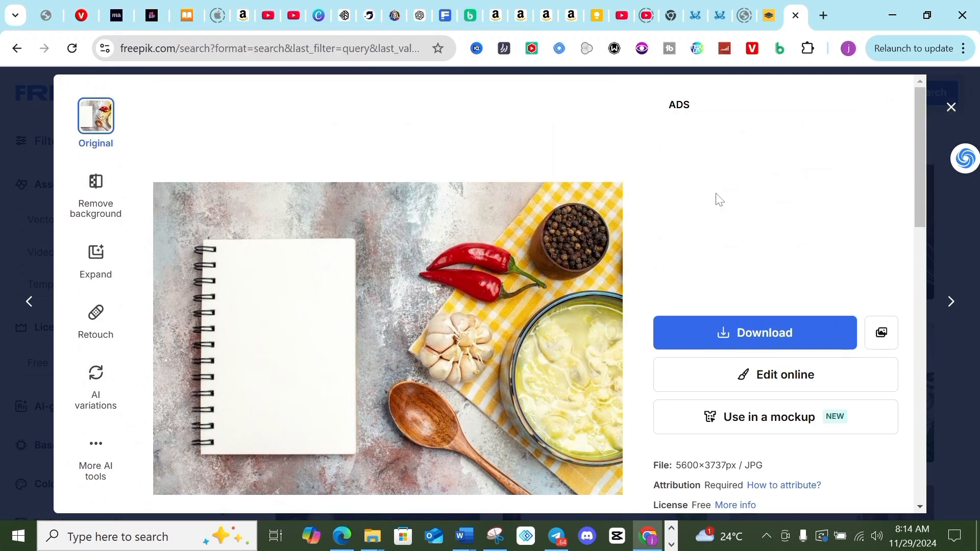
pyautogui.scroll(10, 545, 309)
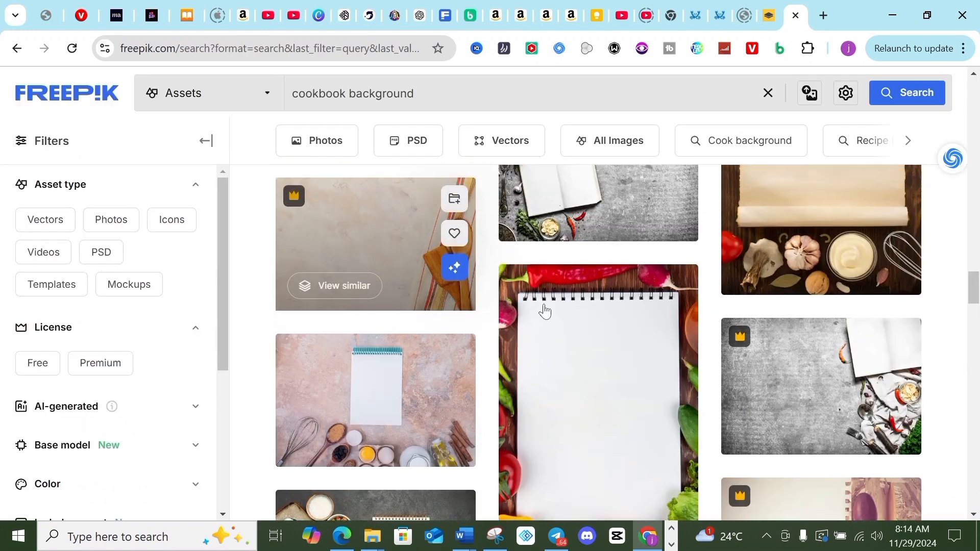
pyautogui.scroll(10, 503, 222)
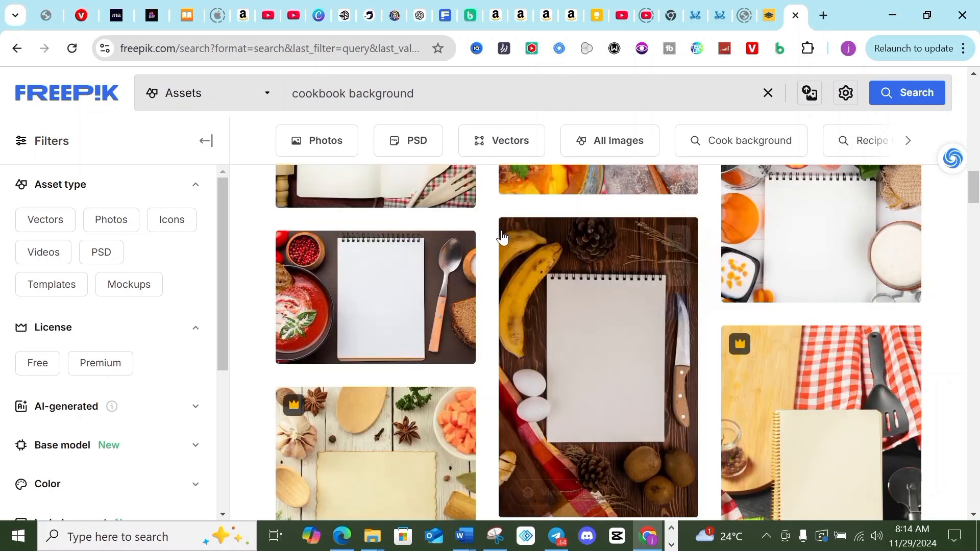
# Look through the remaining cookbook background images on the first Freepik results page for a suitable cover background
pyautogui.scroll(-10, 515, 247)
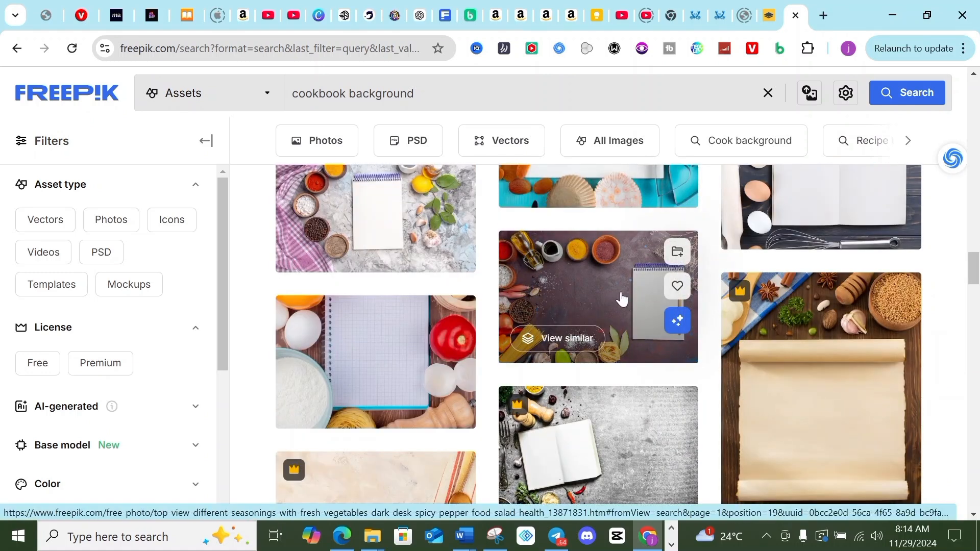
pyautogui.scroll(-5, 614, 296)
pyautogui.scroll(-8, 612, 288)
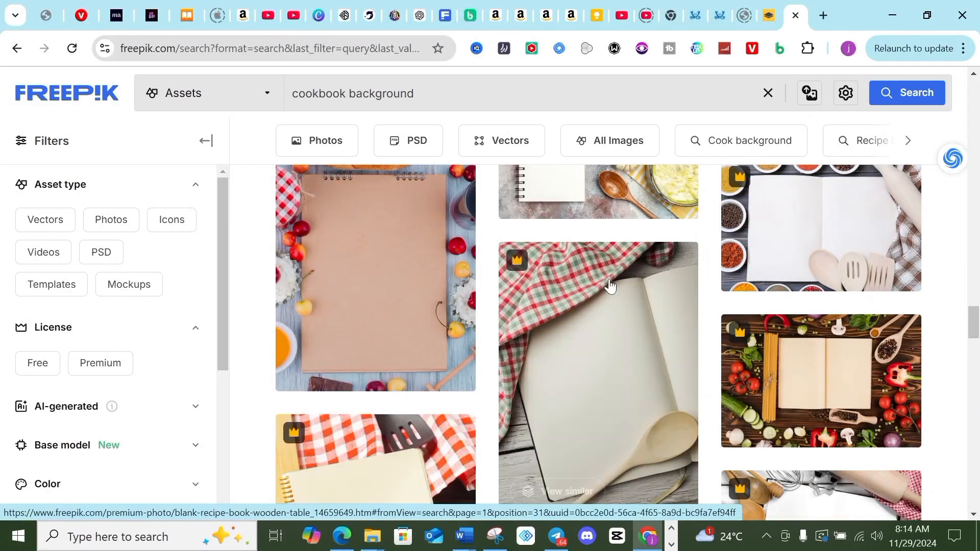
pyautogui.scroll(-5, 608, 286)
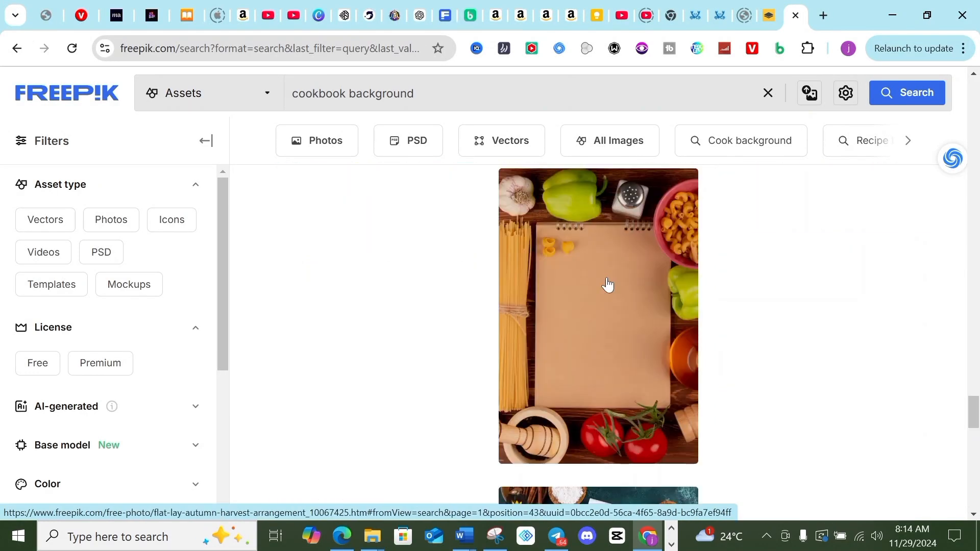
pyautogui.scroll(-10, 606, 278)
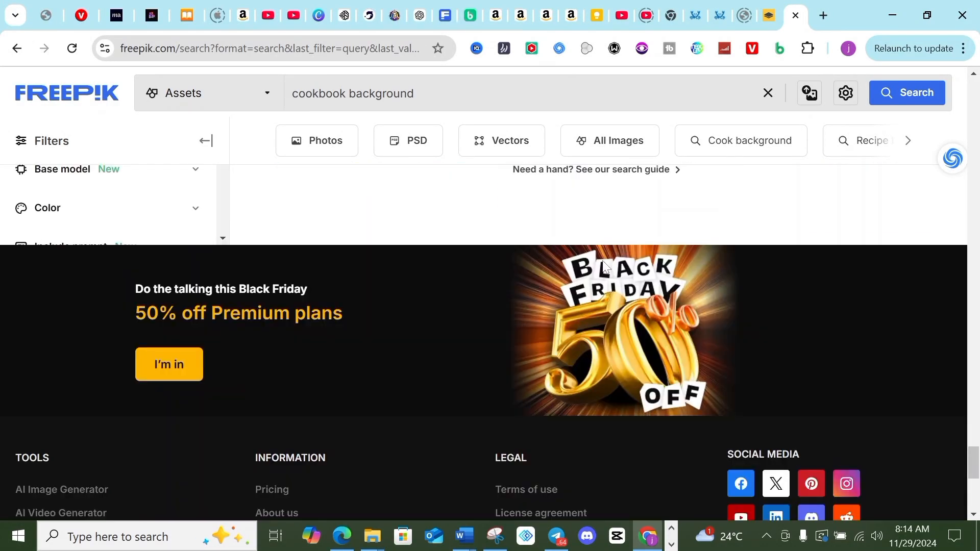
pyautogui.scroll(2, 622, 258)
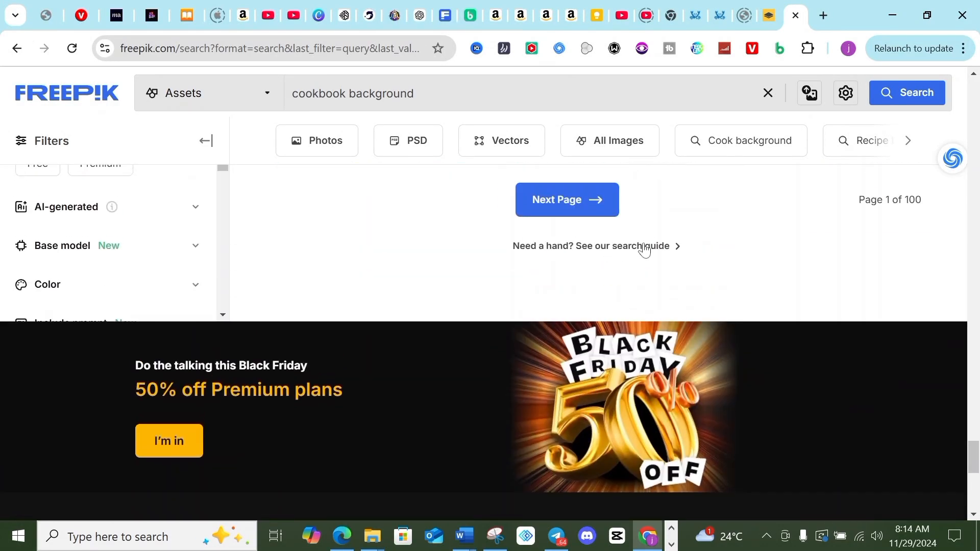
# Switch to the BlueStacks App Player and bring up Pinterest from its recently used apps
pyautogui.click(673, 545)
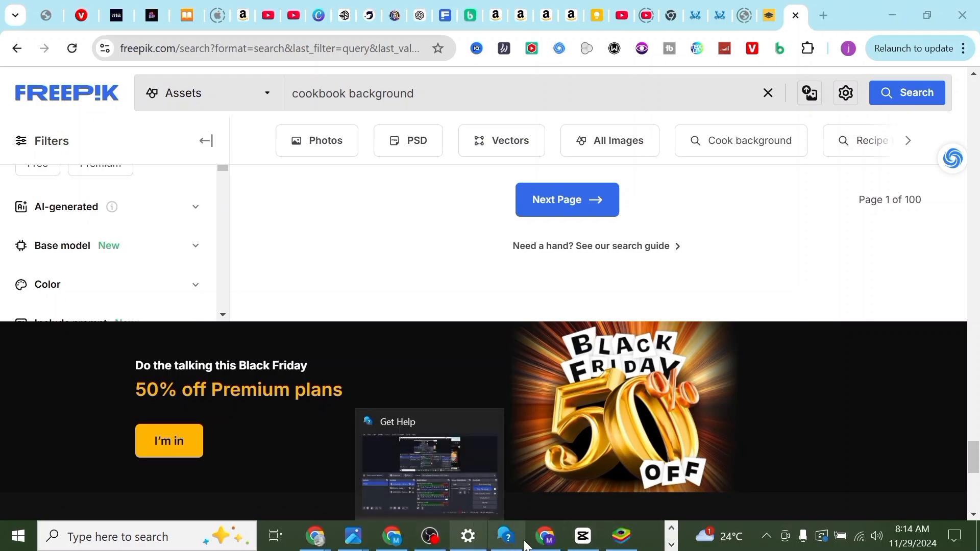
pyautogui.click(618, 537)
pyautogui.scroll(10, 335, 134)
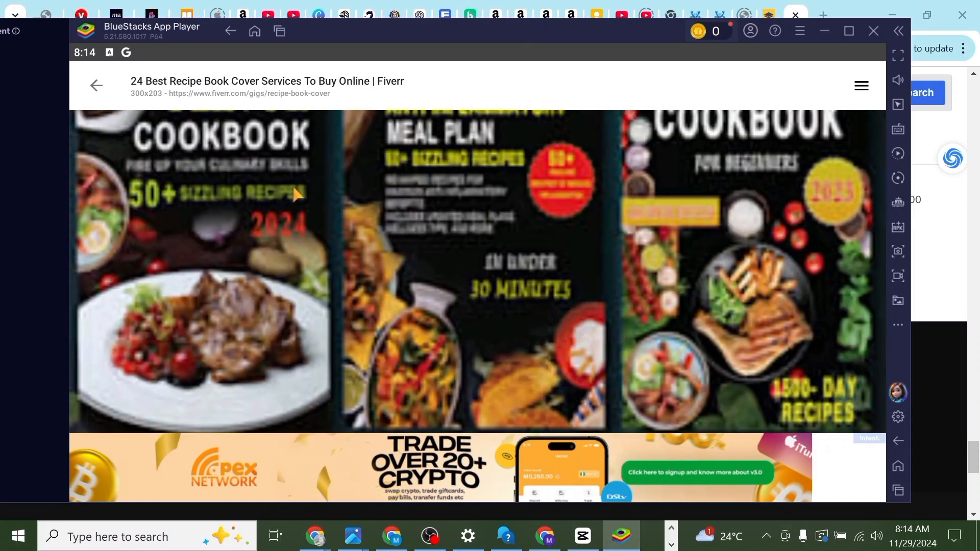
pyautogui.scroll(6, 301, 197)
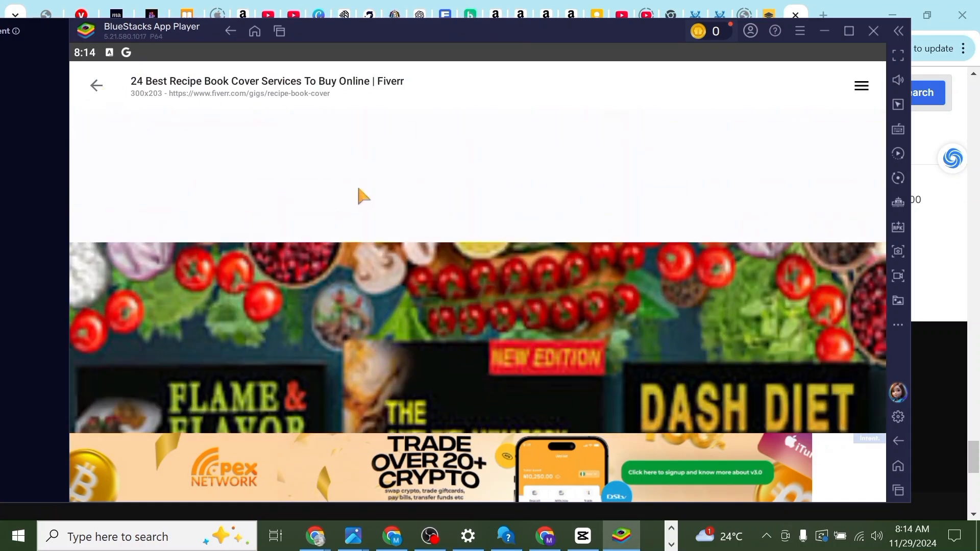
pyautogui.click(278, 36)
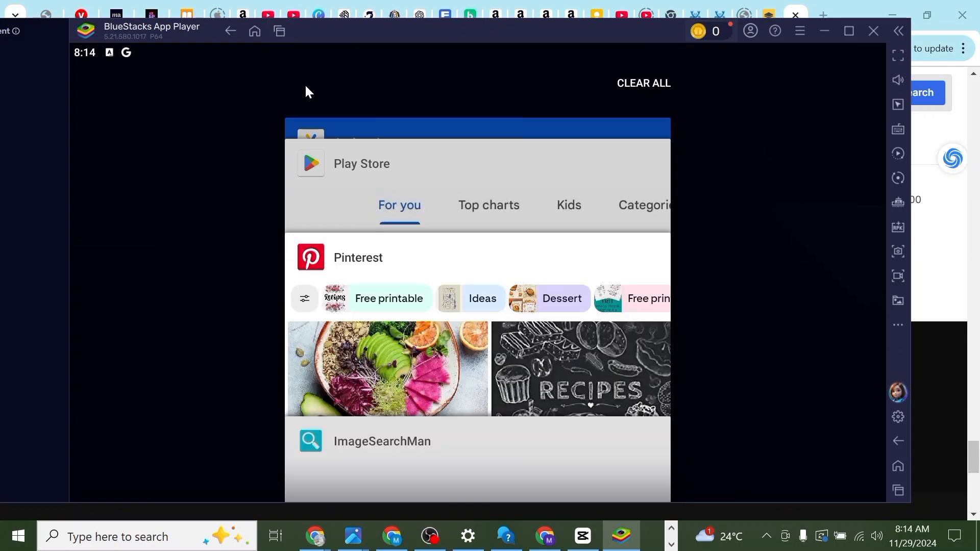
pyautogui.click(430, 280)
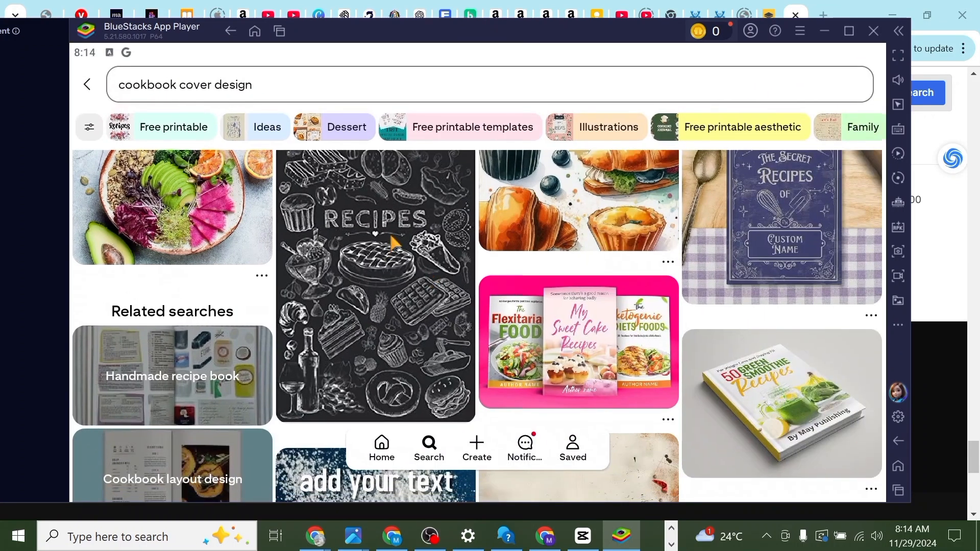
pyautogui.scroll(4, 347, 184)
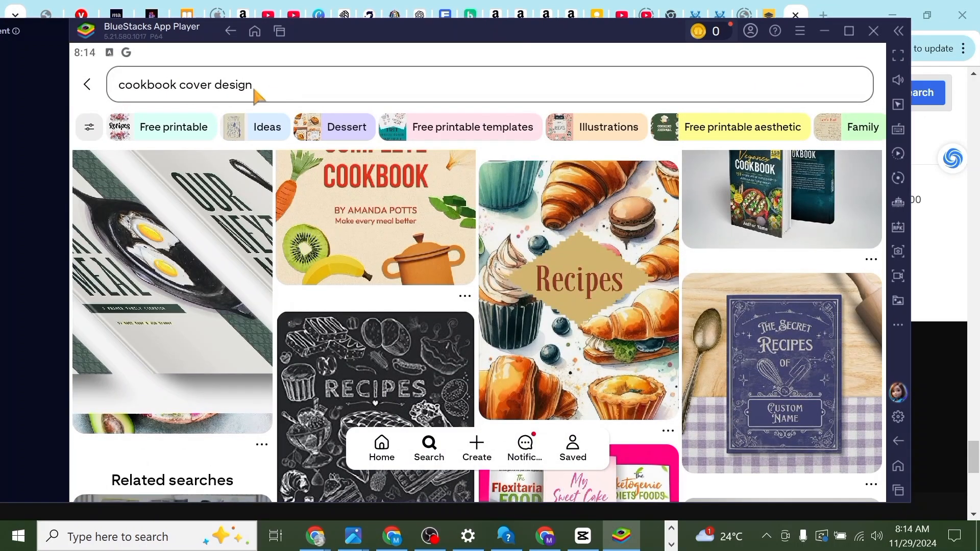
# Replace the Pinterest search for cookbook cover designs with a search for "cookbook background"
pyautogui.click(255, 91)
pyautogui.press('BackSpace')
pyautogui.press('BackSpace')
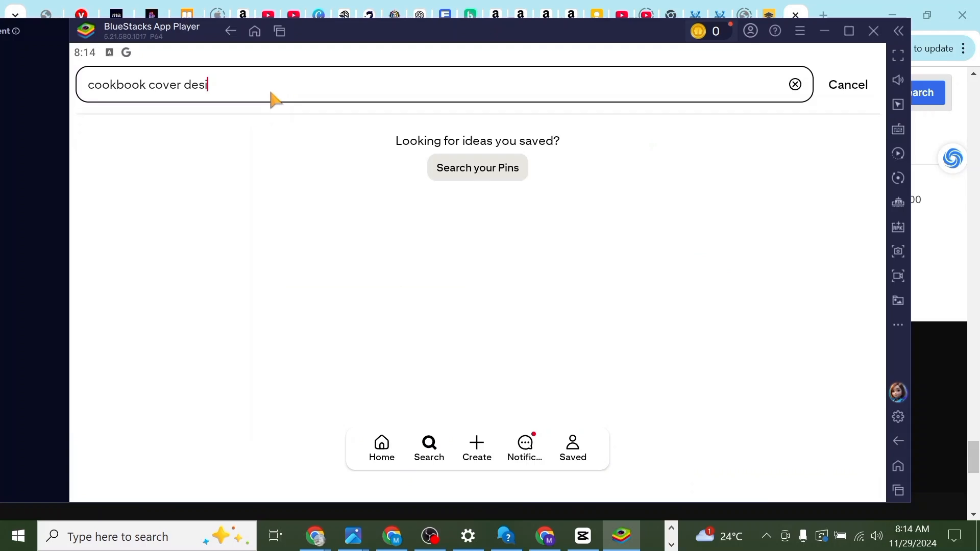
pyautogui.press('BackSpace')
pyautogui.press('BackSpace')
pyautogui.press('BackSpace')
pyautogui.press('BackSpace')
pyautogui.press('BackSpace')
pyautogui.press('BackSpace')
pyautogui.press('BackSpace')
pyautogui.press('BackSpace')
pyautogui.press('BackSpace')
pyautogui.press('BackSpace')
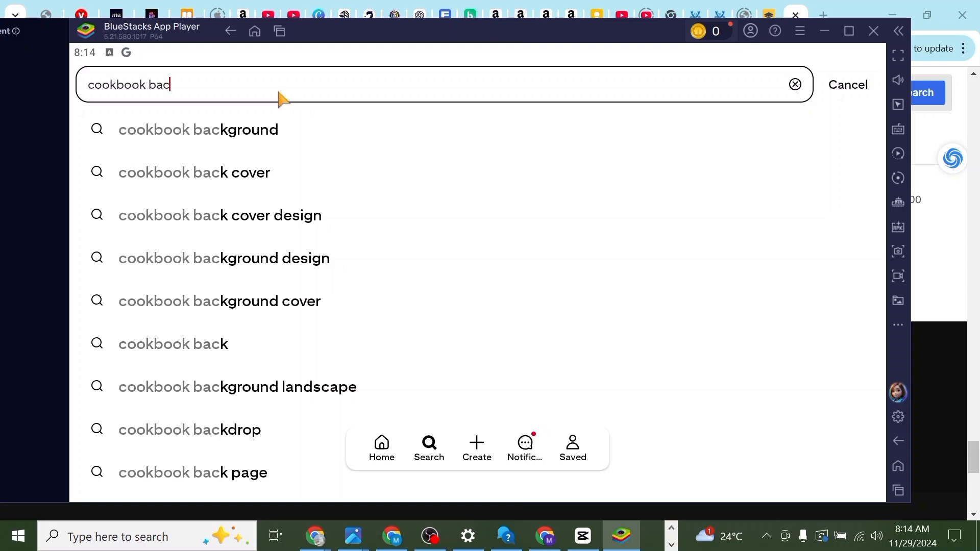
pyautogui.click(228, 130)
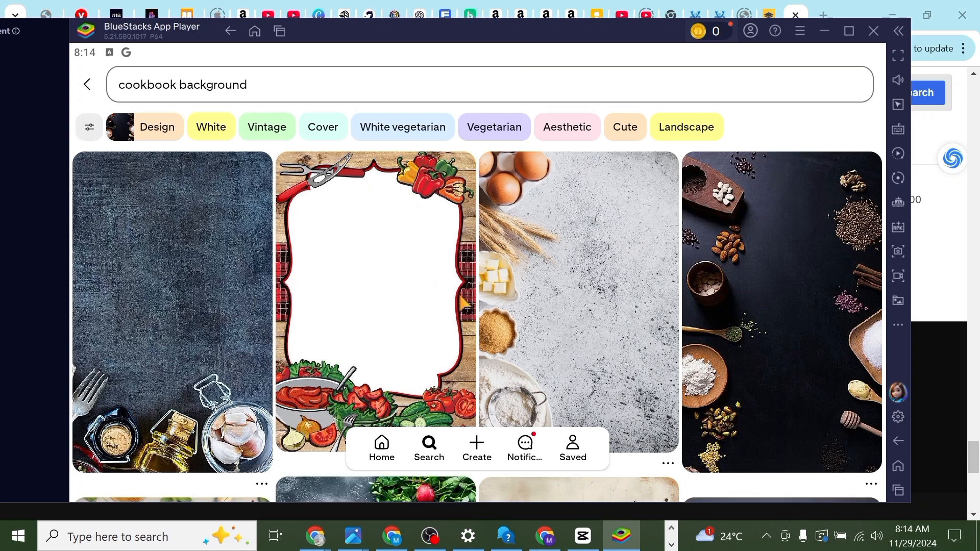
# Browse the cookbook background pins on Pinterest for a food-themed image suitable as the cover background
pyautogui.scroll(-5, 486, 317)
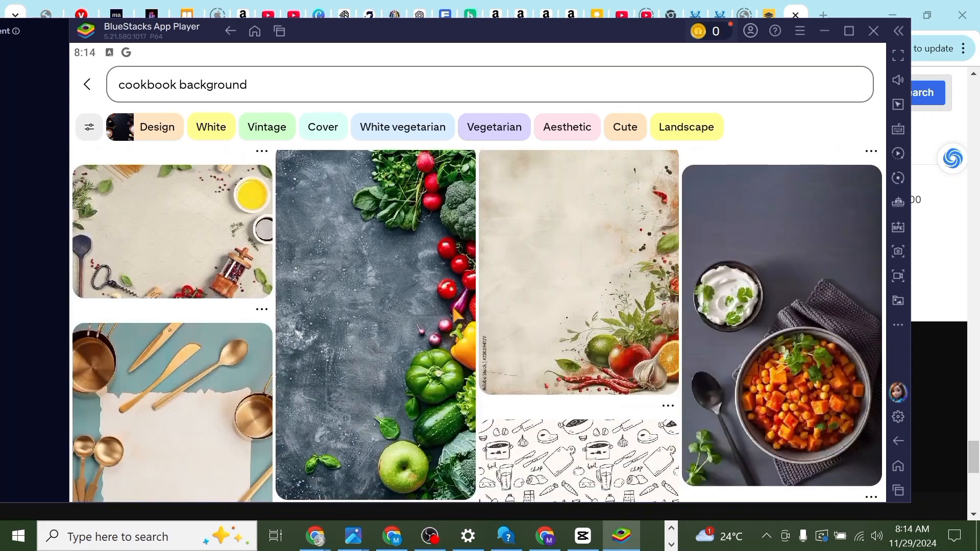
pyautogui.scroll(-10, 380, 291)
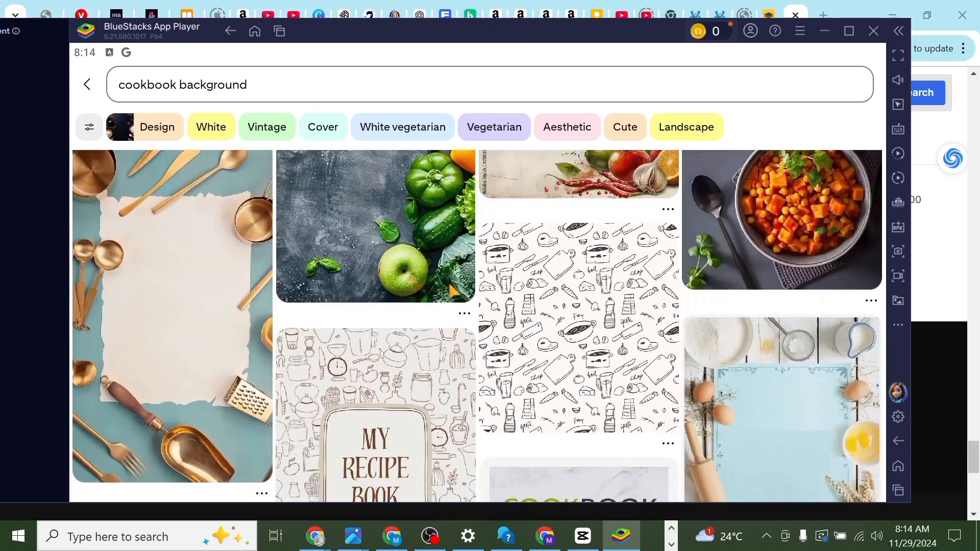
pyautogui.scroll(-5, 431, 286)
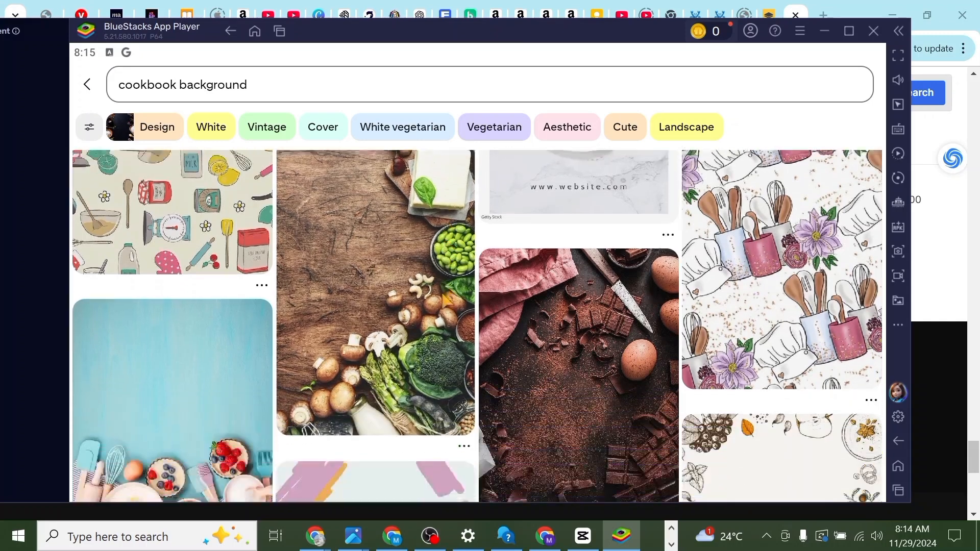
pyautogui.scroll(-2, 443, 300)
pyautogui.scroll(8, 475, 301)
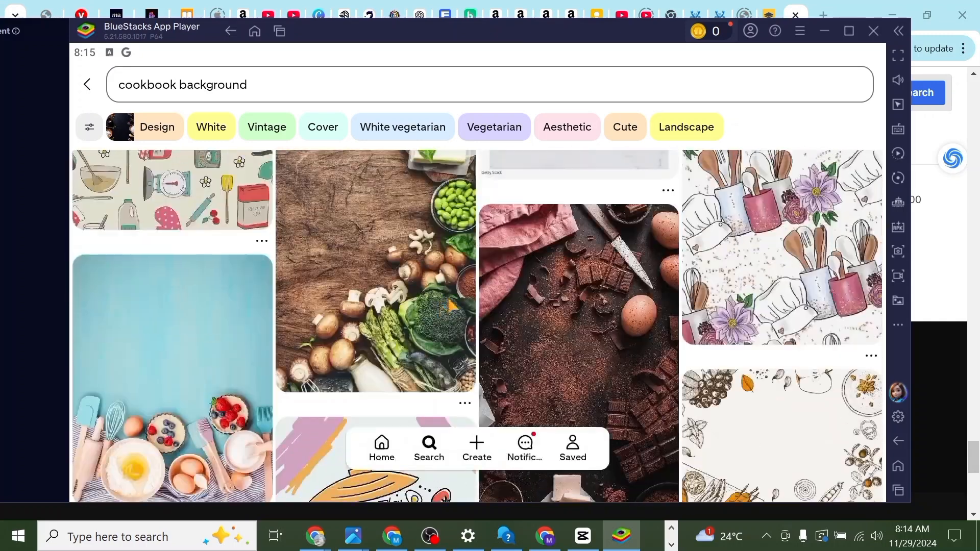
pyautogui.scroll(-3, 508, 302)
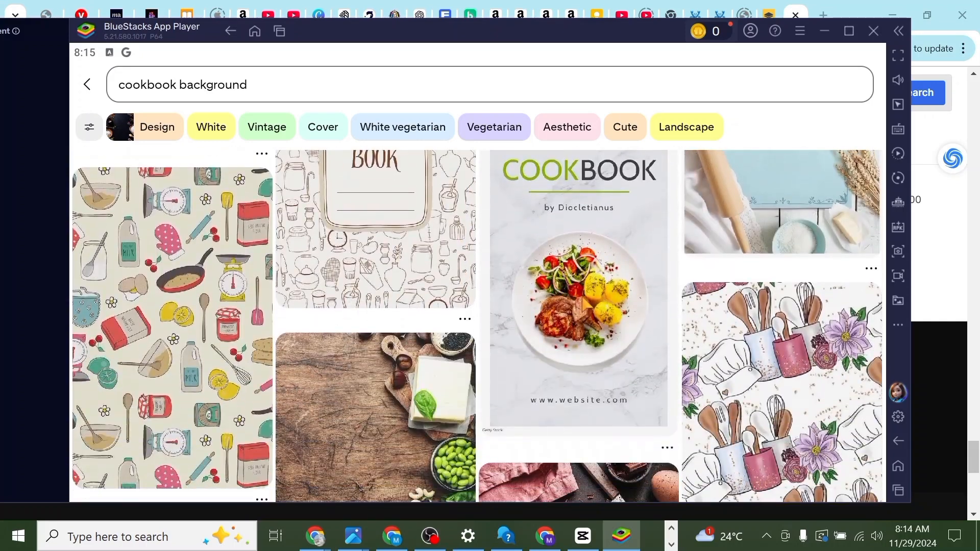
pyautogui.scroll(-10, 604, 321)
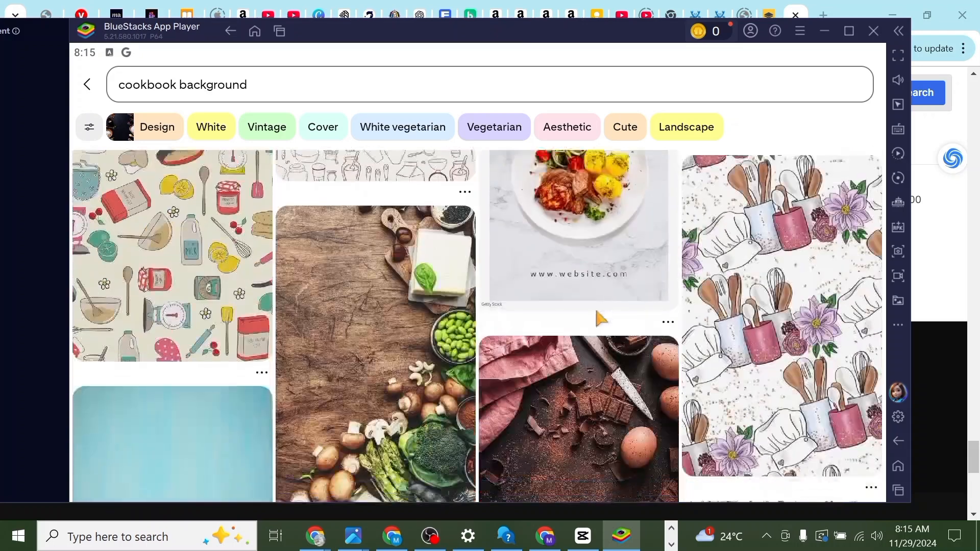
pyautogui.scroll(-3, 557, 296)
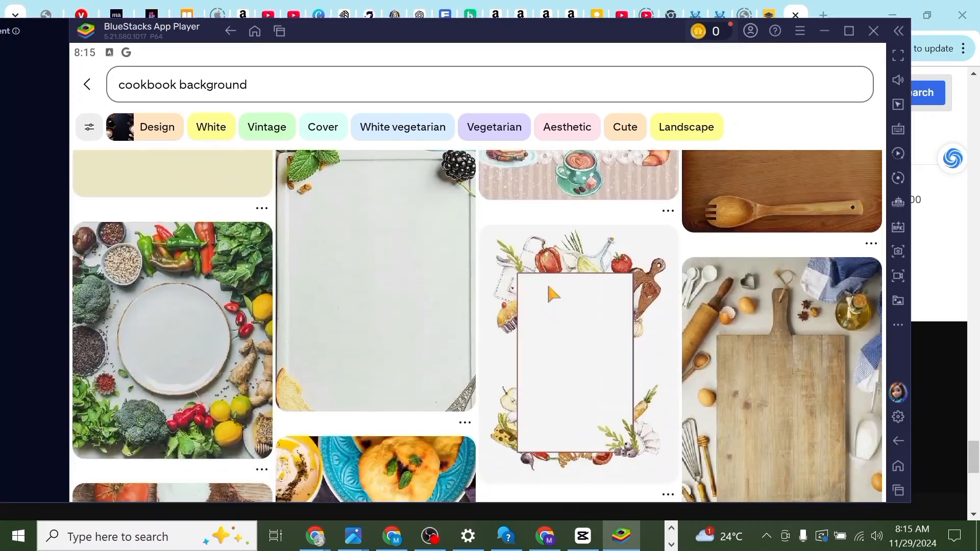
pyautogui.scroll(-10, 474, 296)
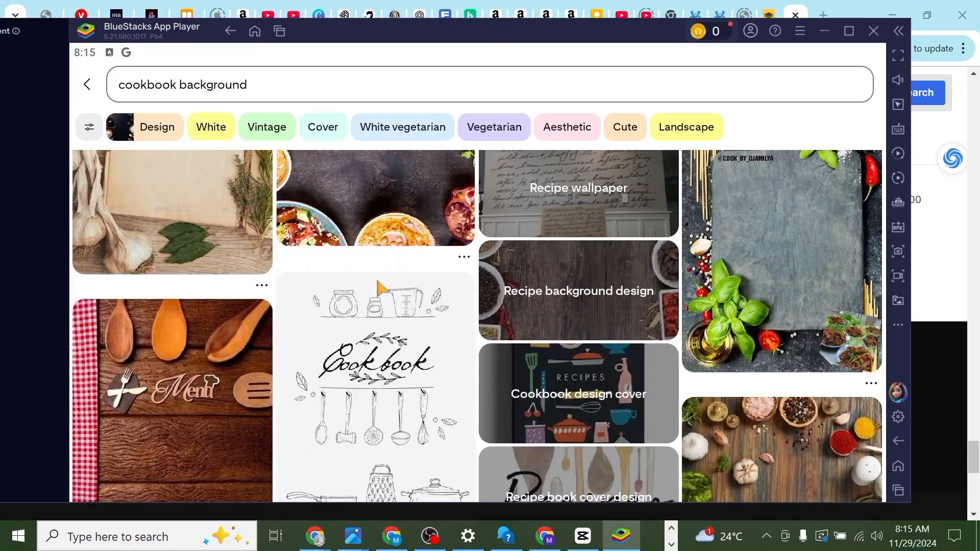
pyautogui.scroll(-3, 400, 283)
pyautogui.scroll(3, 537, 283)
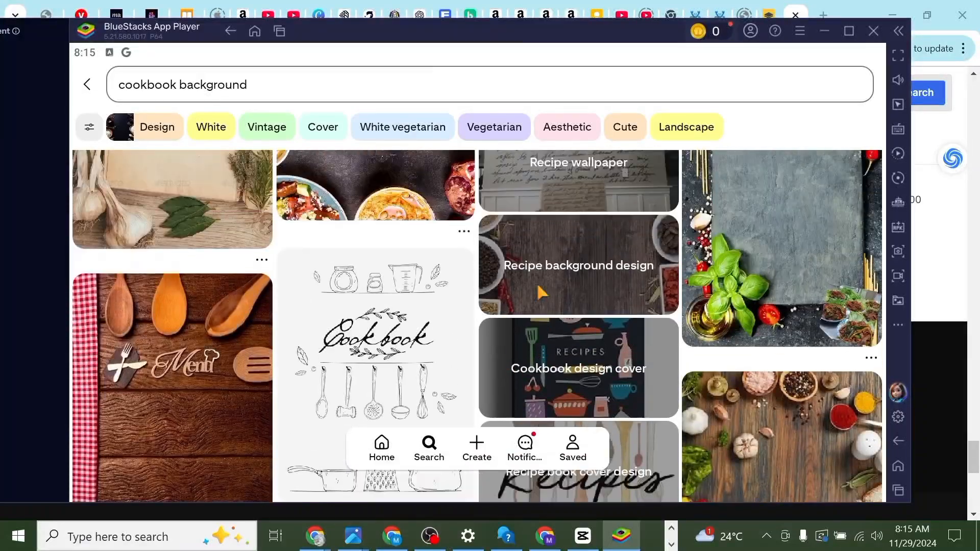
pyautogui.scroll(-4, 512, 288)
pyautogui.scroll(-9, 511, 289)
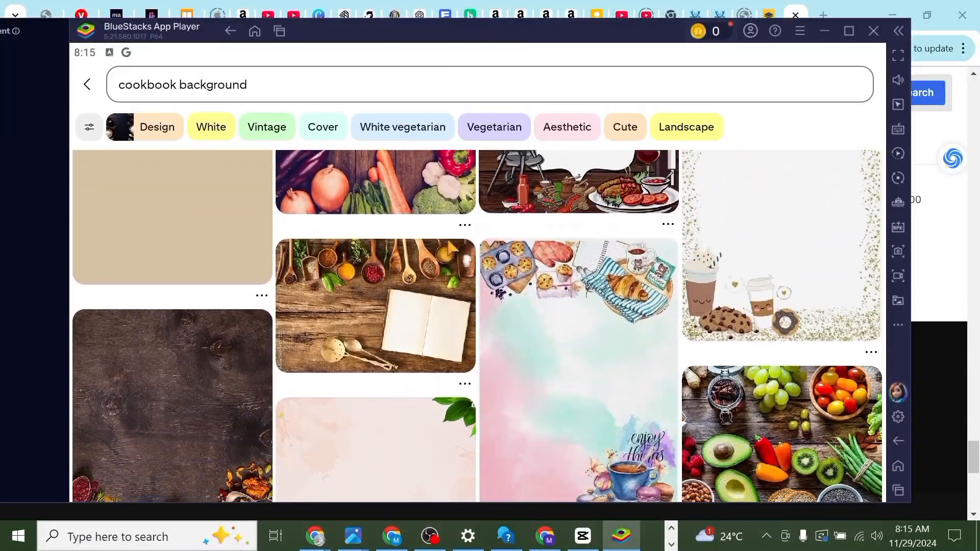
pyautogui.scroll(10, 433, 245)
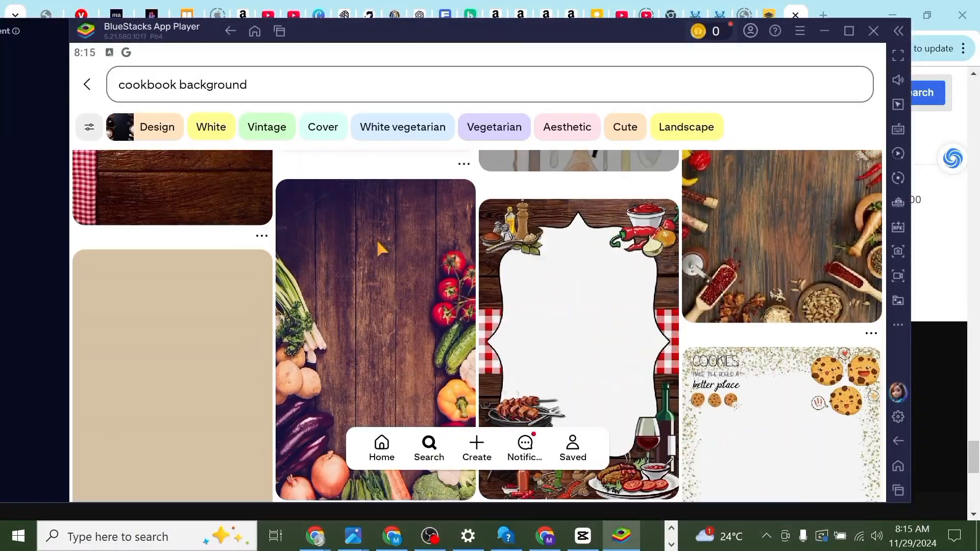
pyautogui.scroll(-5, 379, 267)
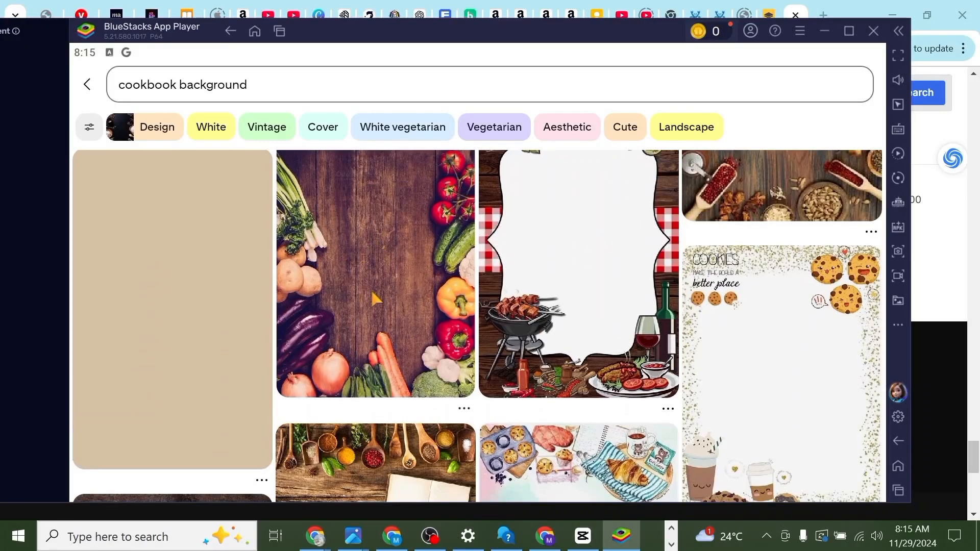
pyautogui.scroll(-10, 389, 296)
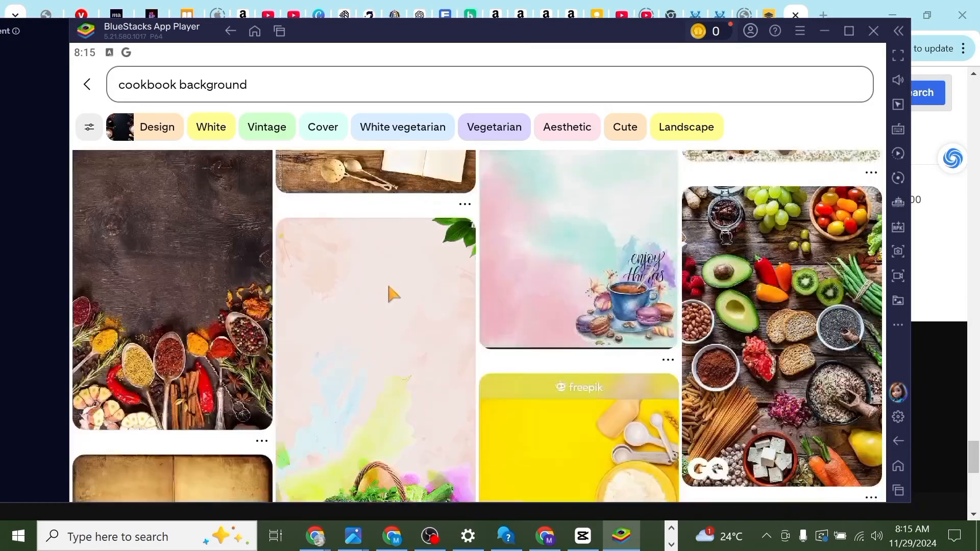
pyautogui.scroll(-10, 397, 271)
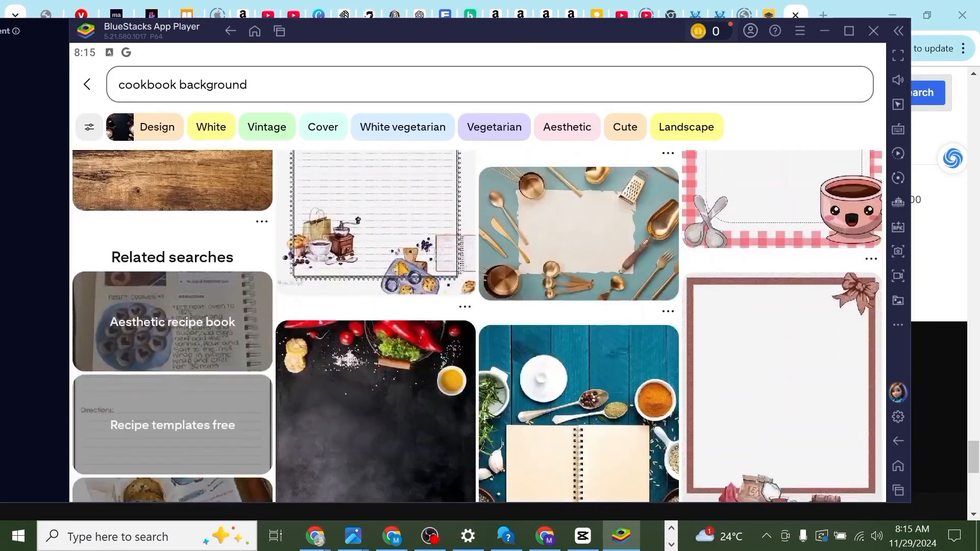
pyautogui.scroll(5, 395, 265)
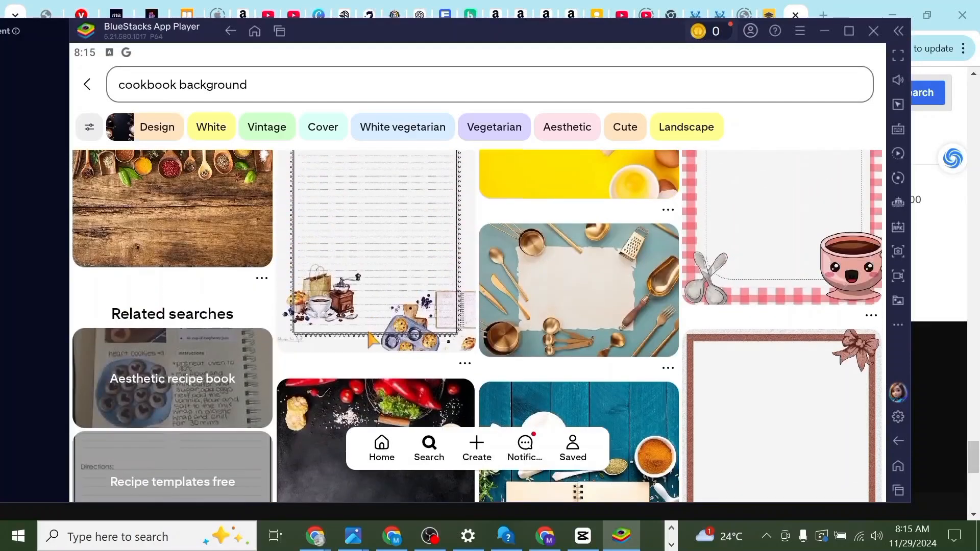
pyautogui.scroll(-3, 365, 332)
pyautogui.scroll(-8, 370, 337)
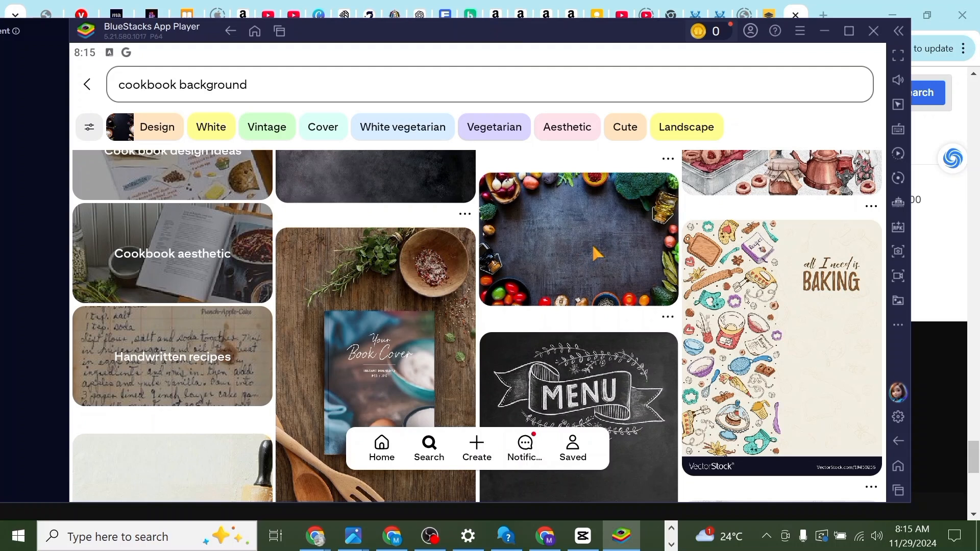
# Open the Creative Market pin of a dark surface framed by vegetables and examine its related background images
pyautogui.click(588, 258)
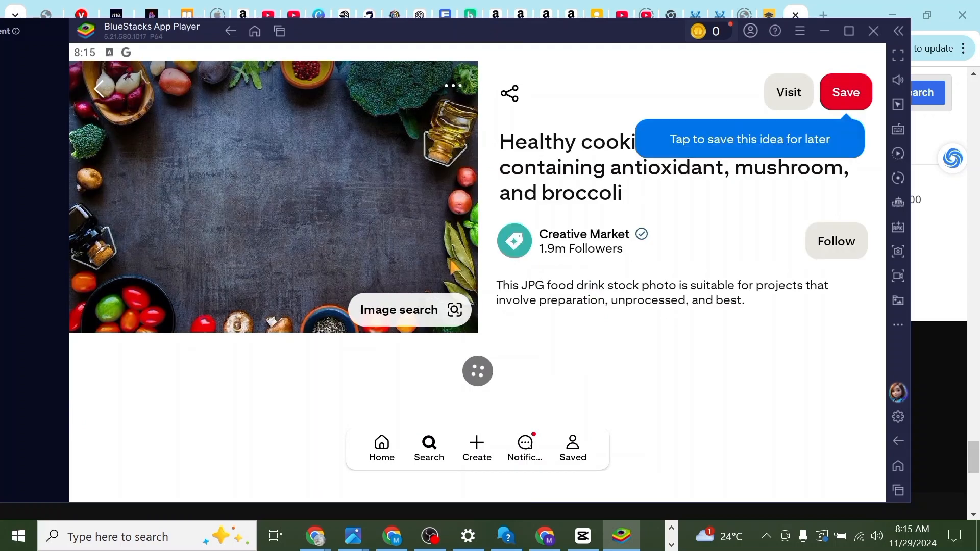
pyautogui.scroll(-5, 472, 295)
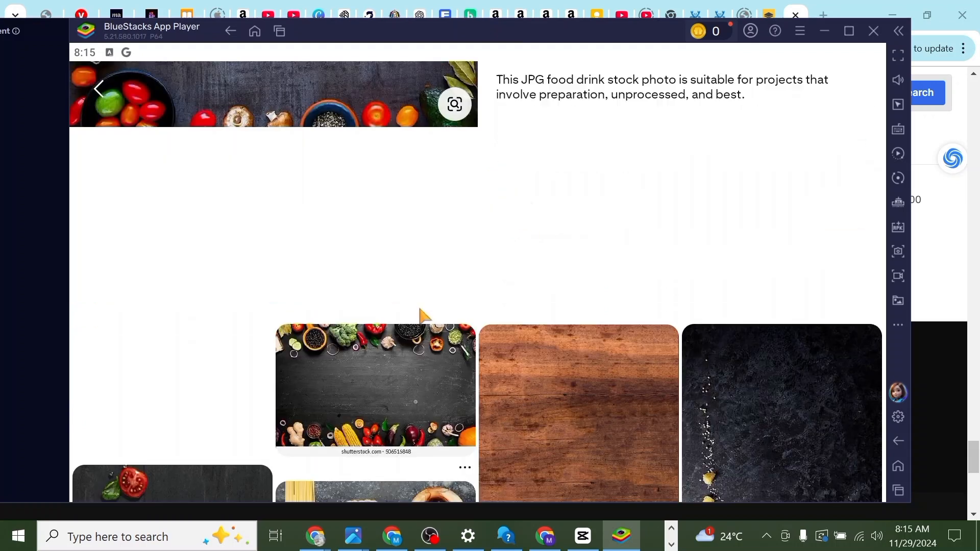
pyautogui.scroll(-3, 501, 277)
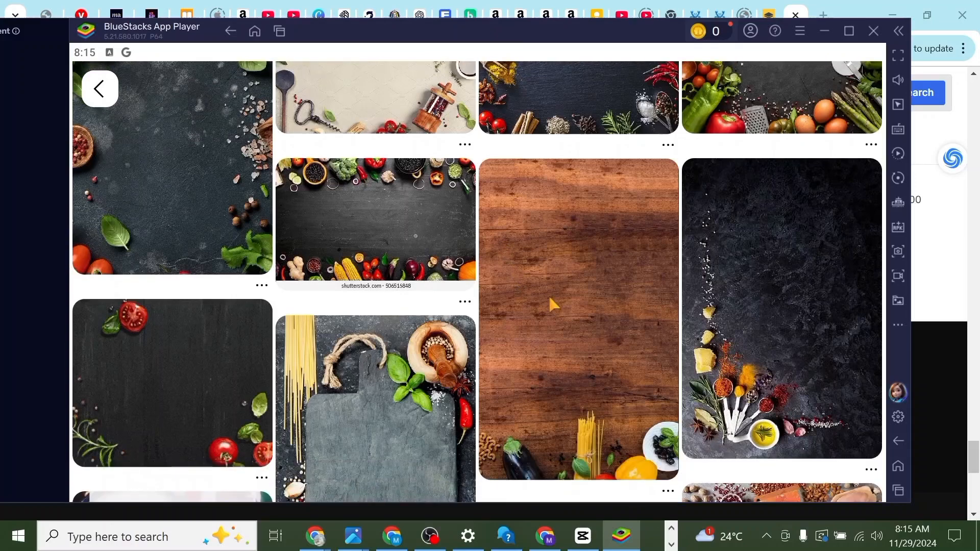
pyautogui.scroll(-6, 574, 284)
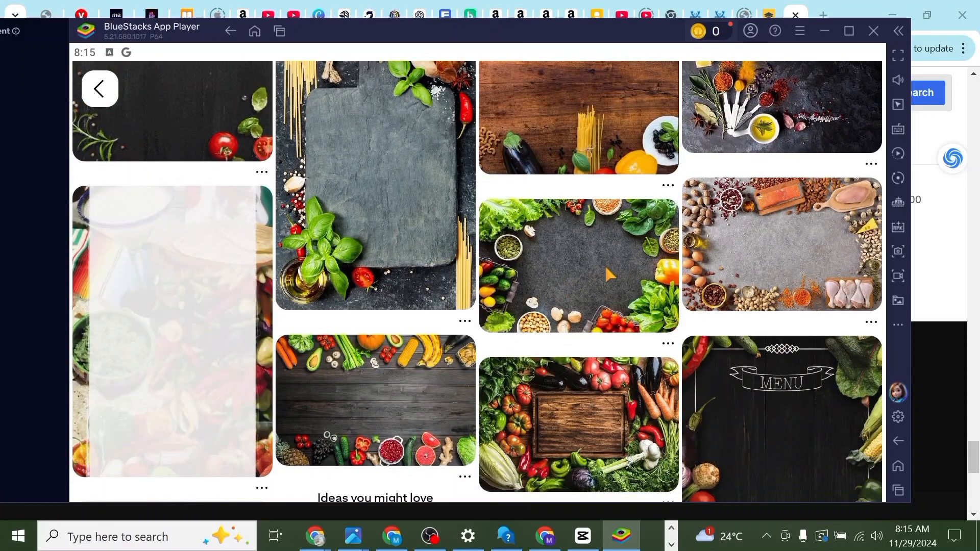
pyautogui.scroll(-10, 592, 268)
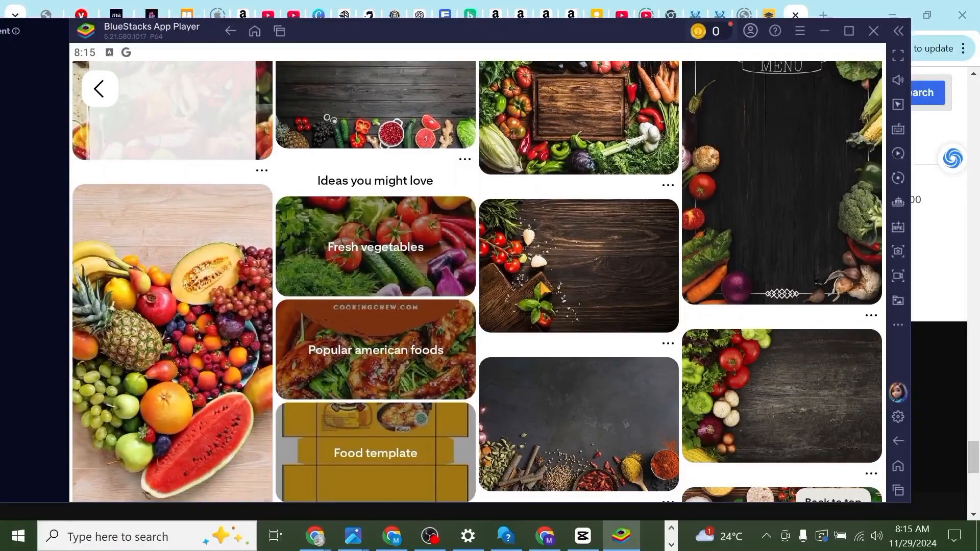
# Finish checking the related food backgrounds on Pinterest, minimize BlueStacks and return to the meal plan design in Canva
pyautogui.scroll(-9, 564, 280)
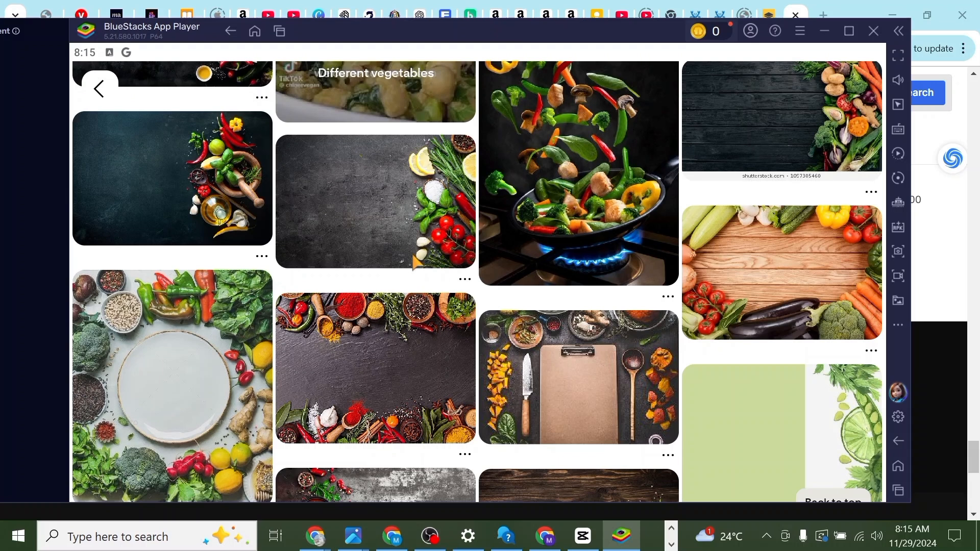
pyautogui.scroll(3, 416, 260)
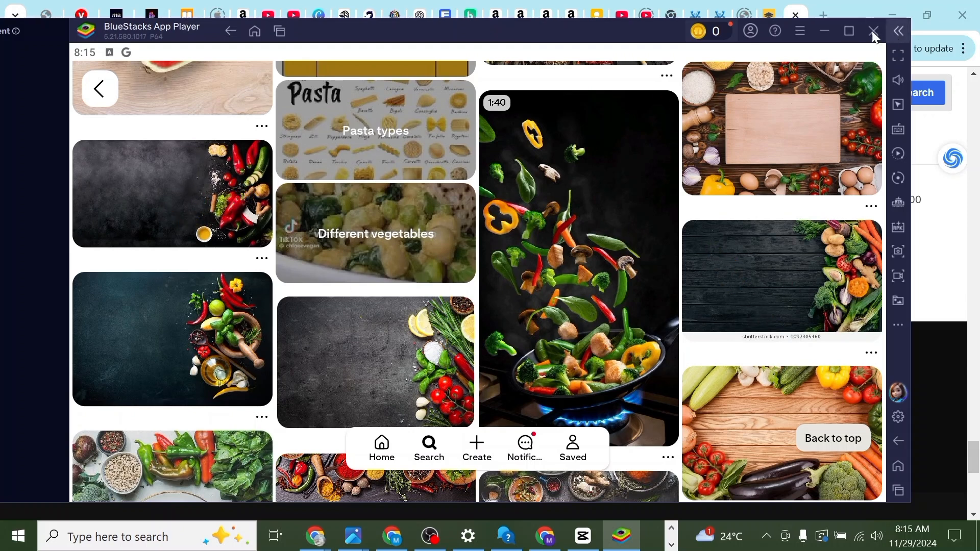
pyautogui.click(821, 30)
pyautogui.scroll(5, 441, 237)
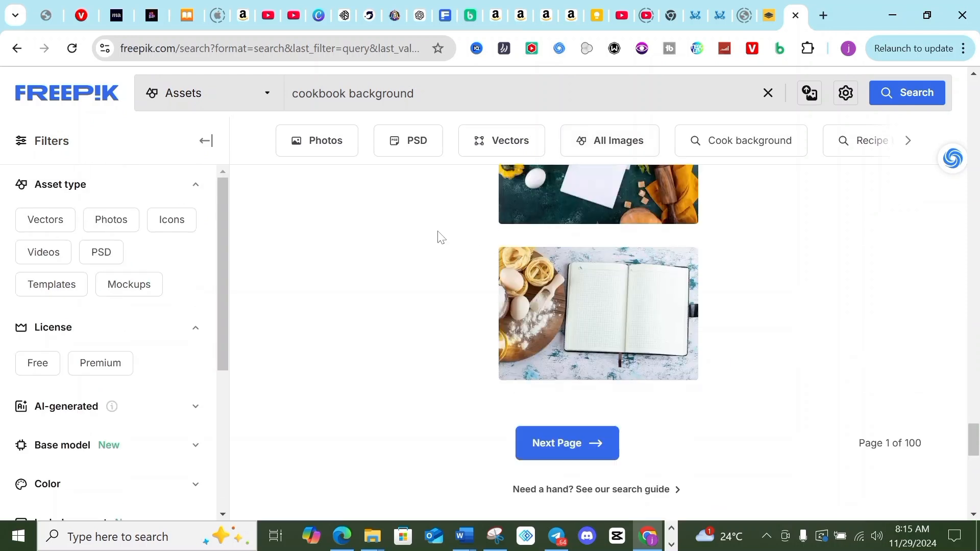
pyautogui.click(319, 15)
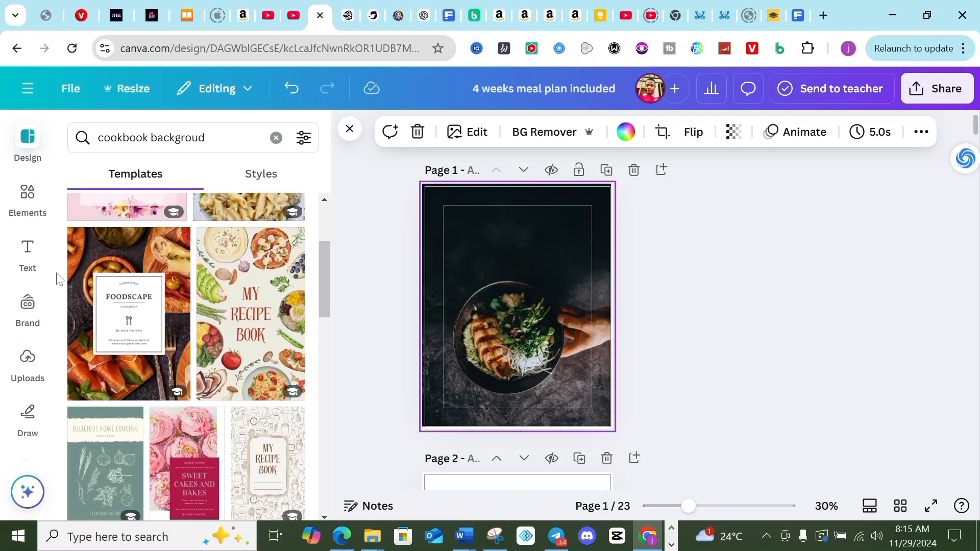
# Browse the cookbook templates and apply the dark "All About Asian Cuisine" cover to the blank page 2
pyautogui.scroll(3, 111, 284)
pyautogui.scroll(-8, 128, 291)
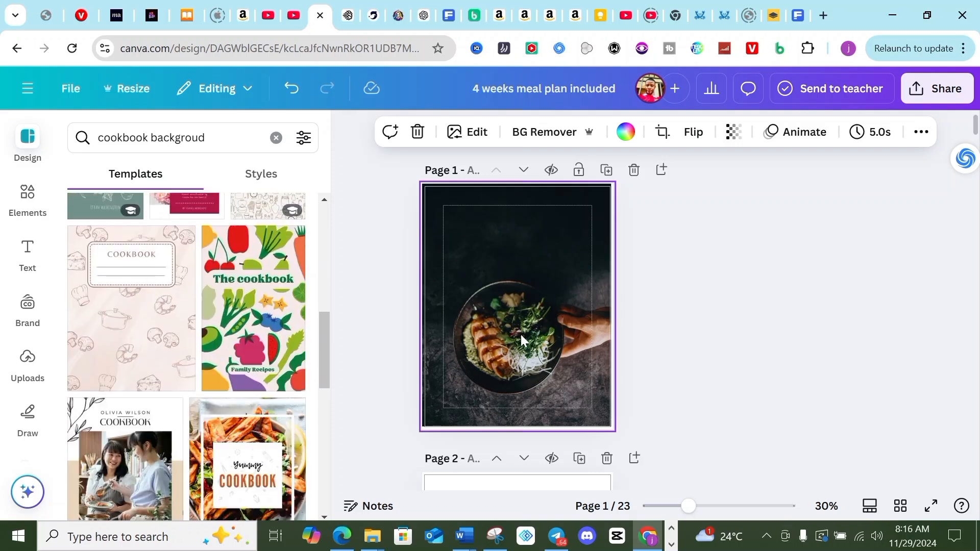
pyautogui.scroll(-6, 520, 335)
pyautogui.click(492, 330)
pyautogui.scroll(-10, 188, 337)
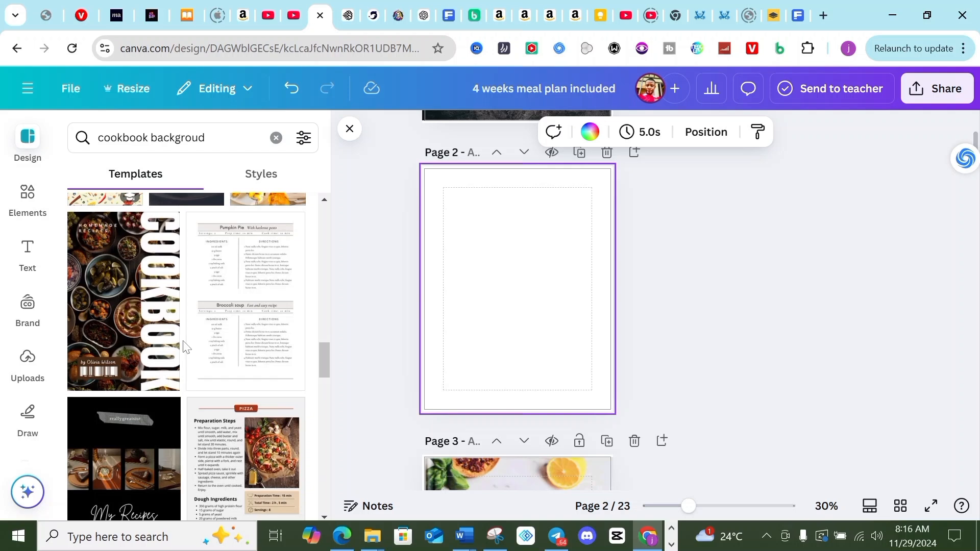
pyautogui.scroll(-3, 186, 348)
pyautogui.scroll(-10, 187, 348)
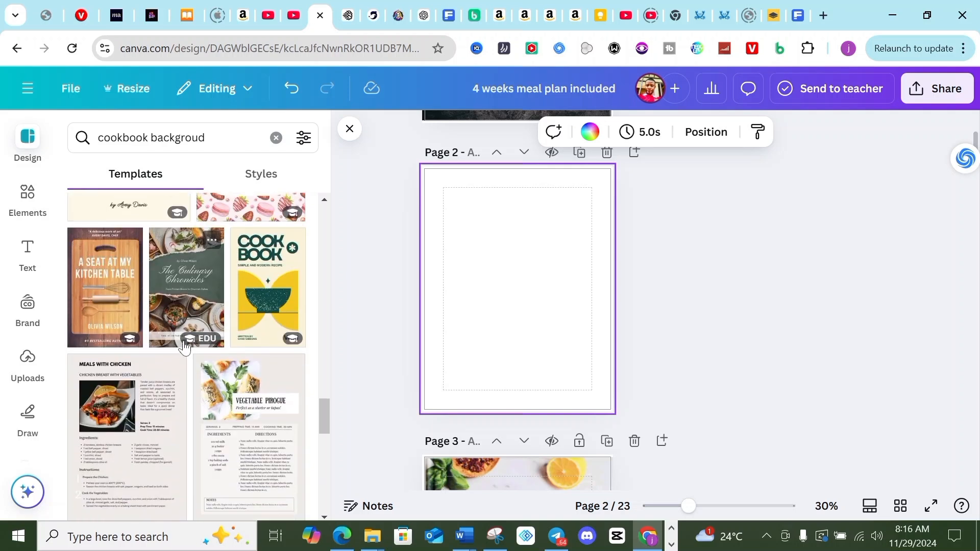
pyautogui.scroll(-10, 185, 347)
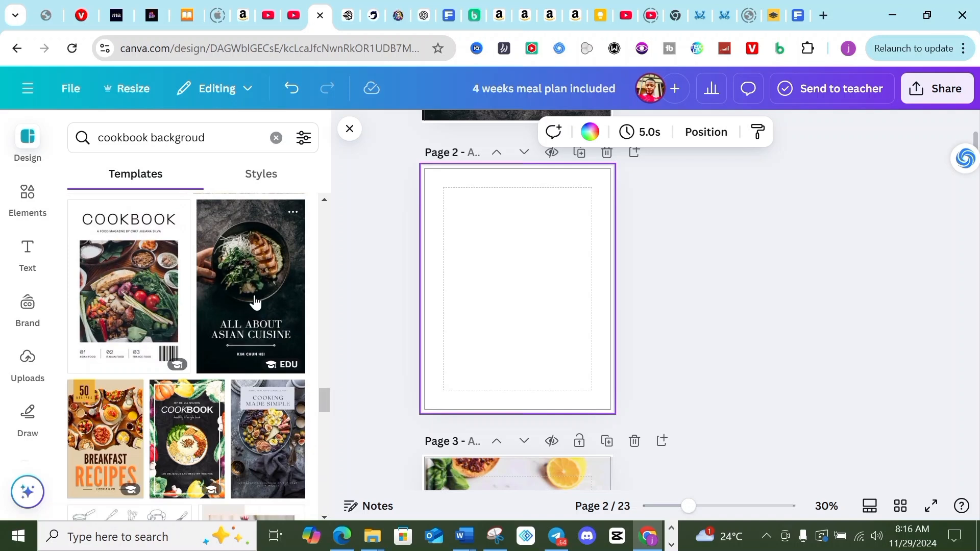
pyautogui.click(251, 302)
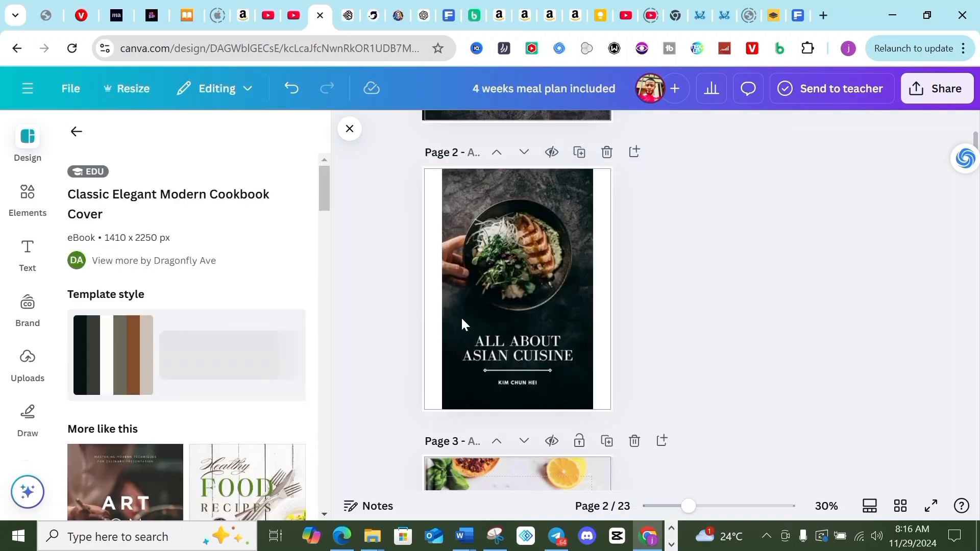
# Delete the title, the divider line and the author name from page 2, keeping only the background photo
pyautogui.rightClick(498, 333)
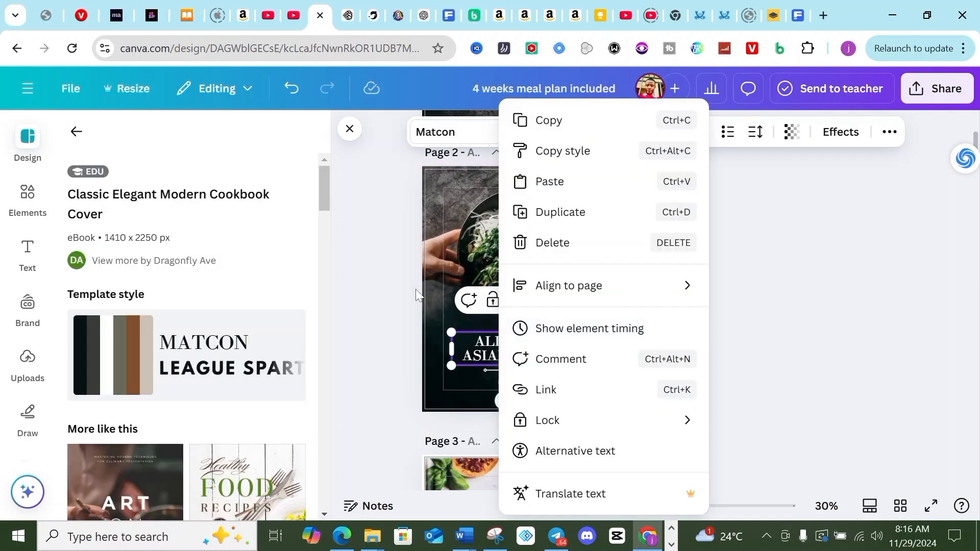
pyautogui.click(403, 278)
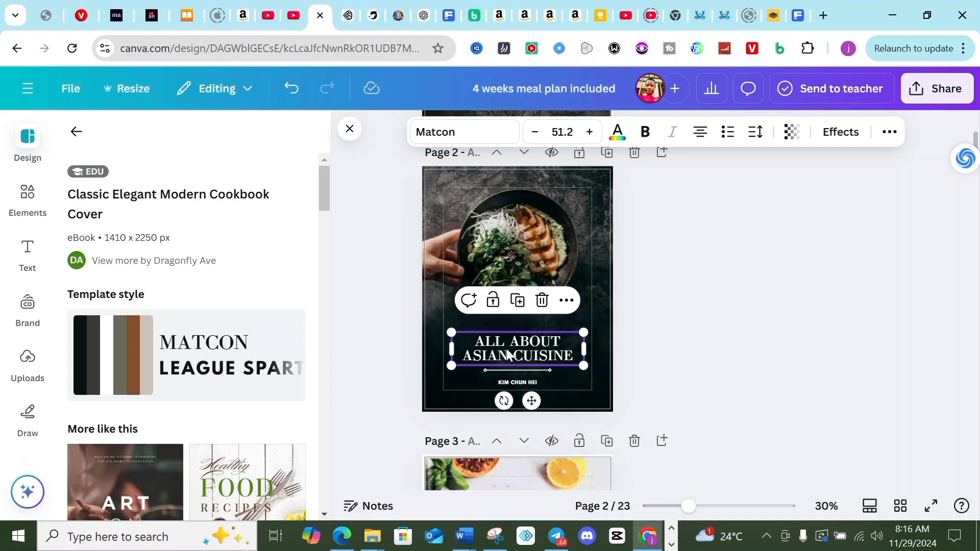
pyautogui.click(541, 302)
pyautogui.click(528, 369)
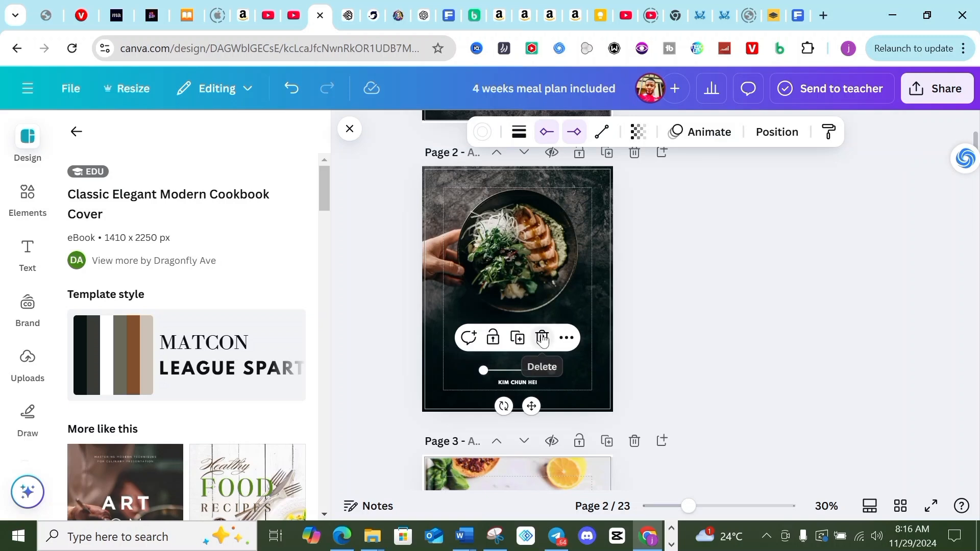
pyautogui.click(543, 334)
pyautogui.click(527, 380)
pyautogui.click(542, 349)
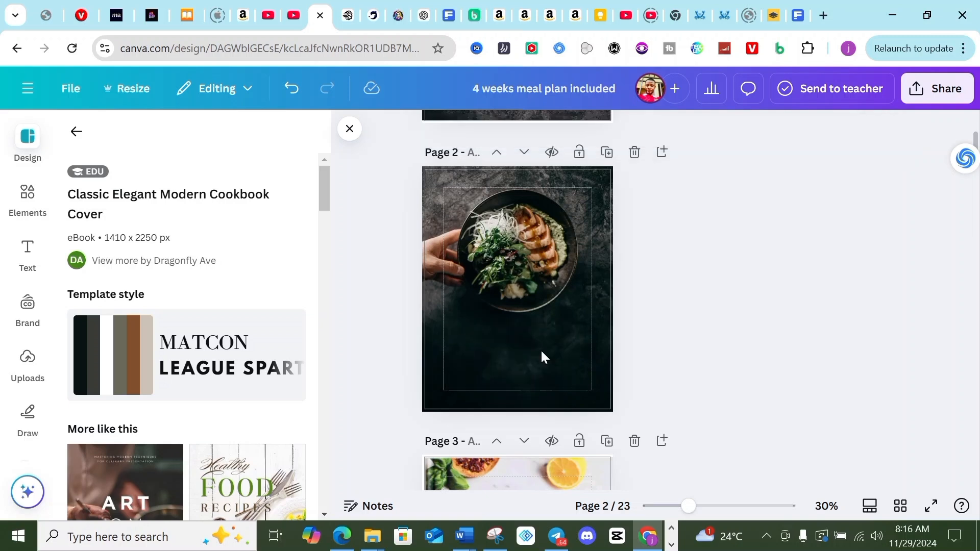
# Select the food photo on page 2 and compare its orientation with the background photo on page 1
pyautogui.click(522, 279)
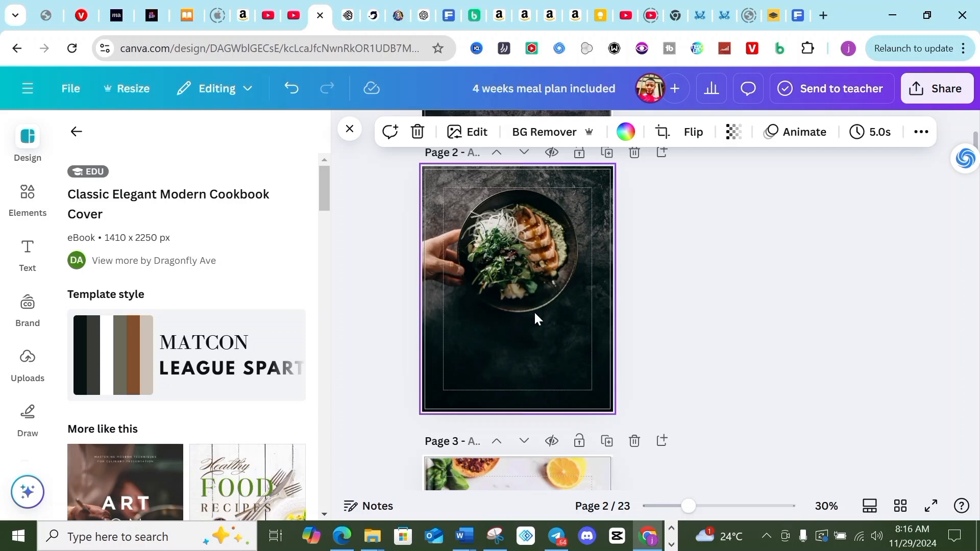
pyautogui.scroll(-7, 534, 311)
pyautogui.scroll(8, 574, 298)
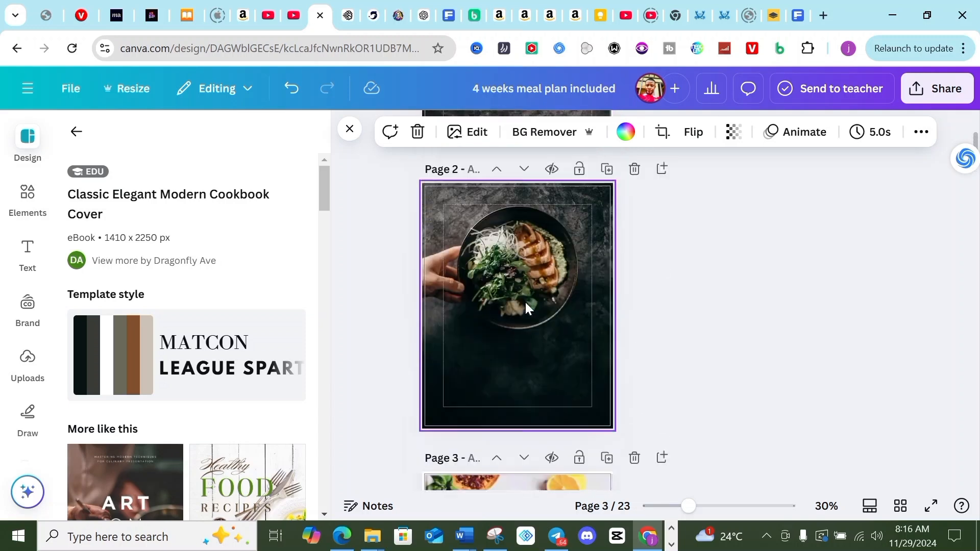
pyautogui.scroll(3, 524, 304)
pyautogui.scroll(-3, 524, 304)
pyautogui.scroll(5, 522, 305)
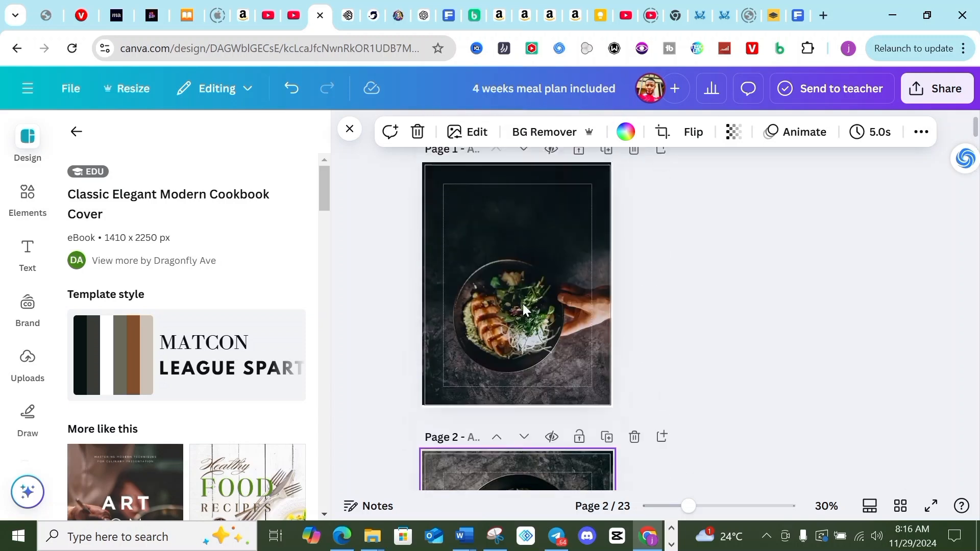
pyautogui.scroll(-5, 523, 304)
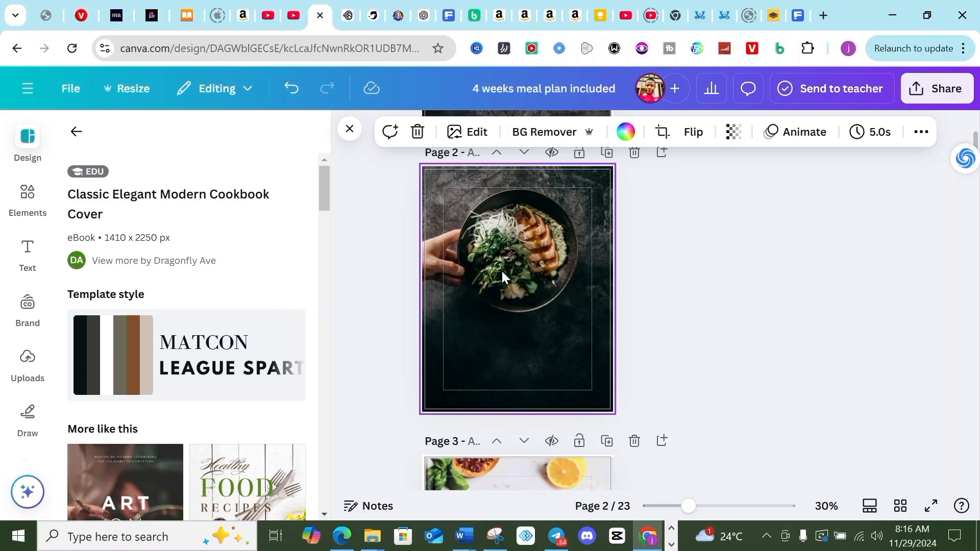
pyautogui.scroll(5, 503, 278)
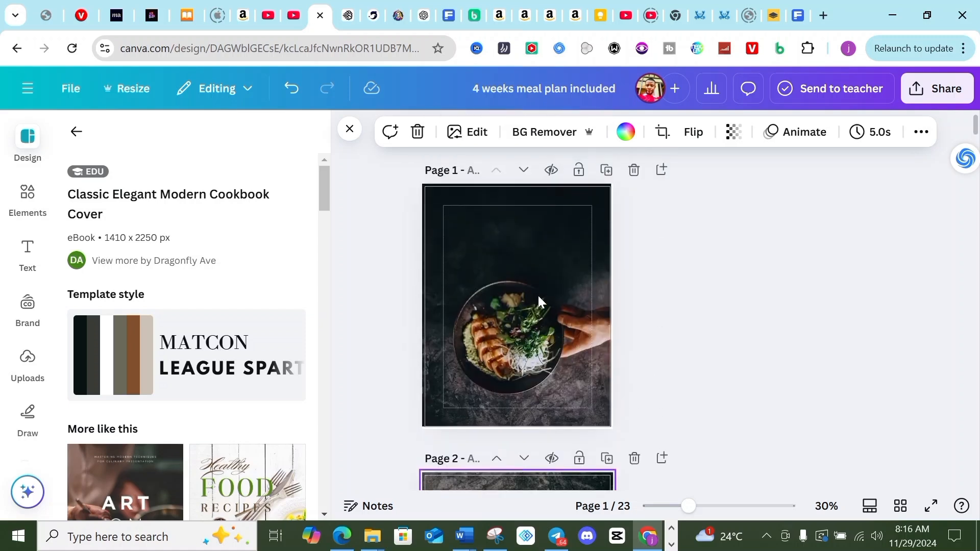
pyautogui.scroll(-3, 545, 337)
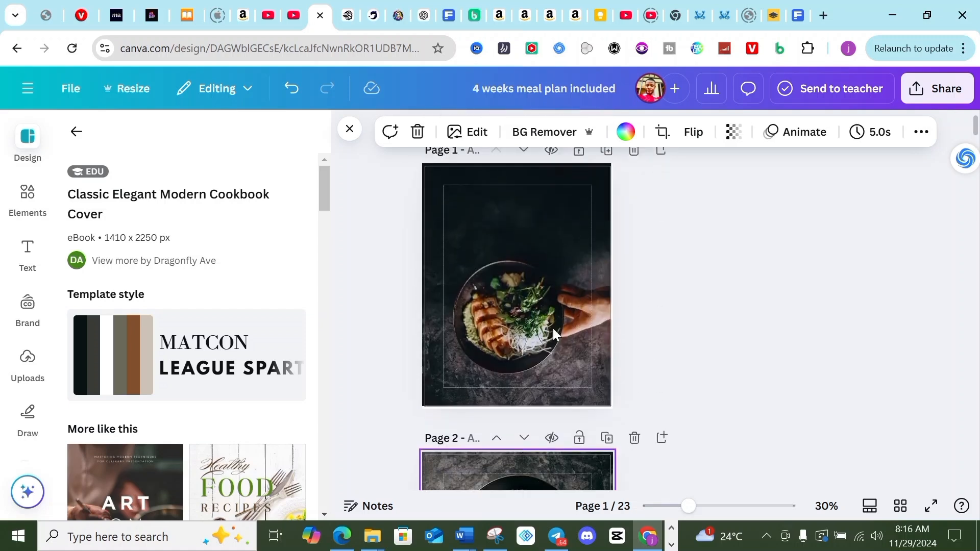
pyautogui.scroll(-2, 499, 329)
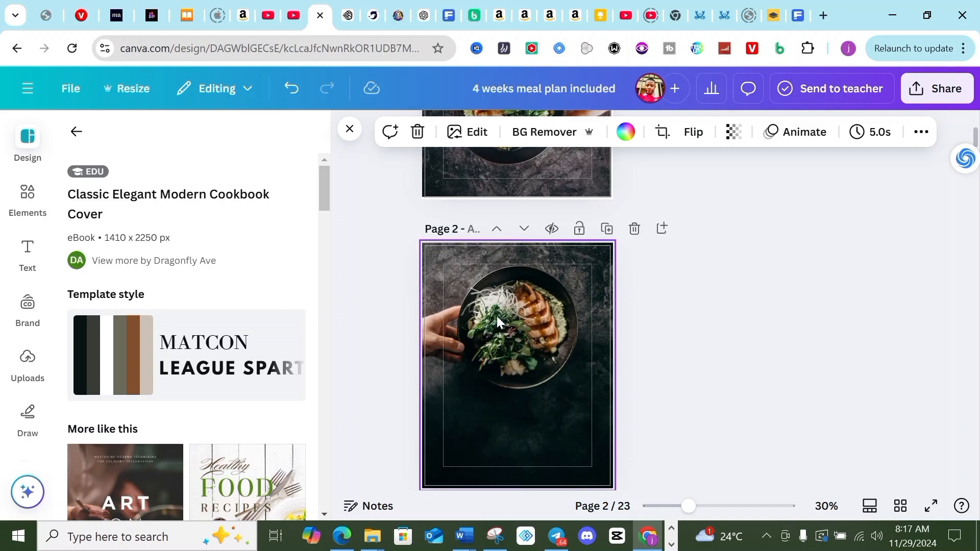
# Examine how the Endometriosis Diet Meal Plan covers on pages 5 to 12 use the bowl photo, compared with pages 1 and 2
pyautogui.scroll(-8, 497, 316)
pyautogui.scroll(-6, 511, 322)
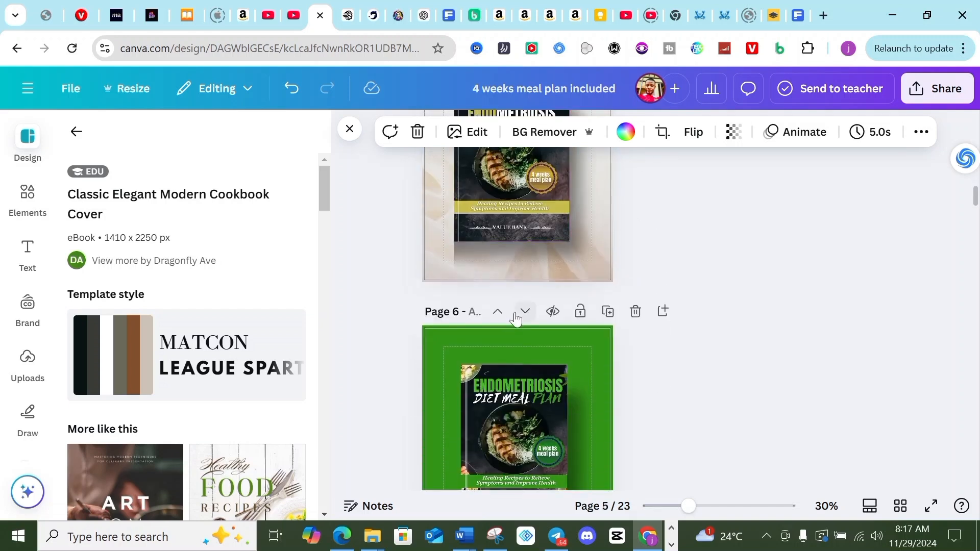
pyautogui.scroll(3, 514, 314)
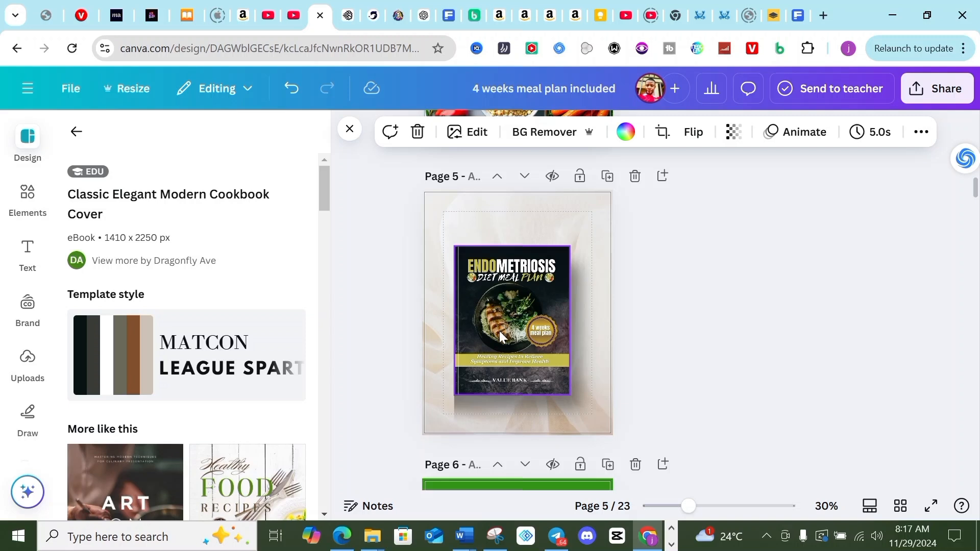
pyautogui.scroll(15, 499, 331)
pyautogui.scroll(4, 517, 342)
pyautogui.scroll(-5, 516, 348)
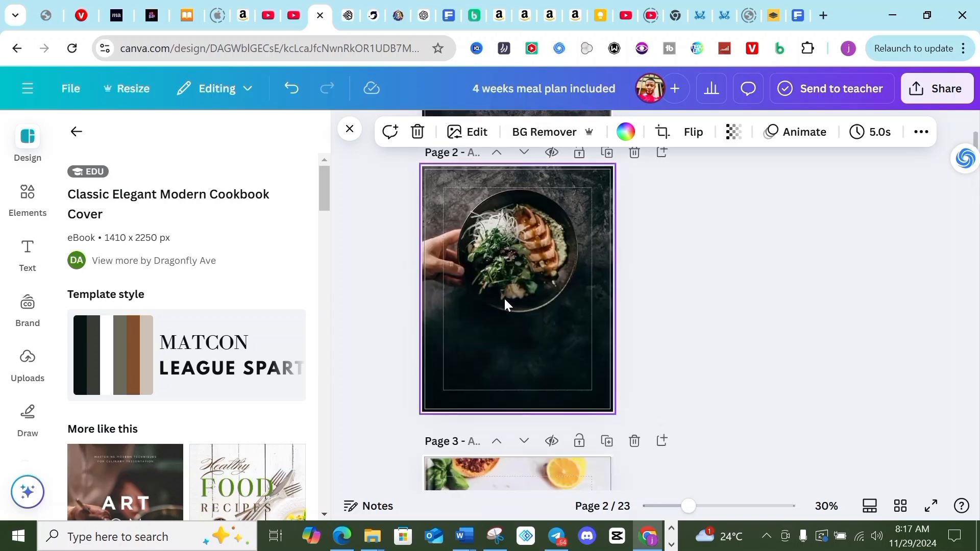
pyautogui.scroll(-12, 505, 302)
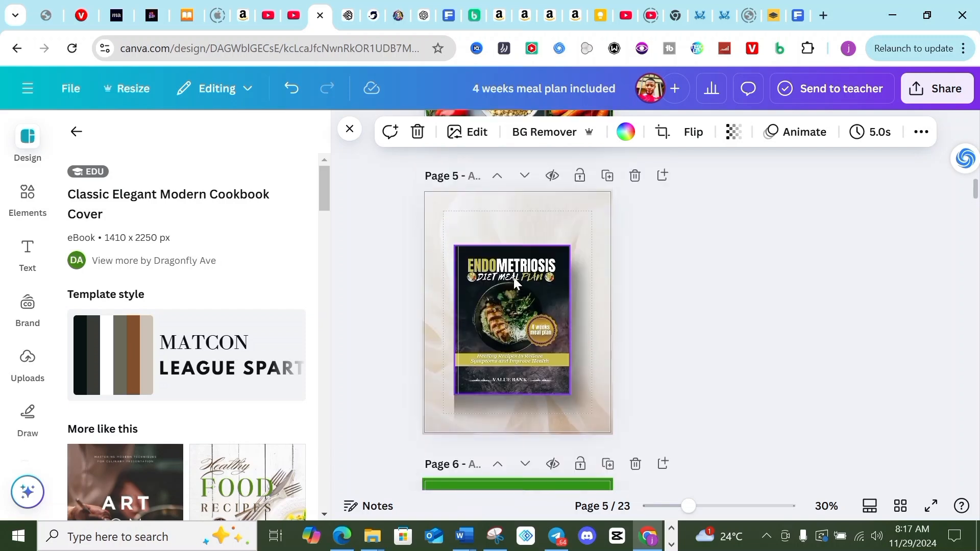
pyautogui.scroll(-3, 523, 329)
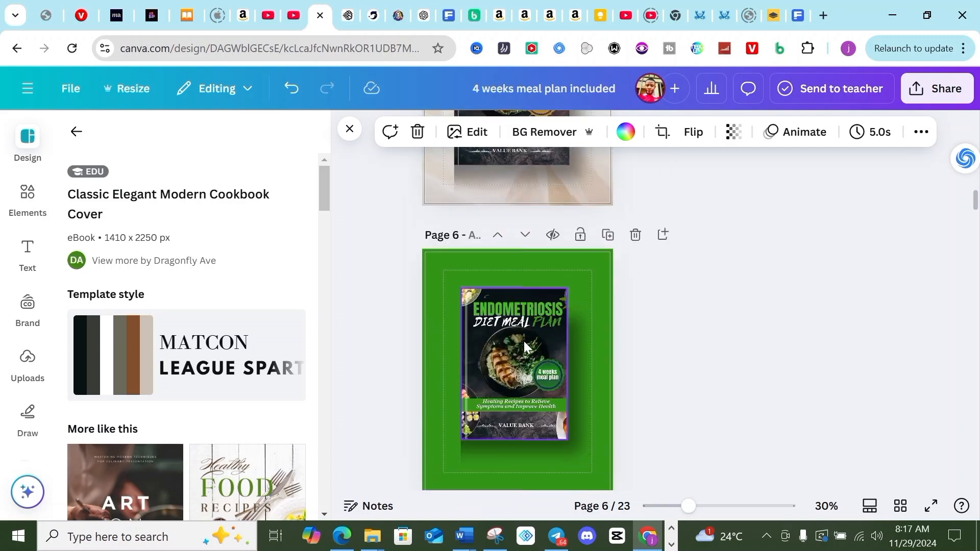
pyautogui.scroll(-9, 513, 363)
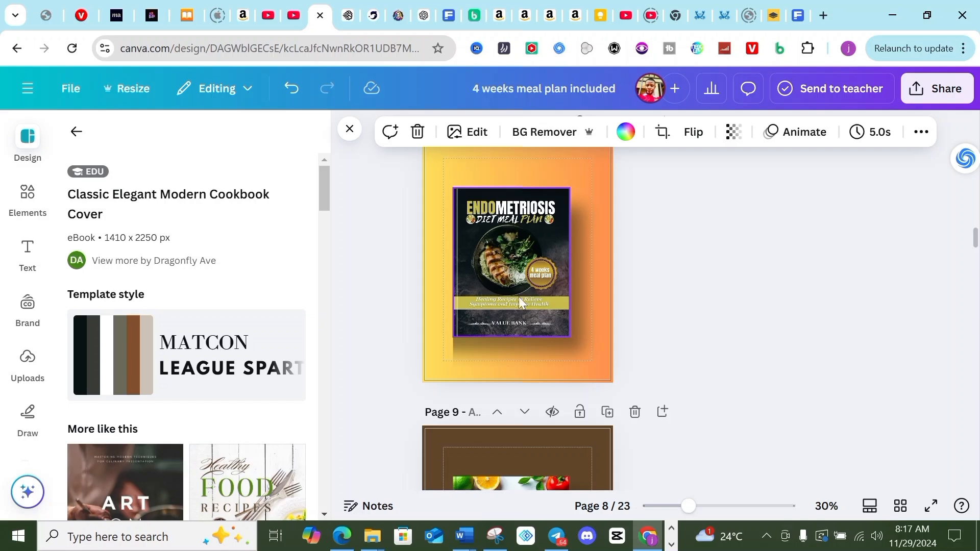
pyautogui.scroll(-10, 519, 301)
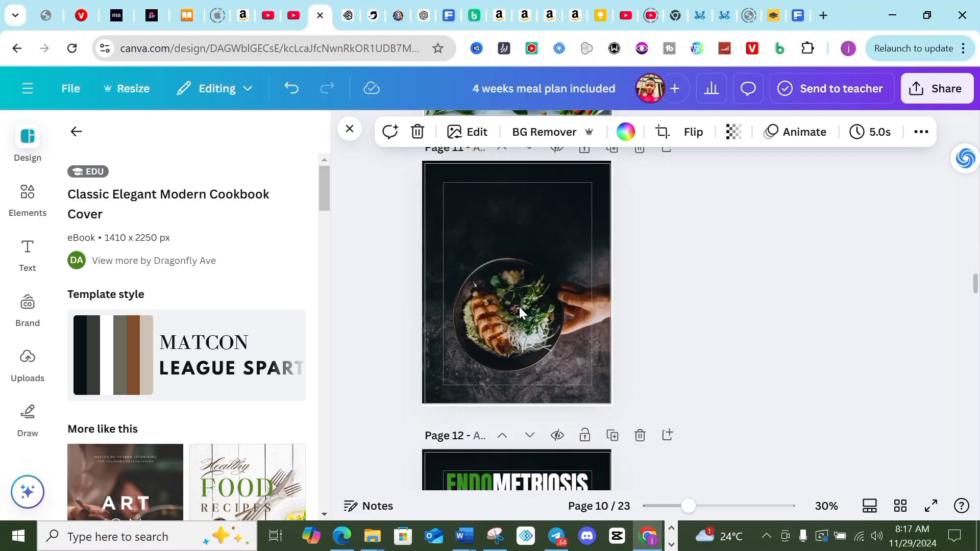
pyautogui.scroll(-3, 526, 301)
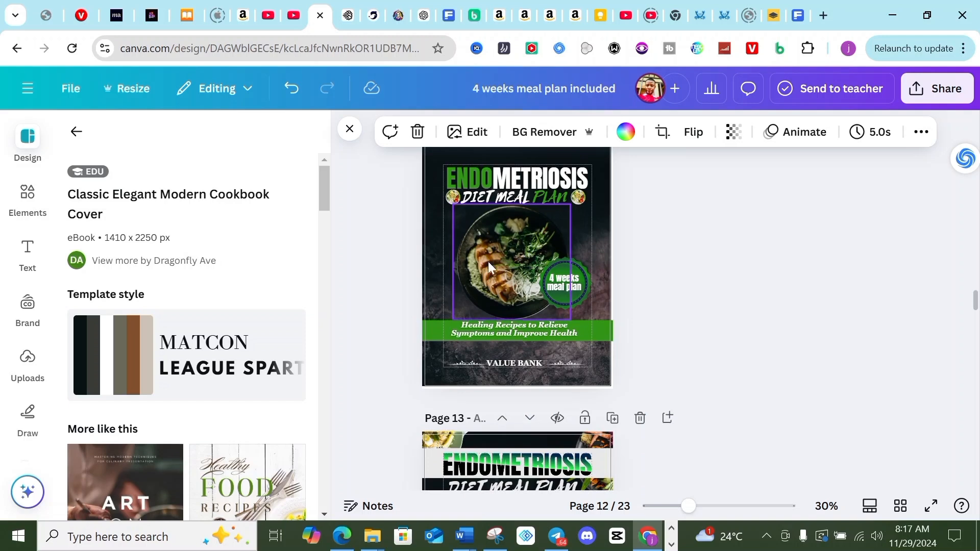
pyautogui.scroll(20, 499, 240)
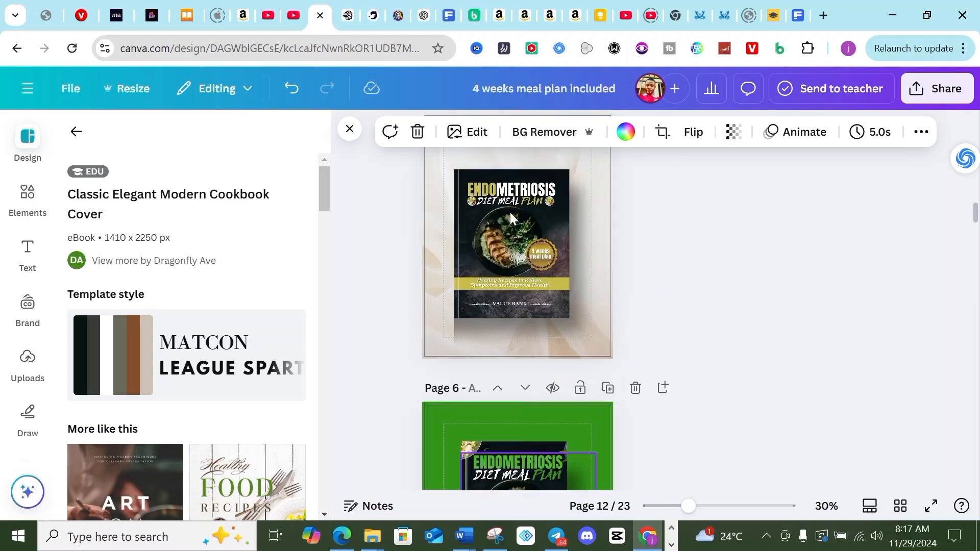
pyautogui.scroll(10, 510, 212)
pyautogui.scroll(-7, 491, 305)
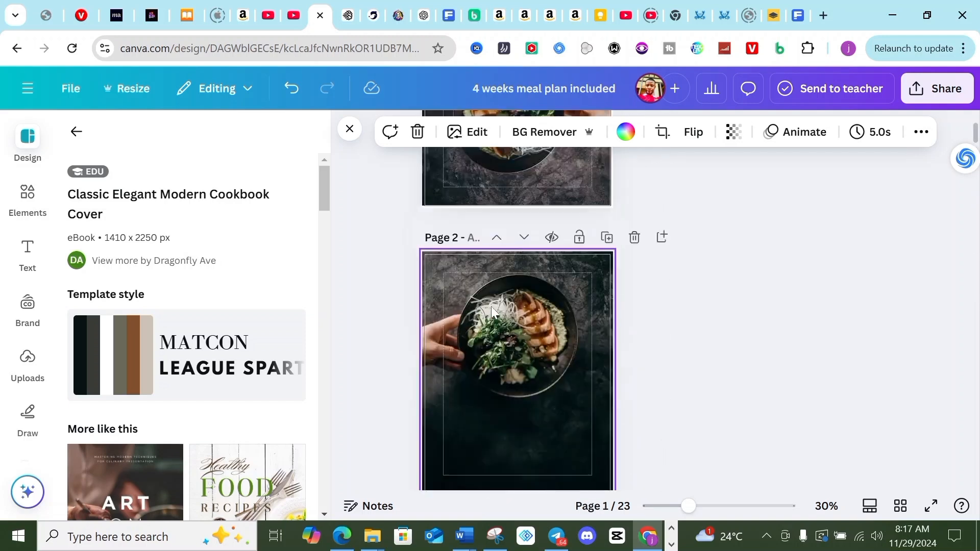
pyautogui.scroll(4, 506, 278)
pyautogui.scroll(-2, 509, 314)
pyautogui.scroll(3, 509, 313)
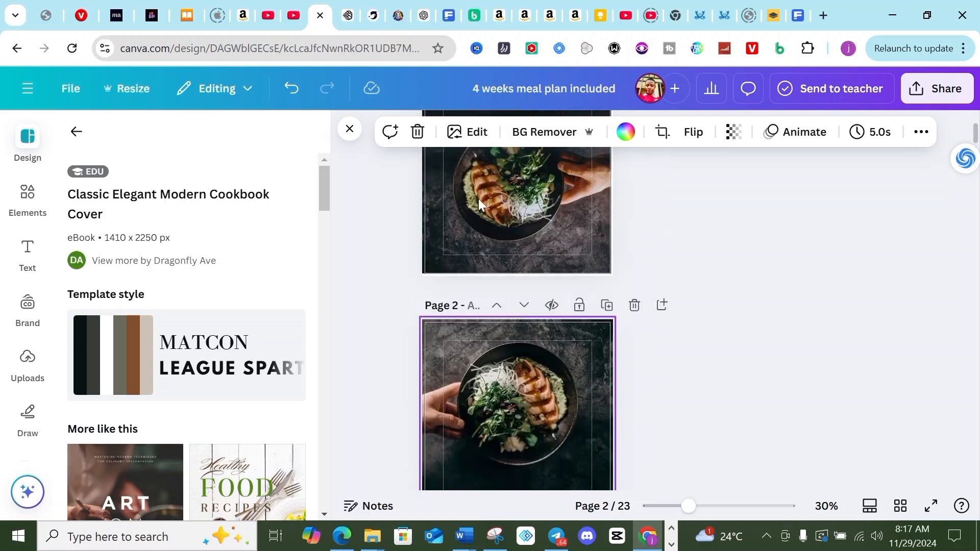
# Open the editing options for page 2's background photo and look through the Magic Studio tools, including Magic Grab and Magic Expand
pyautogui.click(477, 140)
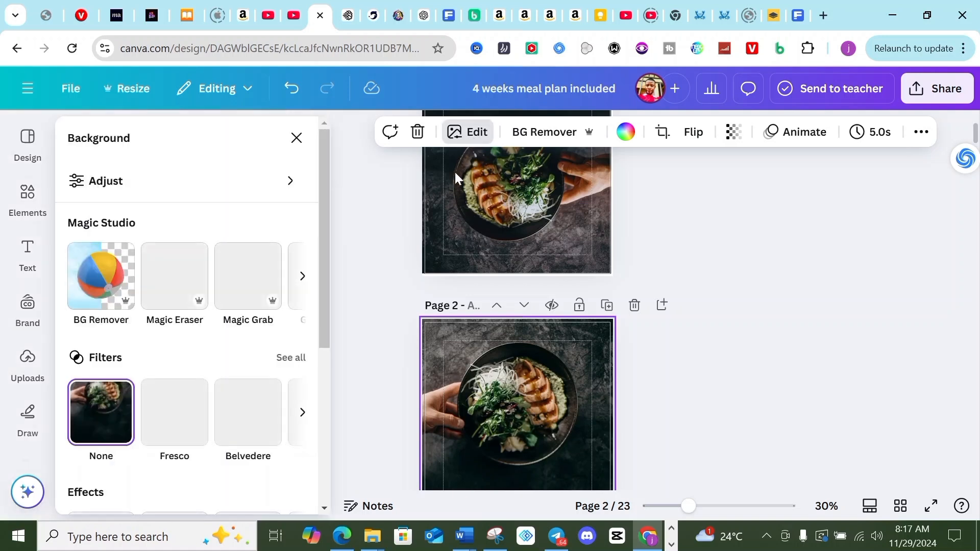
pyautogui.click(297, 138)
pyautogui.click(477, 134)
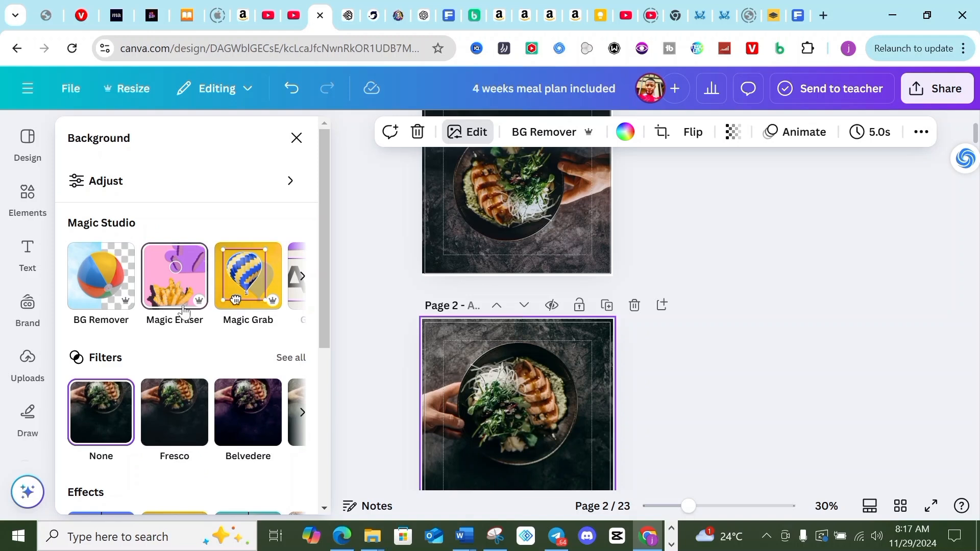
pyautogui.click(302, 276)
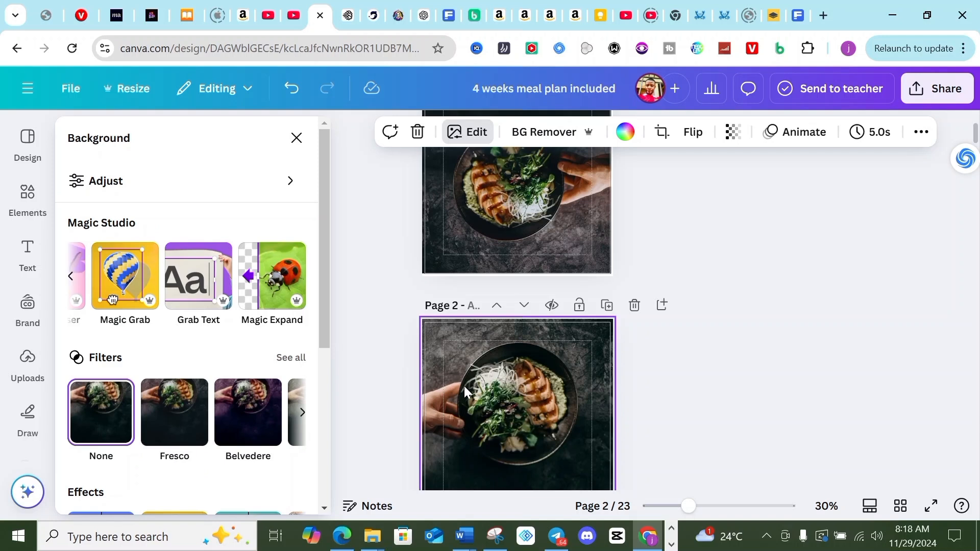
pyautogui.scroll(-3, 483, 387)
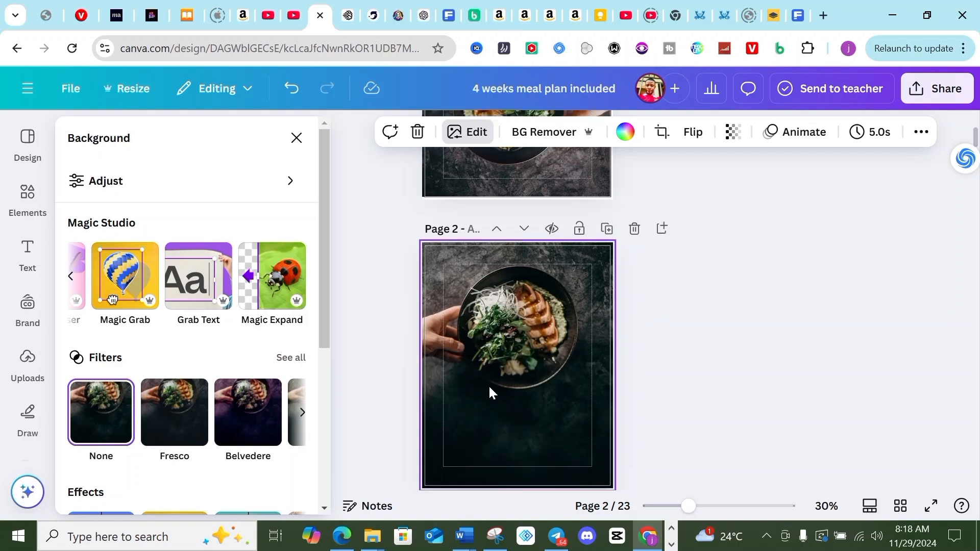
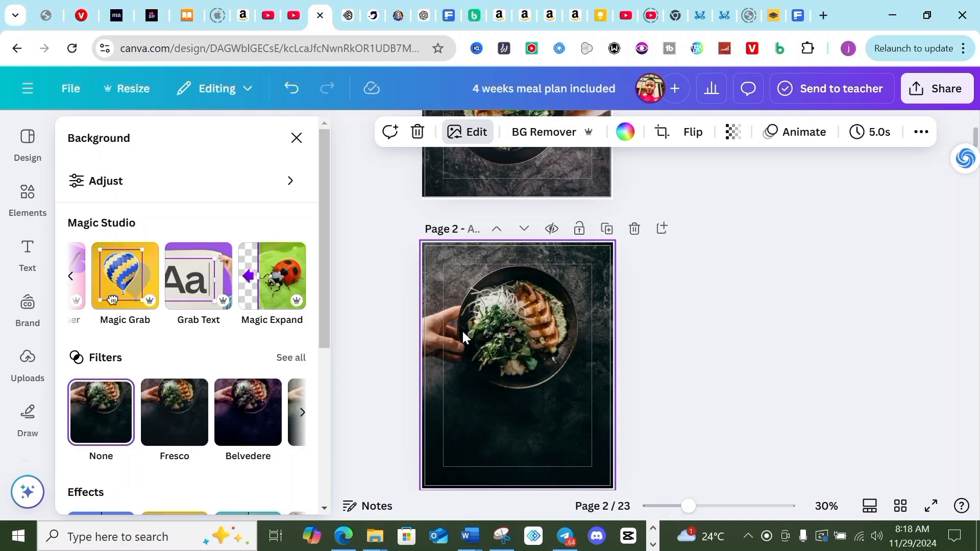
# Separate the hand from page 2's background photo with Magic Grab and delete it, leaving only the bowl on the dark background
pyautogui.scroll(3, 468, 403)
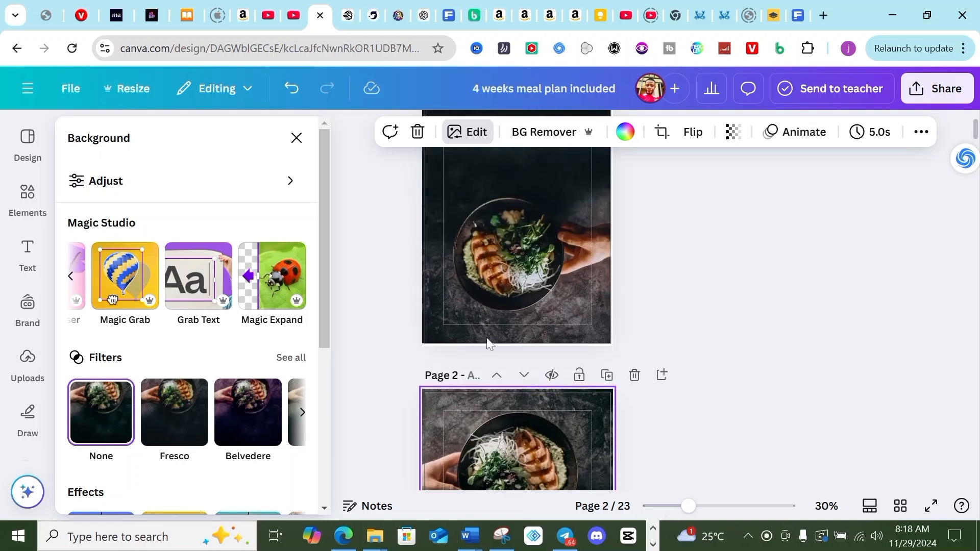
pyautogui.scroll(-1, 489, 364)
pyautogui.scroll(-2, 499, 398)
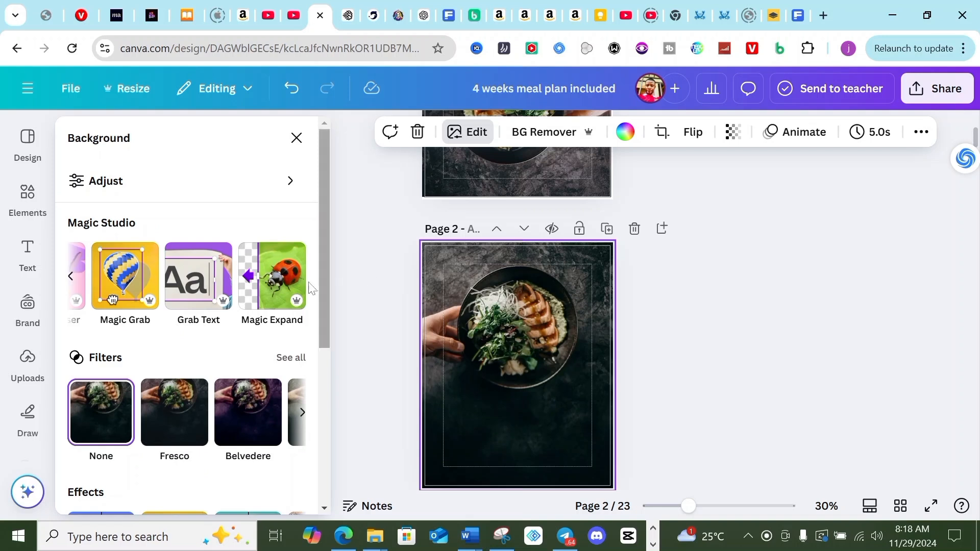
pyautogui.click(177, 307)
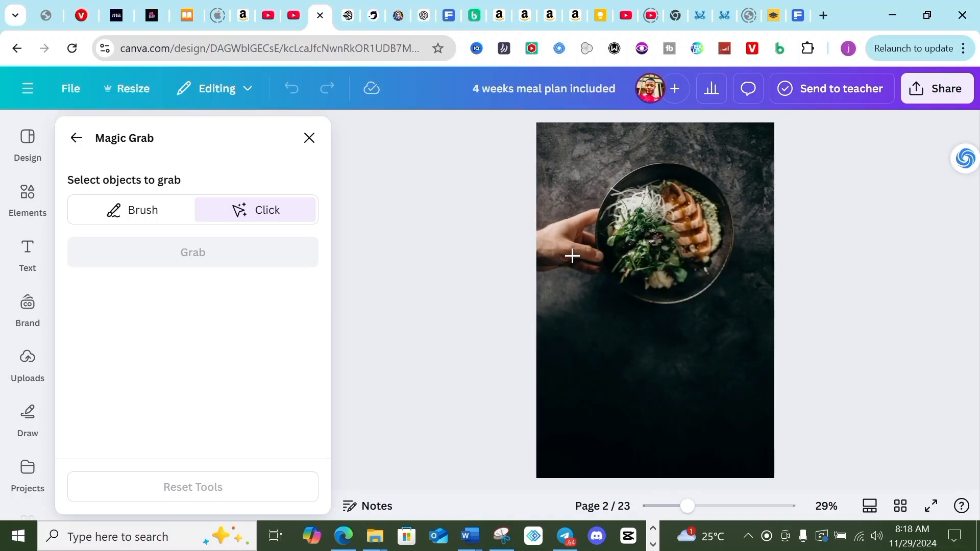
pyautogui.click(568, 257)
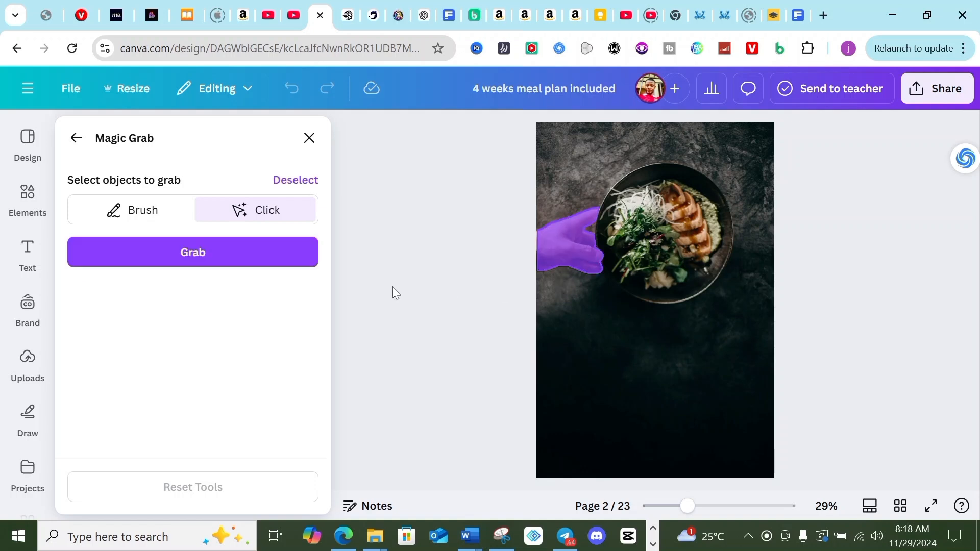
pyautogui.click(255, 260)
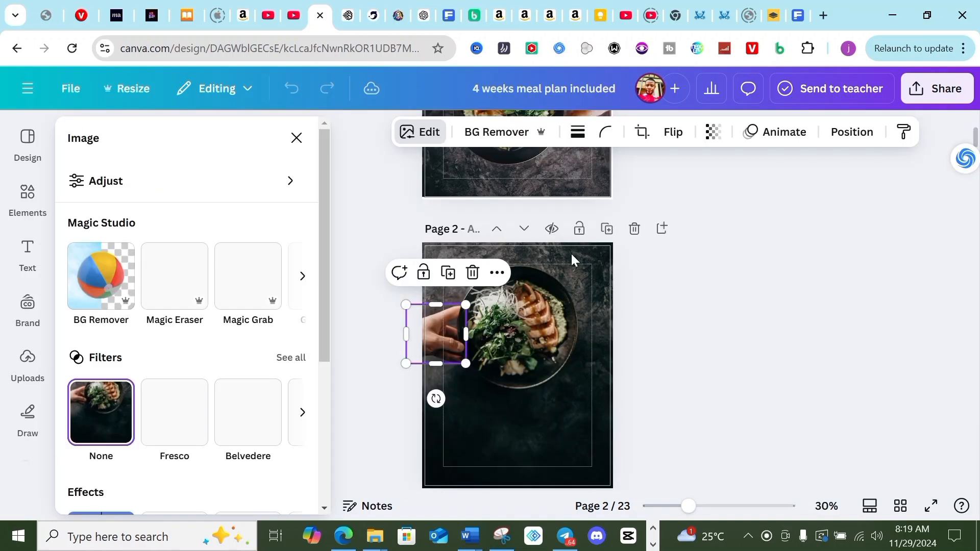
pyautogui.moveTo(442, 339); pyautogui.dragTo(500, 432)
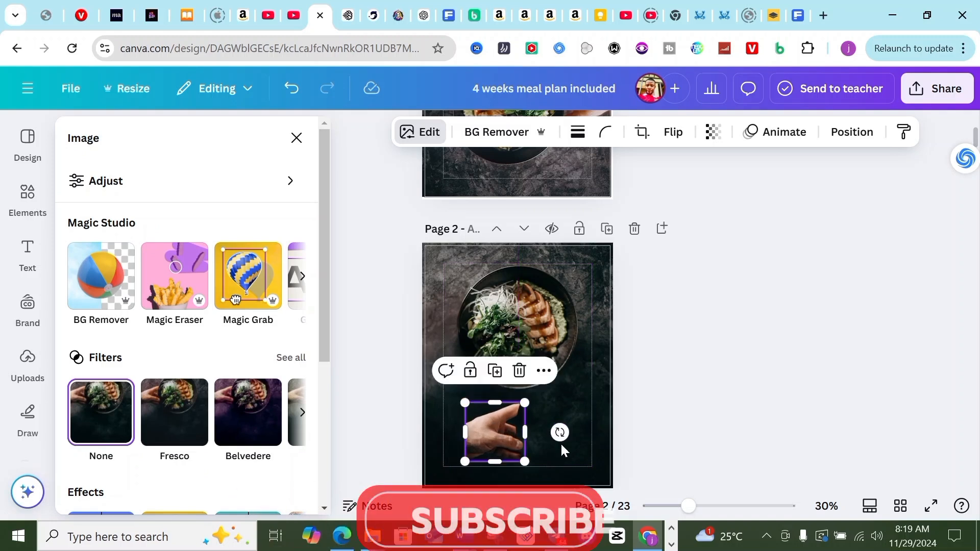
pyautogui.press('Delete')
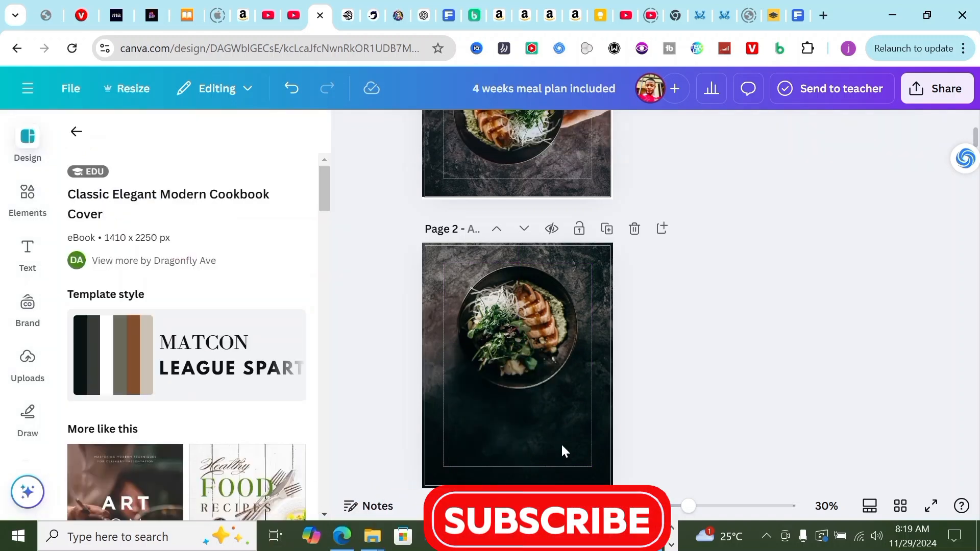
# Flip page 2's background photo vertically so the bowl sits in the lower half of the page
pyautogui.click(511, 335)
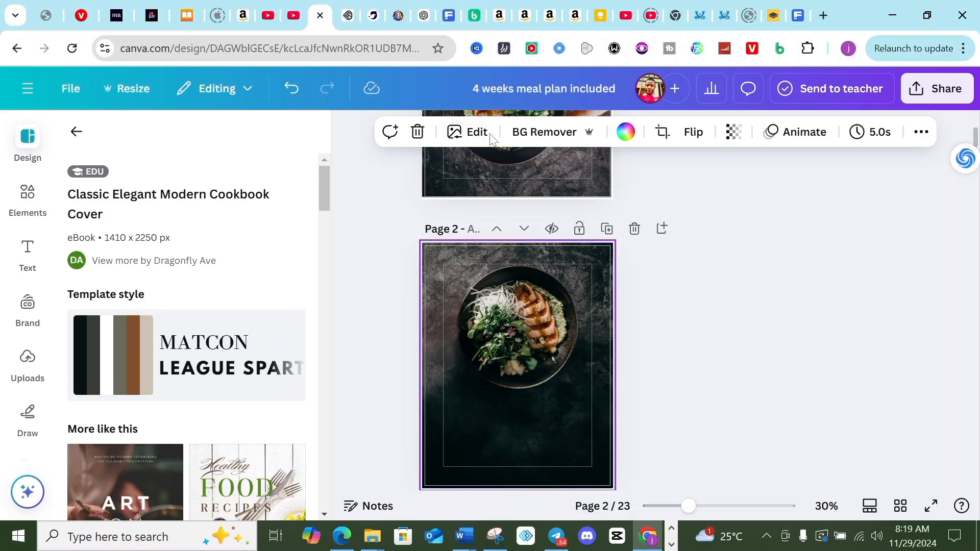
pyautogui.click(473, 134)
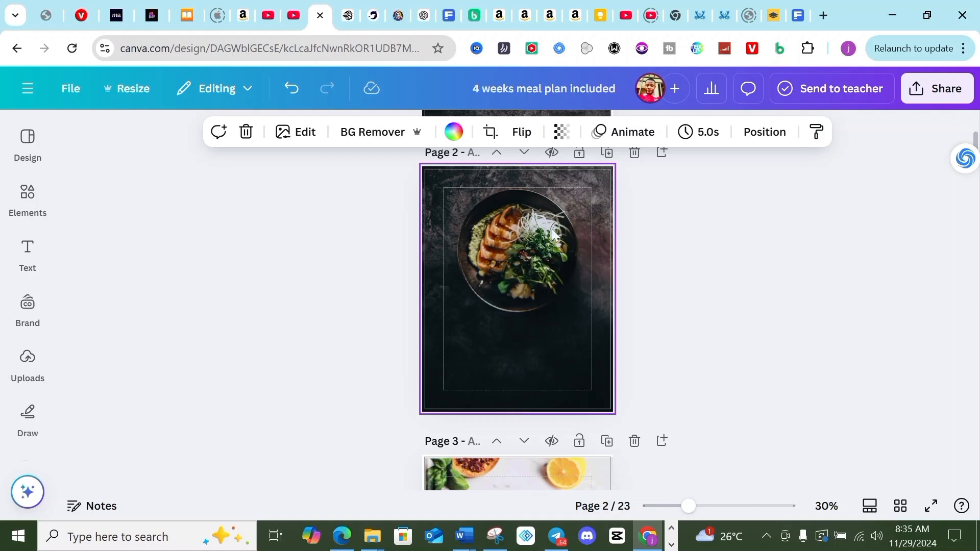
pyautogui.click(521, 132)
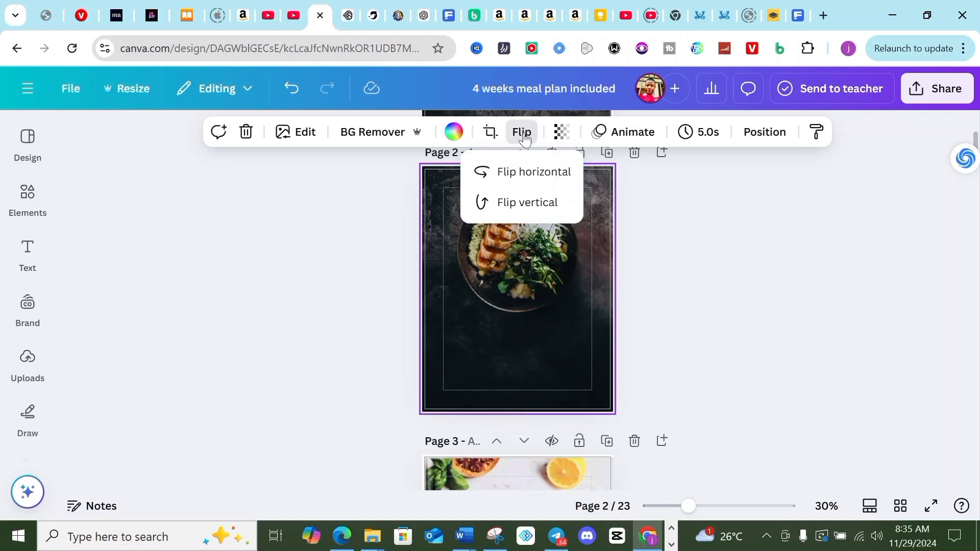
pyautogui.click(493, 206)
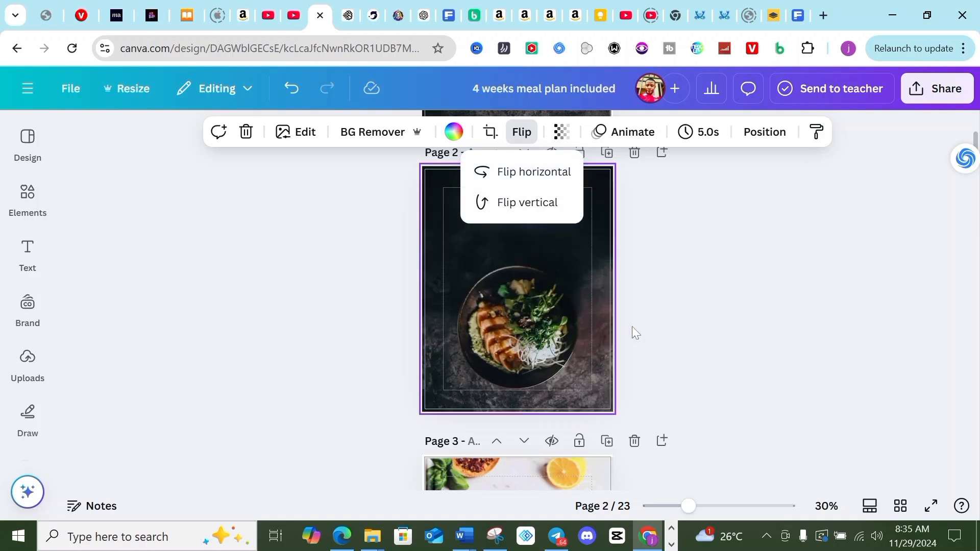
# Separate the whole bowl from page 2's background with Magic Grab, painting over it with a size 40 brush
pyautogui.click(302, 133)
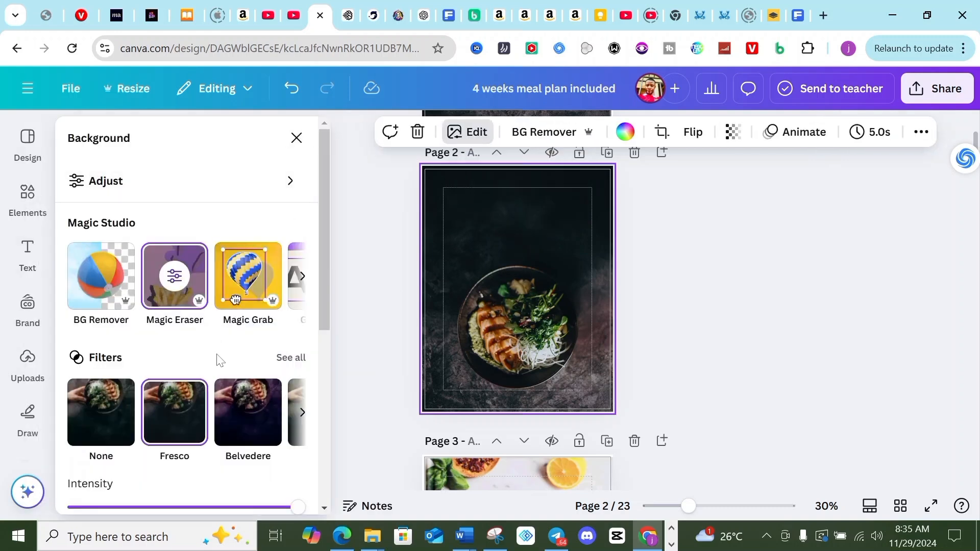
pyautogui.click(244, 295)
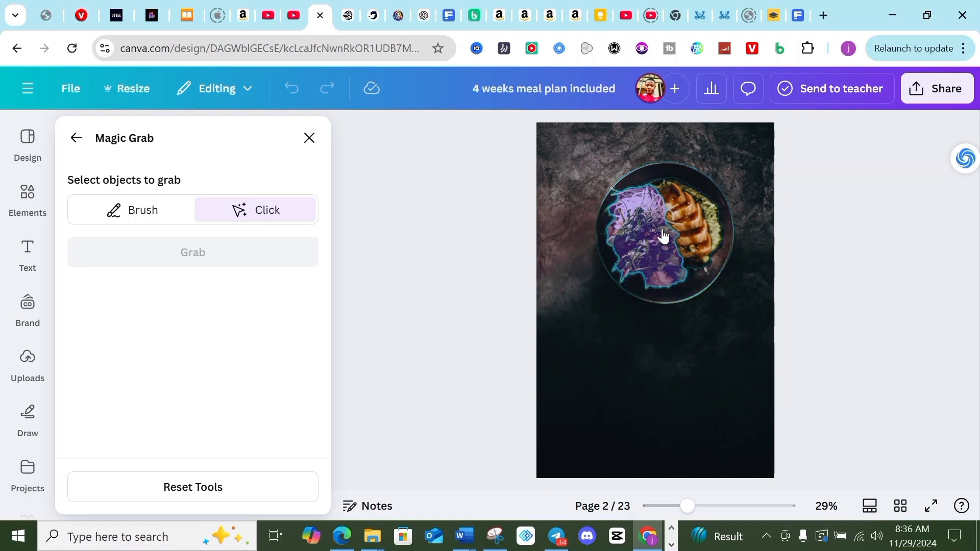
pyautogui.click(142, 216)
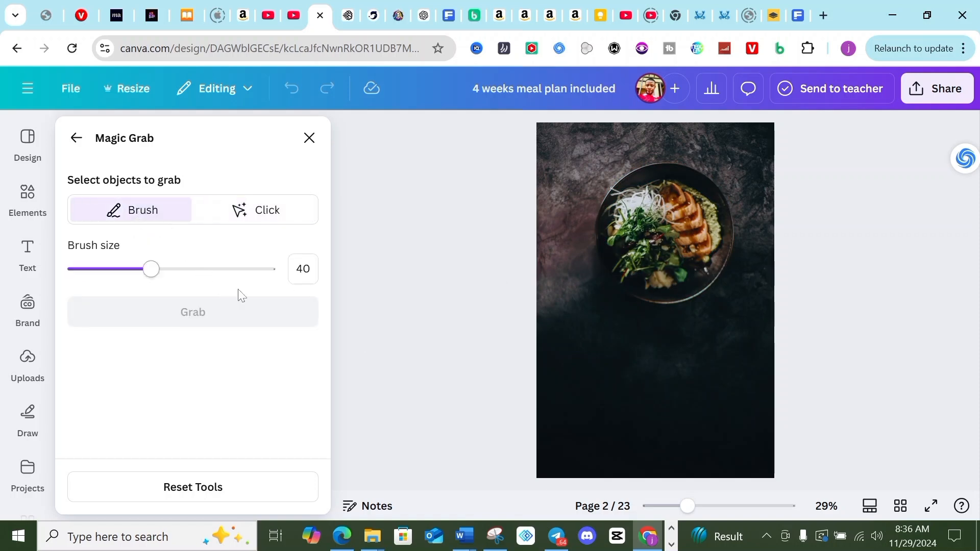
pyautogui.moveTo(648, 182)
pyautogui.mouseDown()
pyautogui.moveTo(607, 204)
pyautogui.moveTo(614, 259)
pyautogui.moveTo(668, 297)
pyautogui.moveTo(696, 291)
pyautogui.moveTo(714, 188)
pyautogui.moveTo(681, 181)
pyautogui.moveTo(704, 231)
pyautogui.moveTo(687, 209)
pyautogui.moveTo(681, 231)
pyautogui.moveTo(640, 218)
pyautogui.moveTo(649, 261)
pyautogui.mouseUp()
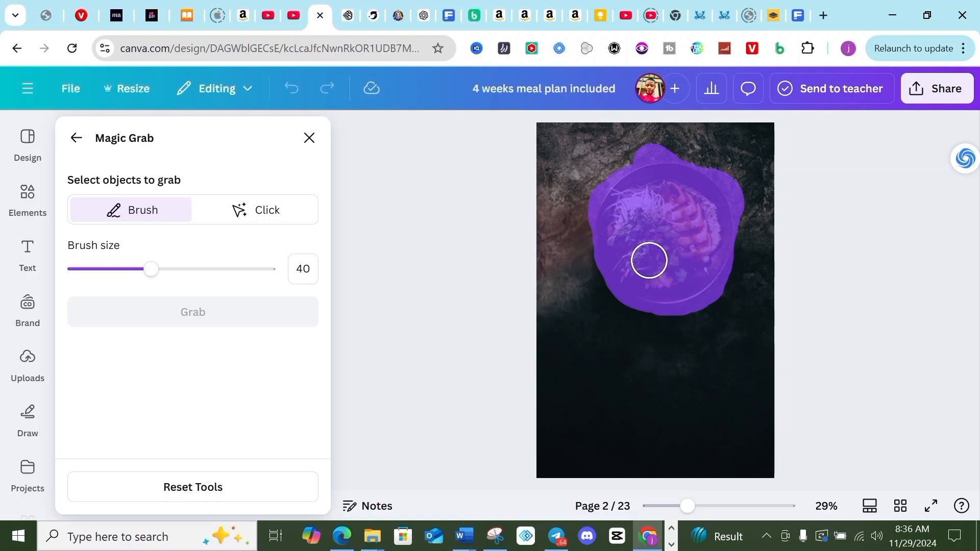
pyautogui.click(193, 322)
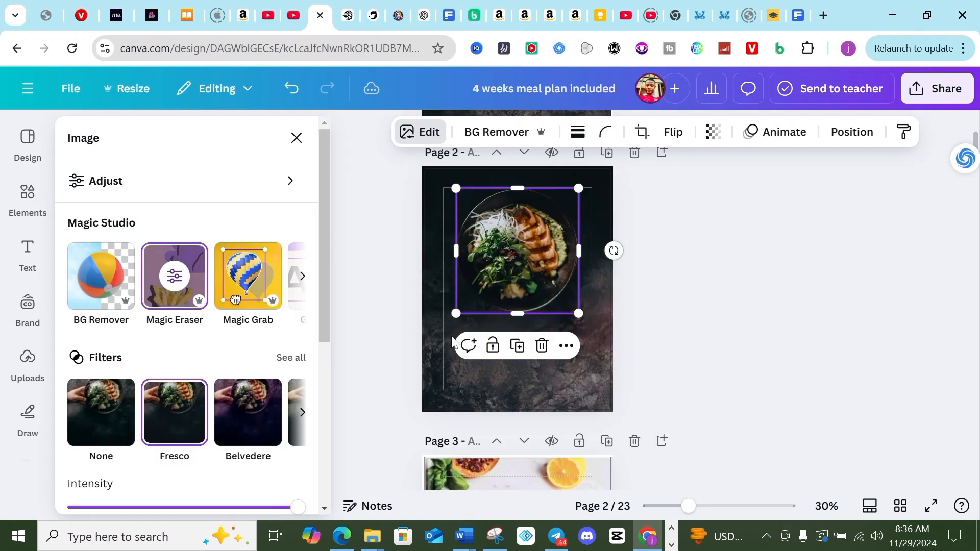
# Move the grabbed bowl to the lower half of page 2, shrink it slightly and adjust its position inside the margins
pyautogui.moveTo(514, 270); pyautogui.dragTo(505, 329)
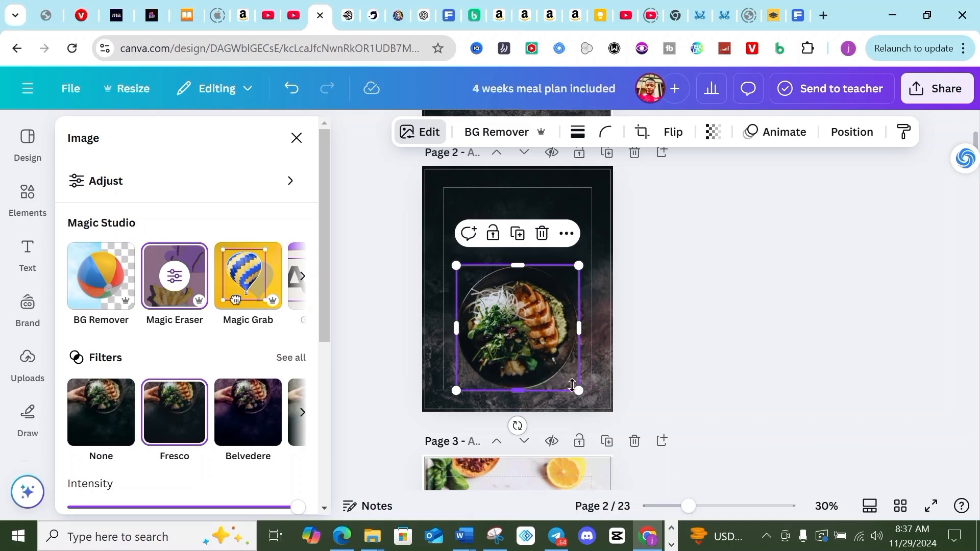
pyautogui.moveTo(578, 390); pyautogui.dragTo(552, 359)
pyautogui.moveTo(494, 308); pyautogui.dragTo(503, 335)
pyautogui.moveTo(470, 386); pyautogui.dragTo(455, 387)
pyautogui.moveTo(503, 353); pyautogui.dragTo(502, 344)
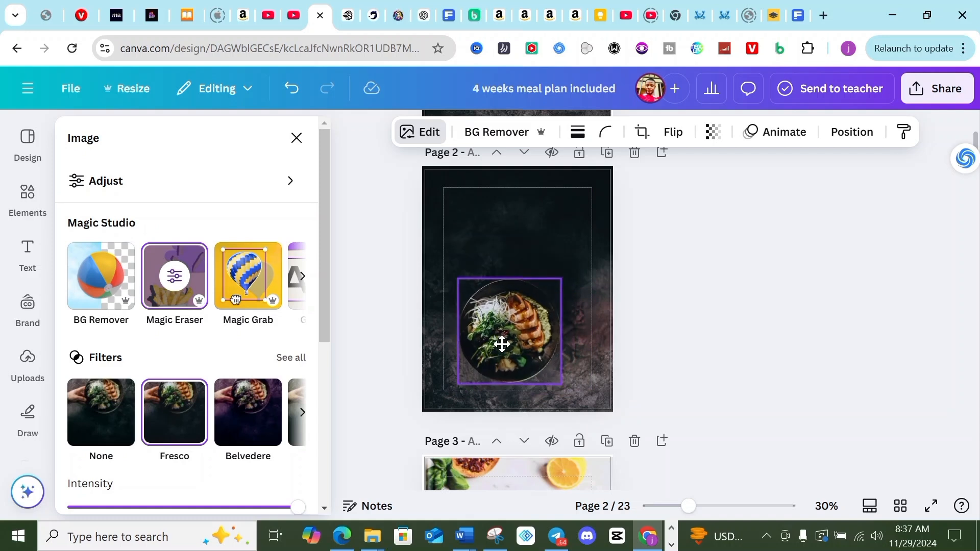
# Move the dark Endometriosis Diet Meal Plan cover with the green subtitle band from page 12 up to page 3, directly after the bowl page
pyautogui.scroll(-15, 514, 395)
pyautogui.scroll(-15, 518, 387)
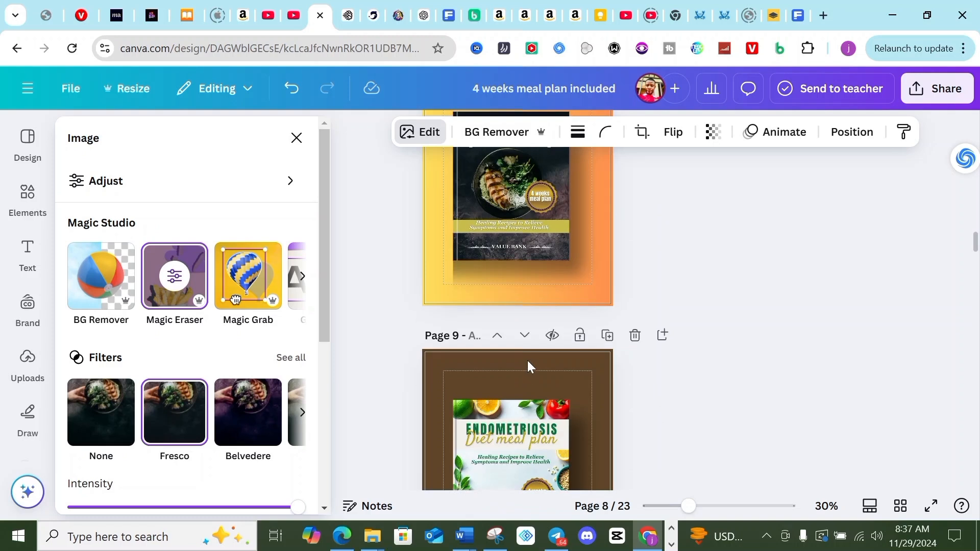
pyautogui.scroll(-12, 527, 365)
pyautogui.scroll(-3, 528, 366)
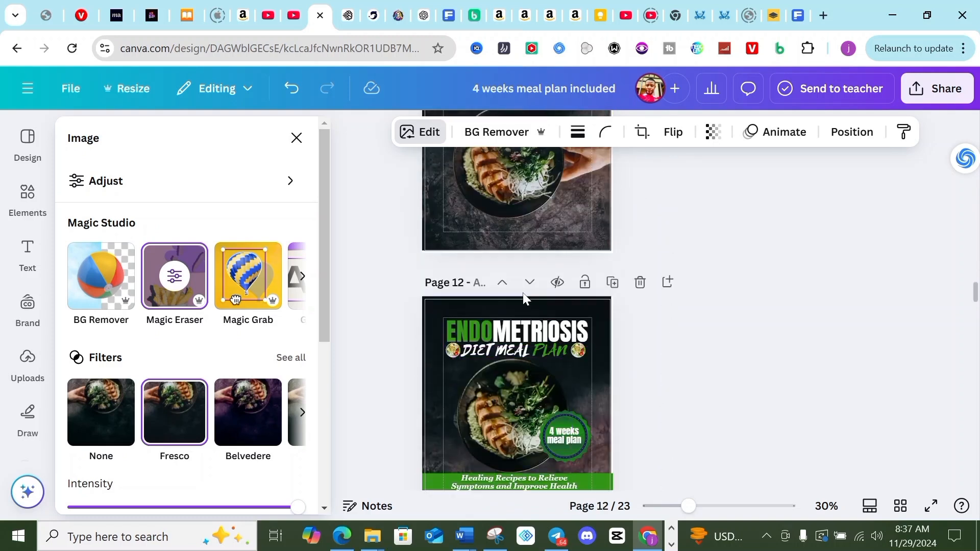
pyautogui.click(504, 284)
pyautogui.scroll(8, 506, 271)
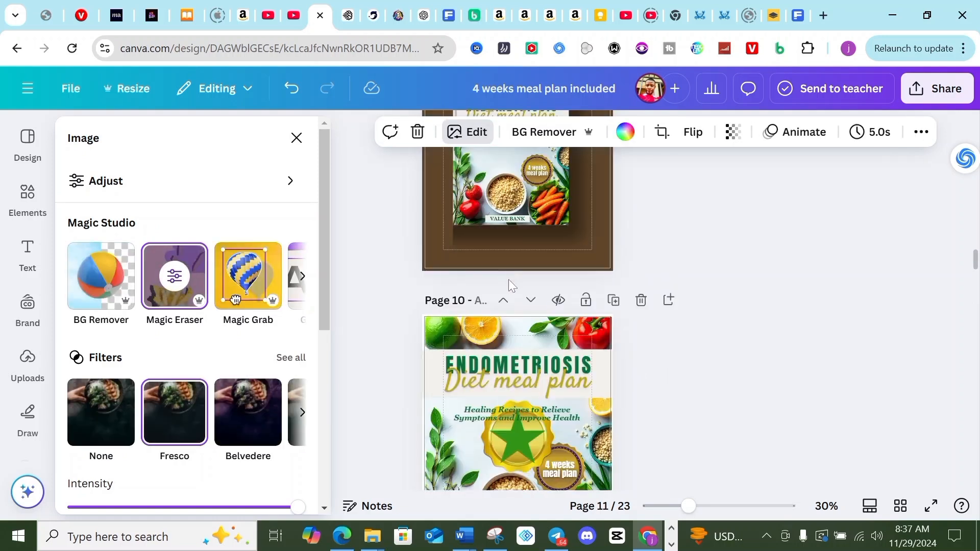
pyautogui.scroll(-5, 512, 285)
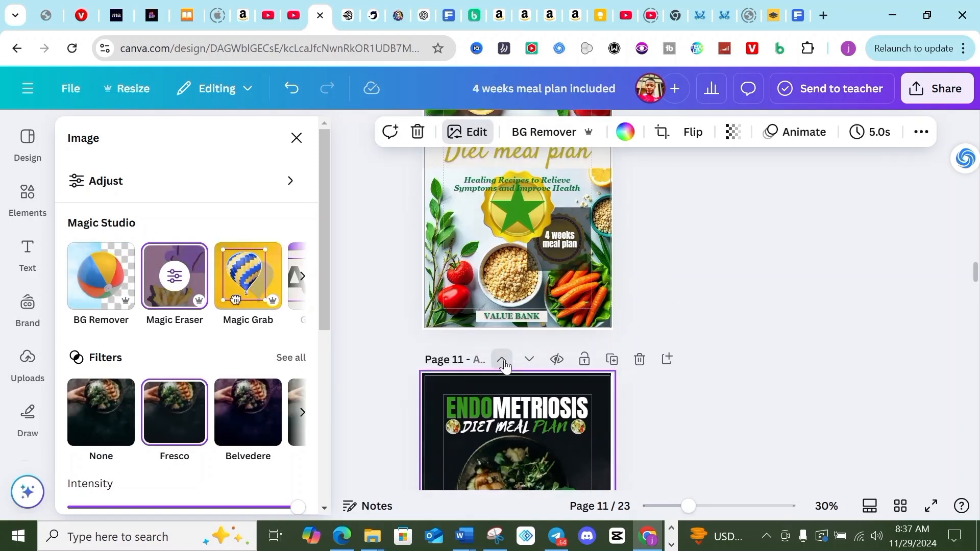
pyautogui.click(502, 361)
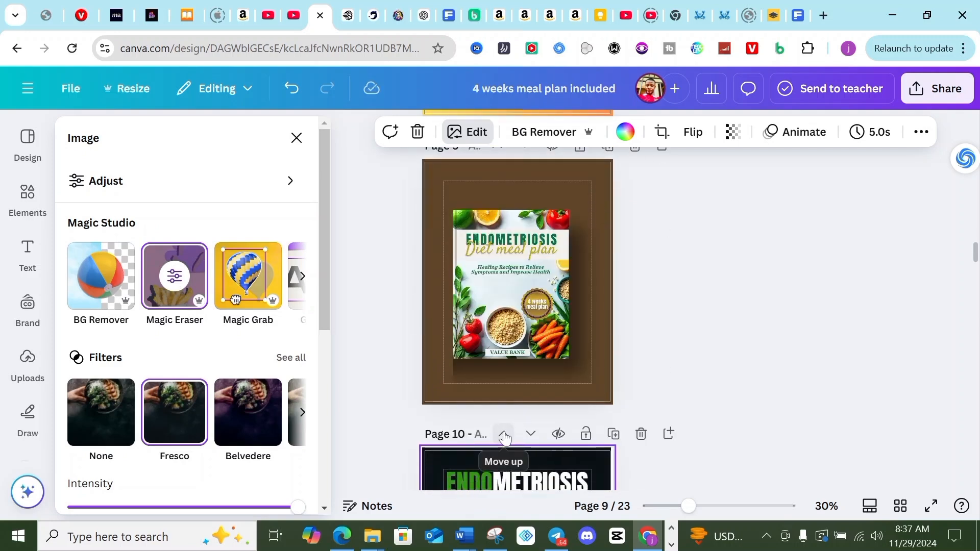
pyautogui.click(504, 436)
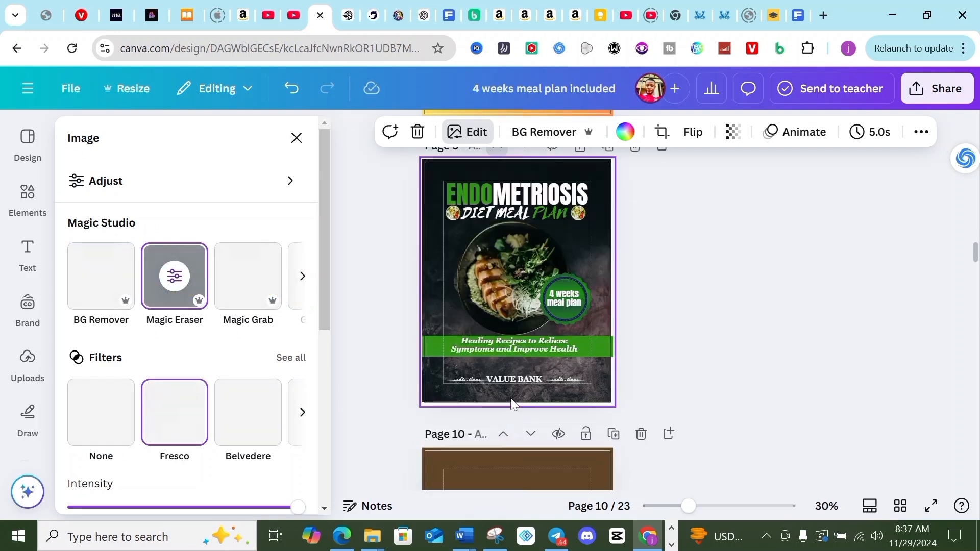
pyautogui.scroll(5, 515, 383)
pyautogui.scroll(-4, 514, 392)
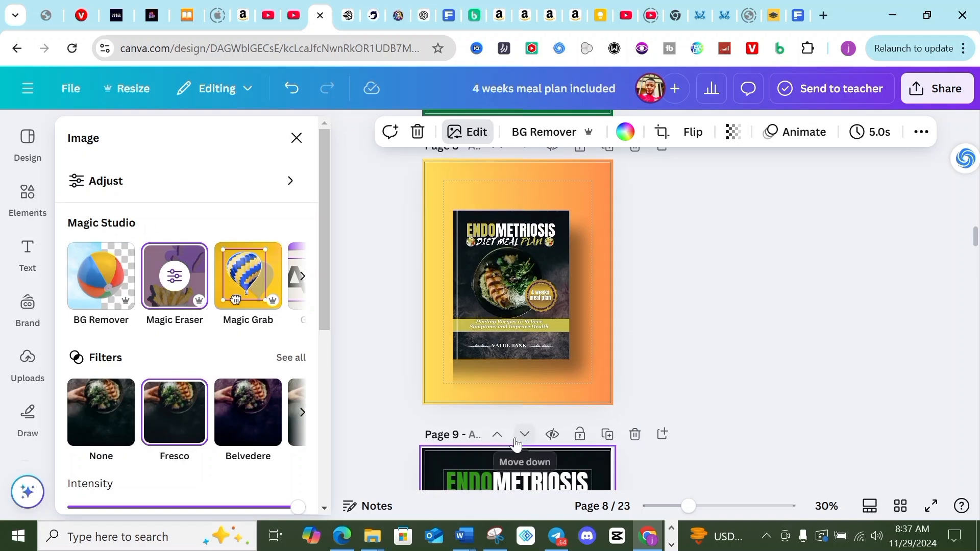
pyautogui.click(497, 437)
pyautogui.scroll(6, 510, 301)
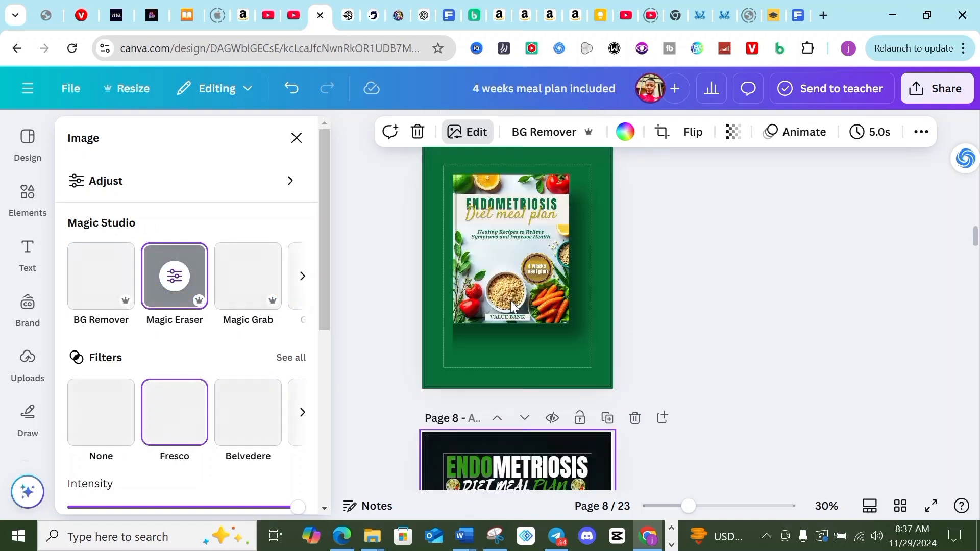
pyautogui.scroll(-2, 508, 351)
pyautogui.scroll(-3, 509, 350)
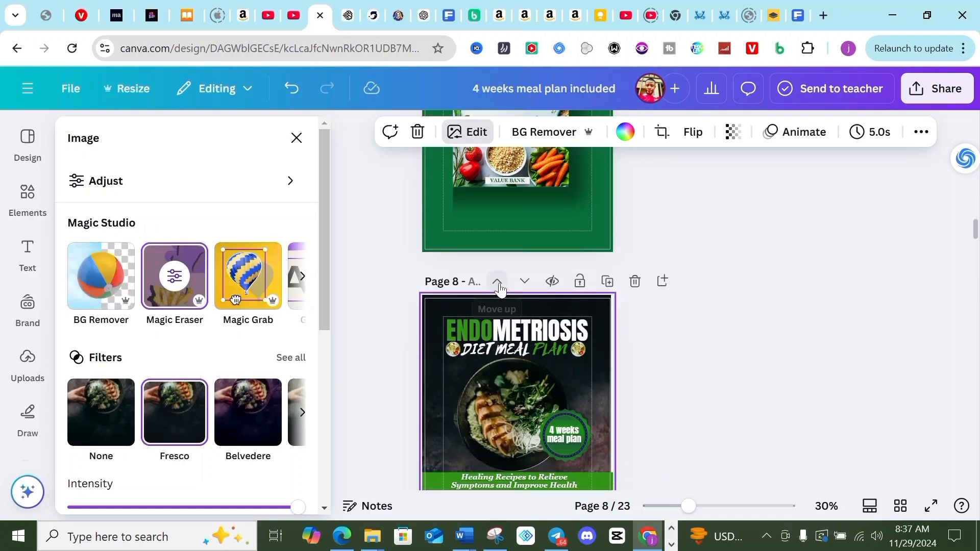
pyautogui.click(498, 283)
pyautogui.scroll(6, 501, 298)
pyautogui.scroll(-3, 502, 314)
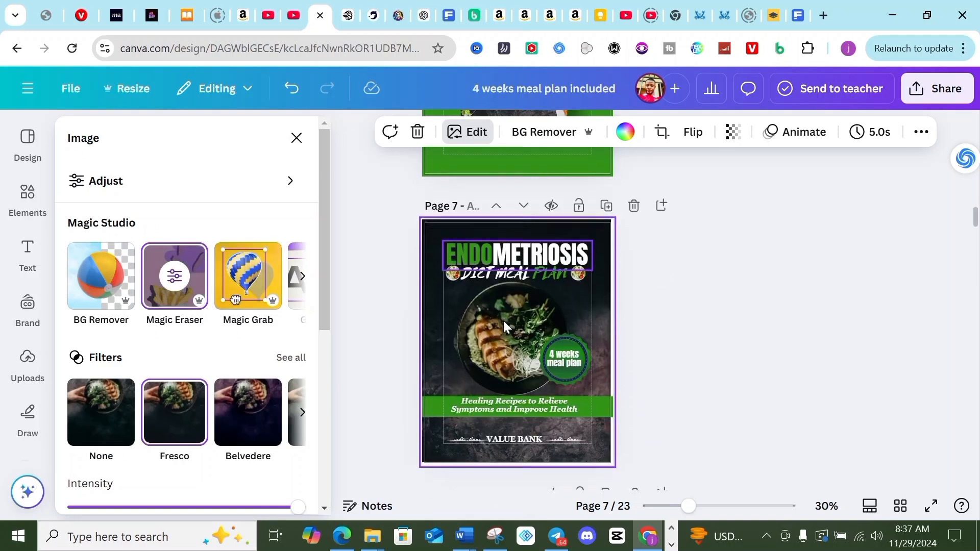
pyautogui.click(496, 206)
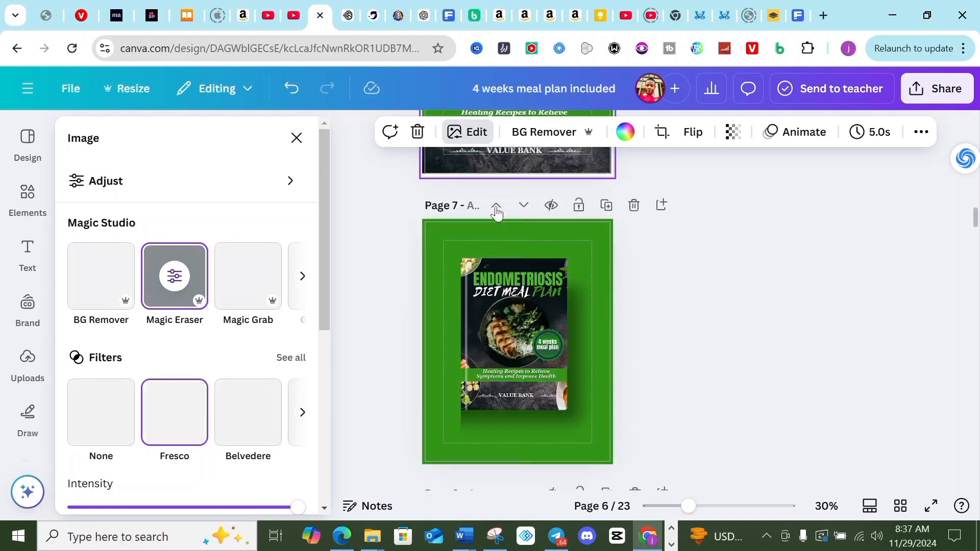
pyautogui.scroll(6, 490, 220)
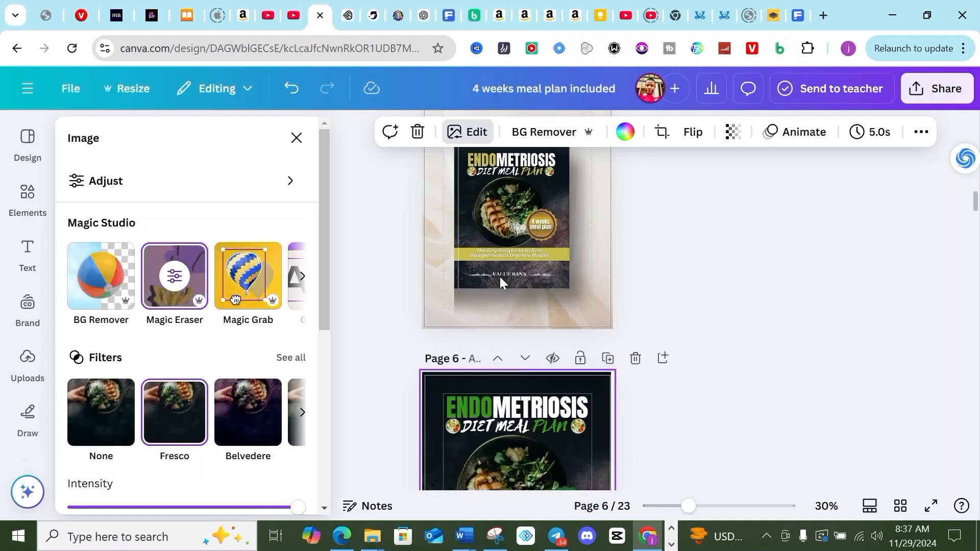
pyautogui.click(498, 358)
pyautogui.scroll(3, 503, 357)
pyautogui.scroll(8, 504, 354)
pyautogui.scroll(-3, 507, 356)
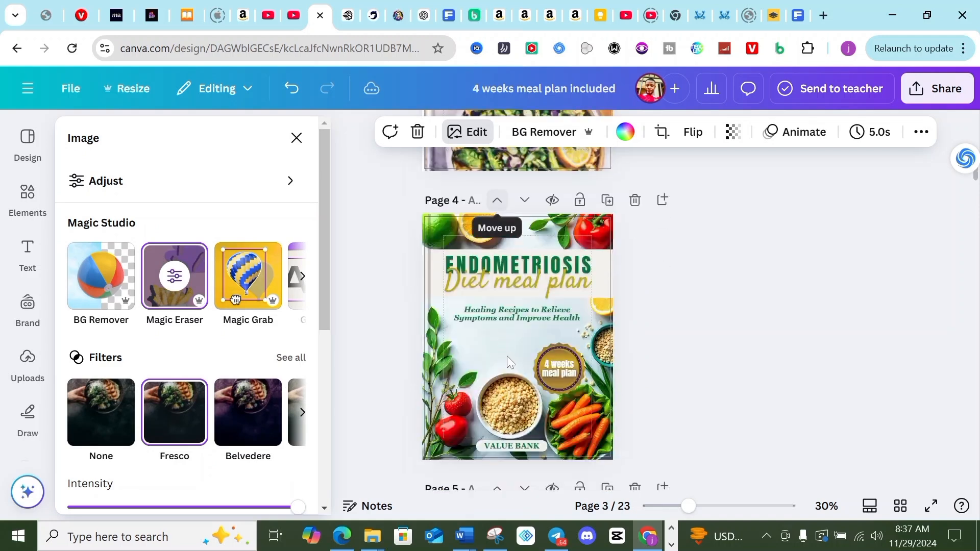
pyautogui.scroll(-3, 516, 373)
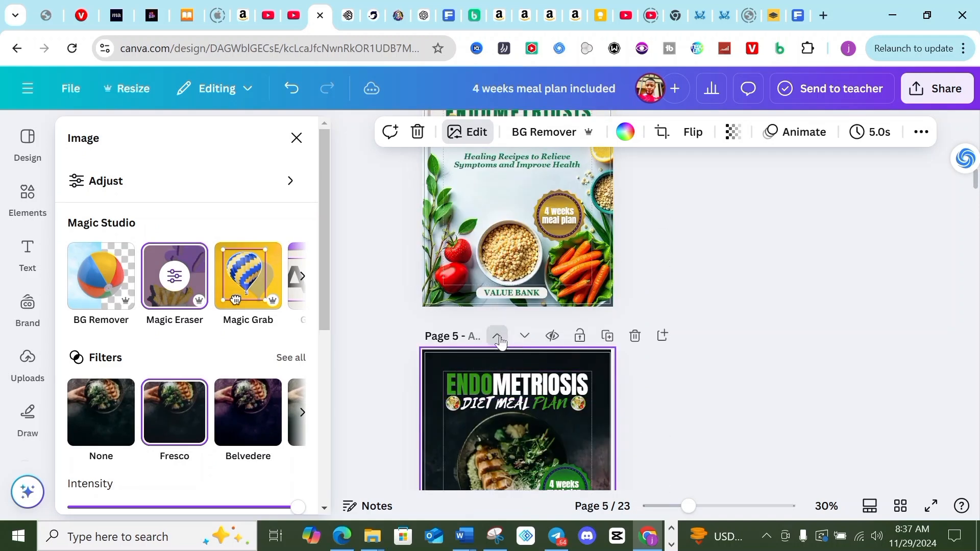
pyautogui.click(497, 336)
pyautogui.scroll(8, 504, 313)
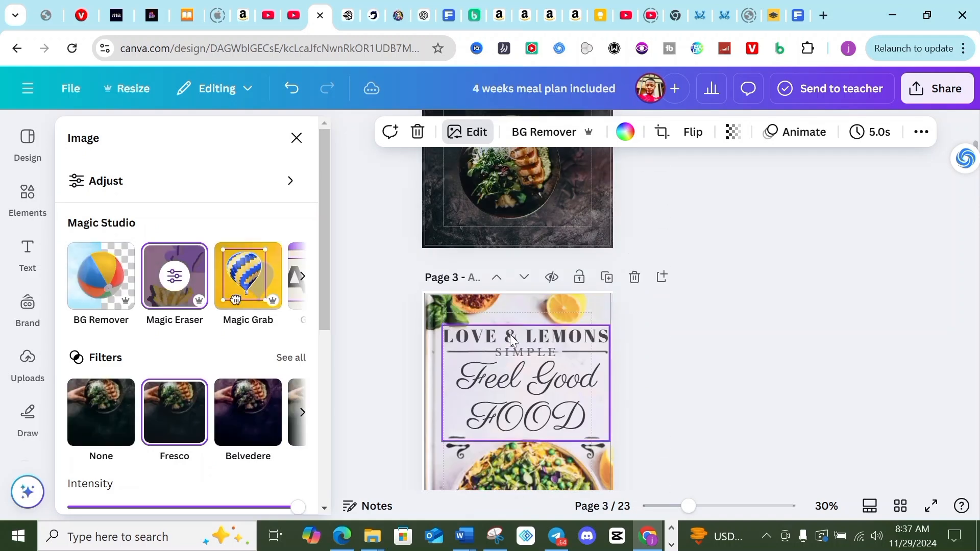
pyautogui.scroll(-3, 510, 335)
pyautogui.click(501, 339)
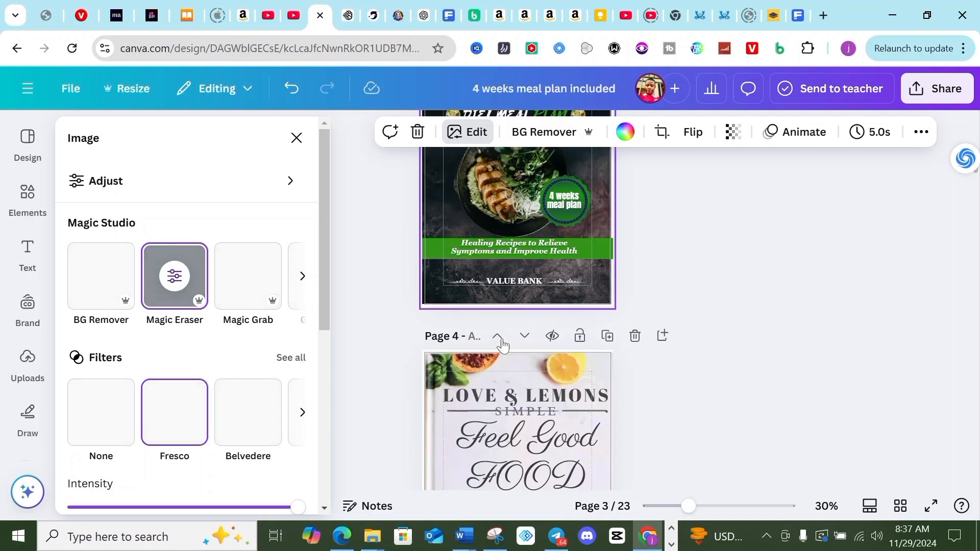
# Shift the bowl on page 2 so it sits horizontally centered within the lower part of the page
pyautogui.scroll(5, 502, 339)
pyautogui.scroll(-3, 502, 337)
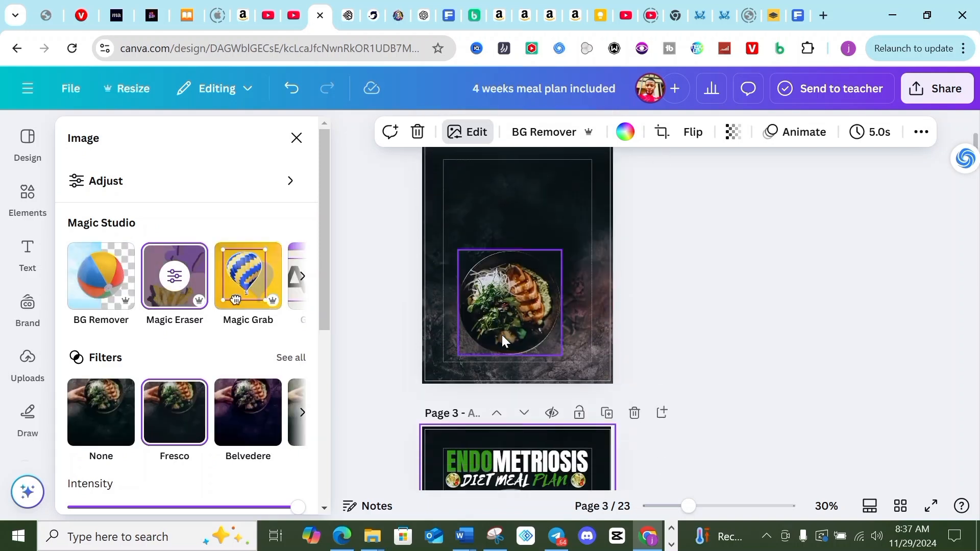
pyautogui.moveTo(500, 326); pyautogui.dragTo(542, 317)
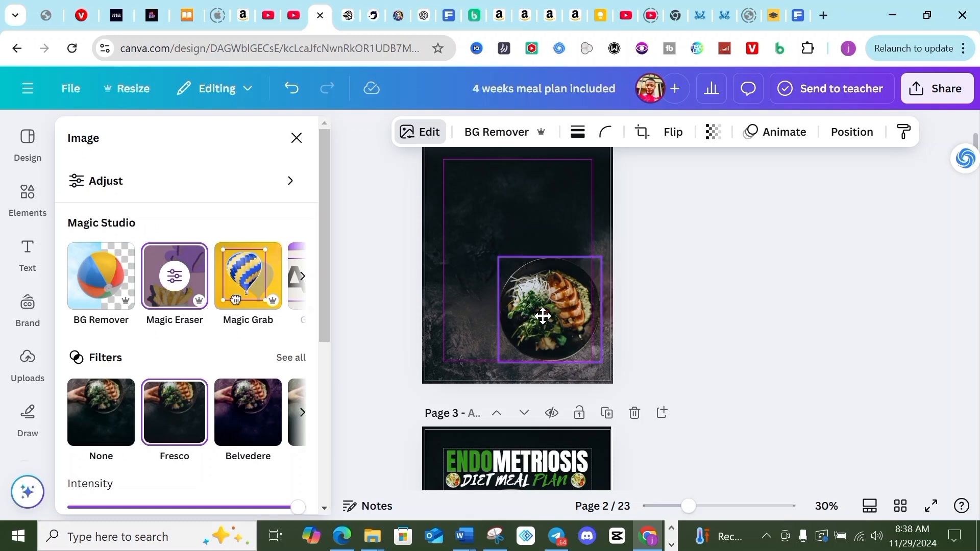
pyautogui.moveTo(542, 317); pyautogui.dragTo(514, 308)
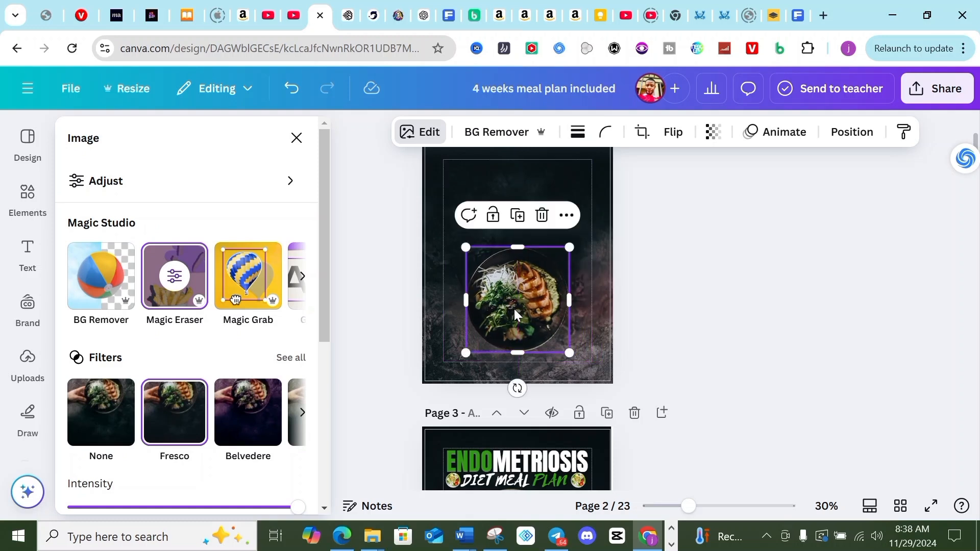
# Compare the bowl's placement and size on page 2 with the bowl on the Endometriosis cover on page 3
pyautogui.scroll(-5, 513, 308)
pyautogui.scroll(6, 519, 318)
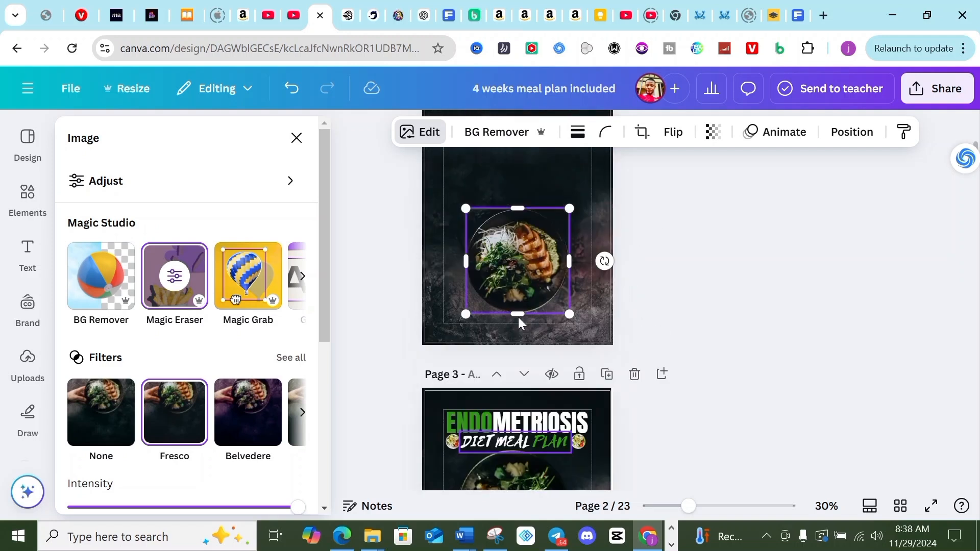
pyautogui.scroll(-4, 506, 298)
pyautogui.scroll(-5, 512, 302)
pyautogui.scroll(7, 514, 302)
pyautogui.scroll(-5, 514, 304)
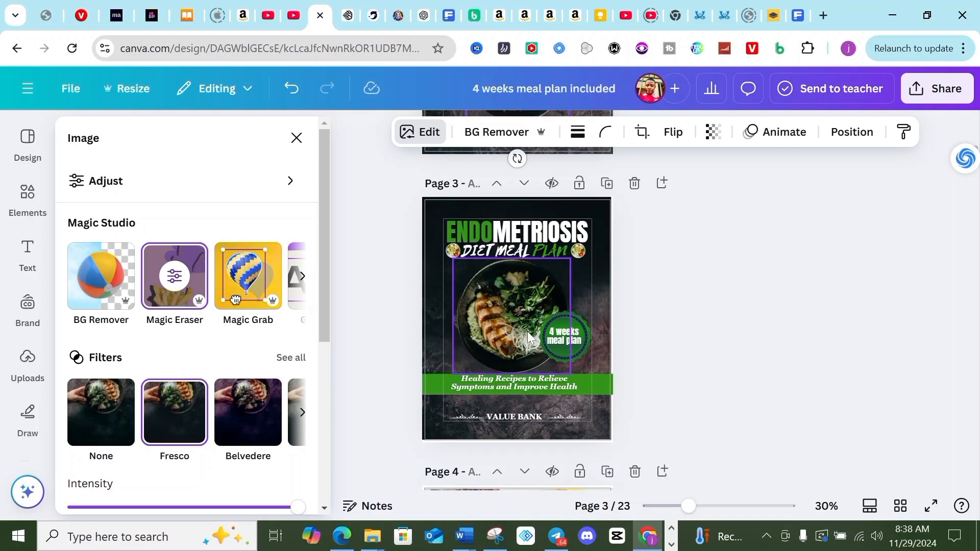
pyautogui.scroll(2, 510, 357)
pyautogui.scroll(4, 513, 363)
pyautogui.scroll(-4, 512, 352)
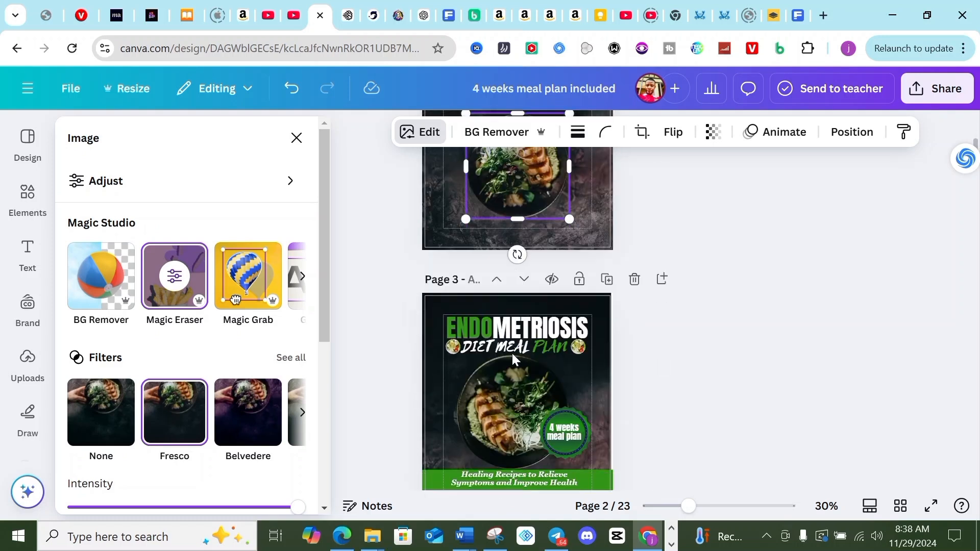
pyautogui.scroll(3, 510, 337)
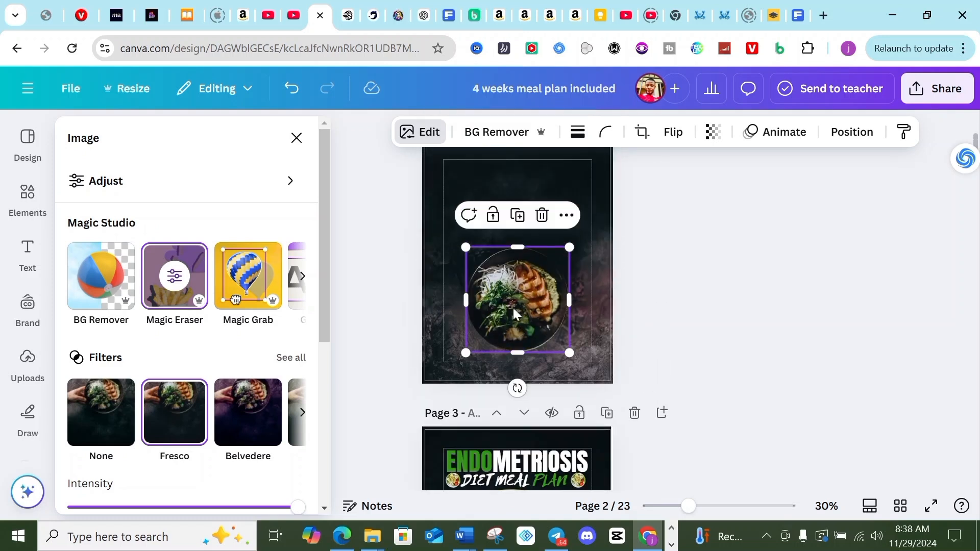
pyautogui.scroll(-4, 523, 306)
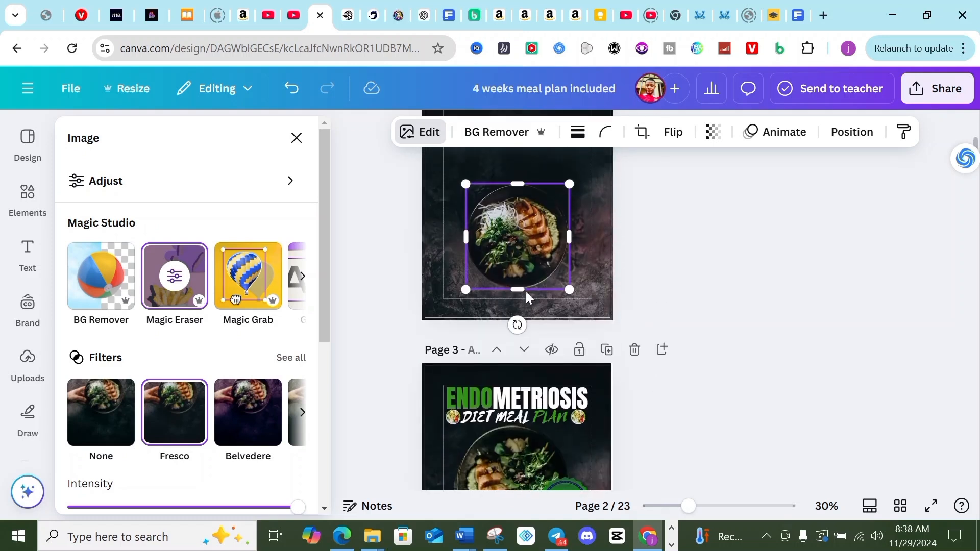
# Move the bowl higher on page 2, enlarge it and center it between the side margins
pyautogui.scroll(3, 529, 302)
pyautogui.moveTo(515, 322); pyautogui.dragTo(504, 271)
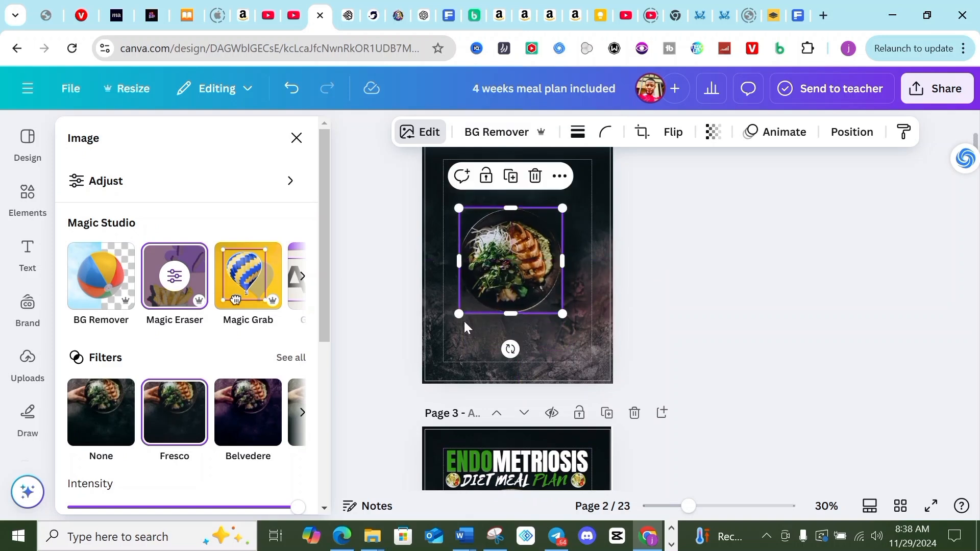
pyautogui.moveTo(458, 315); pyautogui.dragTo(453, 322)
pyautogui.moveTo(562, 321); pyautogui.dragTo(579, 333)
pyautogui.moveTo(514, 296); pyautogui.dragTo(506, 294)
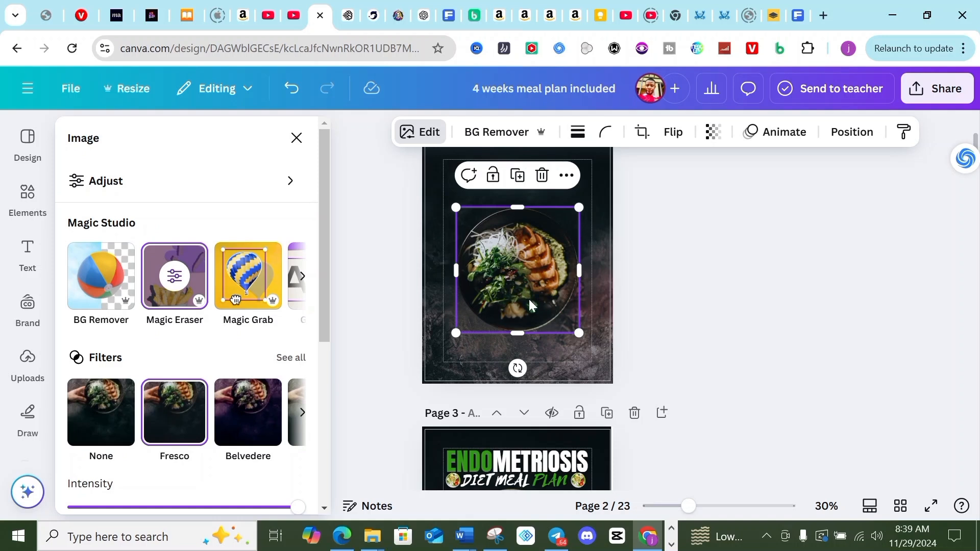
pyautogui.scroll(-2, 514, 259)
pyautogui.scroll(2, 514, 259)
pyautogui.moveTo(401, 23)
pyautogui.scroll(-3, 522, 275)
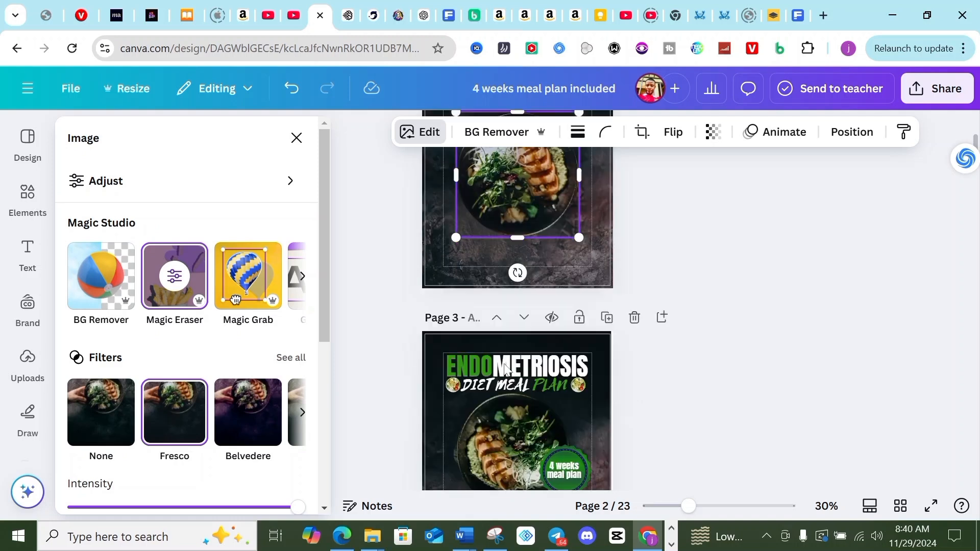
pyautogui.scroll(3, 528, 358)
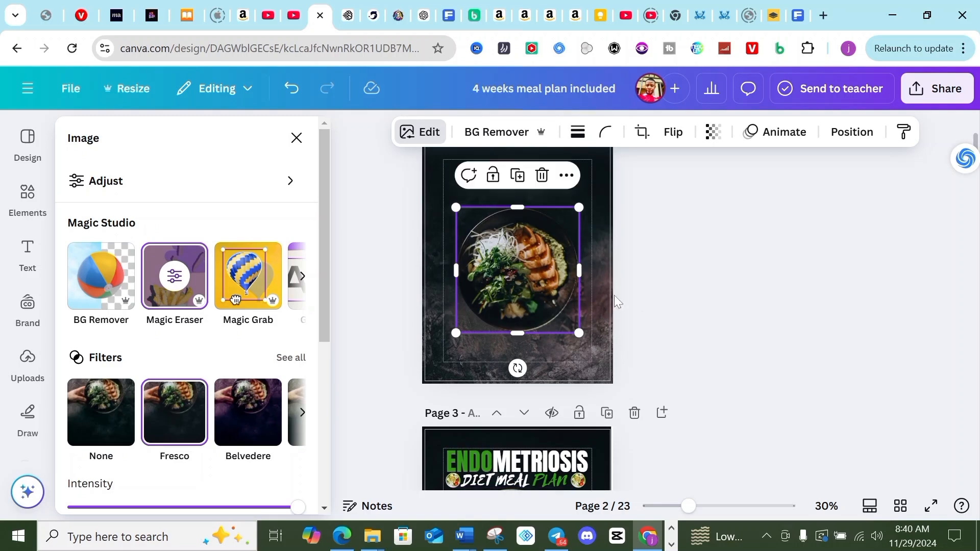
pyautogui.click(615, 296)
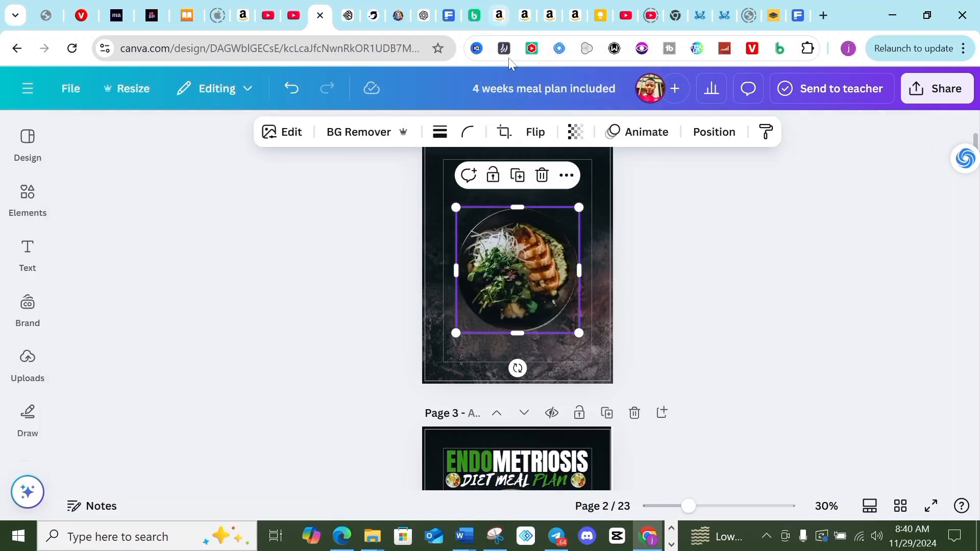
# Examine the title lettering and layout of the Galveston diet cookbook covers in the Amazon results, and return to the Canva design
pyautogui.click(506, 15)
pyautogui.moveTo(498, 291)
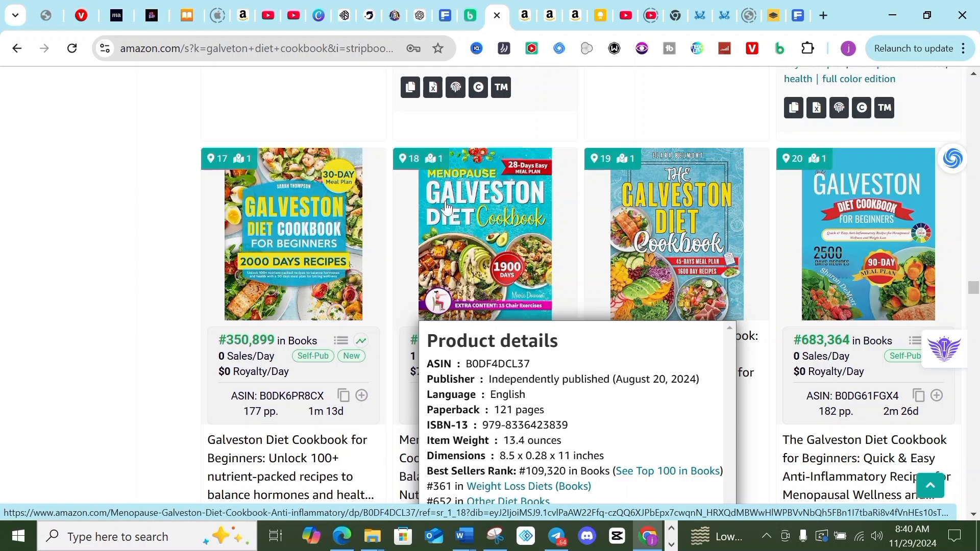
pyautogui.scroll(-10, 447, 177)
pyautogui.scroll(-8, 274, 256)
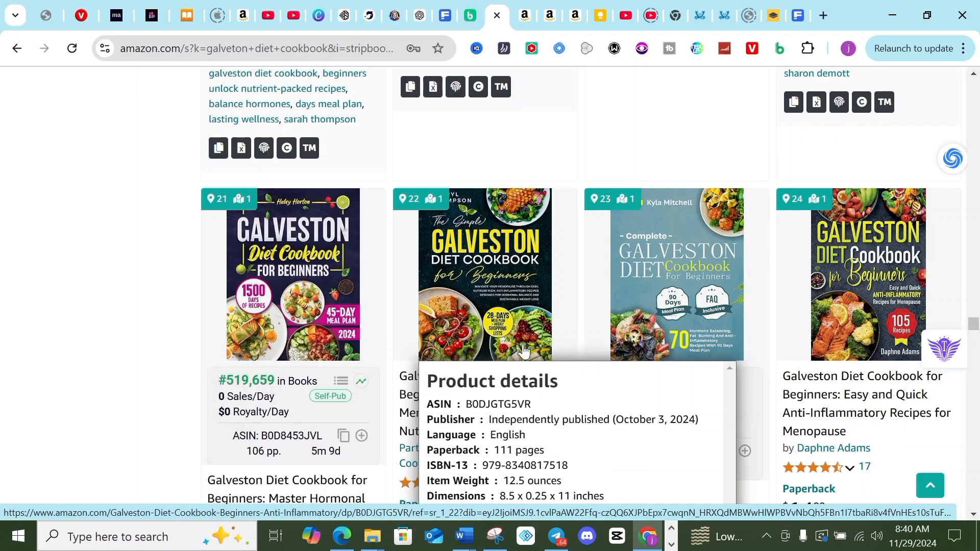
pyautogui.moveTo(635, 283)
pyautogui.scroll(-1, 674, 301)
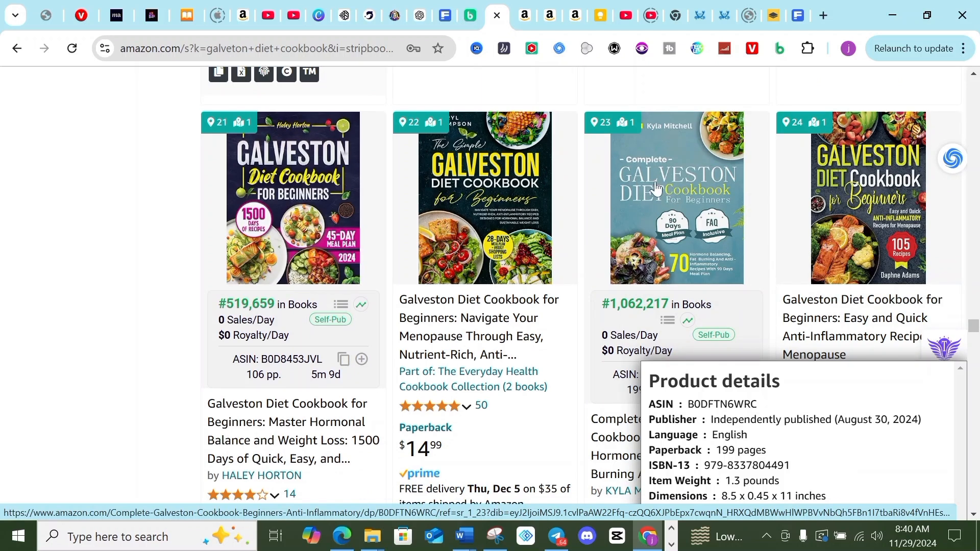
pyautogui.moveTo(488, 173)
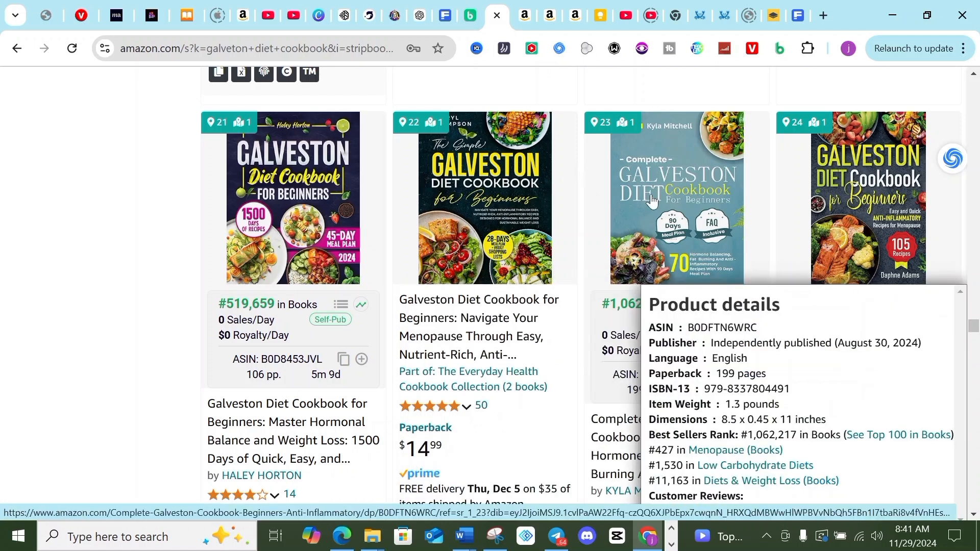
pyautogui.moveTo(279, 166)
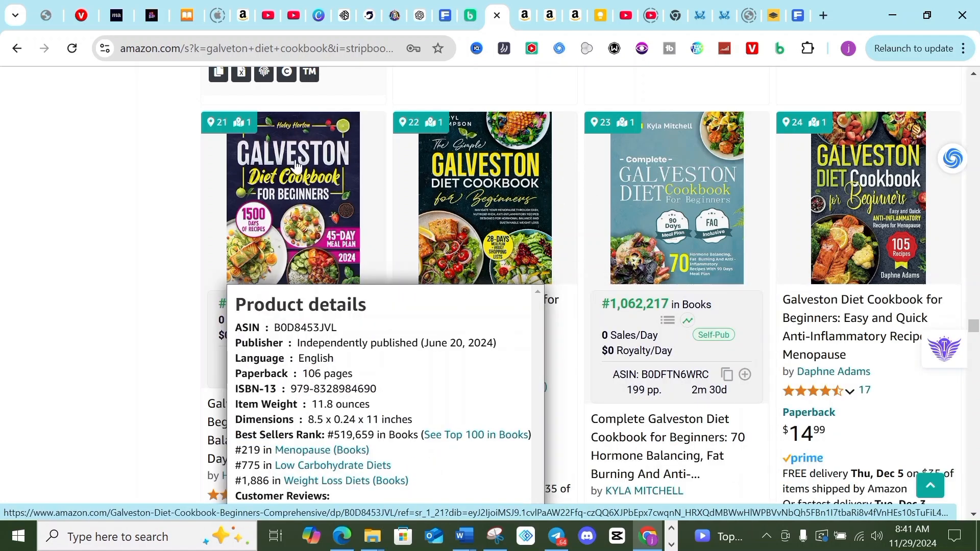
pyautogui.scroll(-1, 316, 170)
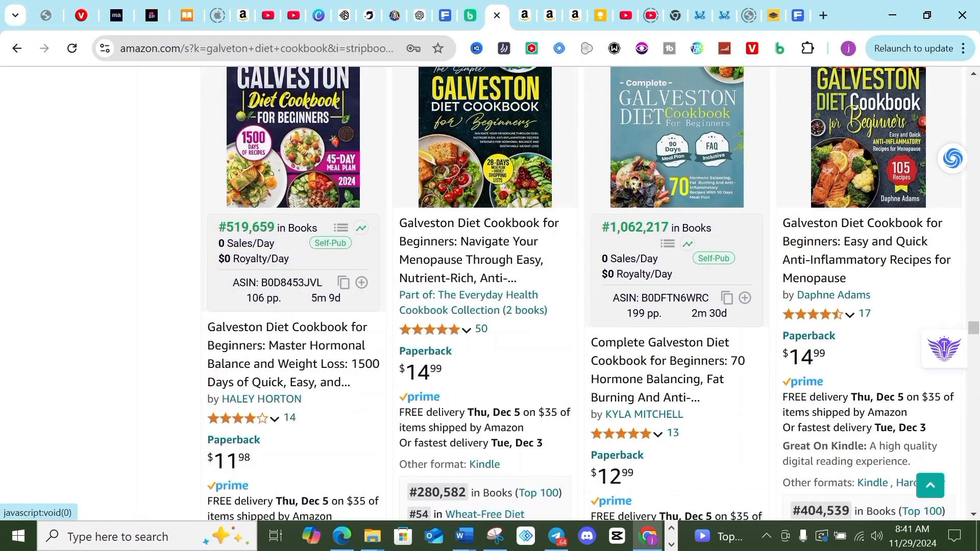
pyautogui.scroll(1, 782, 223)
pyautogui.moveTo(844, 207)
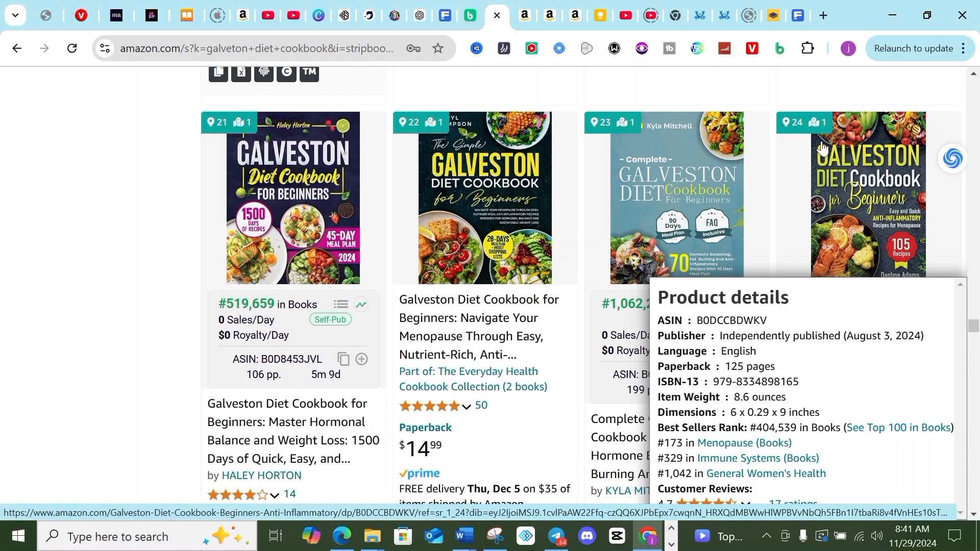
pyautogui.click(320, 24)
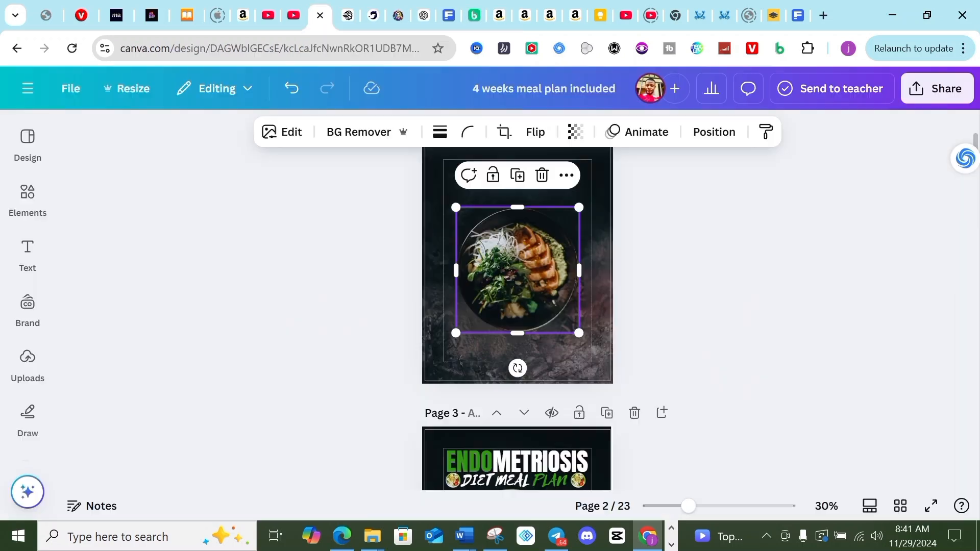
pyautogui.scroll(-2, 533, 315)
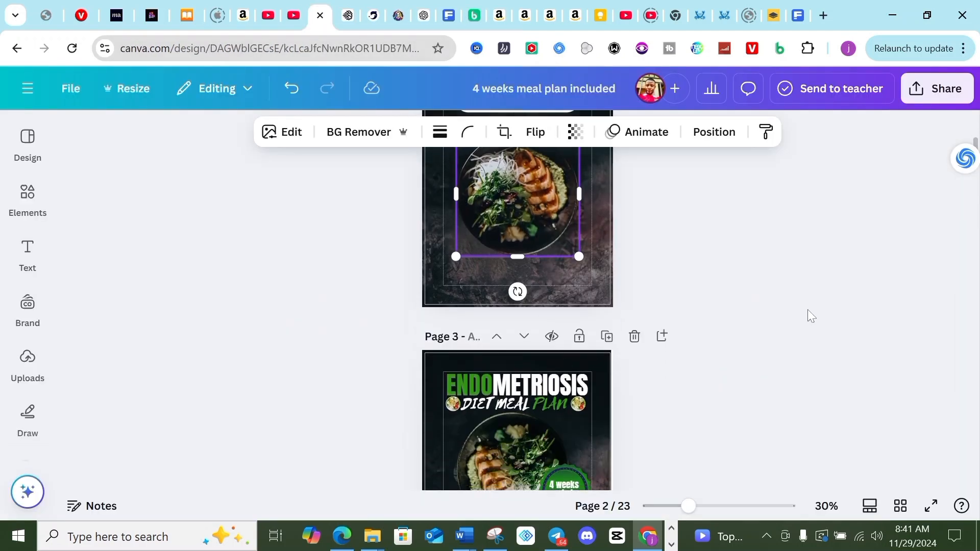
pyautogui.click(735, 301)
pyautogui.scroll(-3, 601, 364)
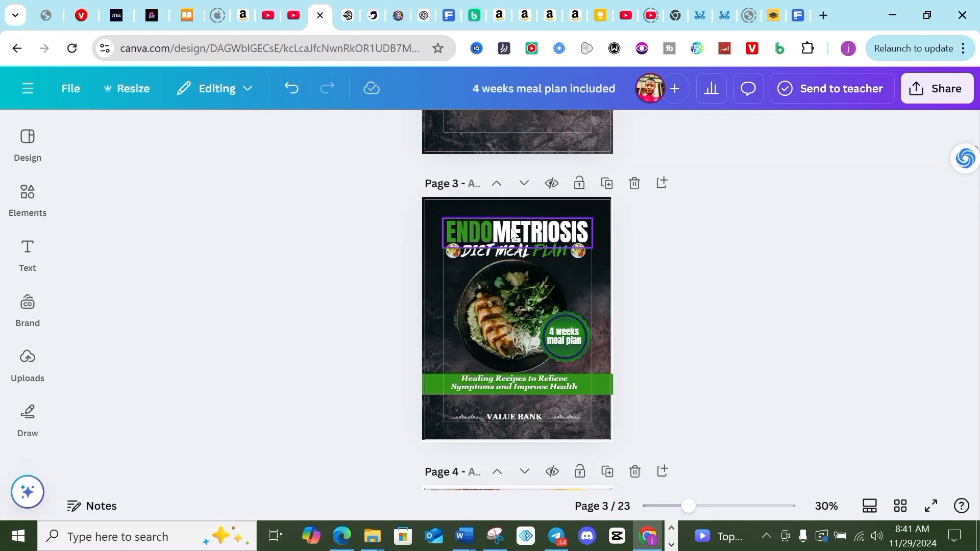
pyautogui.click(513, 233)
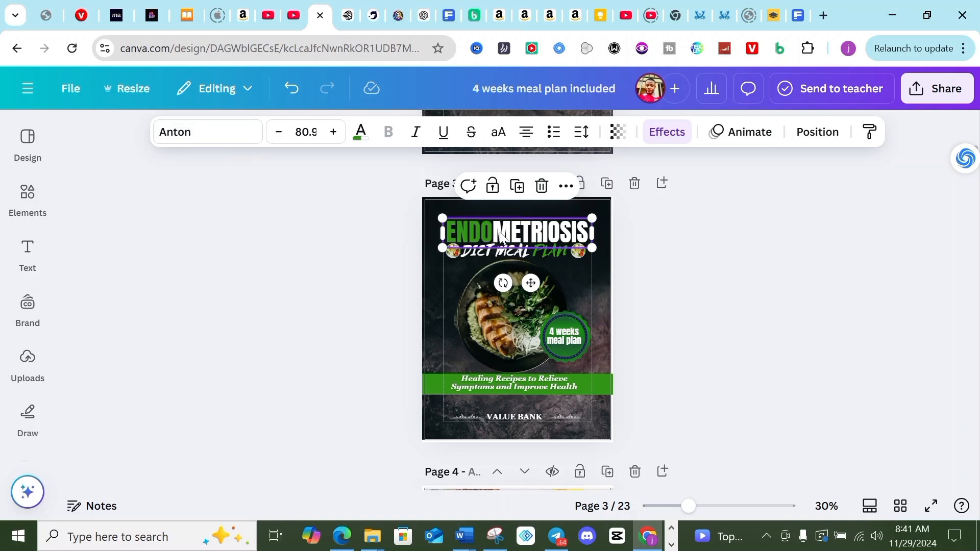
pyautogui.click(517, 186)
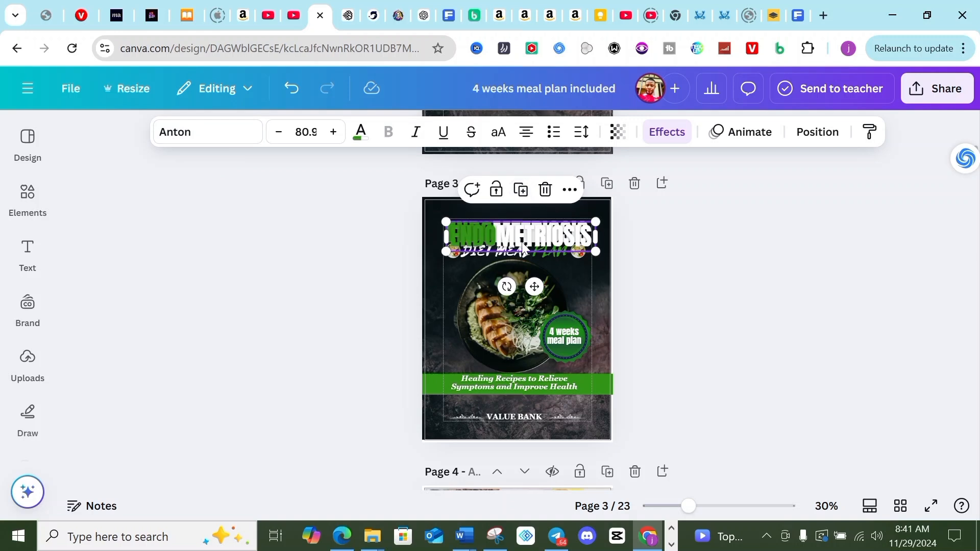
pyautogui.moveTo(520, 207); pyautogui.dragTo(521, 100)
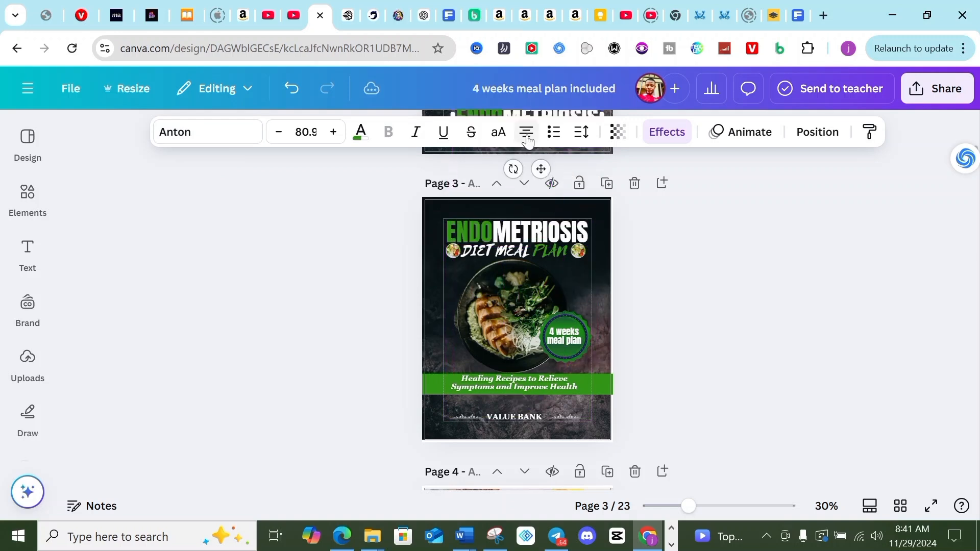
pyautogui.scroll(5, 521, 223)
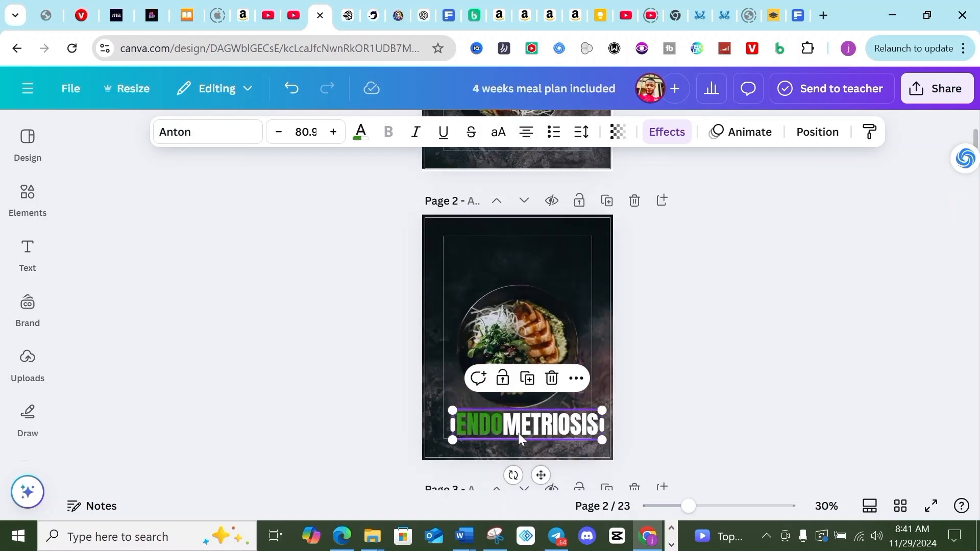
pyautogui.click(551, 386)
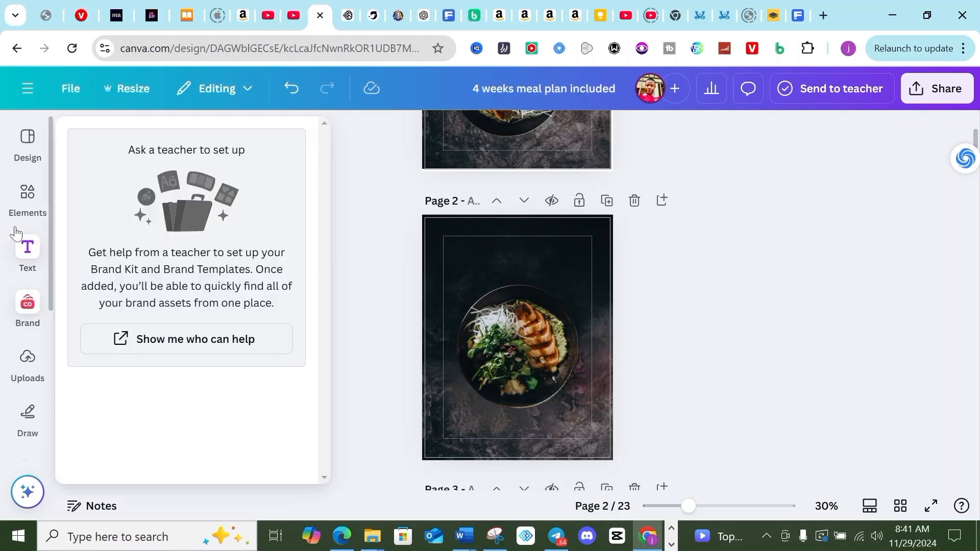
# Add a subheading text box over the bowl on page 2
pyautogui.click(26, 250)
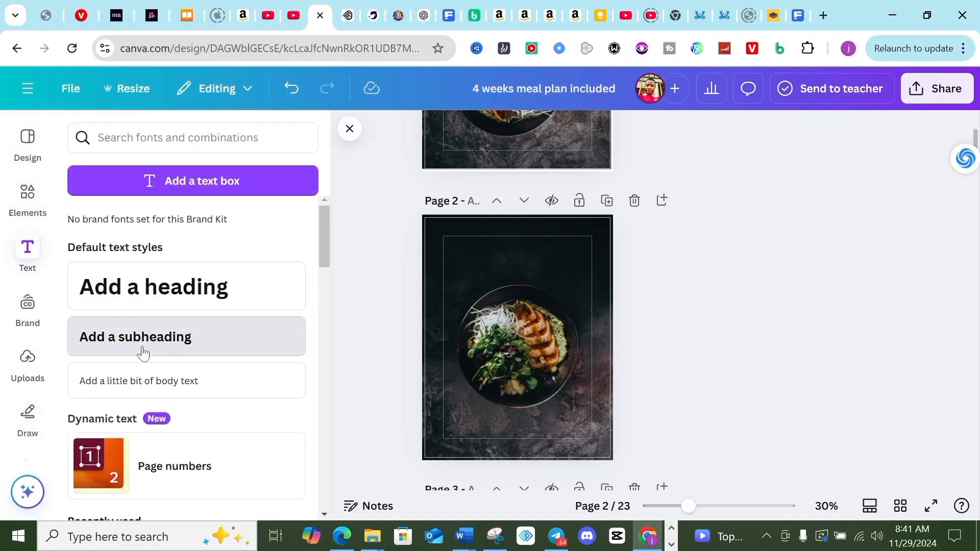
pyautogui.click(141, 343)
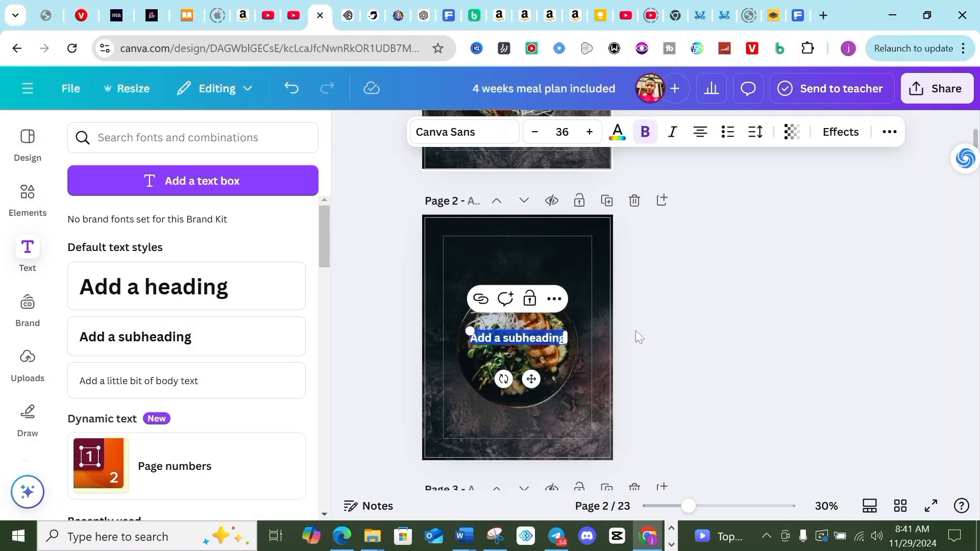
pyautogui.click(587, 331)
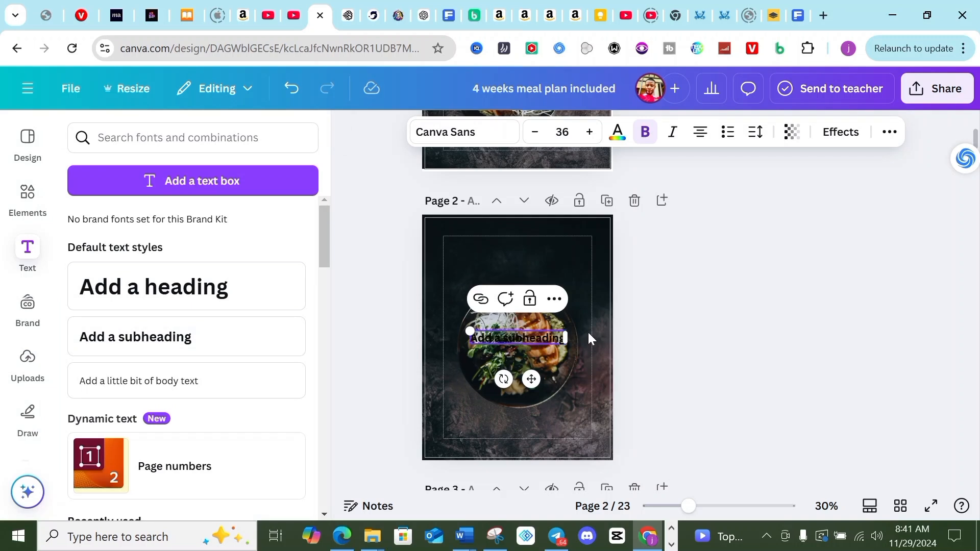
# Move the page 2 subheading above the bowl and set its font to Anton
pyautogui.click(501, 335)
pyautogui.moveTo(501, 335); pyautogui.dragTo(499, 246)
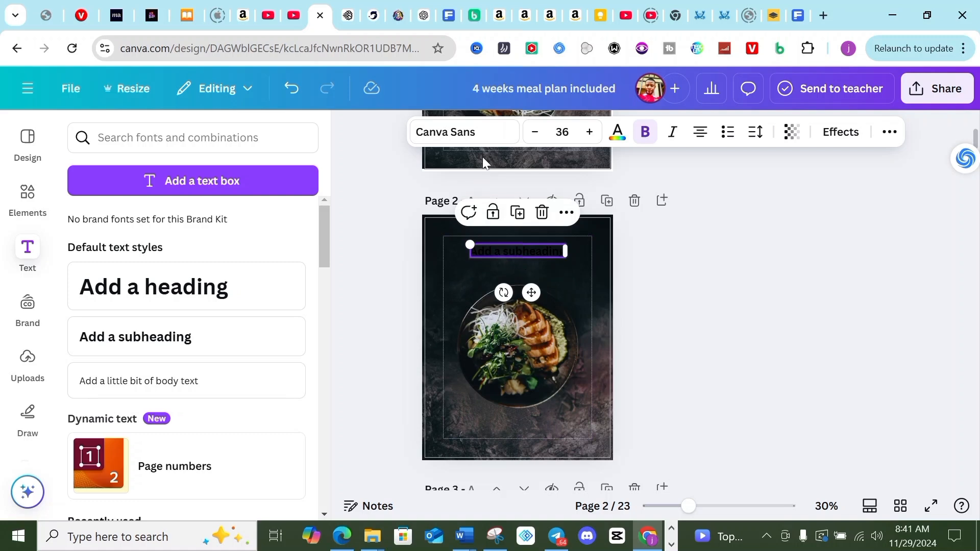
pyautogui.click(464, 139)
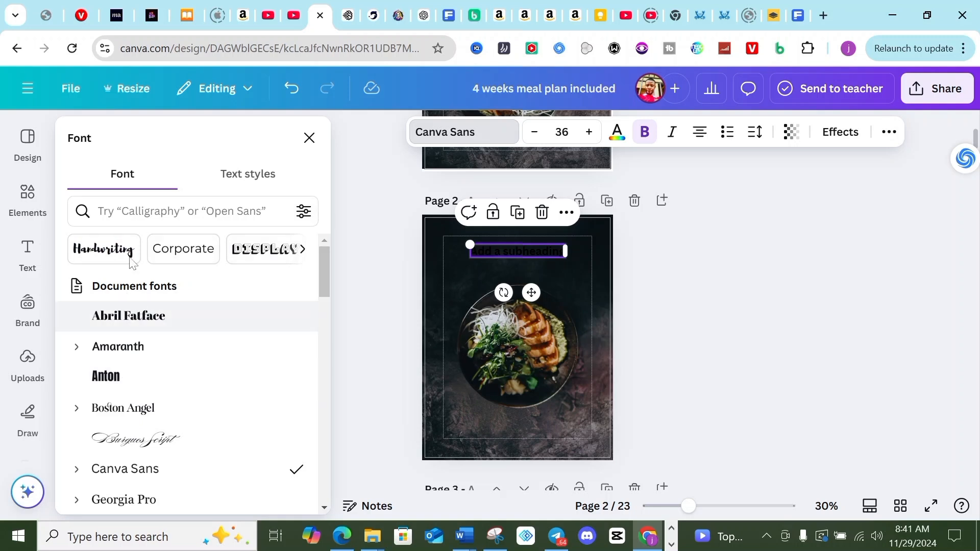
pyautogui.click(97, 210)
pyautogui.write('anthon')
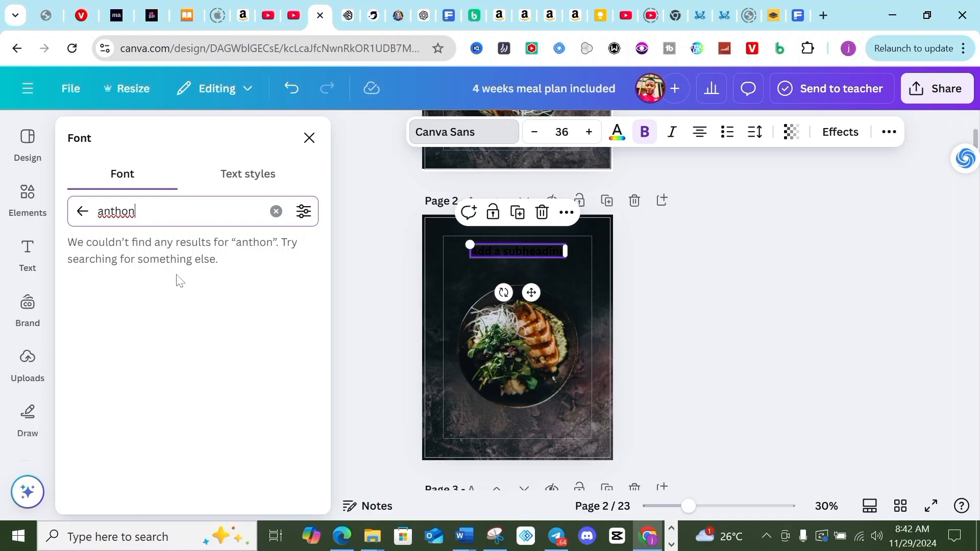
pyautogui.press('BackSpace')
pyautogui.press('BackSpace')
pyautogui.press('BackSpace')
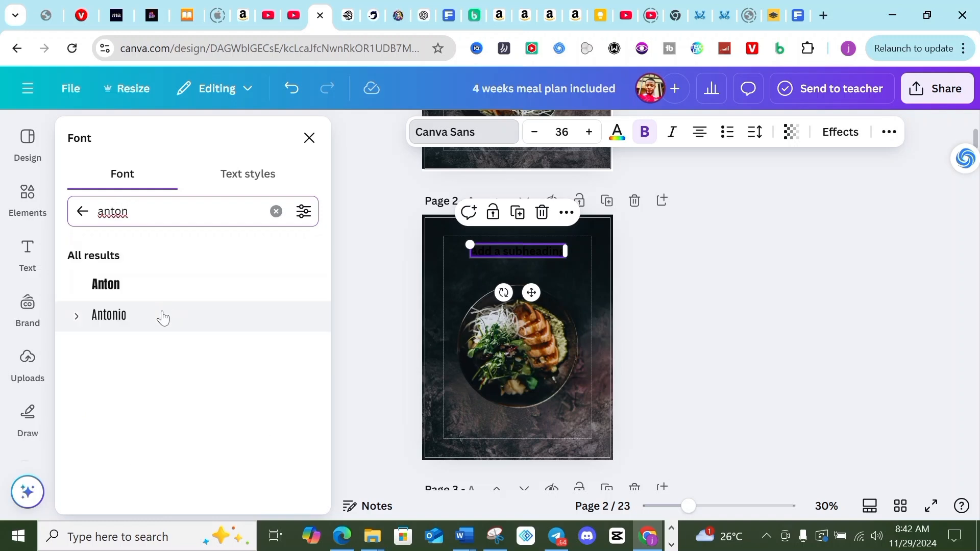
pyautogui.click(115, 297)
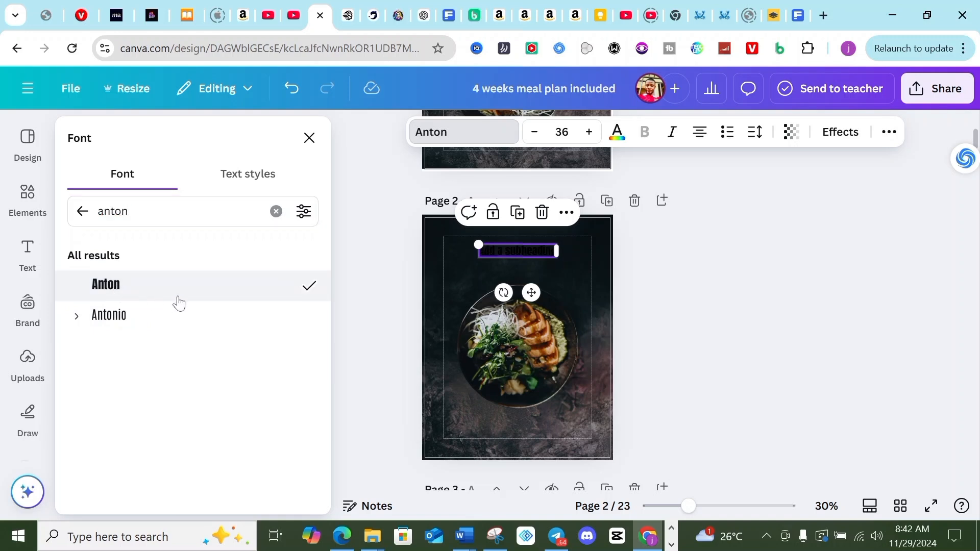
# Color the page 2 subheading white and enlarge it to span the margin width, at a font size of about 68.7
pyautogui.click(618, 134)
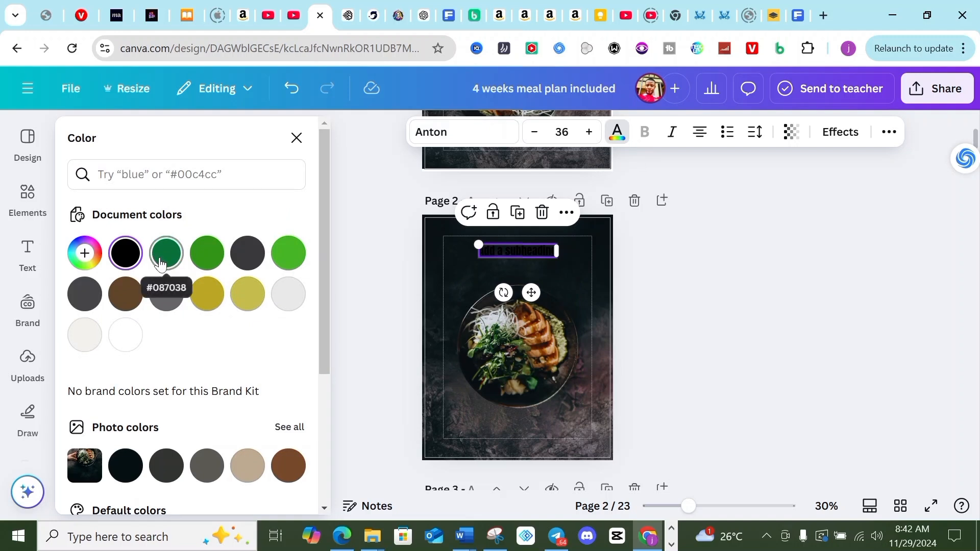
pyautogui.click(123, 337)
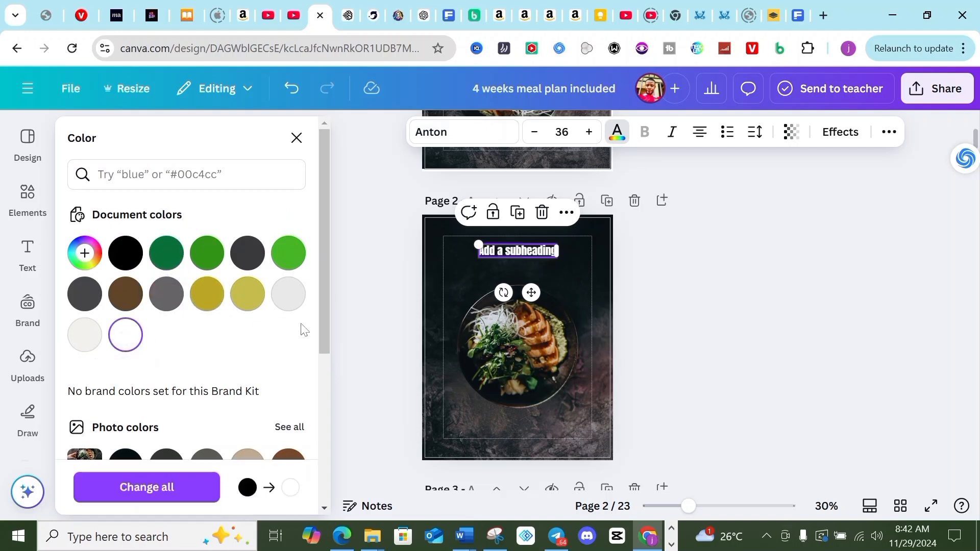
pyautogui.moveTo(475, 246); pyautogui.dragTo(443, 239)
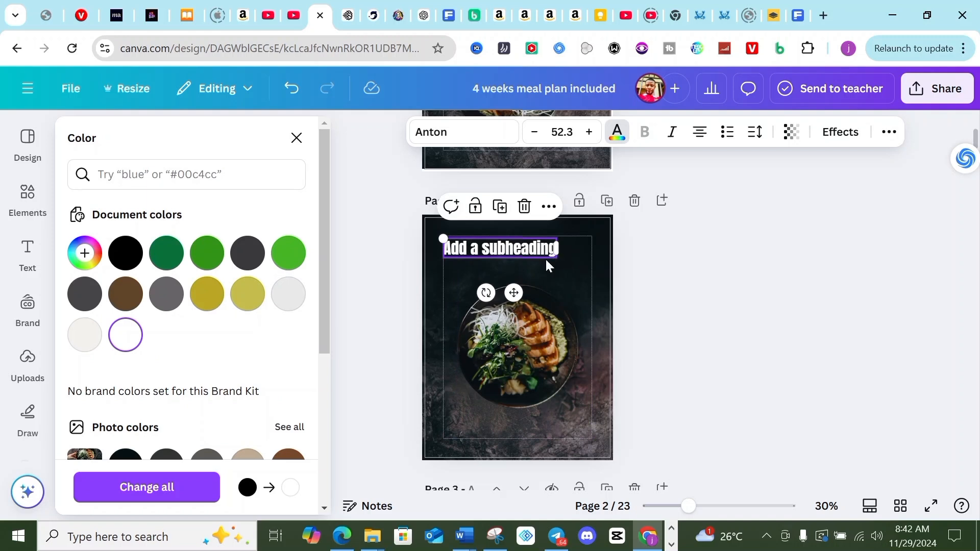
pyautogui.click(551, 277)
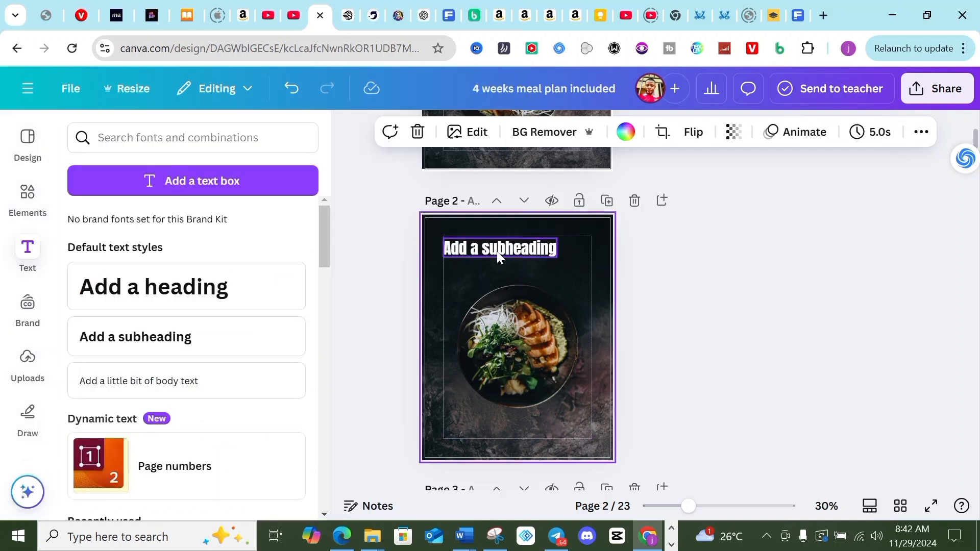
pyautogui.click(498, 250)
pyautogui.moveTo(498, 250); pyautogui.dragTo(534, 247)
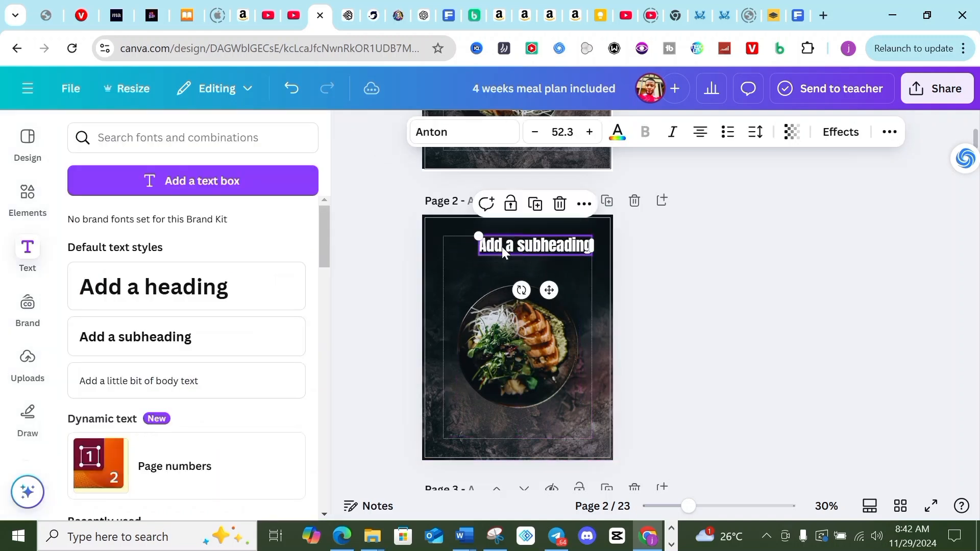
pyautogui.moveTo(476, 236); pyautogui.dragTo(483, 257)
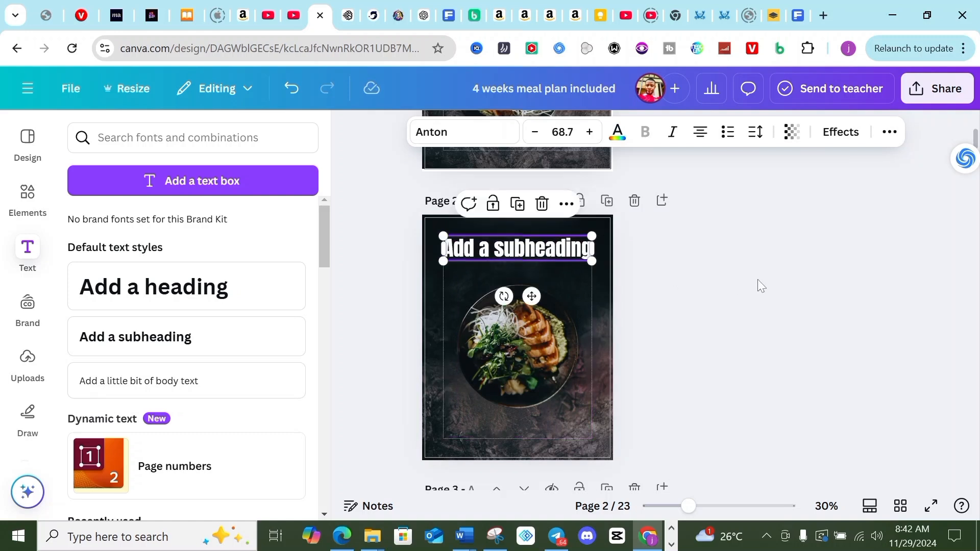
pyautogui.click(771, 296)
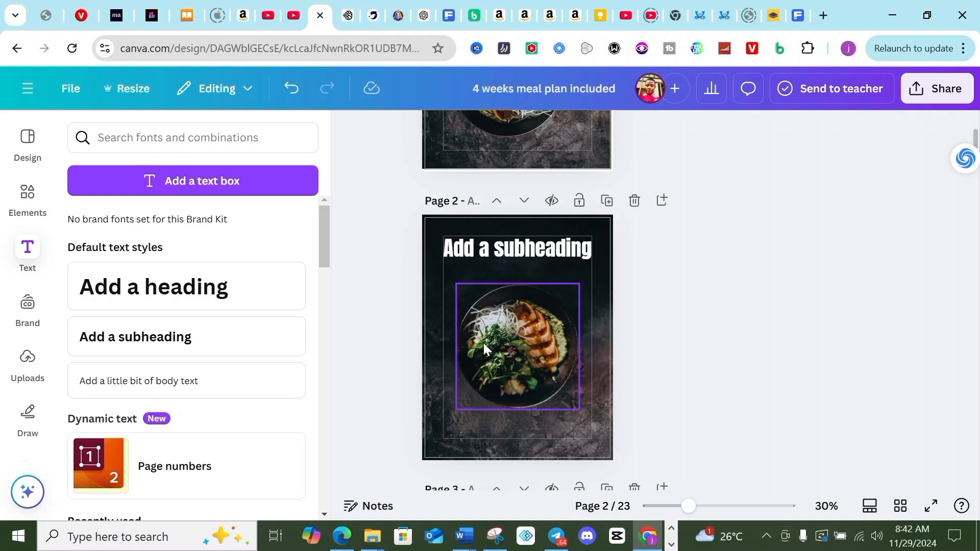
# Replace the page 2 subheading text with "ENDOMETRIOSIS"
pyautogui.scroll(-5, 510, 296)
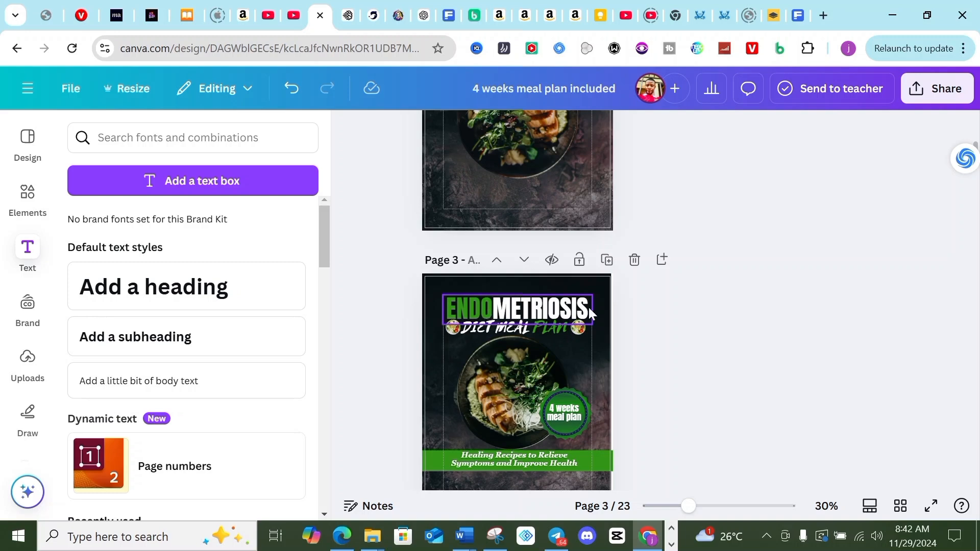
pyautogui.scroll(3, 559, 335)
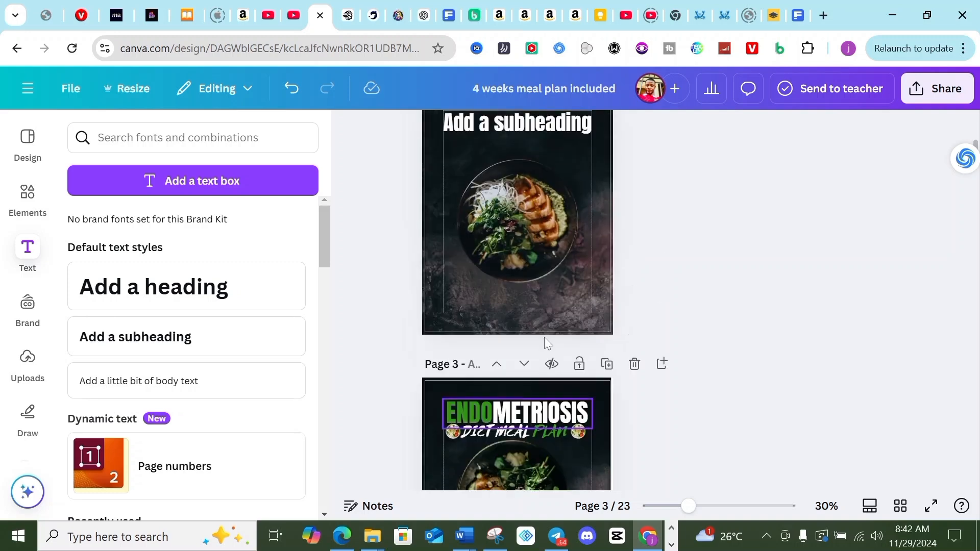
pyautogui.click(499, 175)
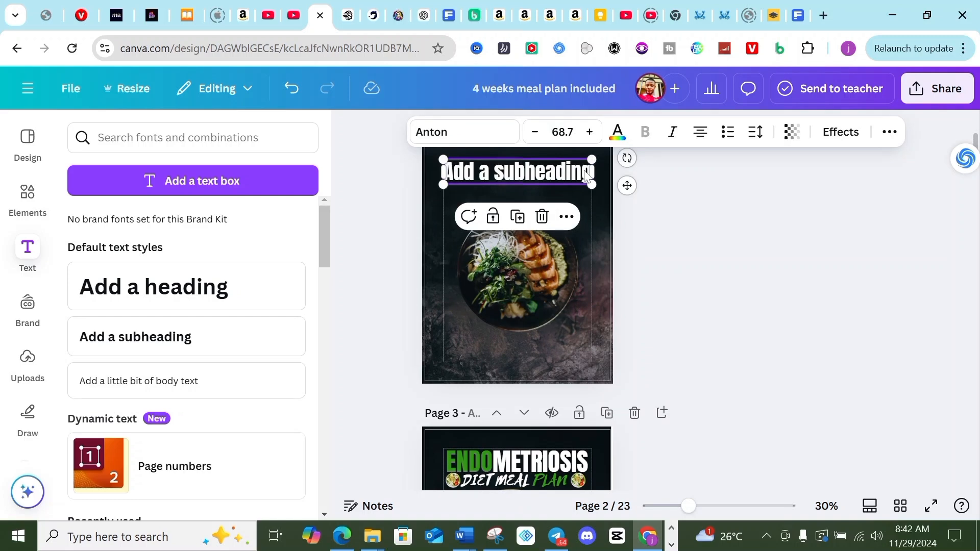
pyautogui.doubleClick(586, 175)
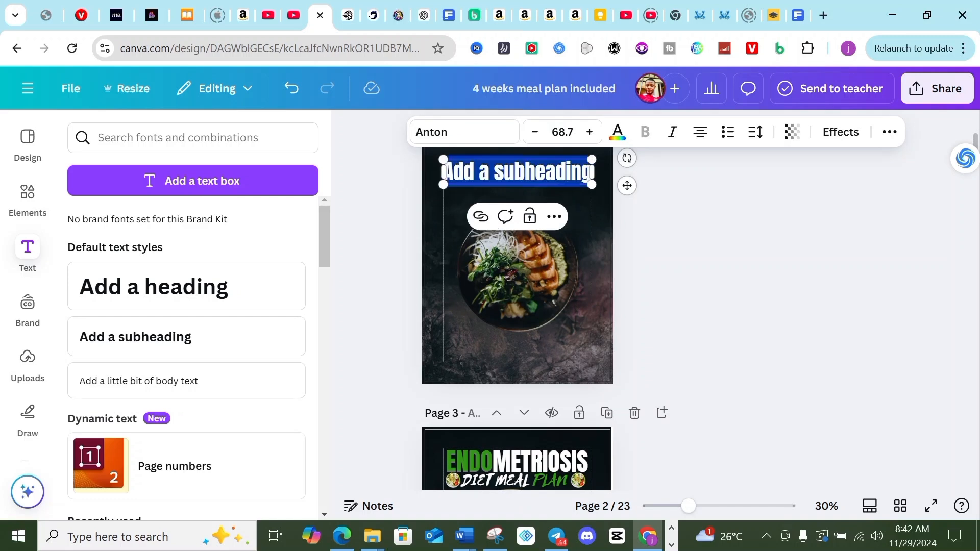
pyautogui.write('END')
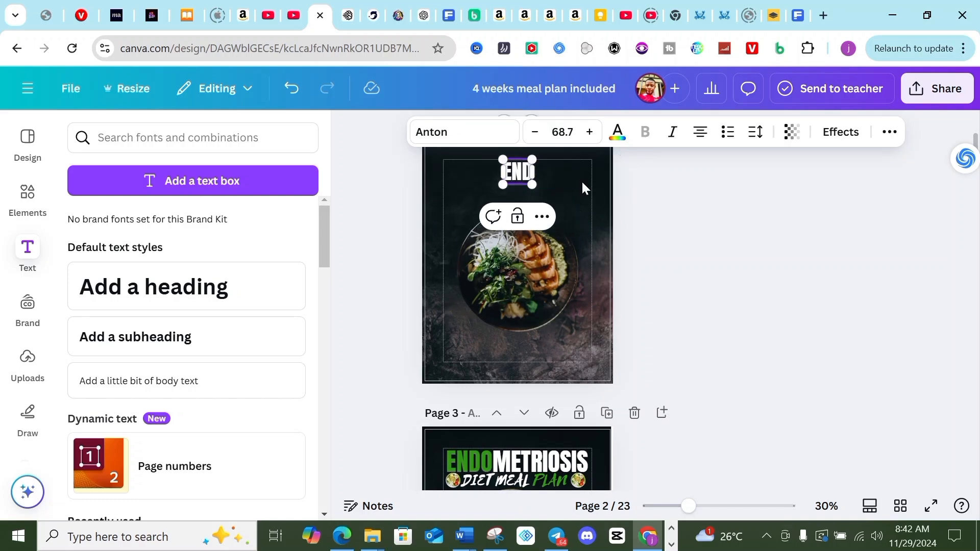
pyautogui.write('OME')
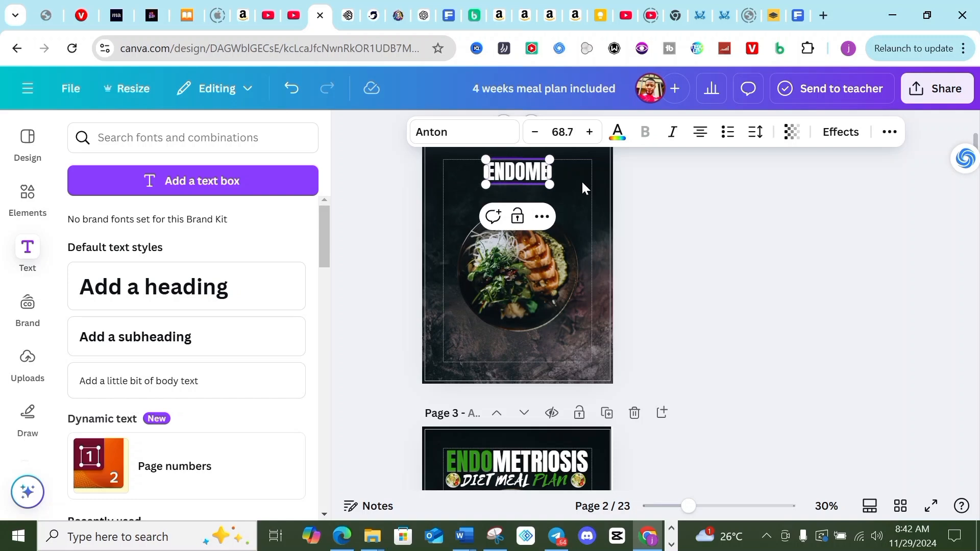
pyautogui.write('TRIOSIS')
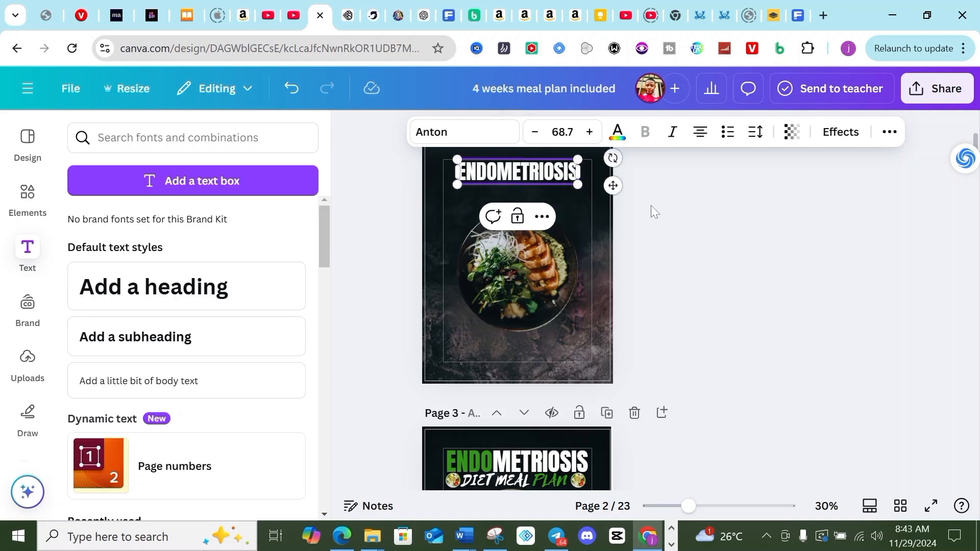
# Enlarge the ENDOMETRIOSIS title to span between both page margins, at a font size of about 84.7
pyautogui.click(574, 200)
pyautogui.click(508, 176)
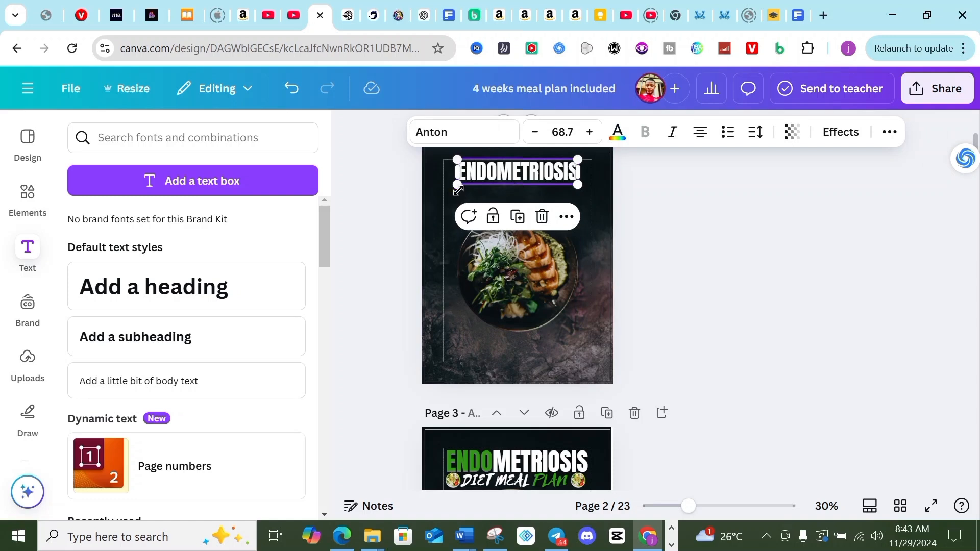
pyautogui.moveTo(457, 188); pyautogui.dragTo(443, 188)
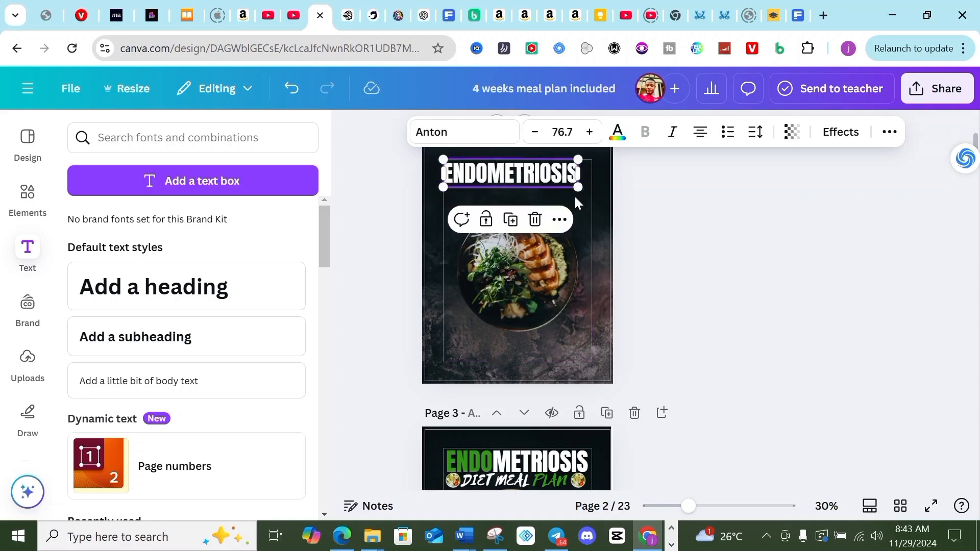
pyautogui.moveTo(577, 188); pyautogui.dragTo(590, 192)
pyautogui.click(656, 207)
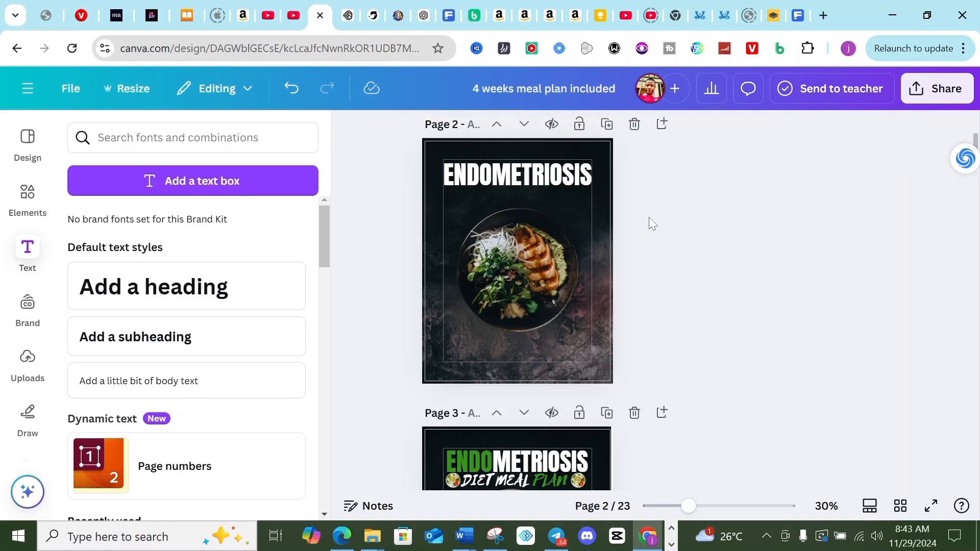
# Apply the Lift text effect to the ENDOMETRIOSIS title with an intensity of 25
pyautogui.click(517, 175)
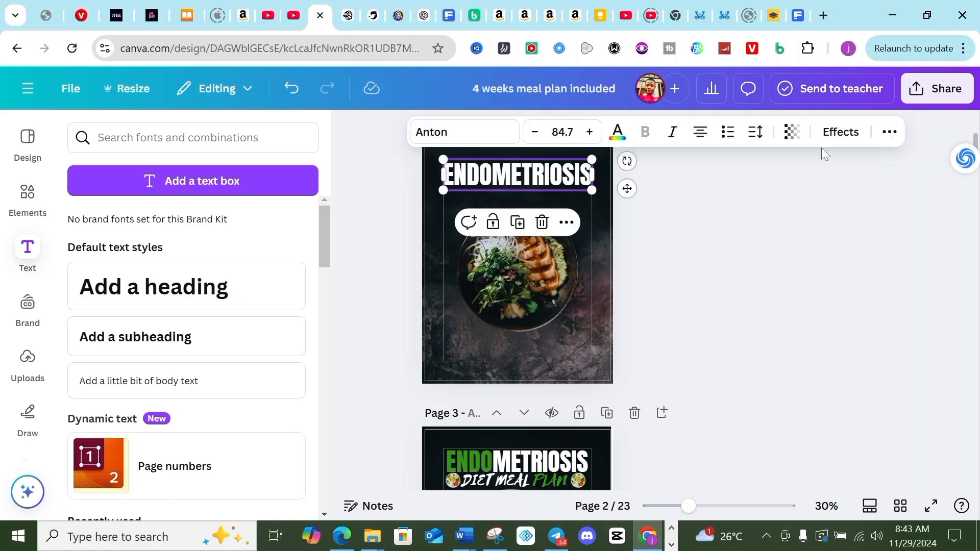
pyautogui.click(840, 131)
pyautogui.click(266, 240)
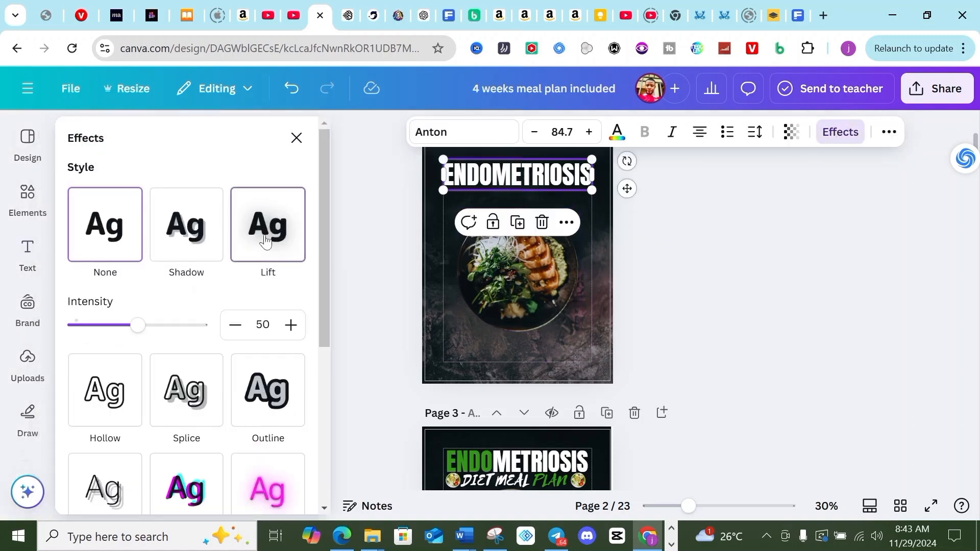
pyautogui.moveTo(132, 333); pyautogui.dragTo(106, 328)
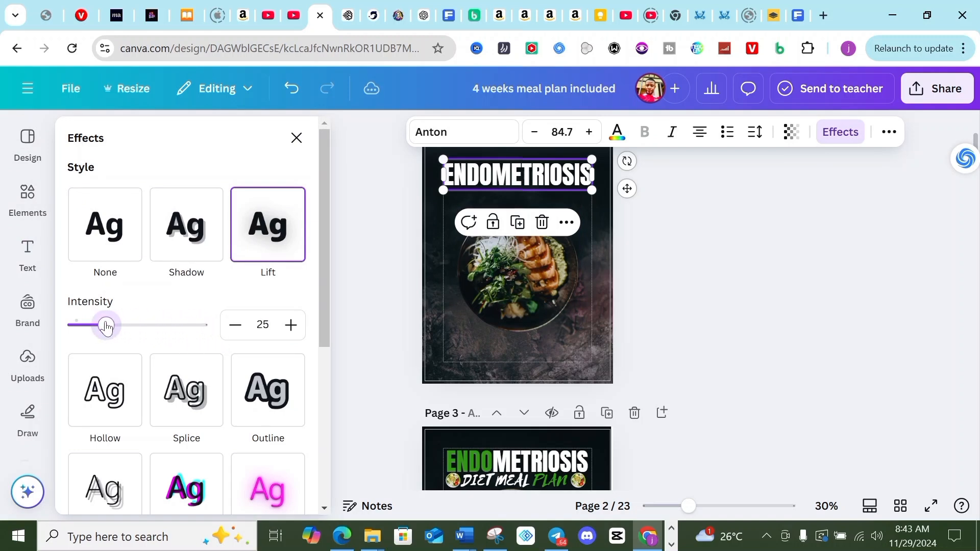
pyautogui.click(375, 222)
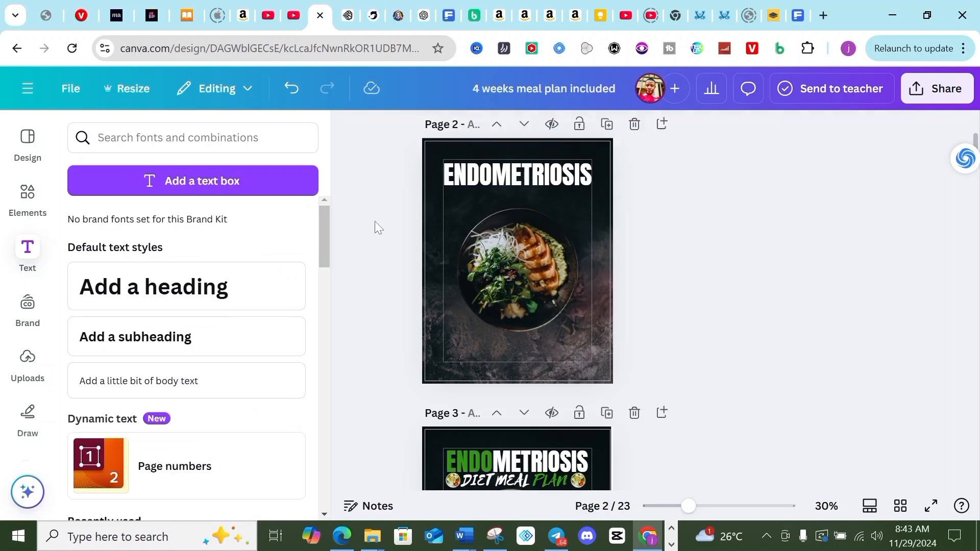
# Copy the "DIET MEAL PLAN" text from the page 3 cover onto page 2
pyautogui.scroll(-3, 561, 276)
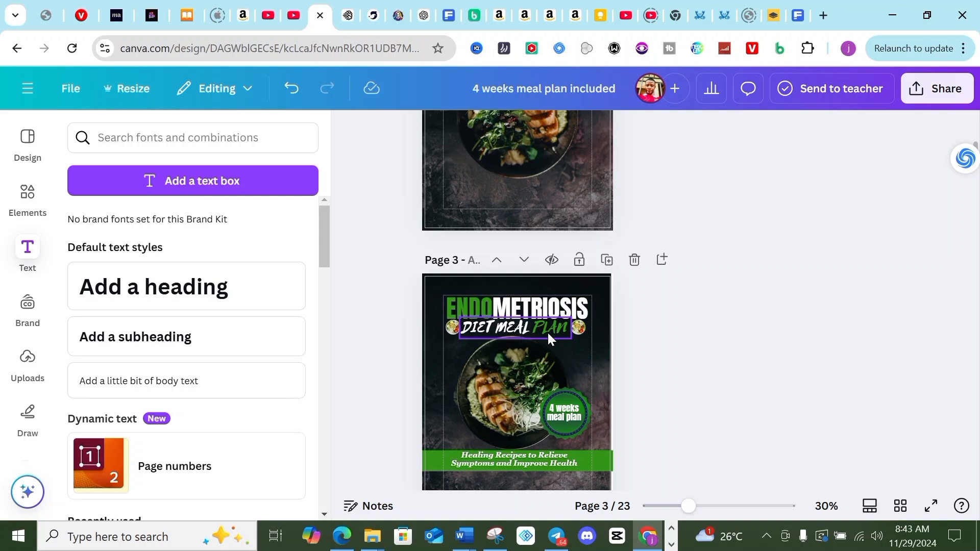
pyautogui.scroll(3, 548, 332)
pyautogui.scroll(-1, 531, 289)
pyautogui.scroll(-3, 504, 297)
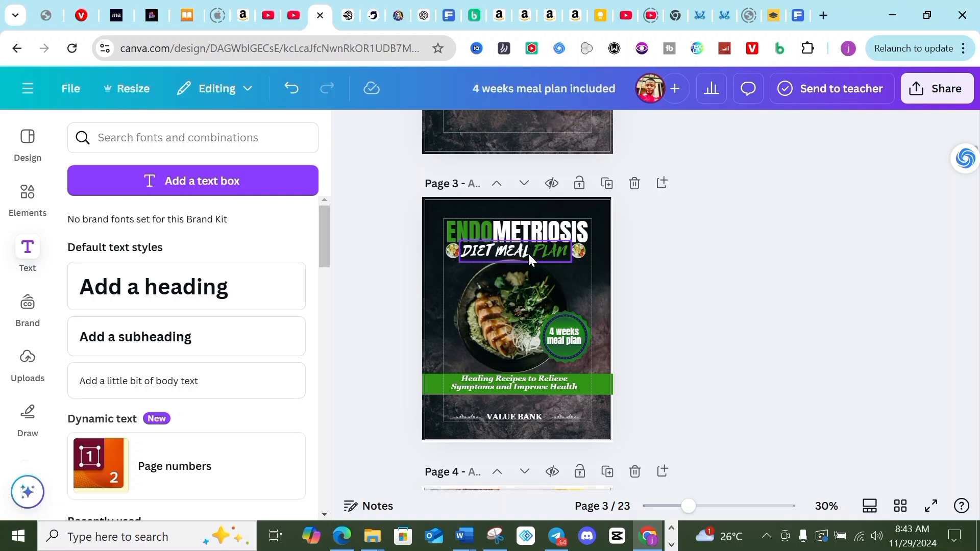
pyautogui.click(487, 253)
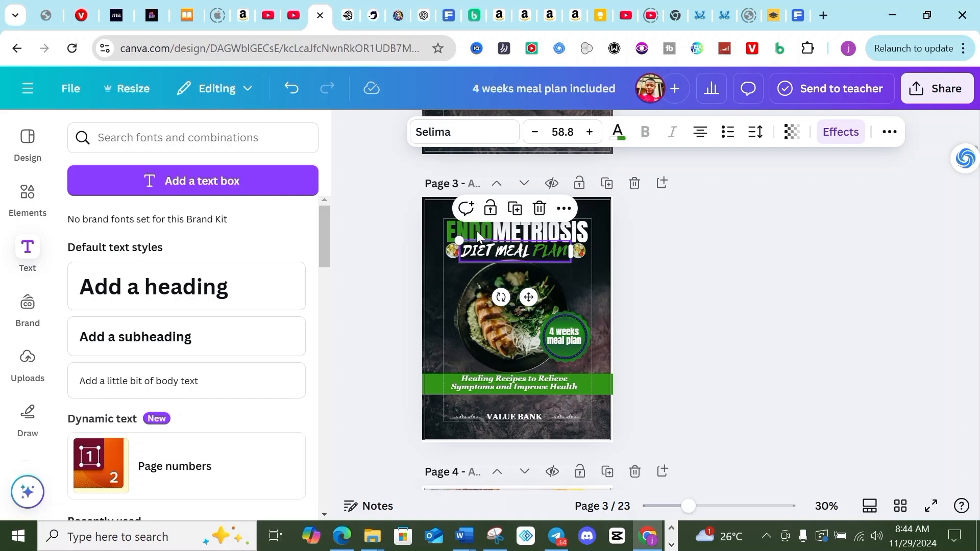
pyautogui.scroll(5, 479, 255)
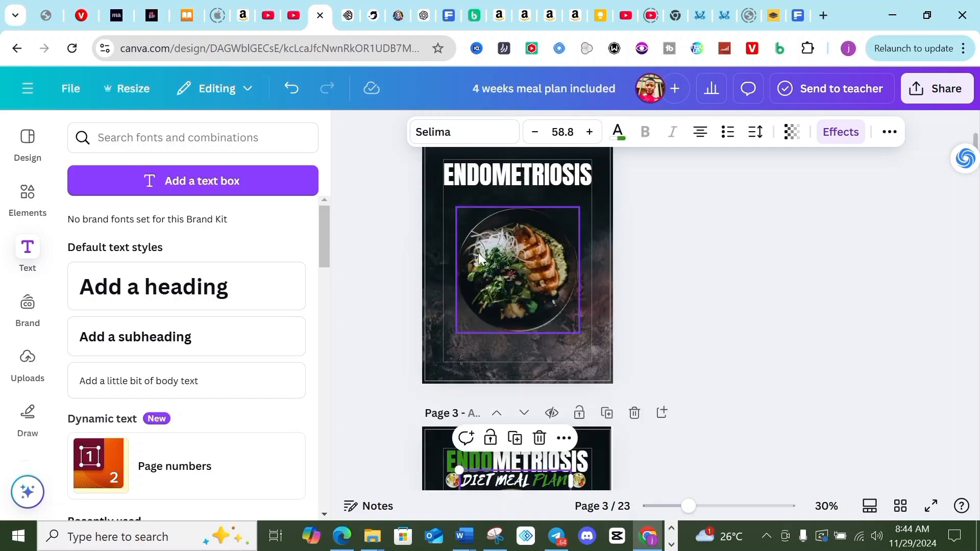
pyautogui.click(462, 182)
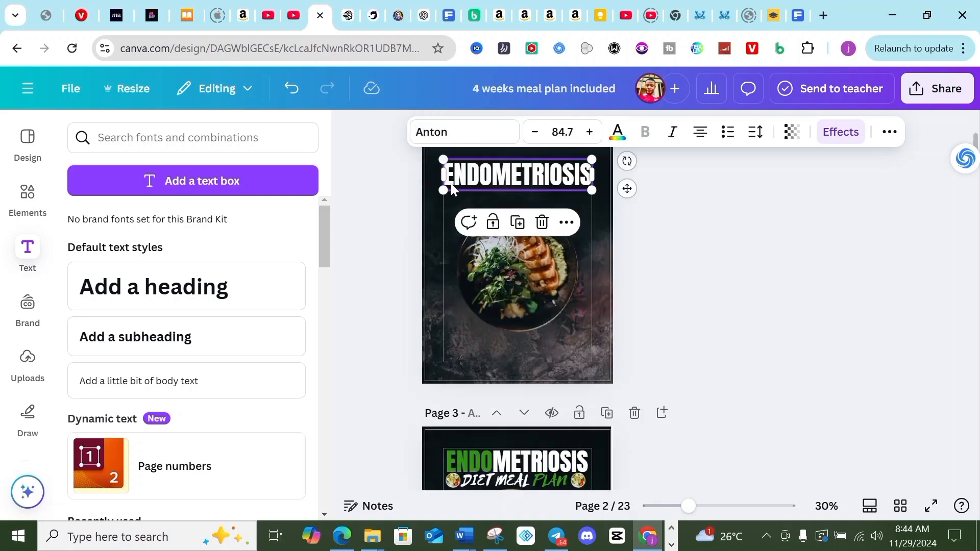
pyautogui.scroll(-2, 472, 378)
pyautogui.click(478, 409)
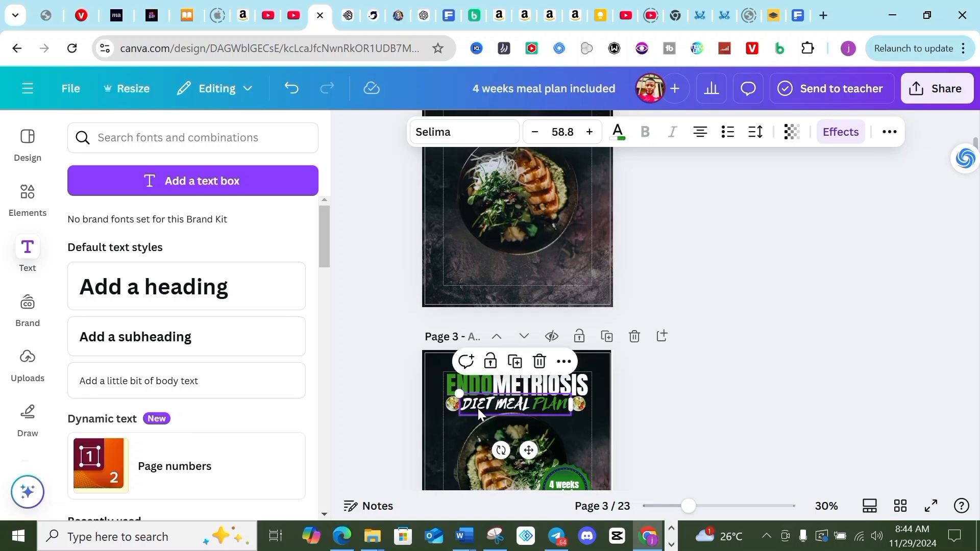
pyautogui.moveTo(489, 396); pyautogui.dragTo(499, 225)
pyautogui.scroll(2, 501, 305)
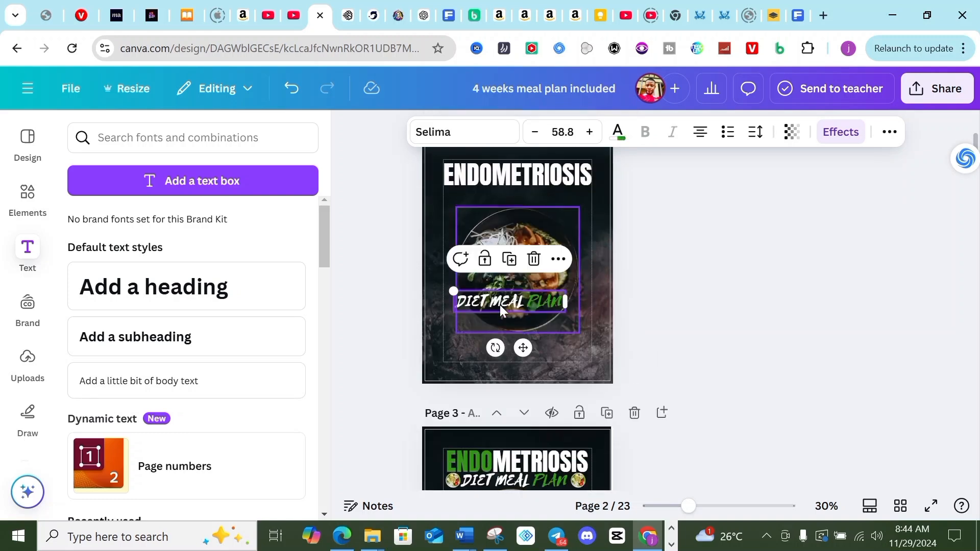
# Place the copied DIET MEAL PLAN text directly below the title and enlarge it to the margin width, at font size about 78.3
pyautogui.moveTo(505, 304); pyautogui.dragTo(443, 182)
pyautogui.moveTo(571, 210); pyautogui.dragTo(592, 215)
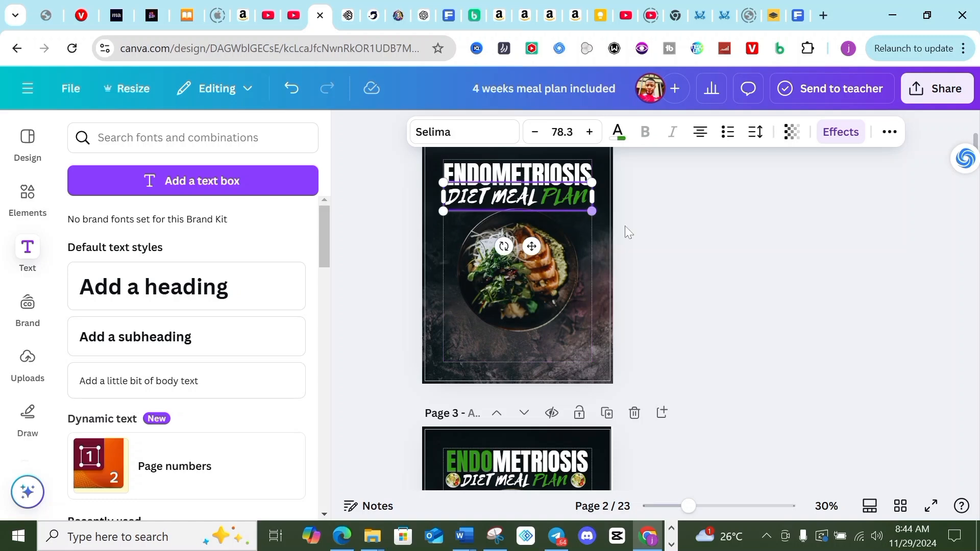
pyautogui.click(678, 217)
pyautogui.scroll(-2, 686, 225)
pyautogui.scroll(1, 674, 252)
pyautogui.scroll(-1, 674, 256)
pyautogui.scroll(2, 660, 283)
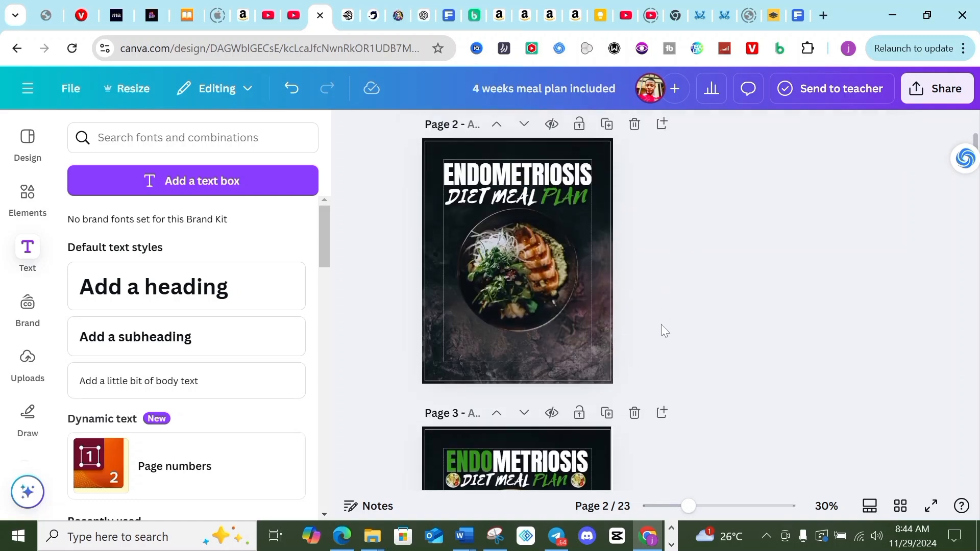
# Recolor the letters ENDO in the ENDOMETRIOSIS title on page 2 with the document green #339418
pyautogui.scroll(-1, 624, 339)
pyautogui.scroll(2, 621, 339)
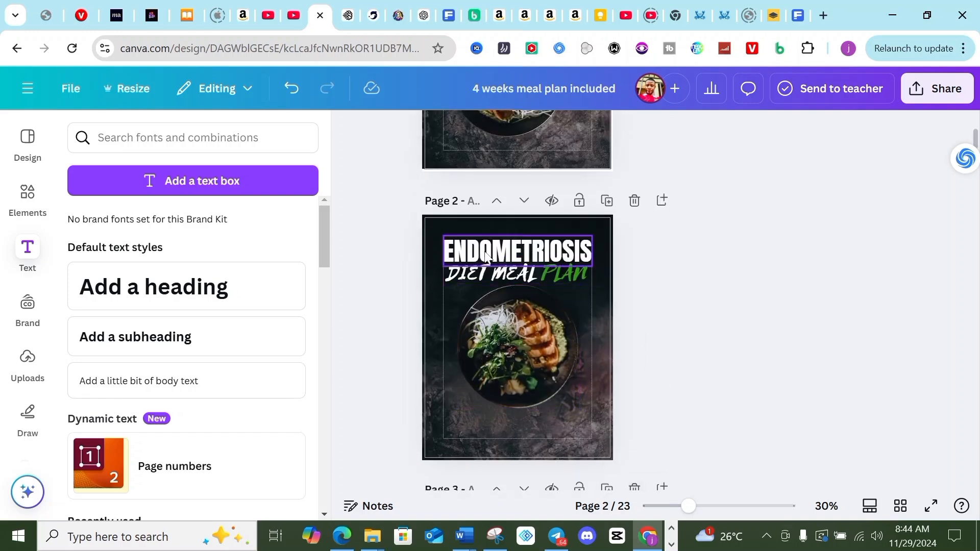
pyautogui.click(488, 258)
pyautogui.click(491, 256)
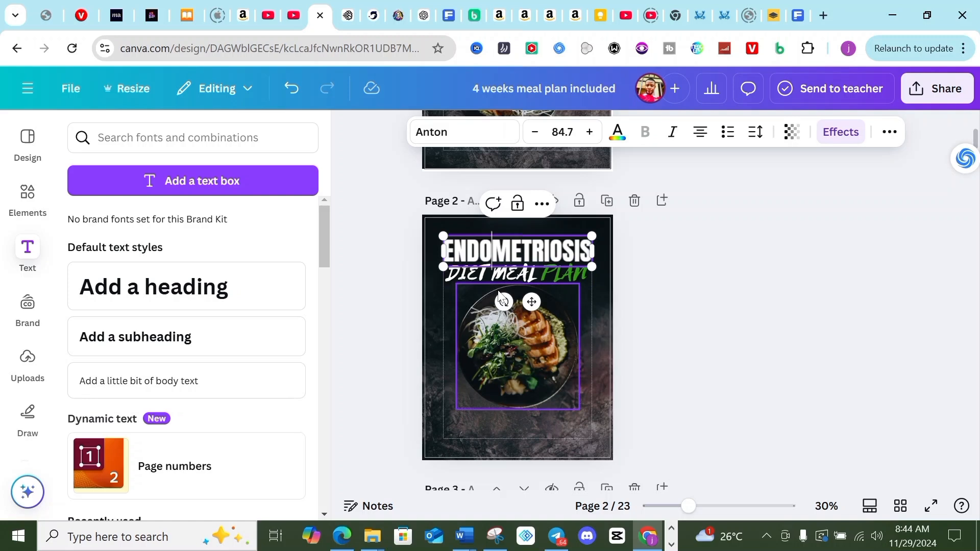
pyautogui.scroll(-5, 499, 295)
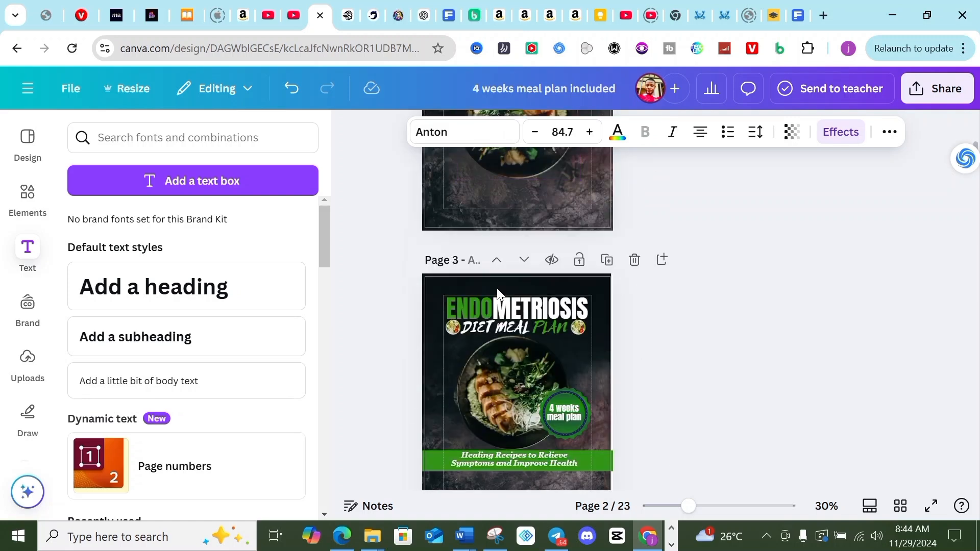
pyautogui.scroll(5, 491, 317)
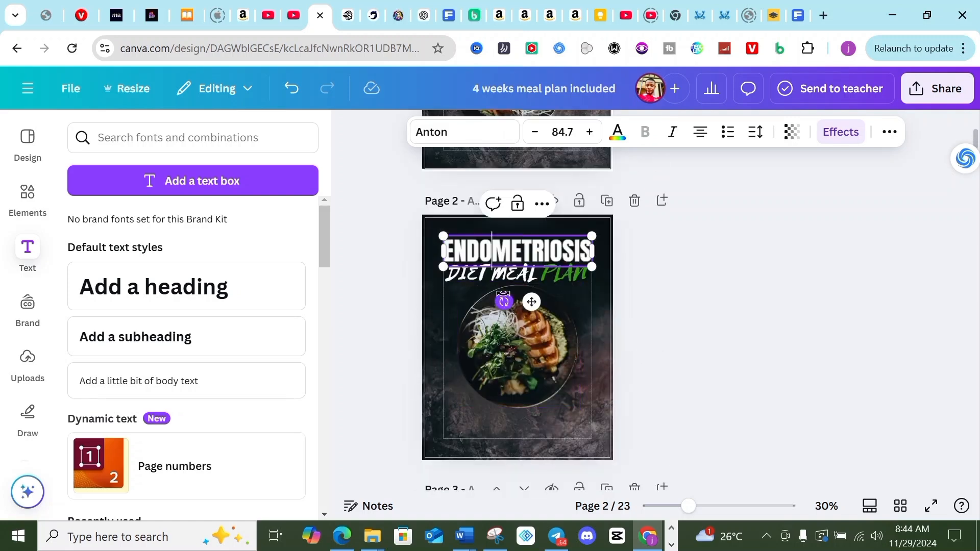
pyautogui.moveTo(492, 250); pyautogui.dragTo(445, 250)
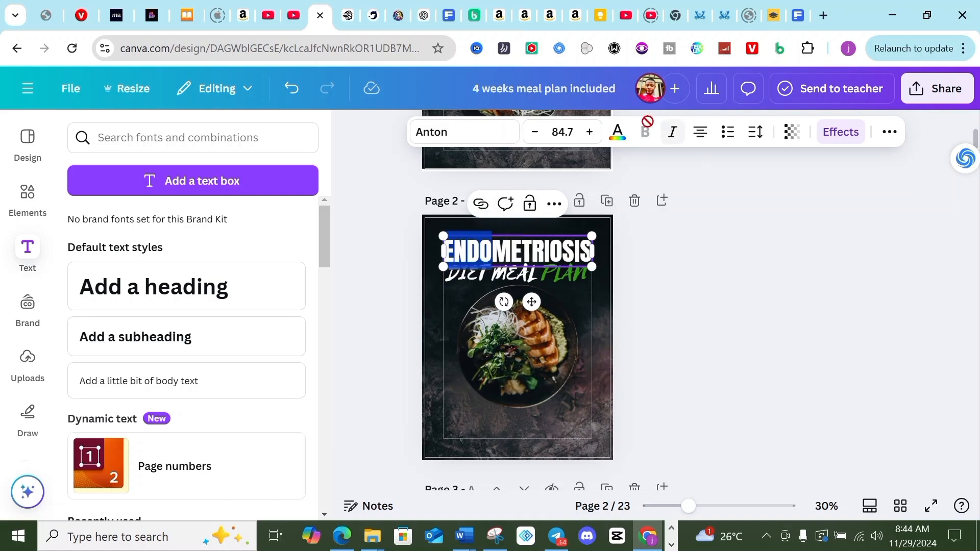
pyautogui.click(617, 132)
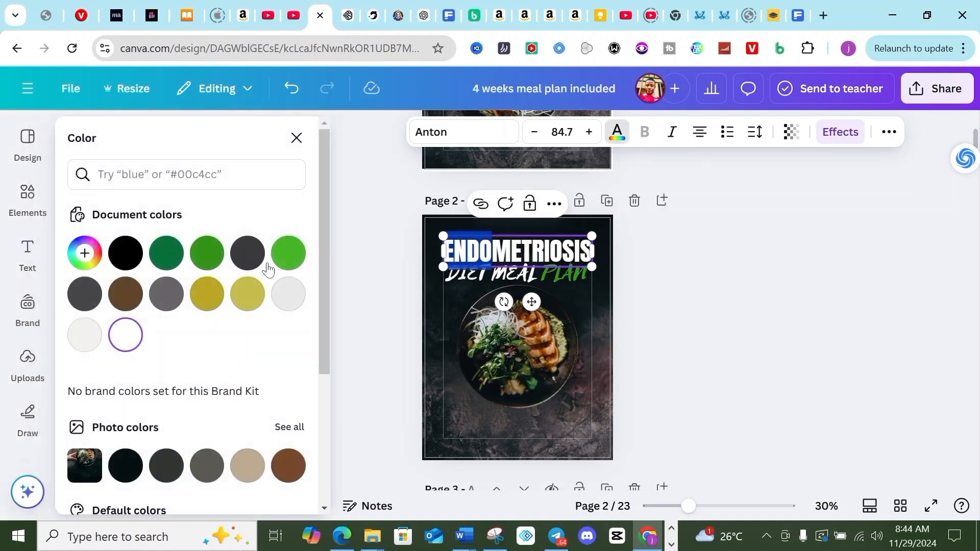
pyautogui.click(213, 267)
pyautogui.click(635, 311)
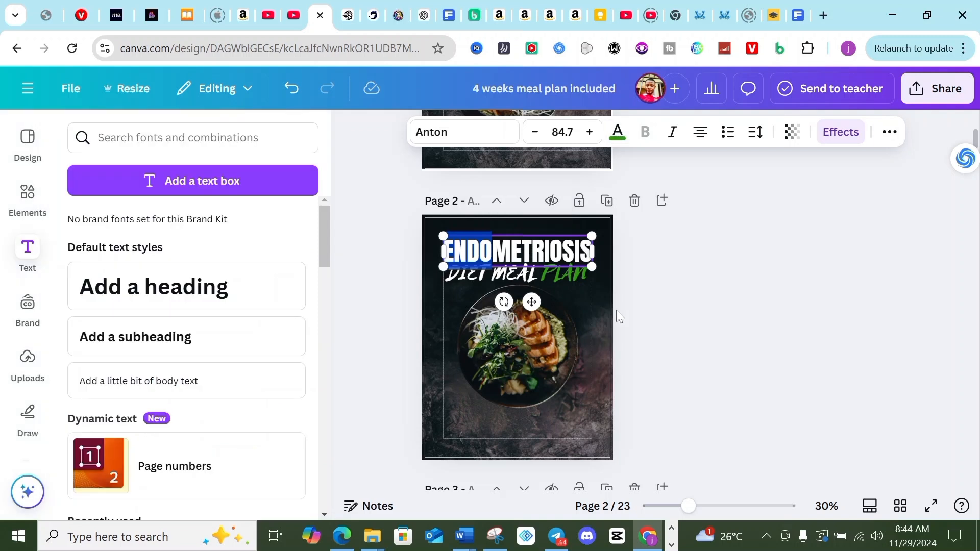
pyautogui.click(617, 311)
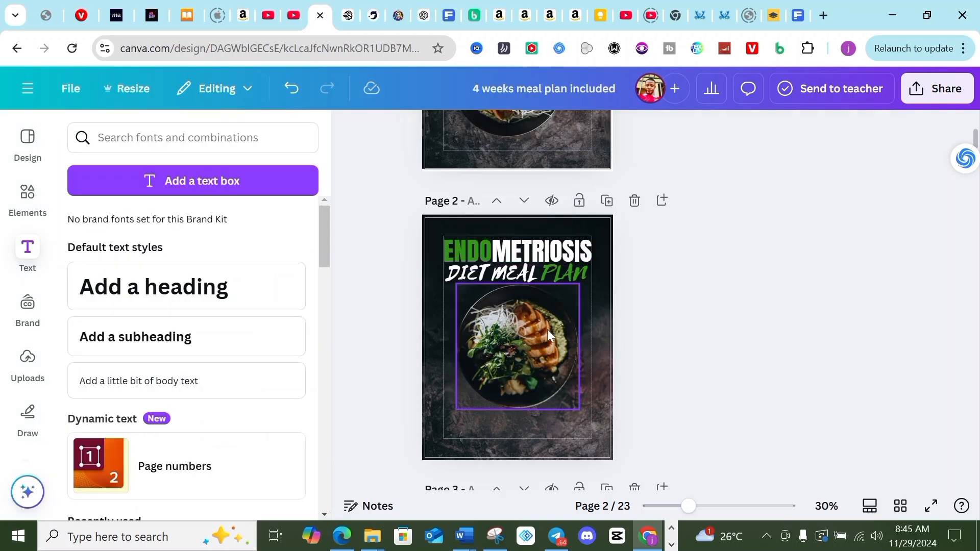
# Shrink the food plate image on page 2 slightly and recenter it just below the DIET MEAL PLAN text
pyautogui.scroll(-3, 543, 400)
pyautogui.scroll(3, 542, 399)
pyautogui.scroll(-3, 530, 382)
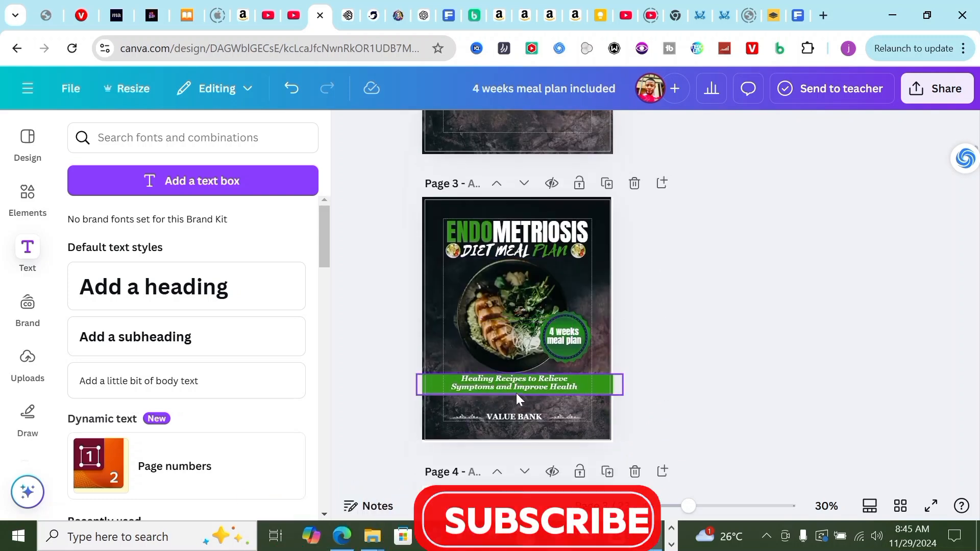
pyautogui.scroll(4, 515, 393)
pyautogui.scroll(-3, 516, 390)
pyautogui.scroll(-3, 522, 365)
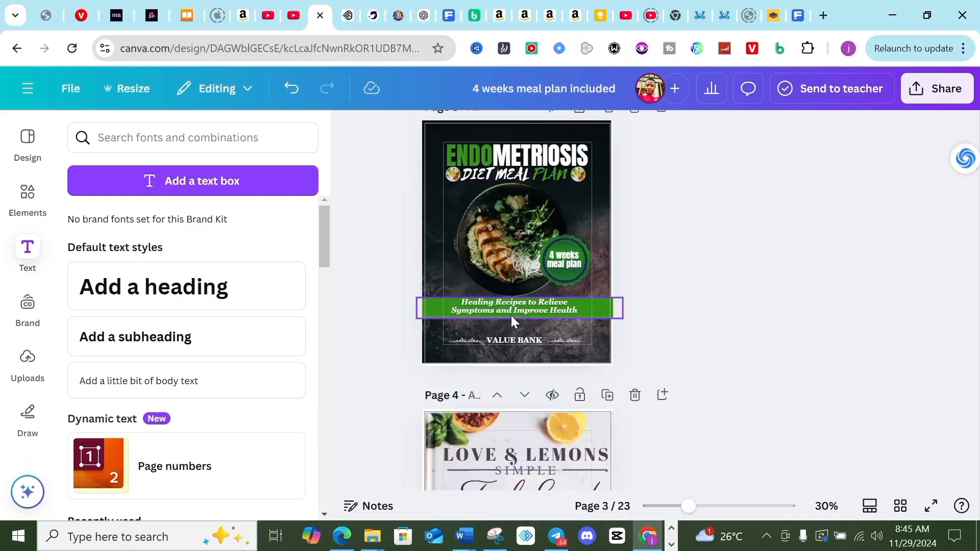
pyautogui.scroll(4, 510, 316)
pyautogui.click(533, 240)
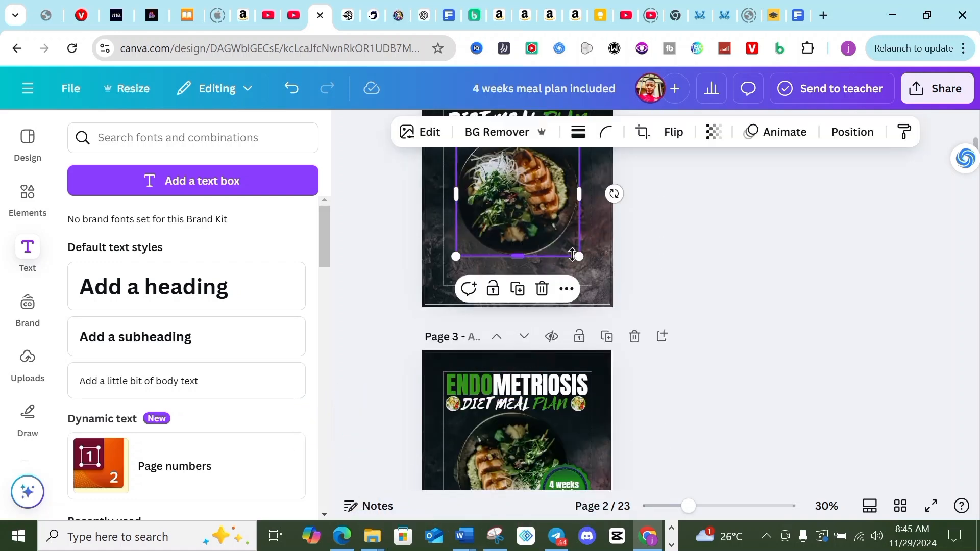
pyautogui.moveTo(579, 257); pyautogui.dragTo(564, 241)
pyautogui.moveTo(505, 202); pyautogui.dragTo(508, 201)
pyautogui.click(684, 255)
# Clear the "Gold circle" element search and add a plain square shape to page 2
pyautogui.scroll(-1, 621, 298)
pyautogui.scroll(-3, 621, 298)
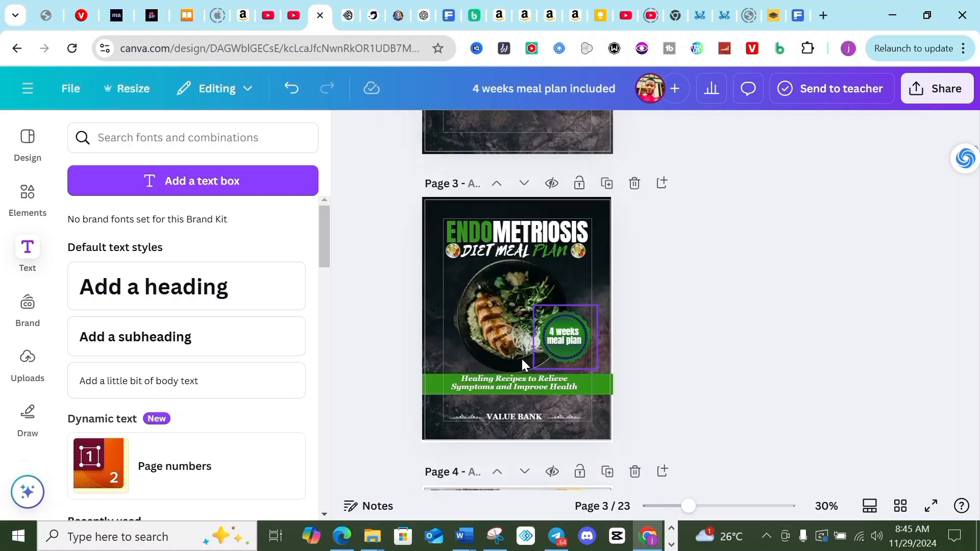
pyautogui.scroll(-3, 517, 388)
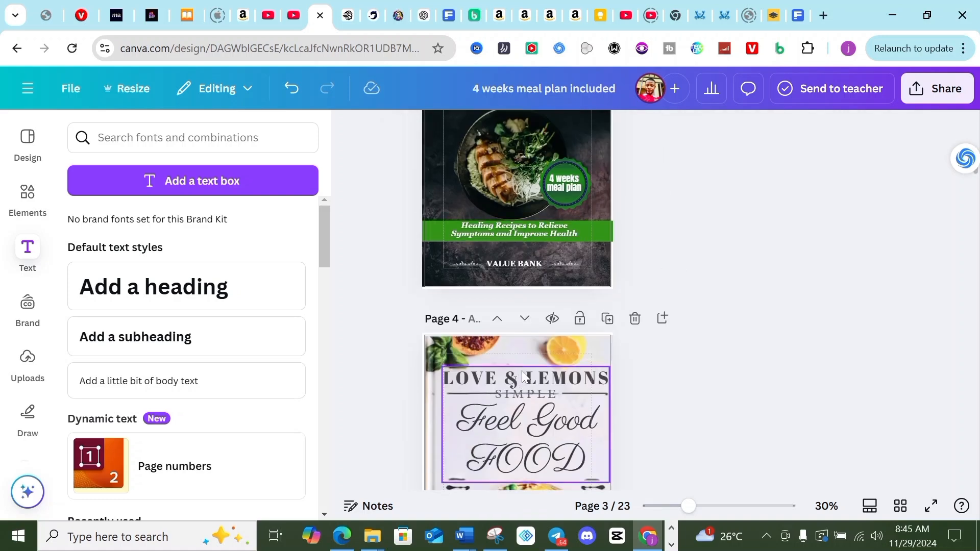
pyautogui.scroll(5, 522, 369)
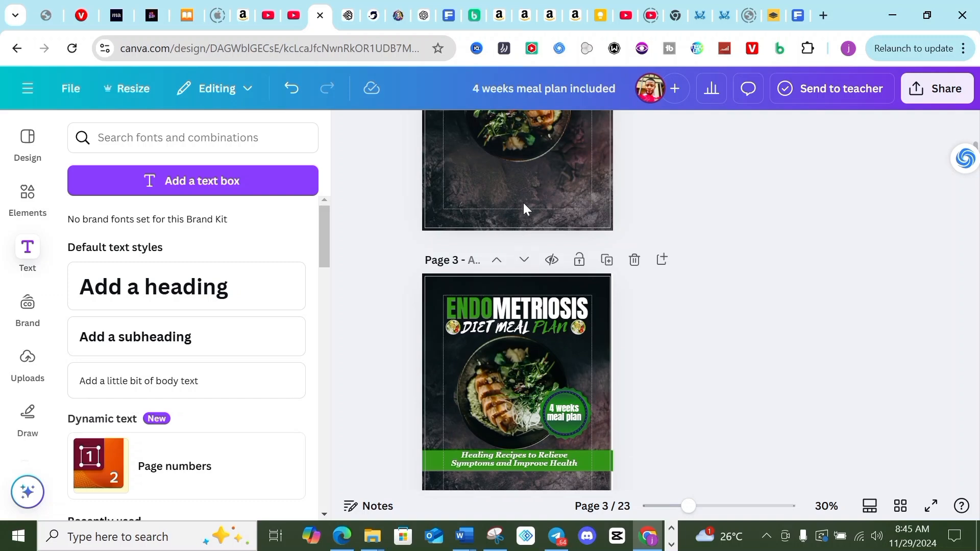
pyautogui.scroll(-3, 528, 198)
pyautogui.scroll(-1, 526, 237)
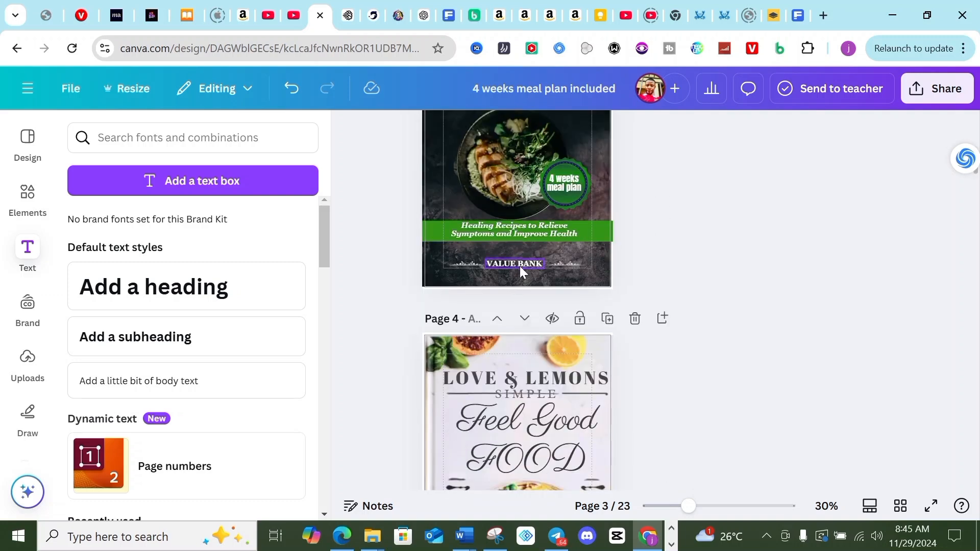
pyautogui.scroll(6, 526, 271)
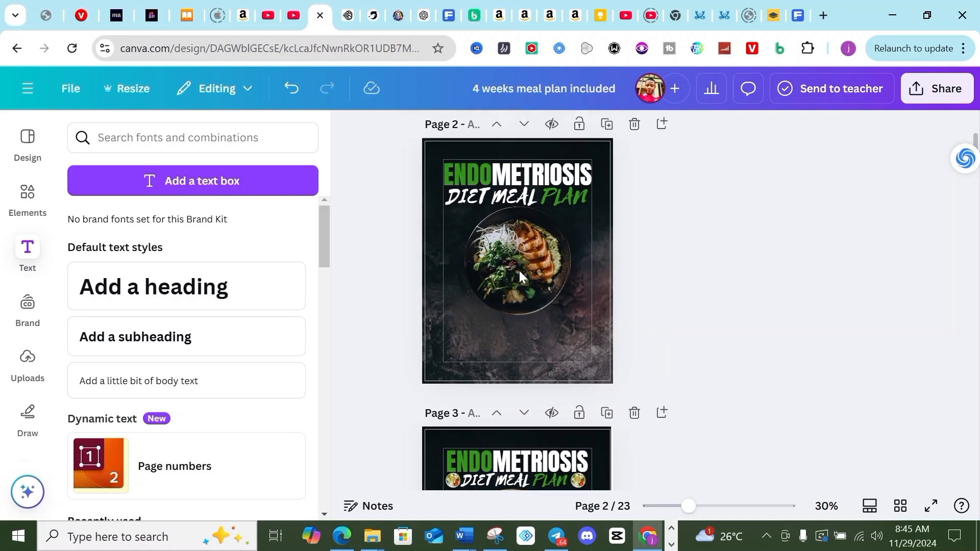
pyautogui.click(39, 210)
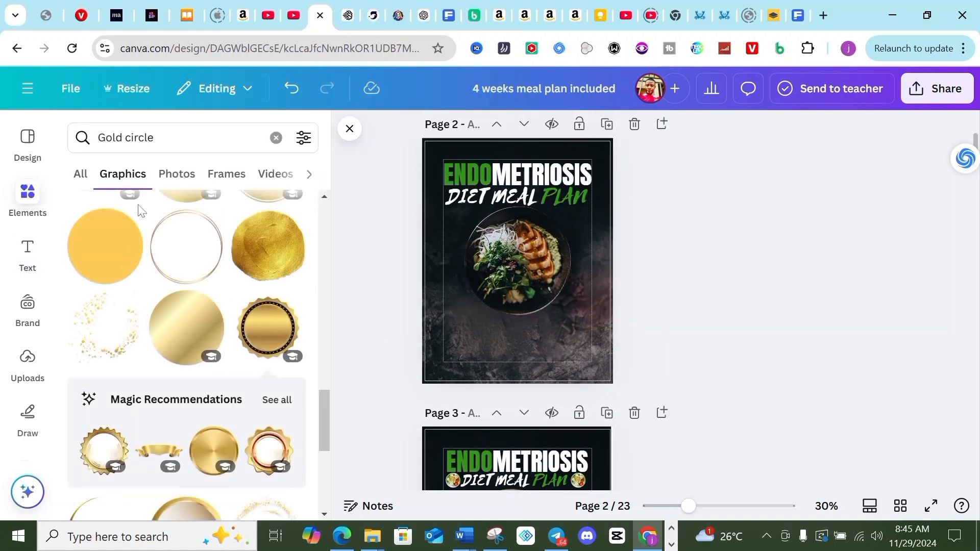
pyautogui.scroll(3, 139, 208)
pyautogui.scroll(4, 74, 213)
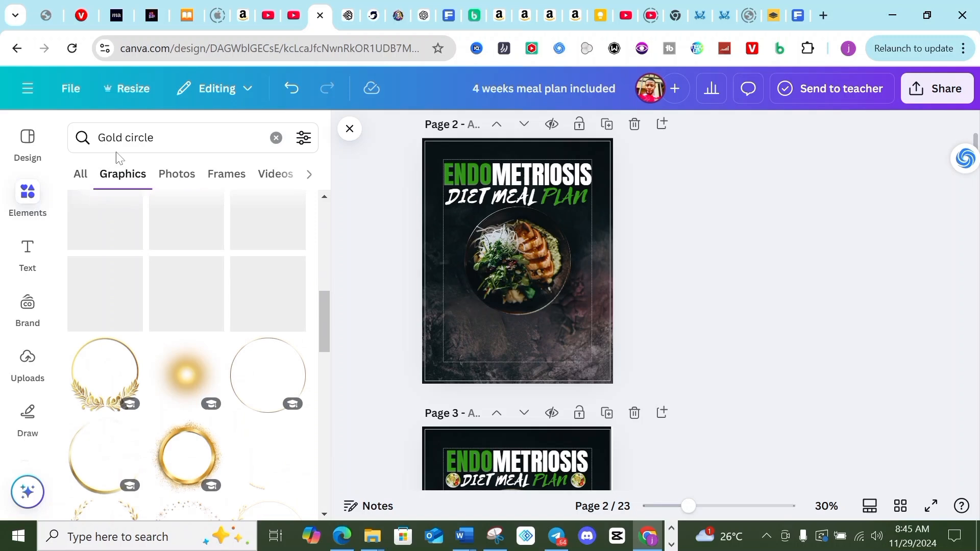
pyautogui.click(275, 137)
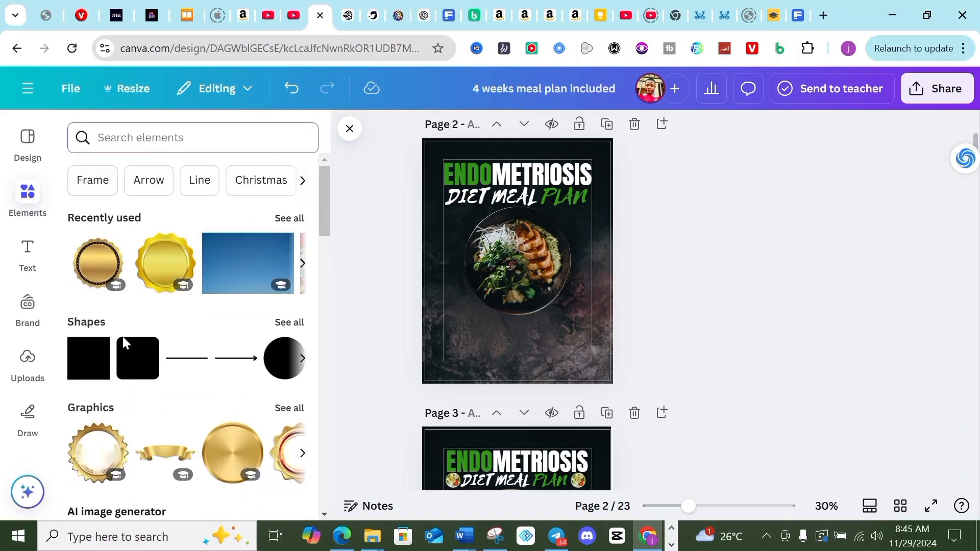
pyautogui.click(90, 361)
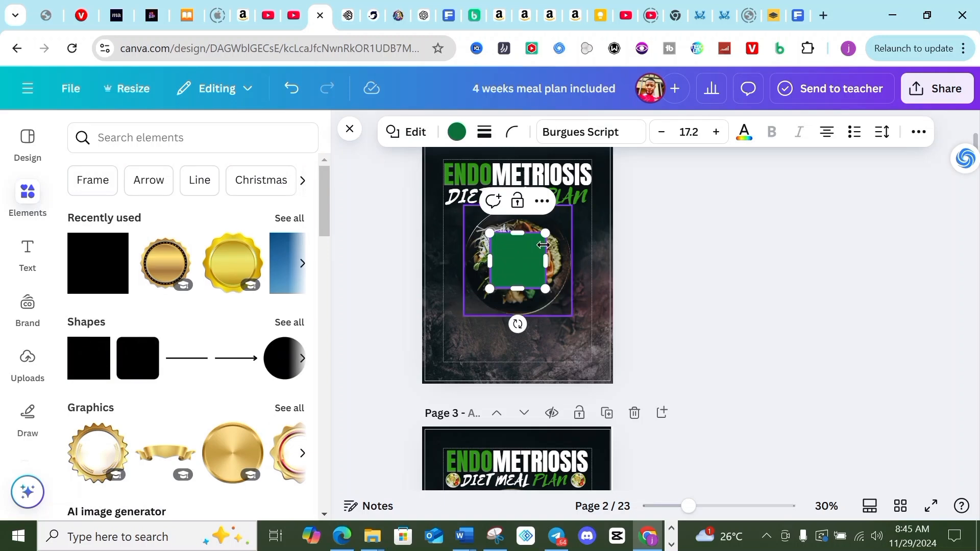
pyautogui.click(598, 288)
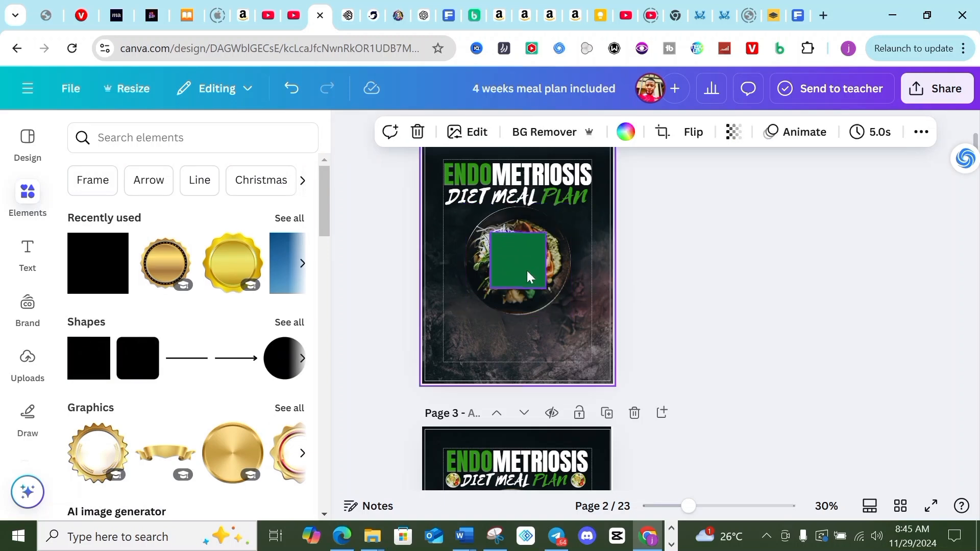
# Reshape the square into a thin horizontal band spanning the full width of page 2, directly below the food plate
pyautogui.moveTo(516, 271); pyautogui.dragTo(419, 335)
pyautogui.moveTo(526, 334); pyautogui.dragTo(631, 329)
pyautogui.moveTo(522, 360); pyautogui.dragTo(521, 338)
pyautogui.moveTo(521, 303); pyautogui.dragTo(522, 316)
# Set the page 2 band's fill to the document green #339418, matching the reference cover's band
pyautogui.scroll(-2, 633, 360)
pyautogui.scroll(-5, 633, 360)
pyautogui.scroll(3, 630, 357)
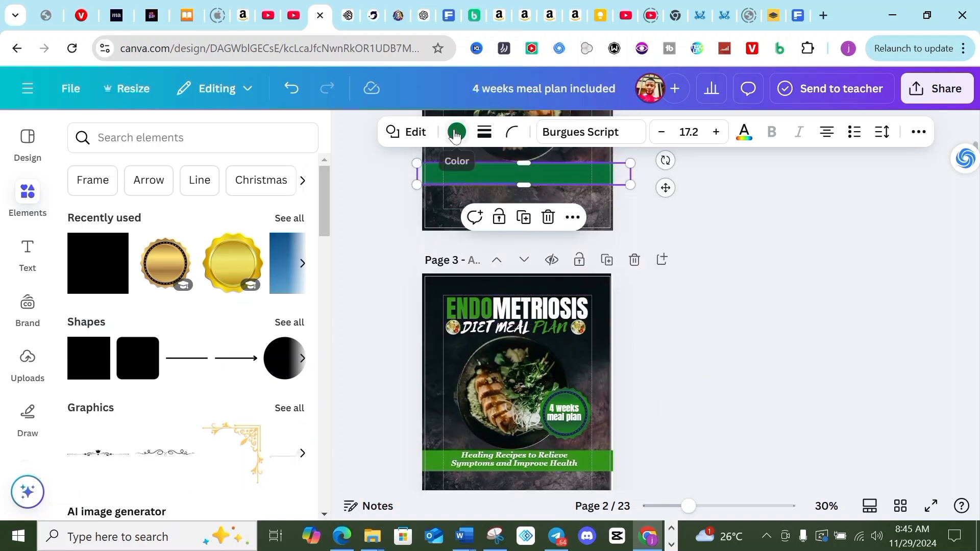
pyautogui.click(455, 132)
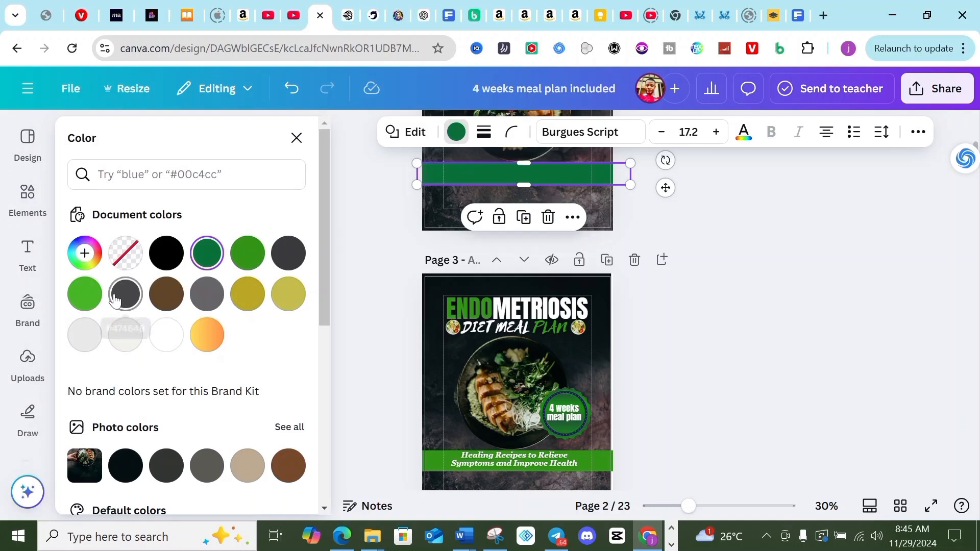
pyautogui.click(84, 294)
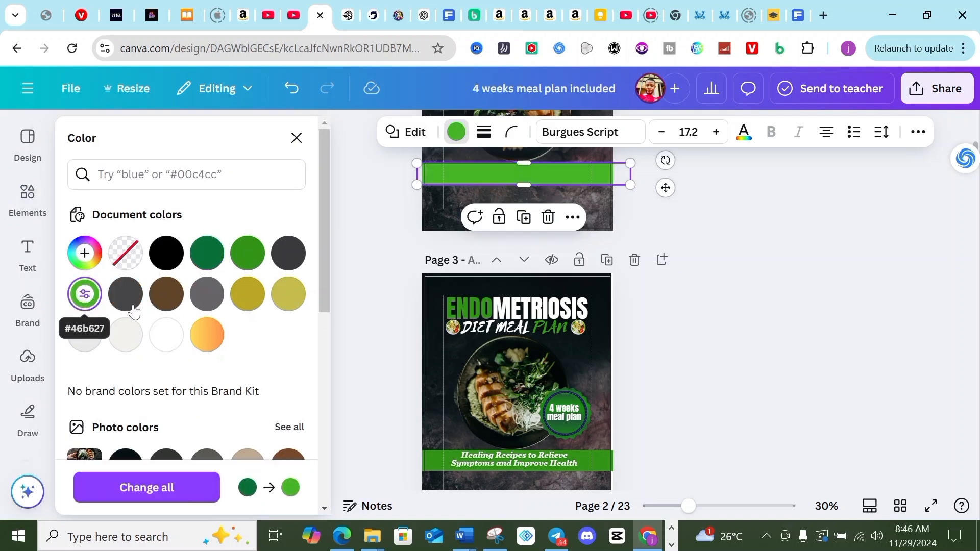
pyautogui.click(248, 253)
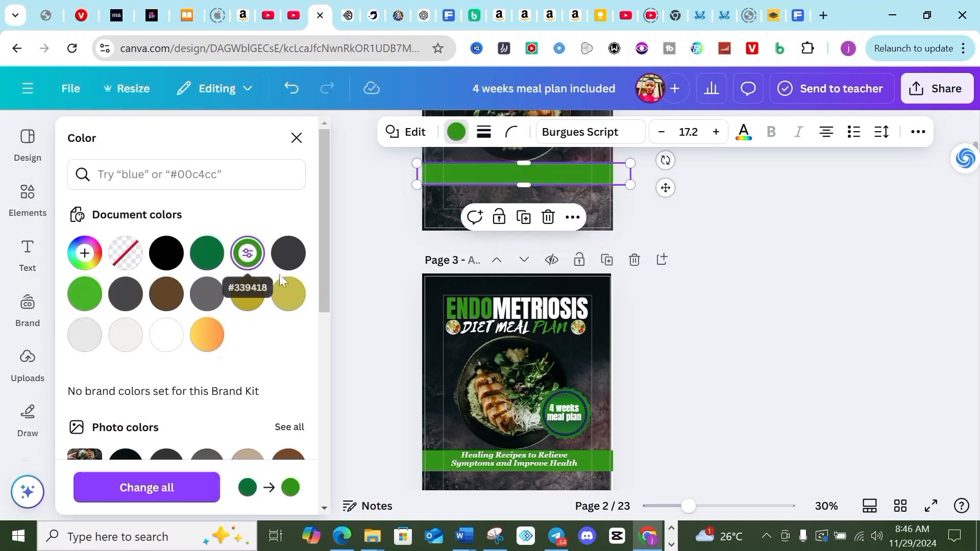
pyautogui.click(689, 265)
# Compare the green band on page 2 with the tagline band on the page 3 reference cover
pyautogui.scroll(4, 649, 268)
pyautogui.scroll(-1, 650, 269)
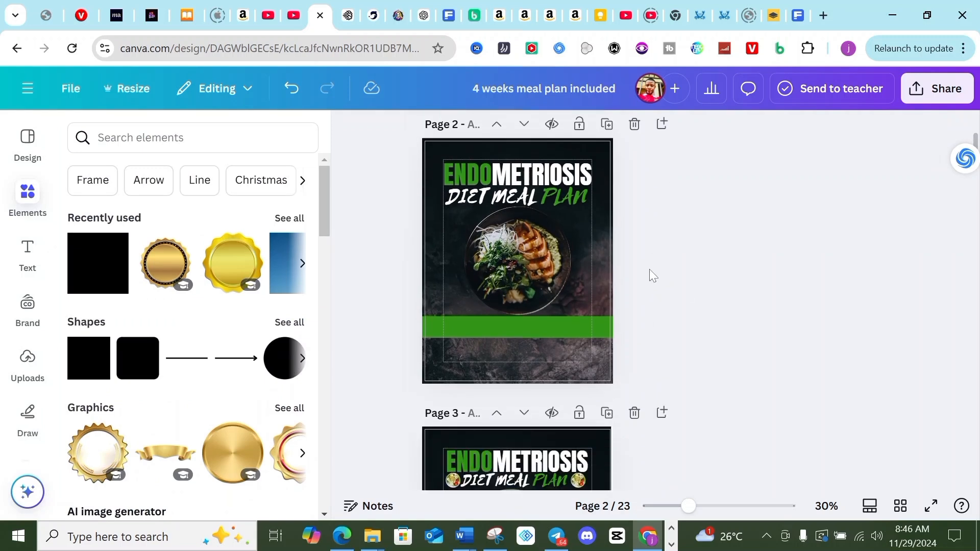
pyautogui.scroll(-1, 632, 276)
pyautogui.scroll(-1, 579, 287)
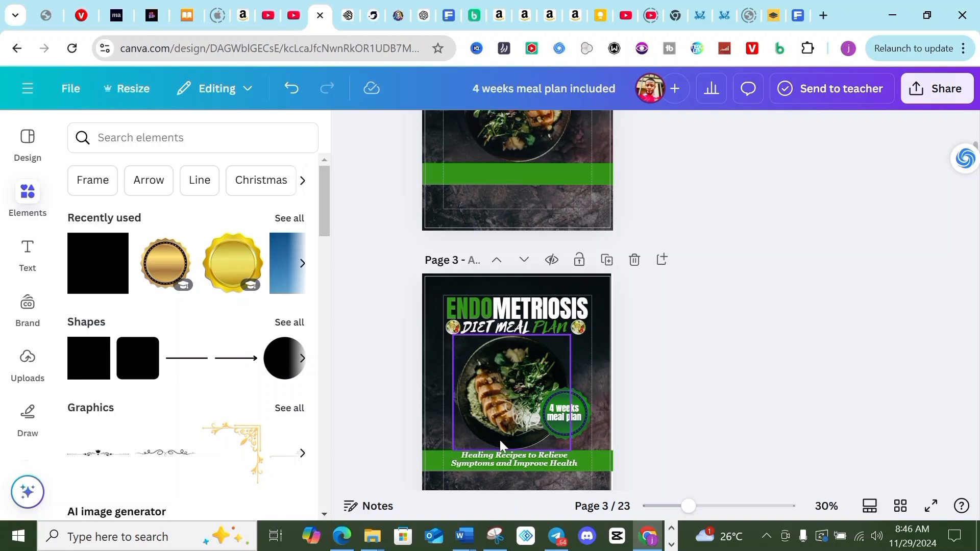
pyautogui.click(498, 460)
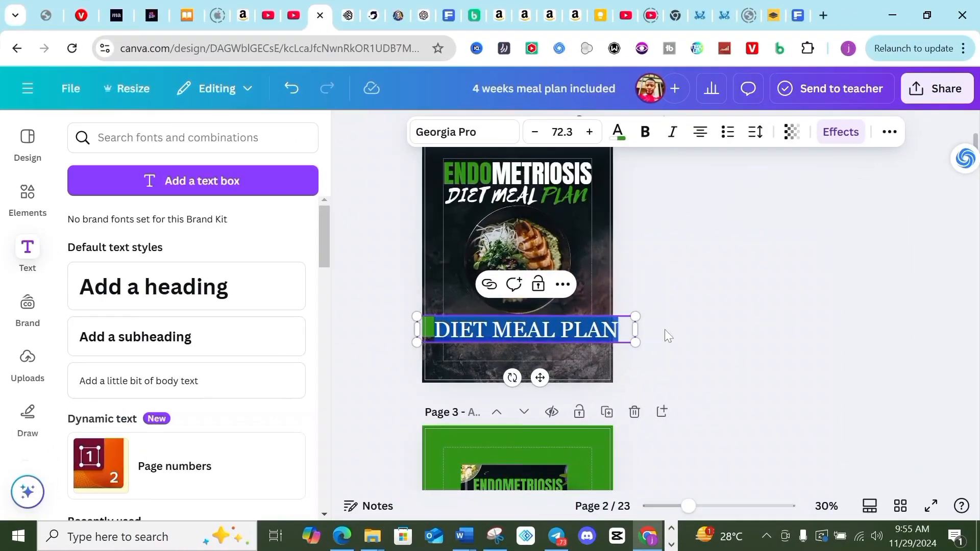
# Delete the extra Georgia Pro DIET MEAL PLAN text lying over the green band on page 2
pyautogui.click(665, 332)
pyautogui.click(541, 334)
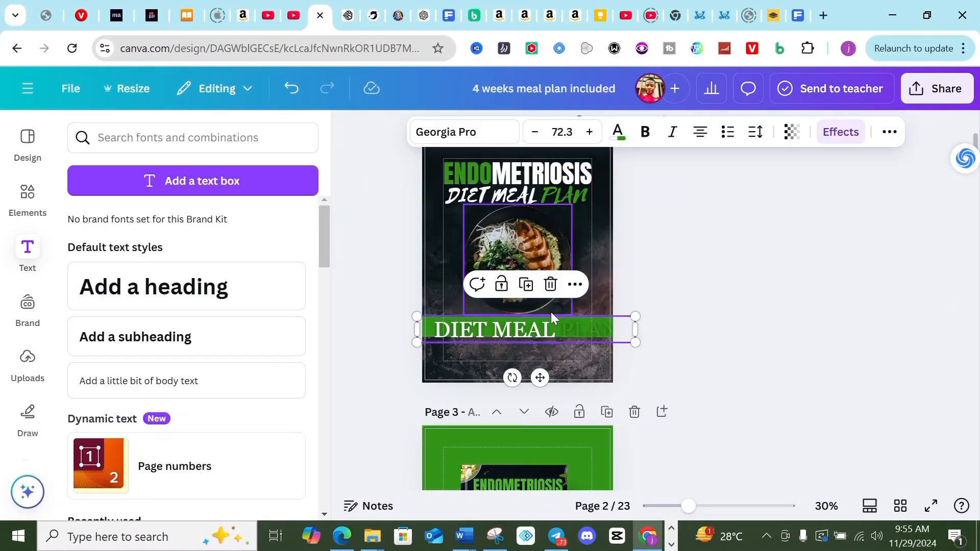
pyautogui.moveTo(542, 333); pyautogui.dragTo(542, 346)
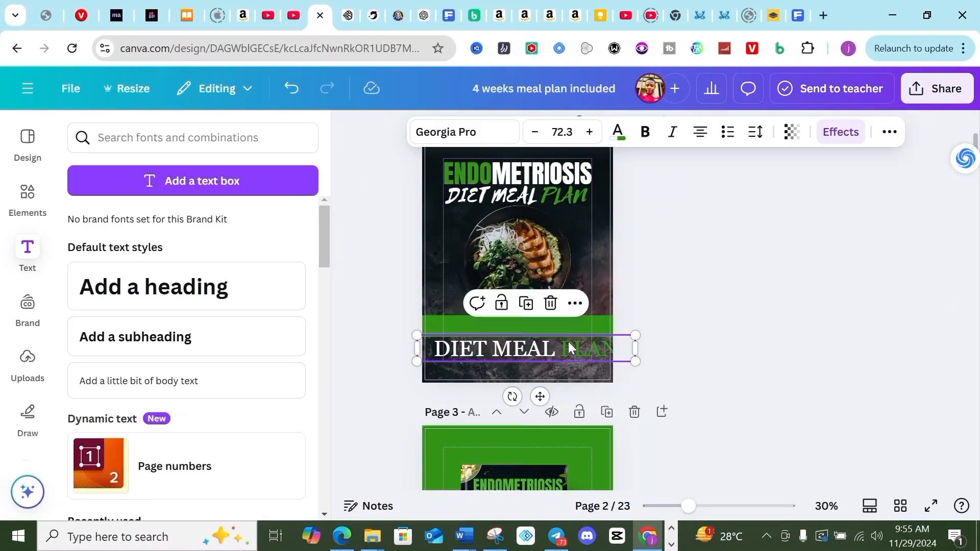
pyautogui.click(550, 303)
# Add a subheading text box to page 2, place it centered on the green band and open its text for editing
pyautogui.click(199, 338)
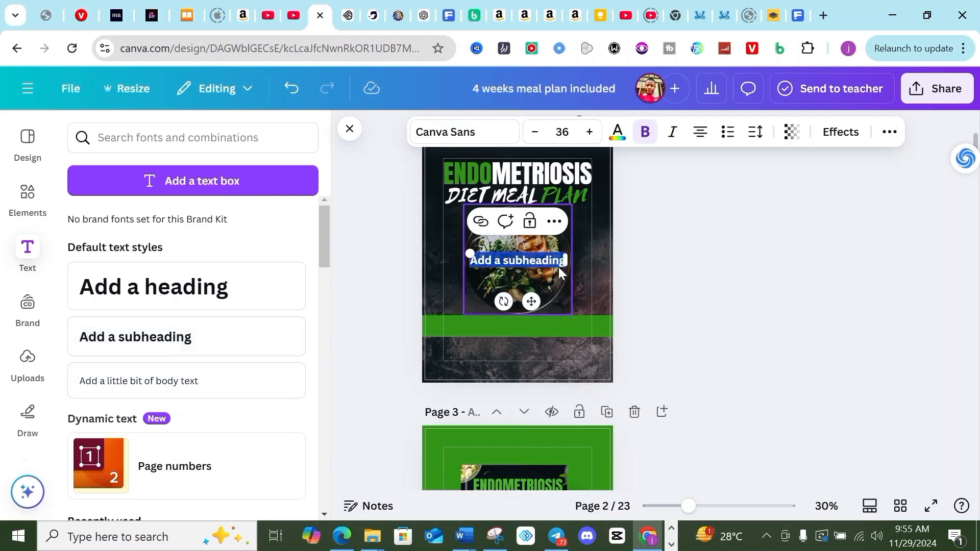
pyautogui.click(580, 284)
pyautogui.moveTo(540, 266); pyautogui.dragTo(540, 328)
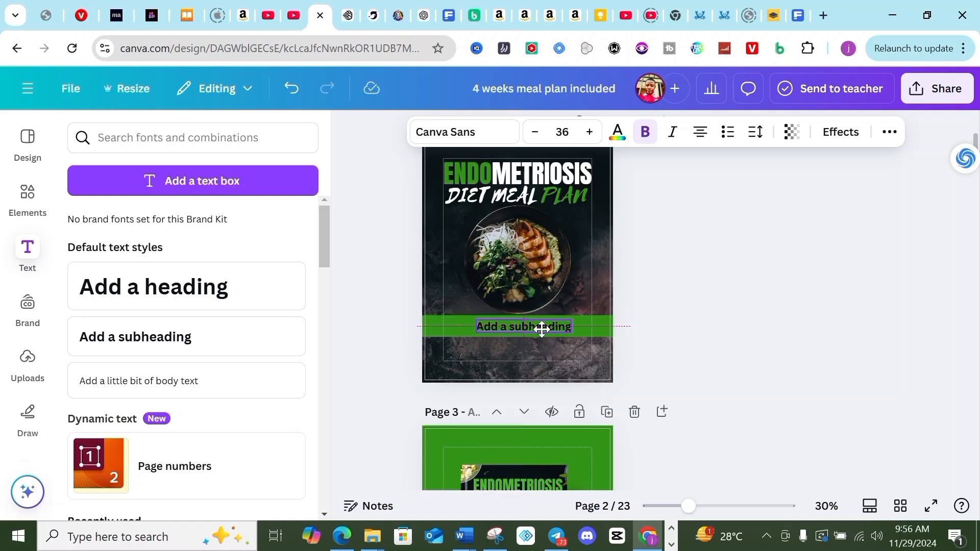
pyautogui.doubleClick(562, 324)
# Copy the tagline text "Healing Recipes to Relieve Symptoms and Improve Health" from the page 4 cover
pyautogui.scroll(-5, 550, 372)
pyautogui.scroll(-5, 550, 372)
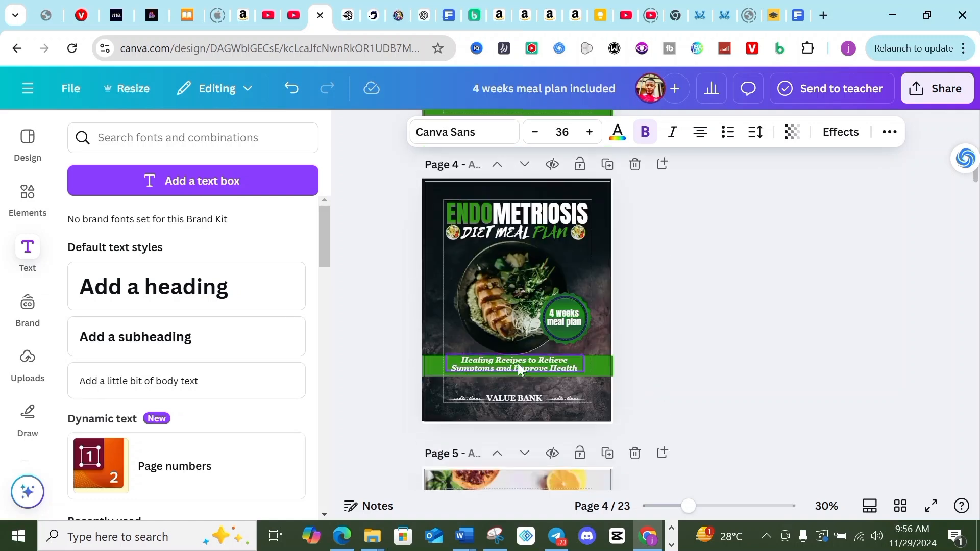
pyautogui.click(519, 369)
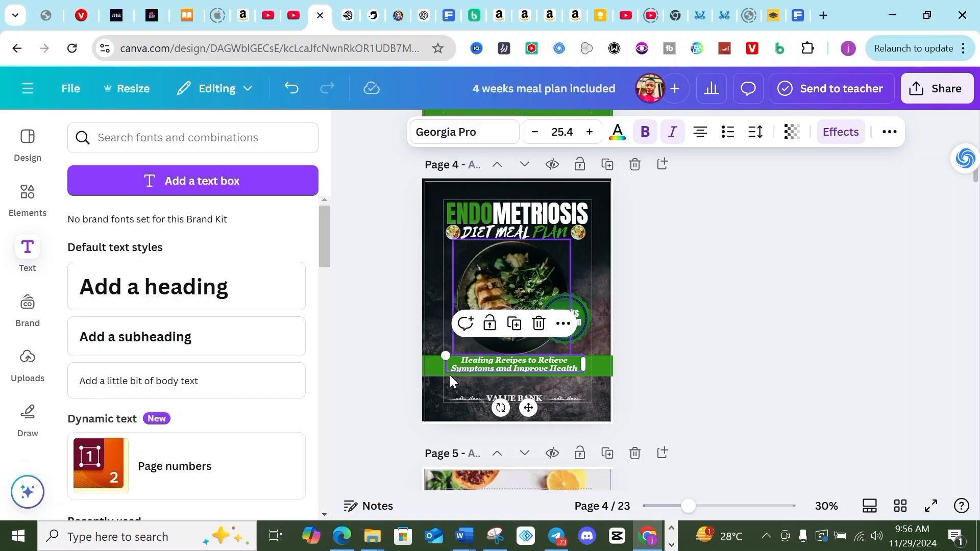
pyautogui.click(555, 361)
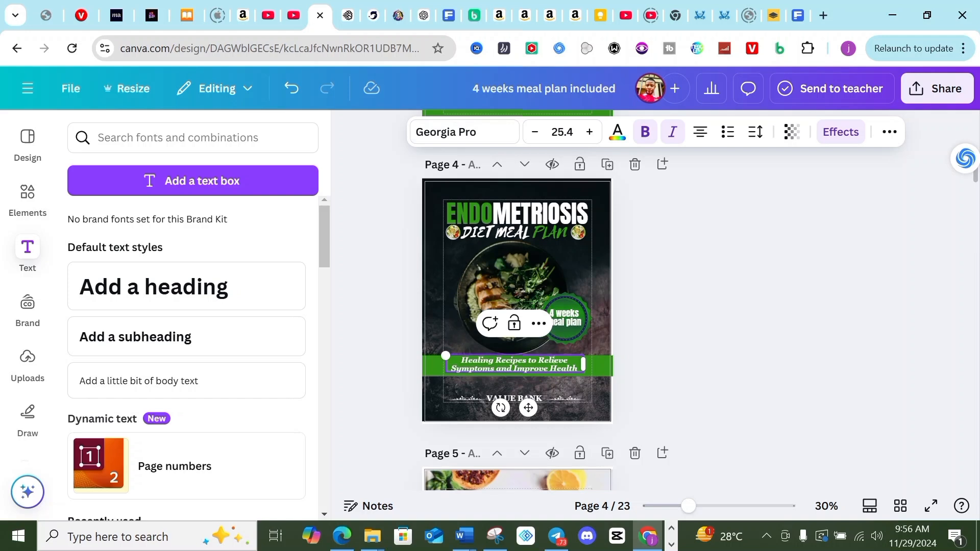
pyautogui.hotkey('ctrl', 'a')
pyautogui.hotkey('ctrl', 'c')
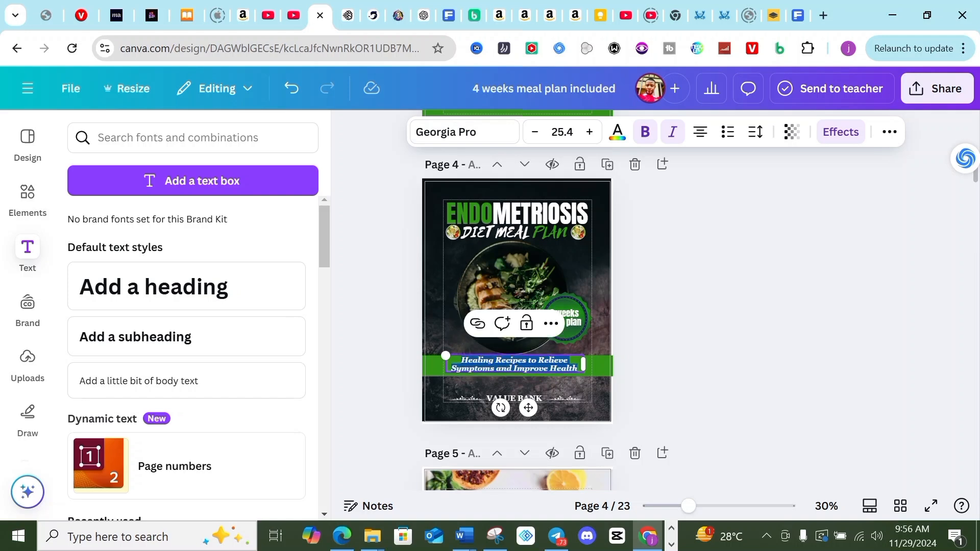
# Replace the subheading placeholder on page 2's green band with the copied tagline text
pyautogui.scroll(3, 671, 185)
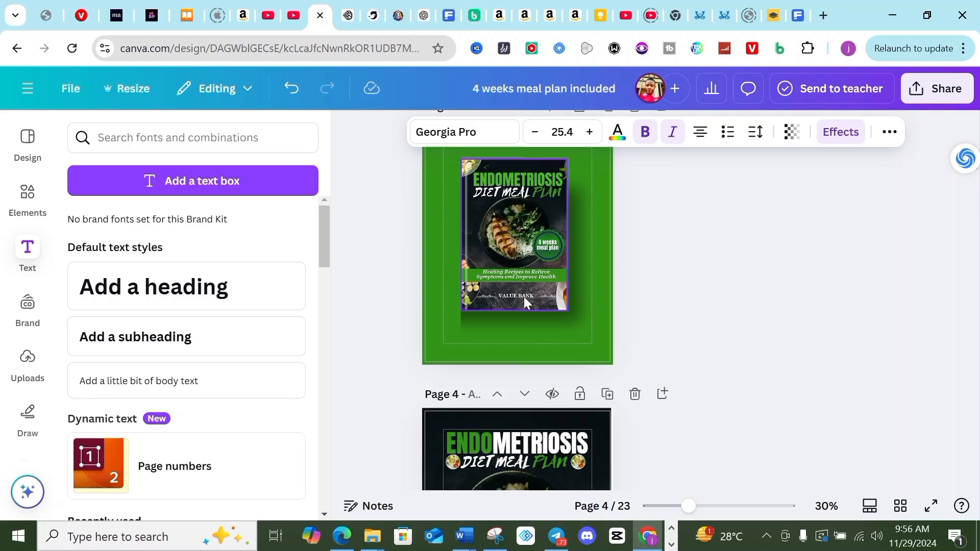
pyautogui.scroll(4, 524, 297)
pyautogui.click(525, 332)
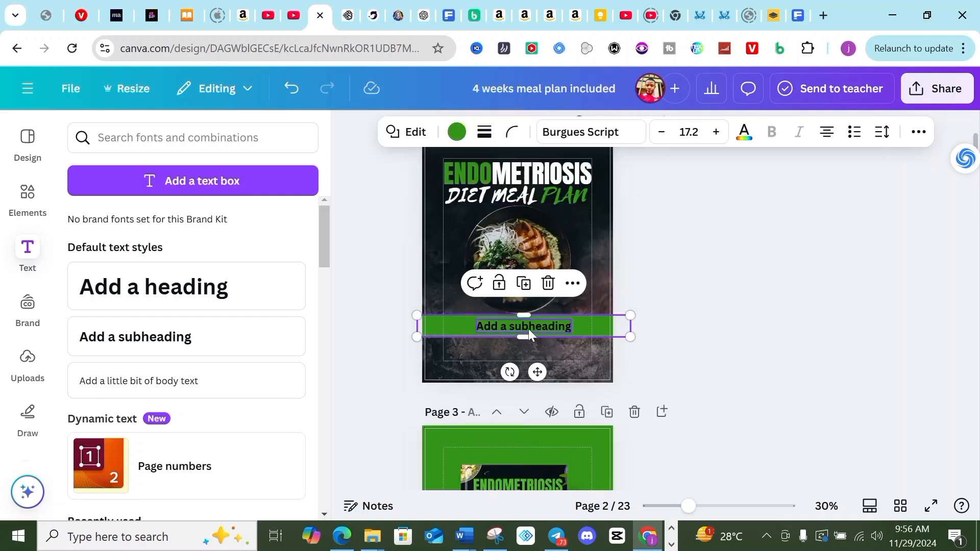
pyautogui.click(536, 328)
pyautogui.hotkey('ctrl', 'a')
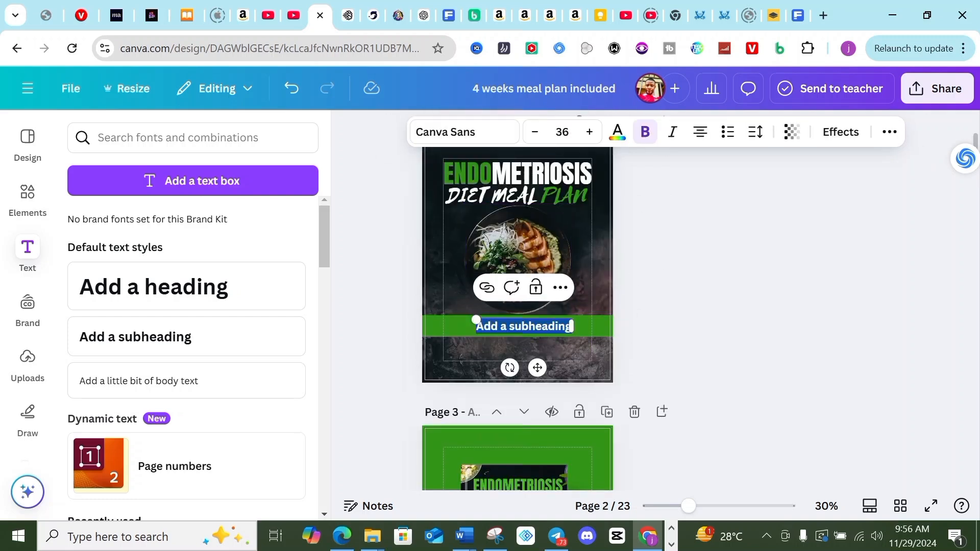
pyautogui.hotkey('ctrl', 'v')
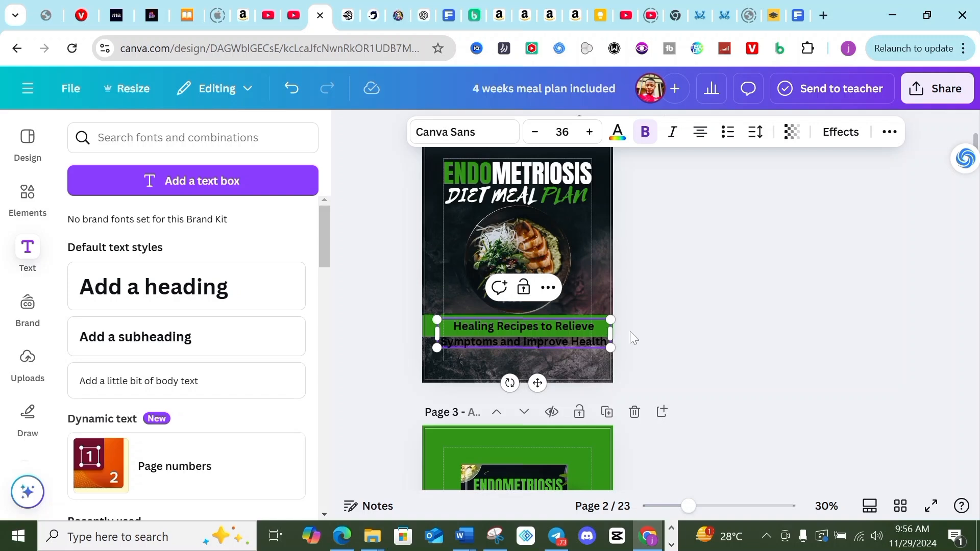
# Change the color of the whole page 2 tagline text to white
pyautogui.click(617, 132)
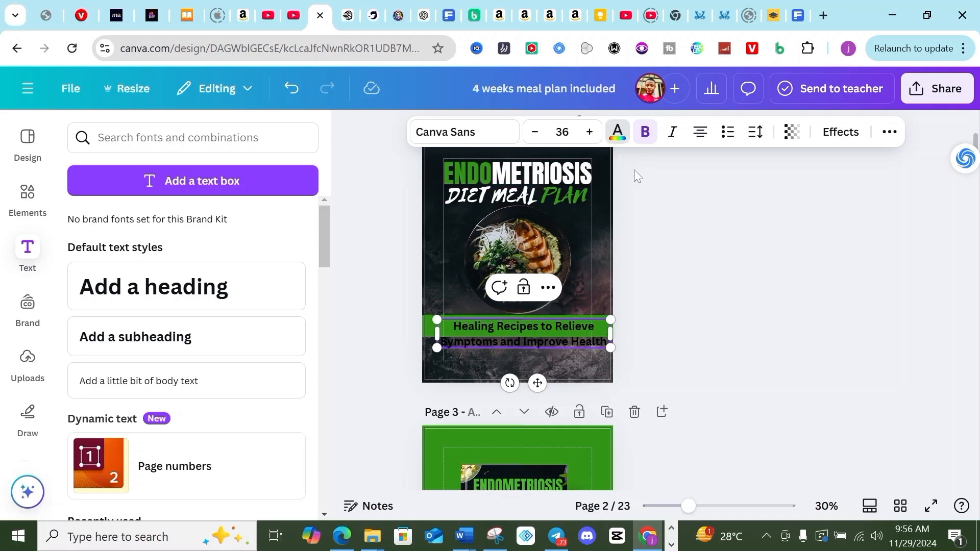
pyautogui.click(125, 335)
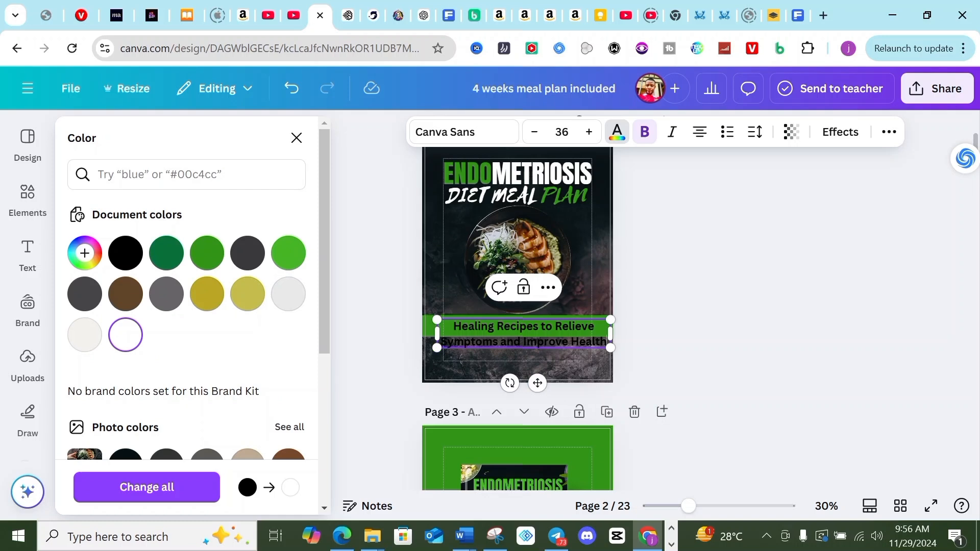
pyautogui.click(454, 342)
pyautogui.hotkey('ctrl', 'a')
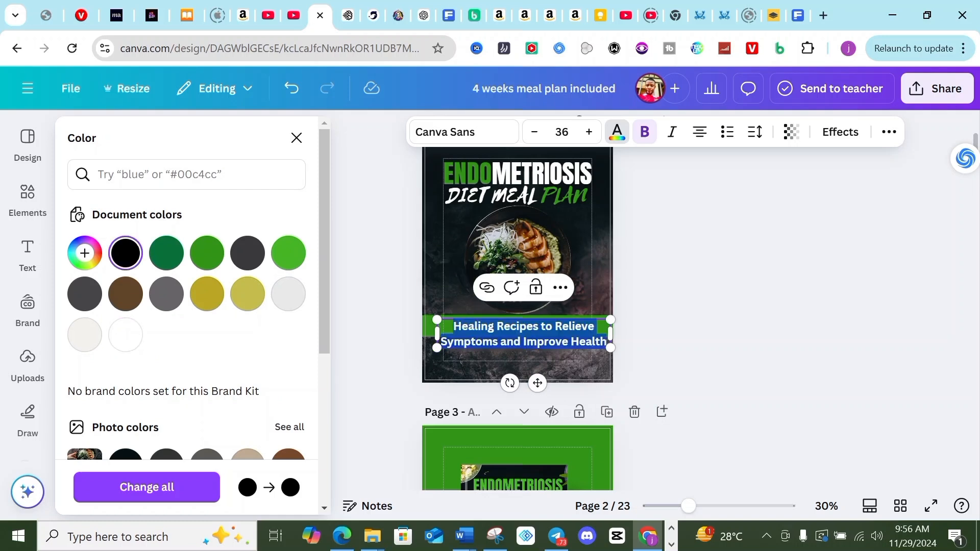
pyautogui.click(125, 335)
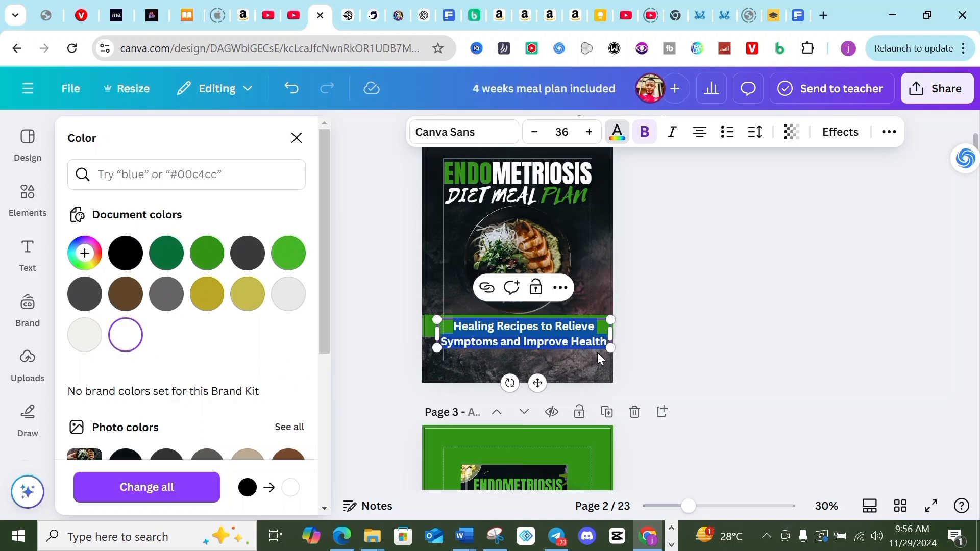
pyautogui.click(673, 334)
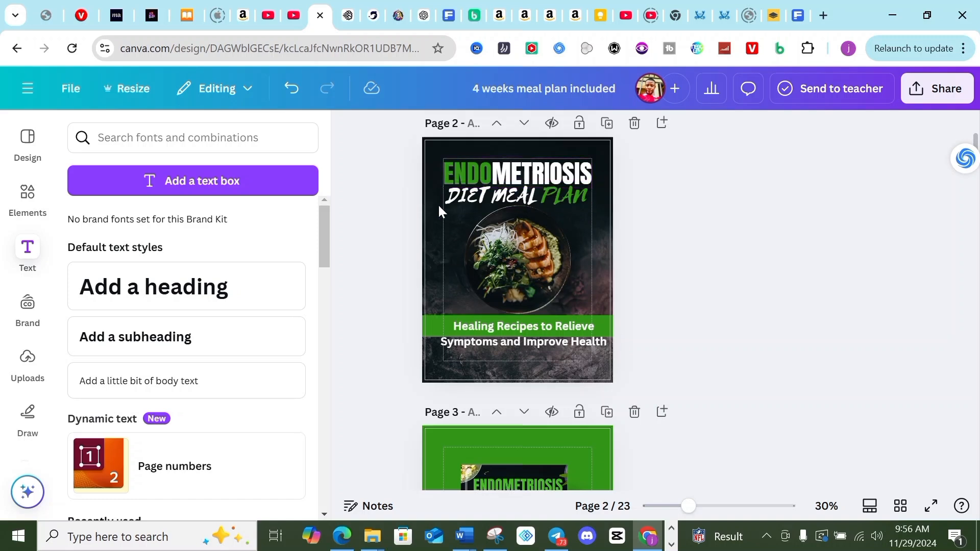
# Reduce the line spacing of the page 2 tagline to 0.87
pyautogui.click(428, 320)
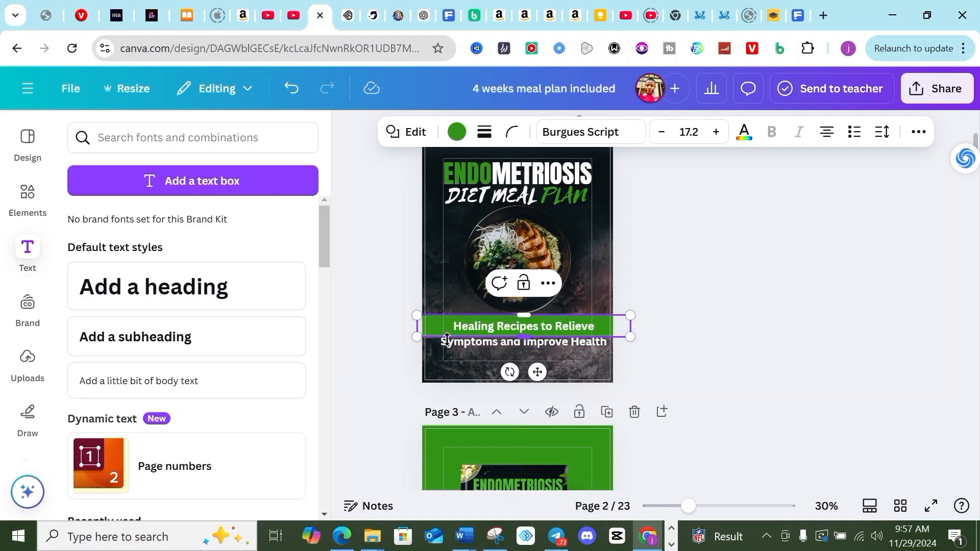
pyautogui.click(492, 347)
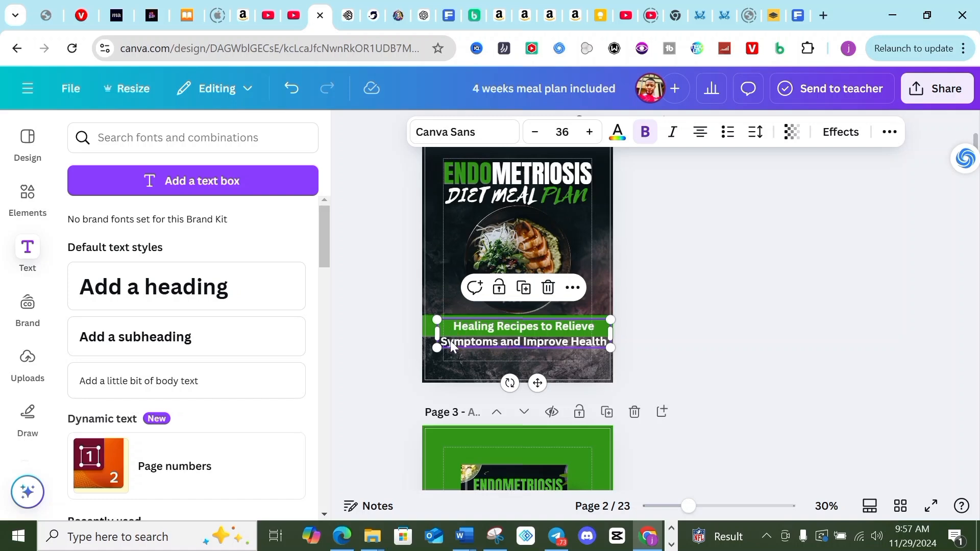
pyautogui.click(757, 142)
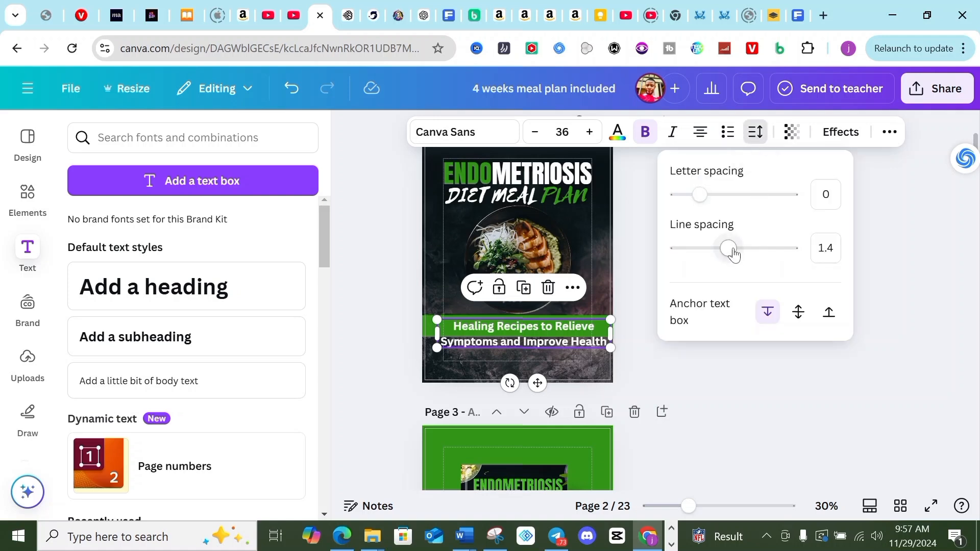
pyautogui.moveTo(734, 253); pyautogui.dragTo(698, 250)
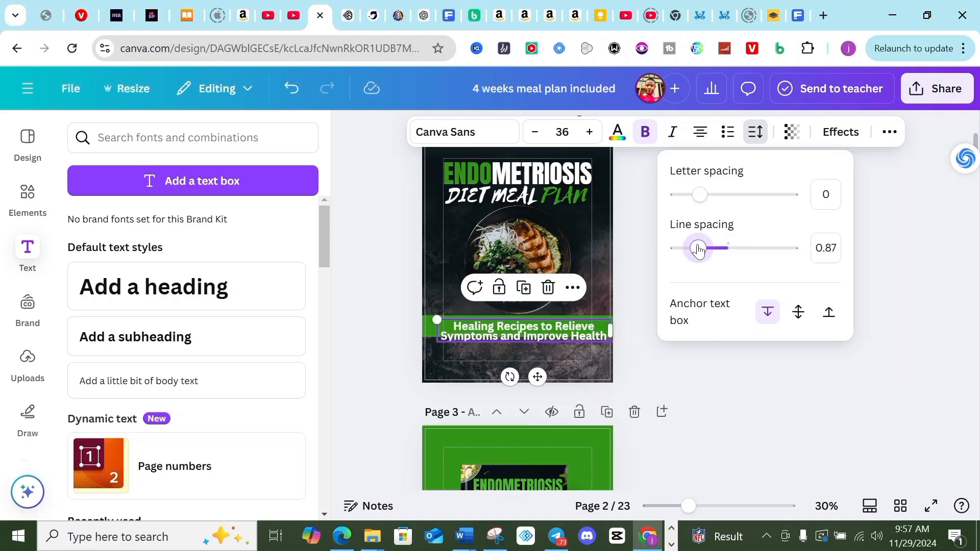
pyautogui.click(746, 379)
# Scale the page 2 tagline to font size 30.5 and center it horizontally on the green band
pyautogui.click(551, 332)
pyautogui.moveTo(550, 331); pyautogui.dragTo(542, 322)
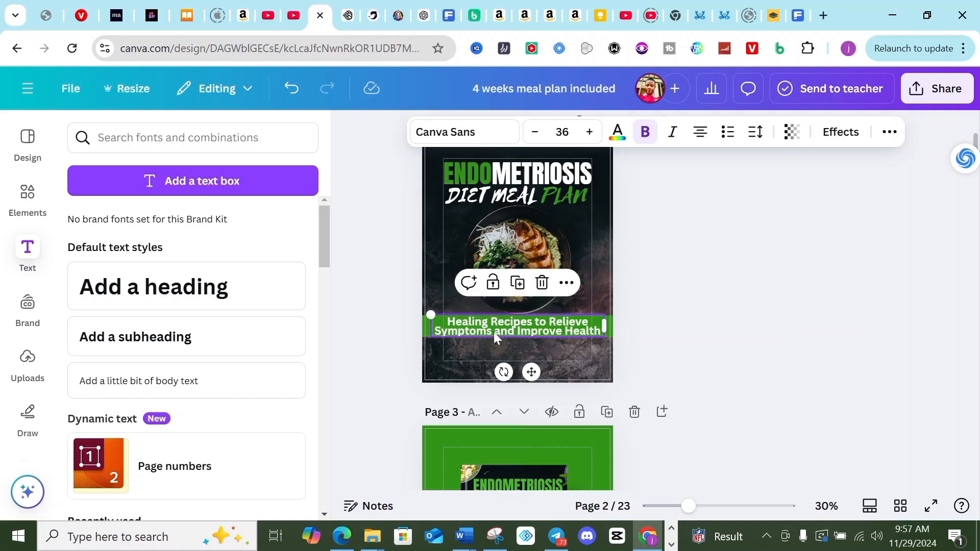
pyautogui.moveTo(431, 314); pyautogui.dragTo(463, 319)
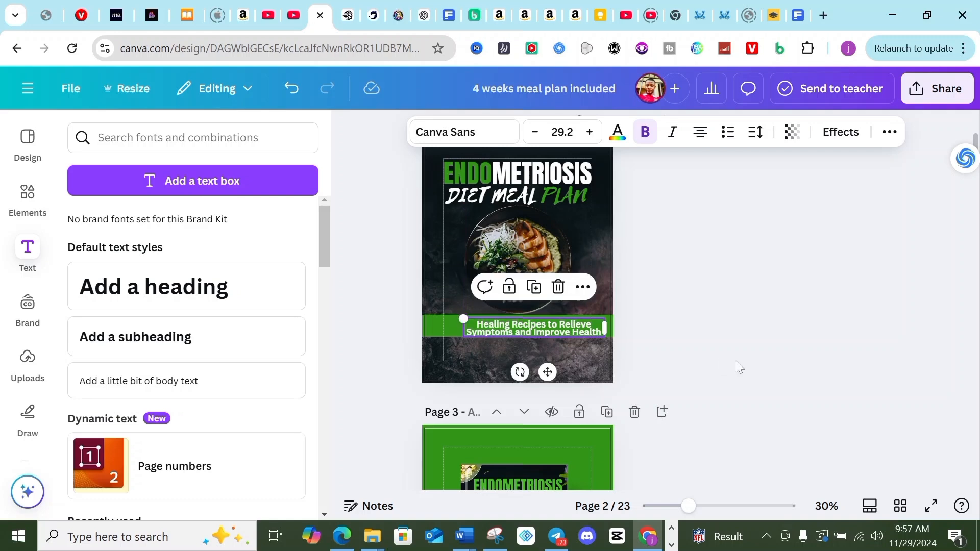
pyautogui.click(719, 347)
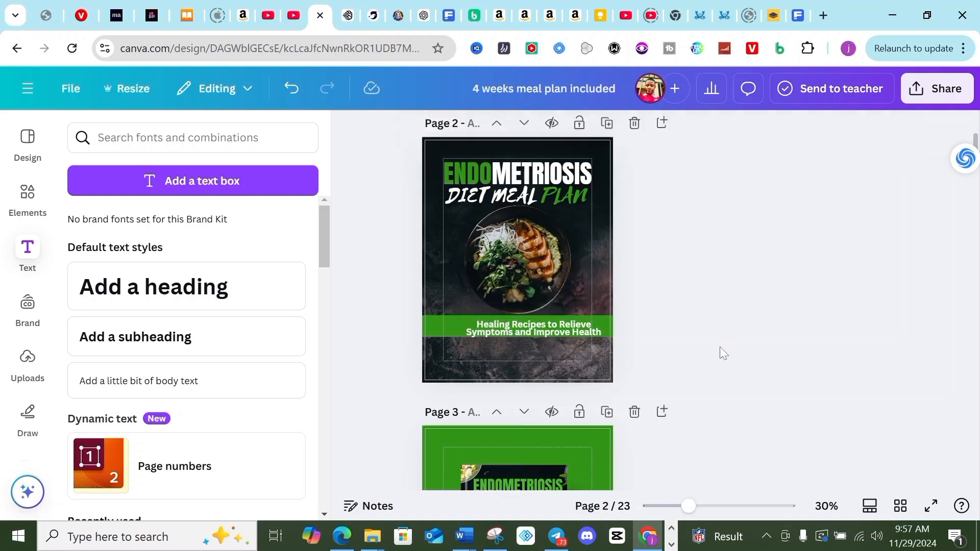
pyautogui.moveTo(562, 332); pyautogui.dragTo(539, 326)
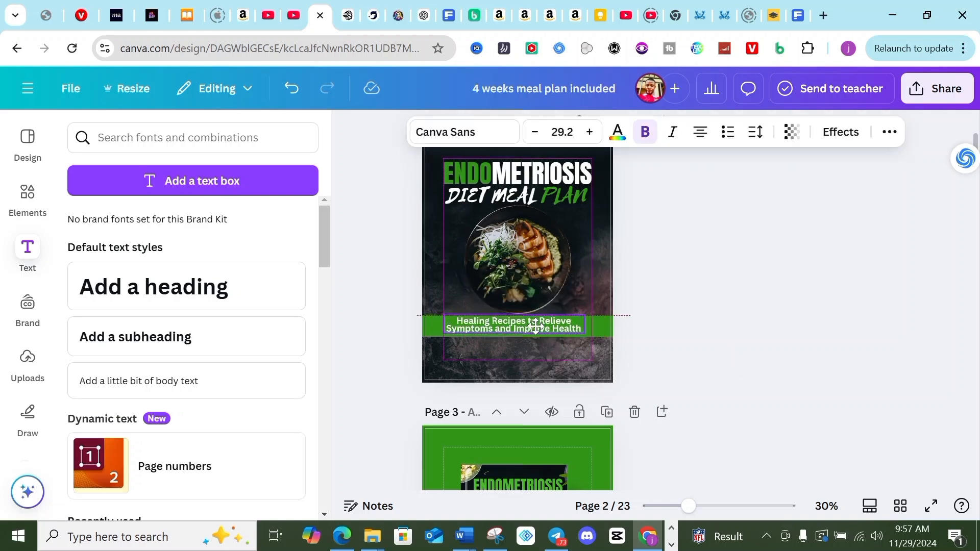
pyautogui.moveTo(442, 315); pyautogui.dragTo(437, 311)
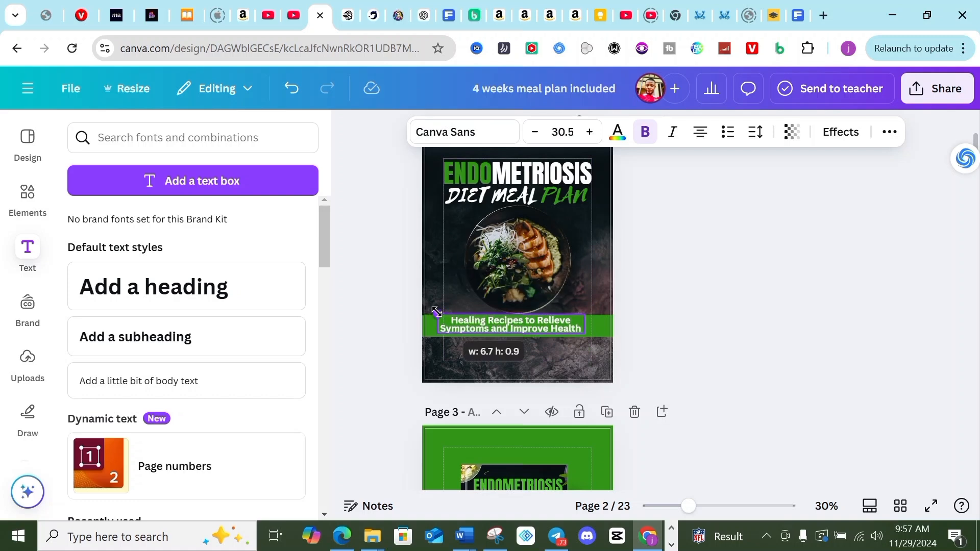
pyautogui.moveTo(496, 323); pyautogui.dragTo(502, 325)
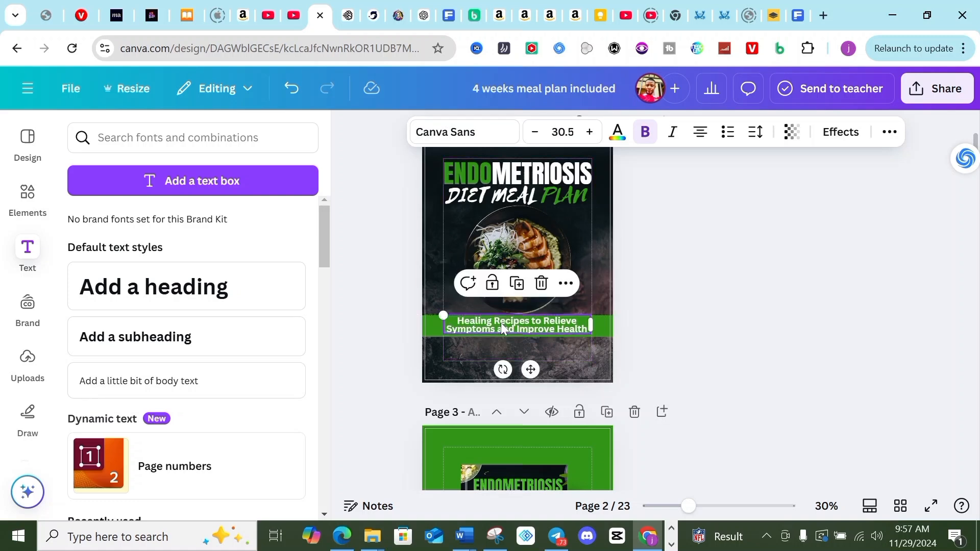
pyautogui.click(650, 335)
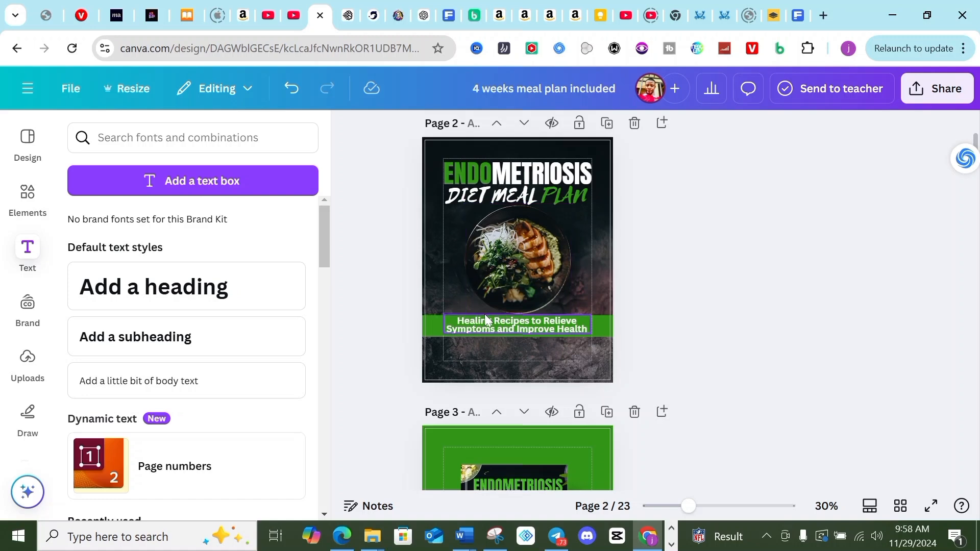
# Move the page 2 green band down to the page's lower edge and back behind the tagline
pyautogui.scroll(-8, 506, 347)
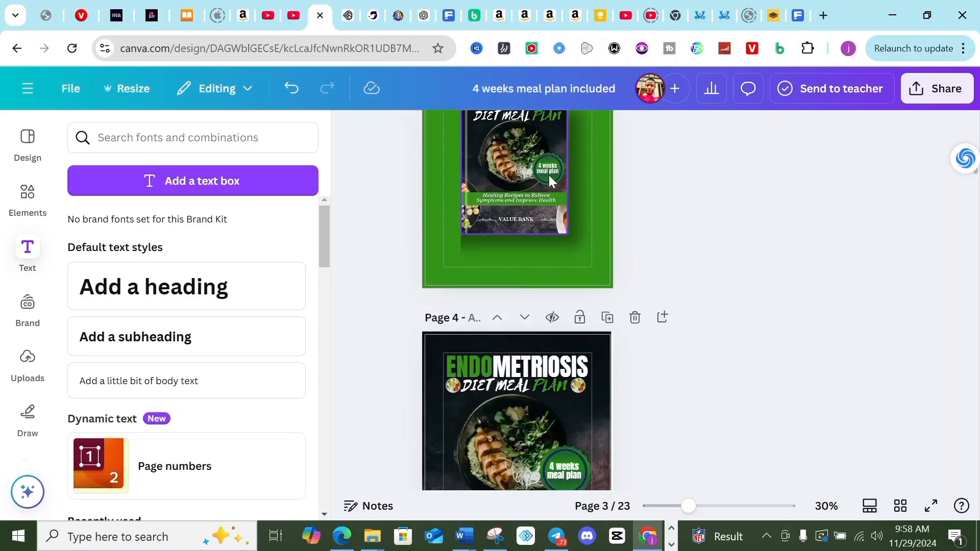
pyautogui.scroll(2, 549, 175)
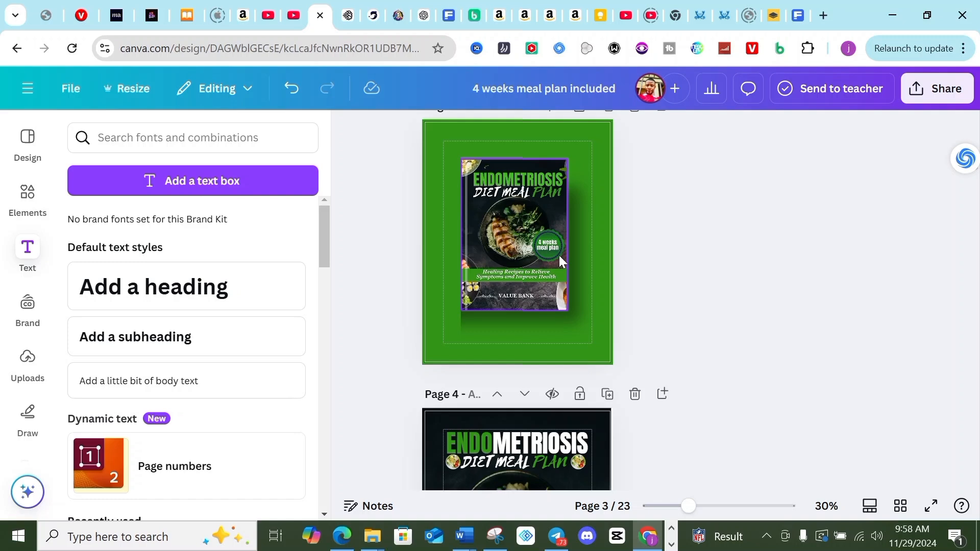
pyautogui.scroll(6, 561, 258)
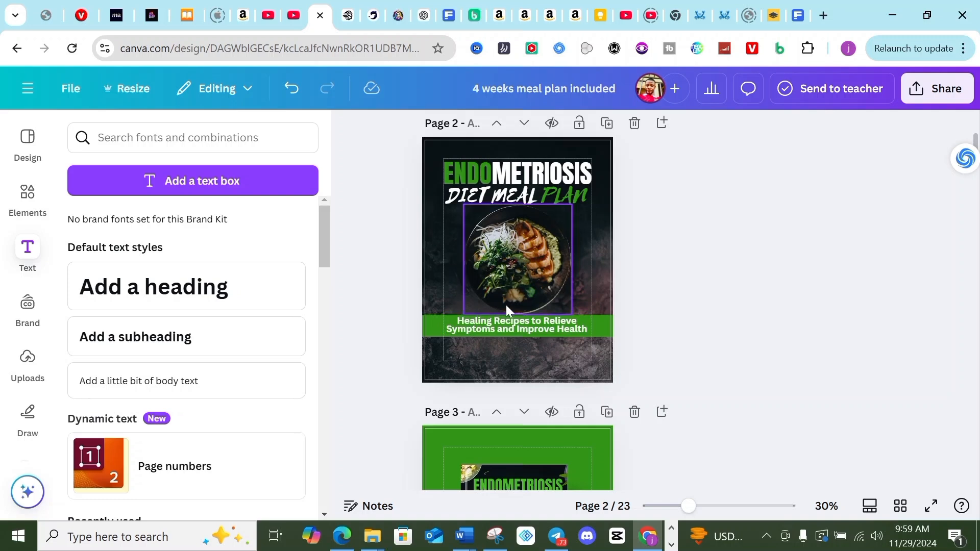
pyautogui.moveTo(431, 330); pyautogui.dragTo(435, 379)
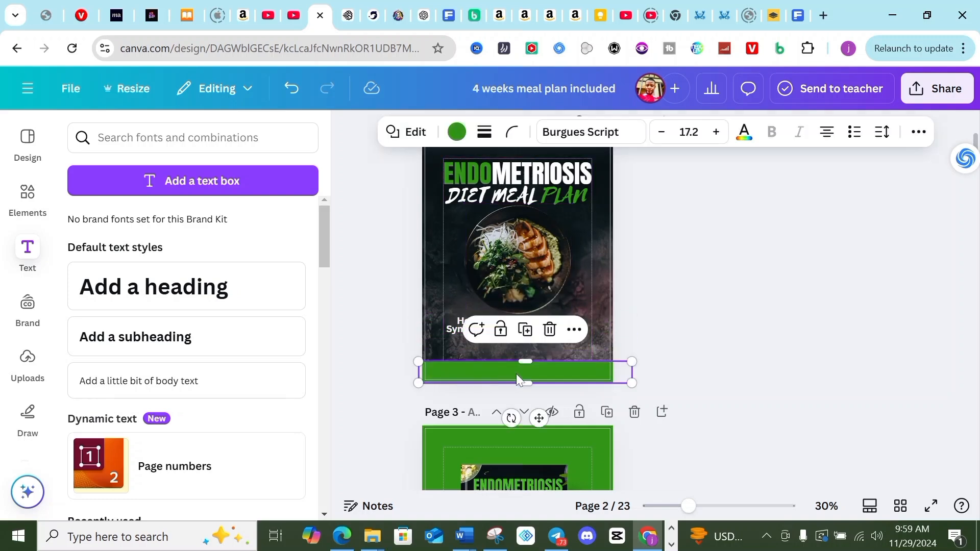
pyautogui.click(701, 288)
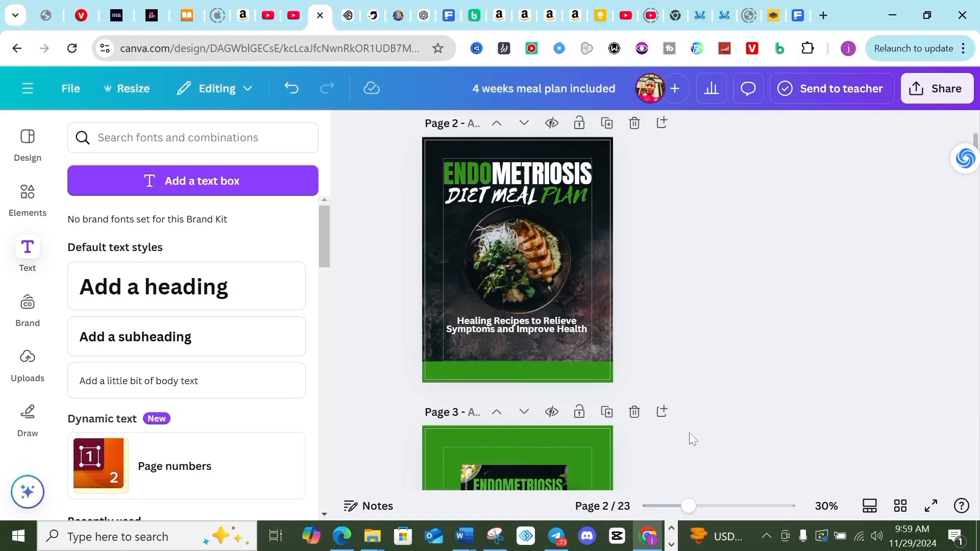
pyautogui.moveTo(515, 374); pyautogui.dragTo(512, 326)
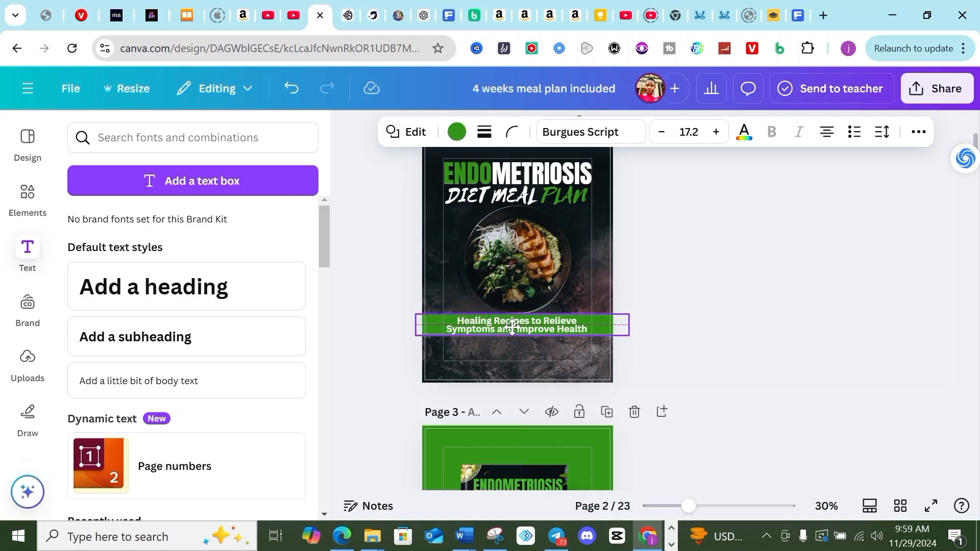
pyautogui.click(727, 359)
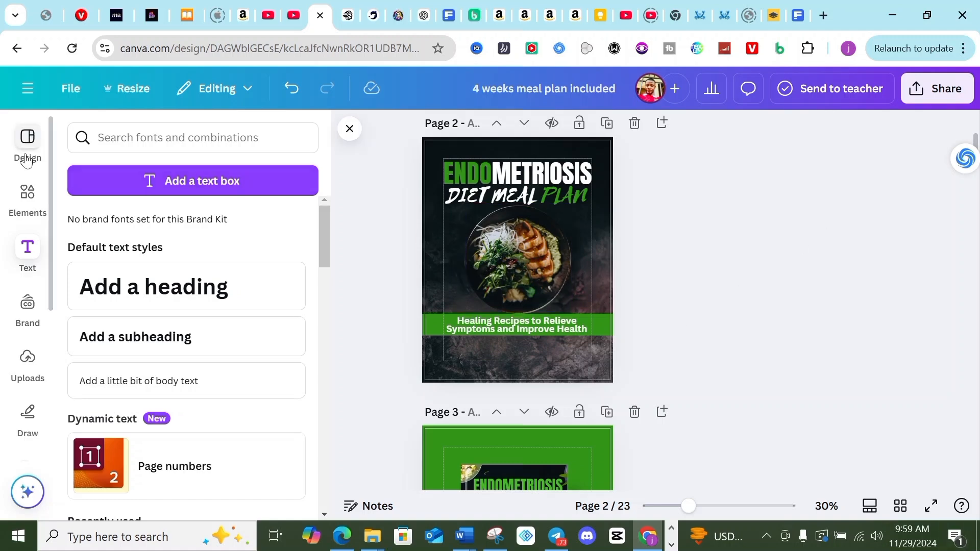
# Check the round badge on the page 3 reference cover and search the elements library for "Gold circle"
pyautogui.click(28, 204)
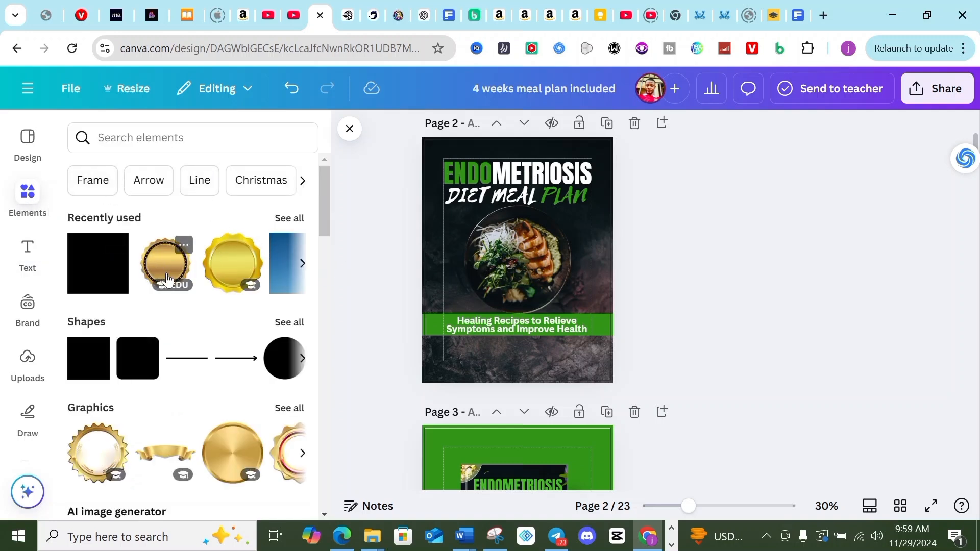
pyautogui.scroll(-5, 452, 406)
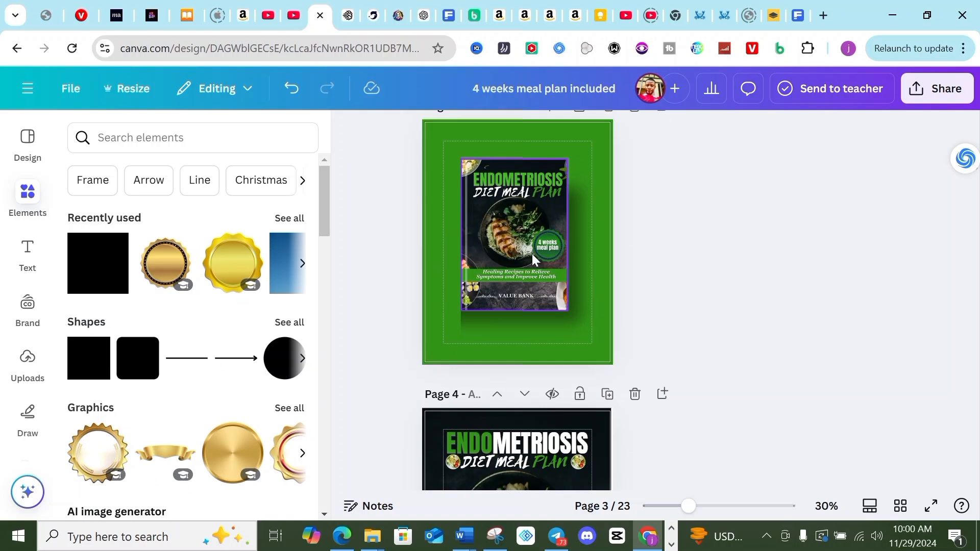
pyautogui.scroll(2, 385, 269)
pyautogui.click(153, 137)
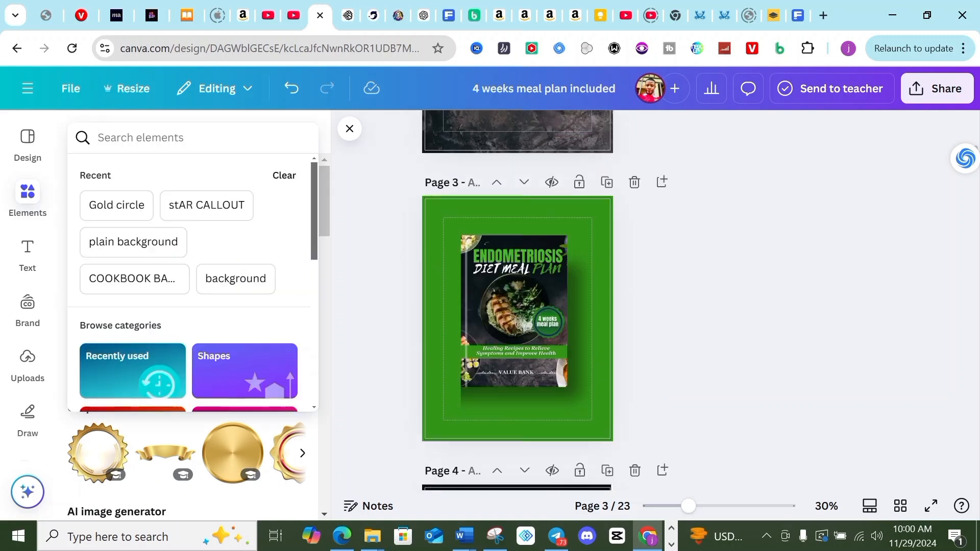
pyautogui.click(120, 206)
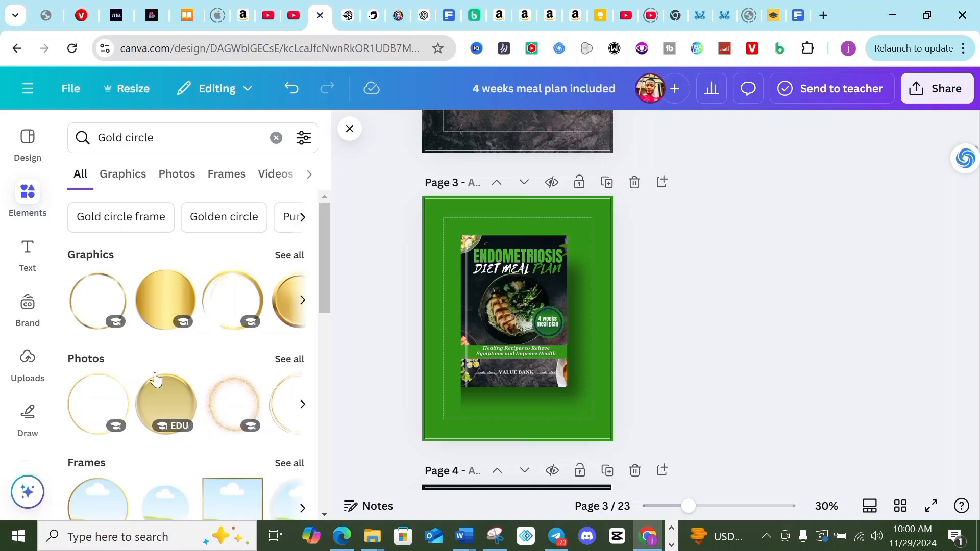
# Browse the "Gold circle" graphics and add the scalloped gold seal with the black dotted ring to page 3
pyautogui.scroll(-2, 224, 382)
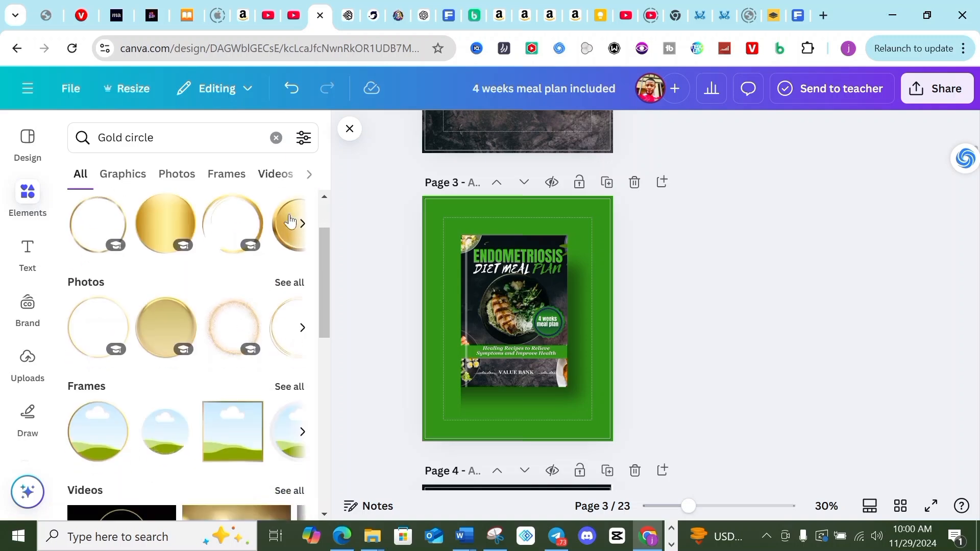
pyautogui.scroll(2, 293, 225)
pyautogui.click(289, 255)
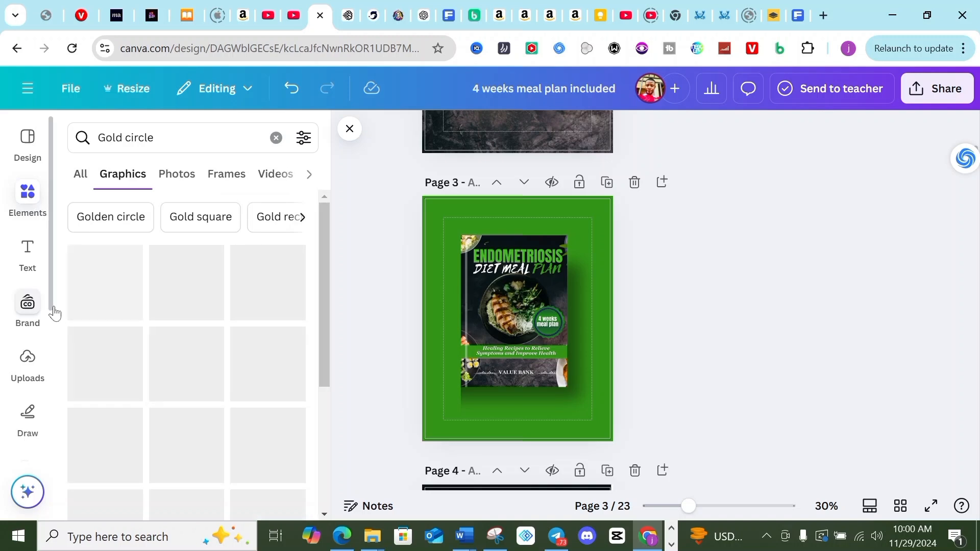
pyautogui.scroll(-5, 130, 336)
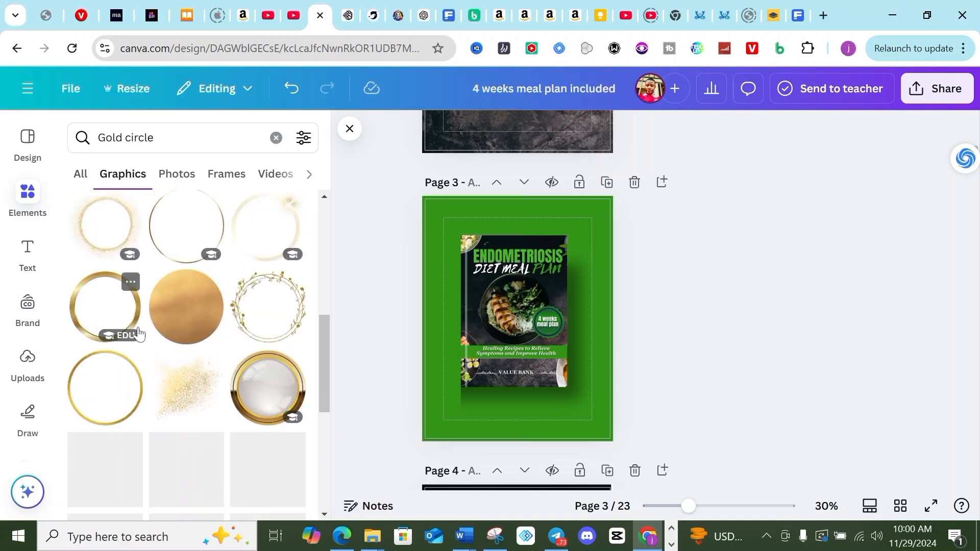
pyautogui.scroll(-10, 153, 332)
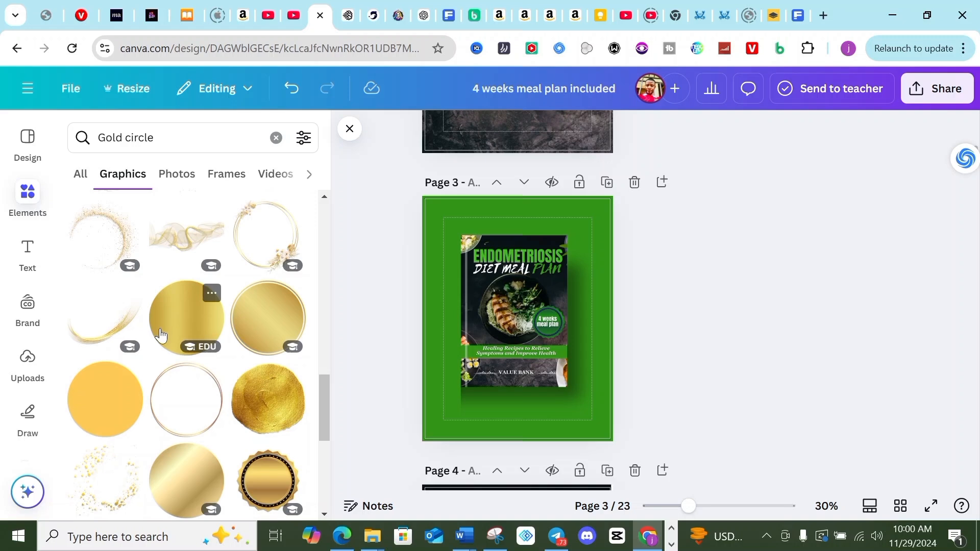
pyautogui.scroll(-3, 162, 333)
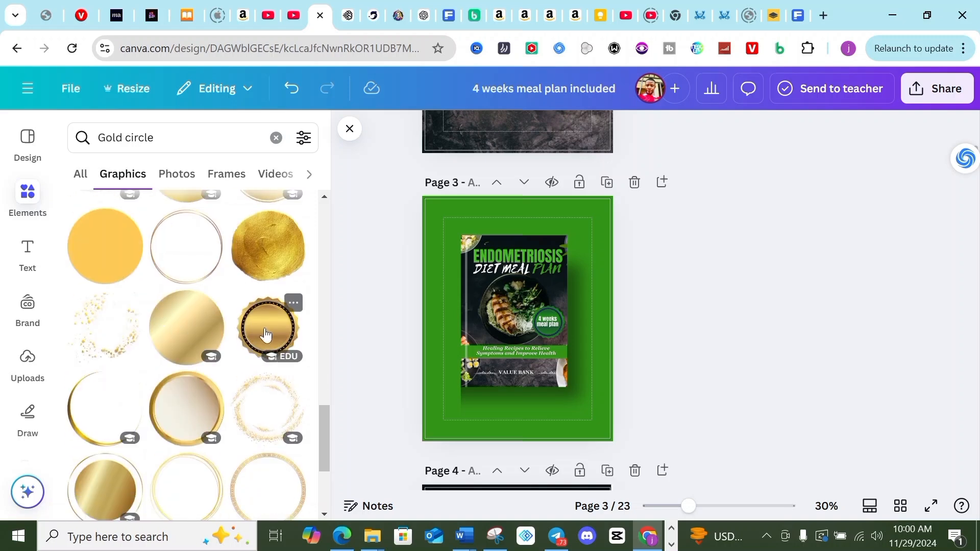
pyautogui.scroll(-3, 263, 337)
pyautogui.scroll(-6, 258, 346)
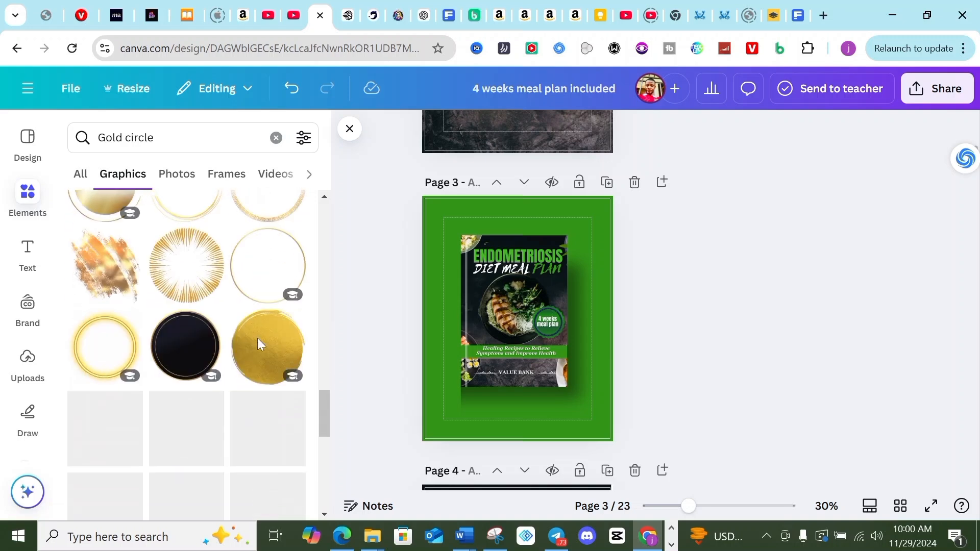
pyautogui.scroll(-7, 240, 325)
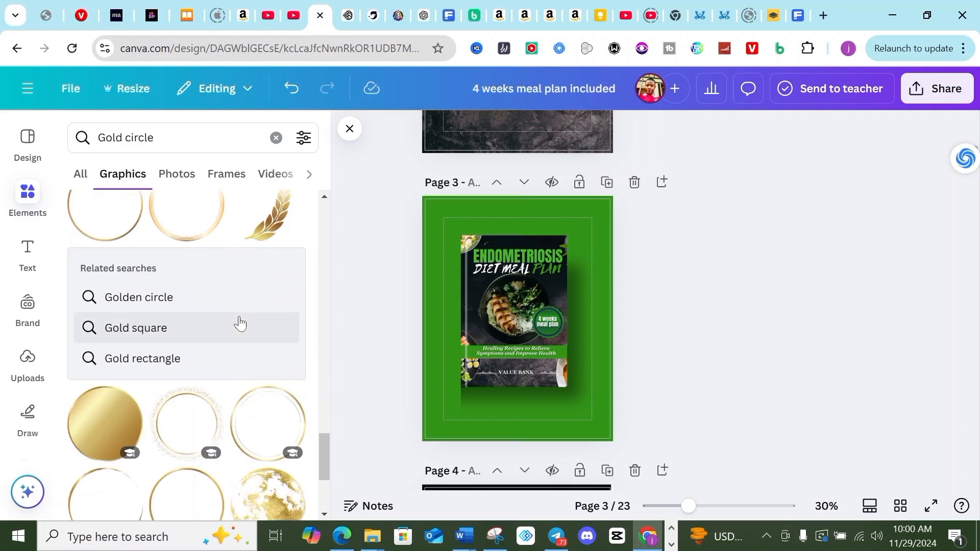
pyautogui.scroll(-8, 235, 331)
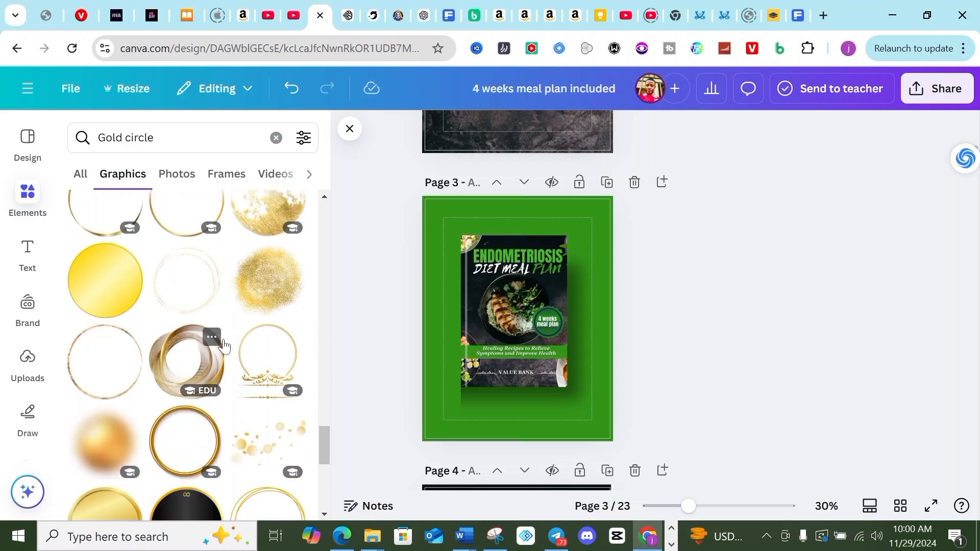
pyautogui.scroll(-4, 223, 347)
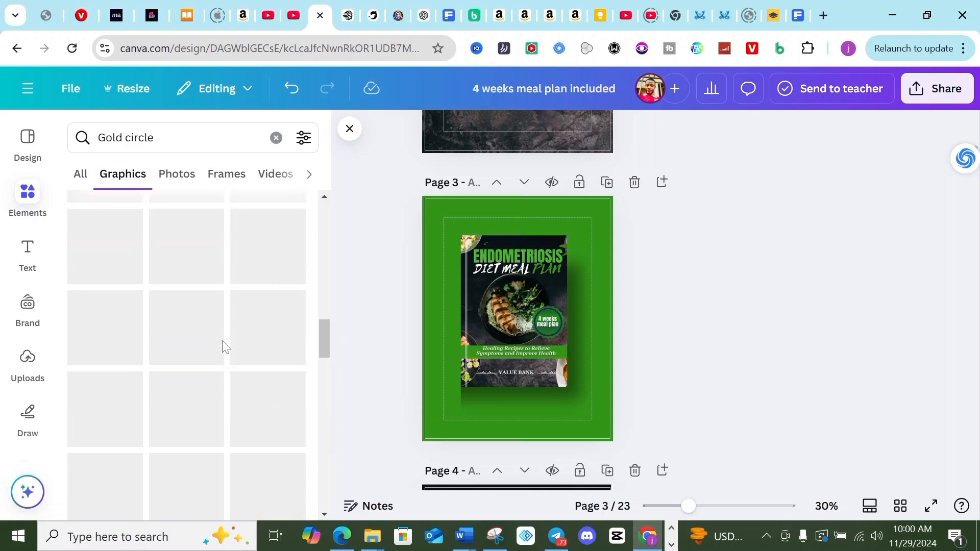
pyautogui.click(270, 337)
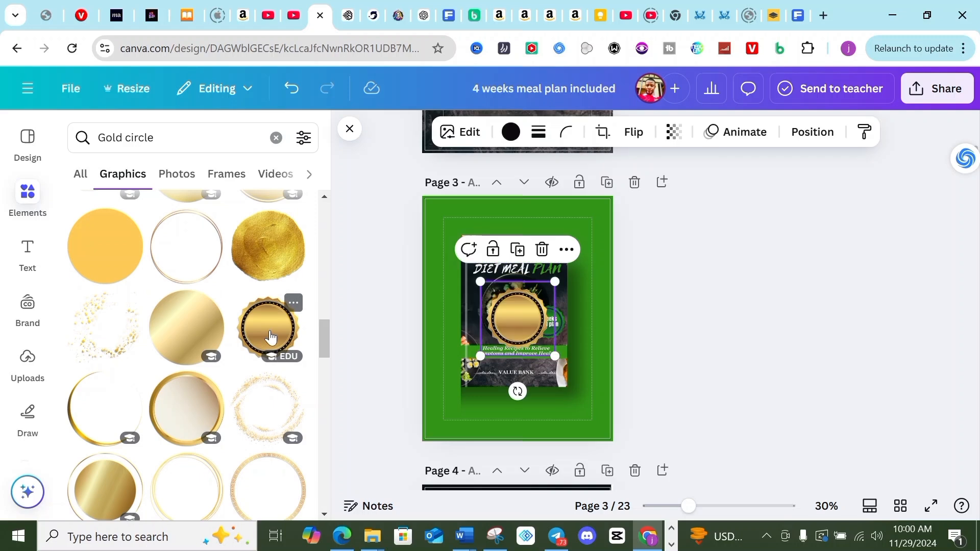
# Browse the magic recommendations related to the gold seal for alternative badge designs
pyautogui.scroll(-2, 240, 334)
pyautogui.scroll(4, 253, 319)
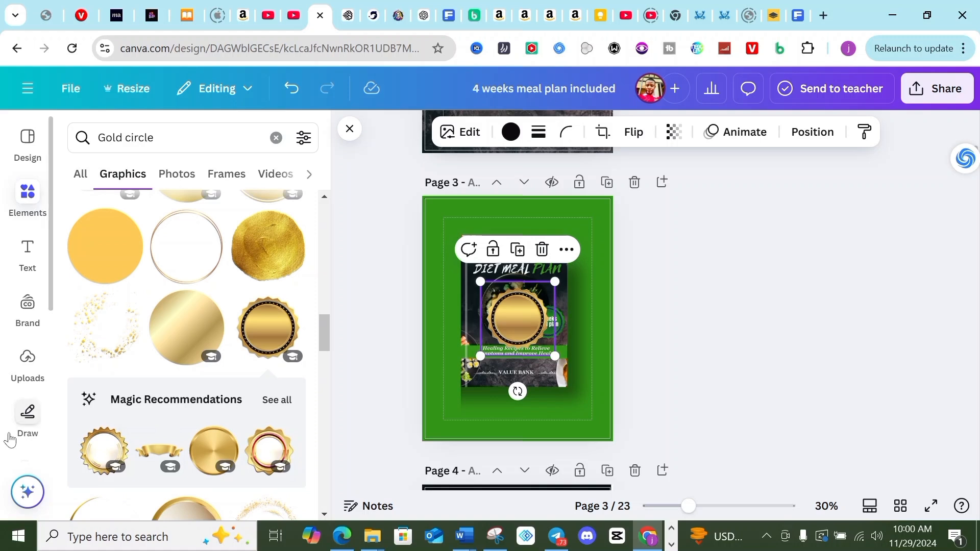
pyautogui.click(270, 403)
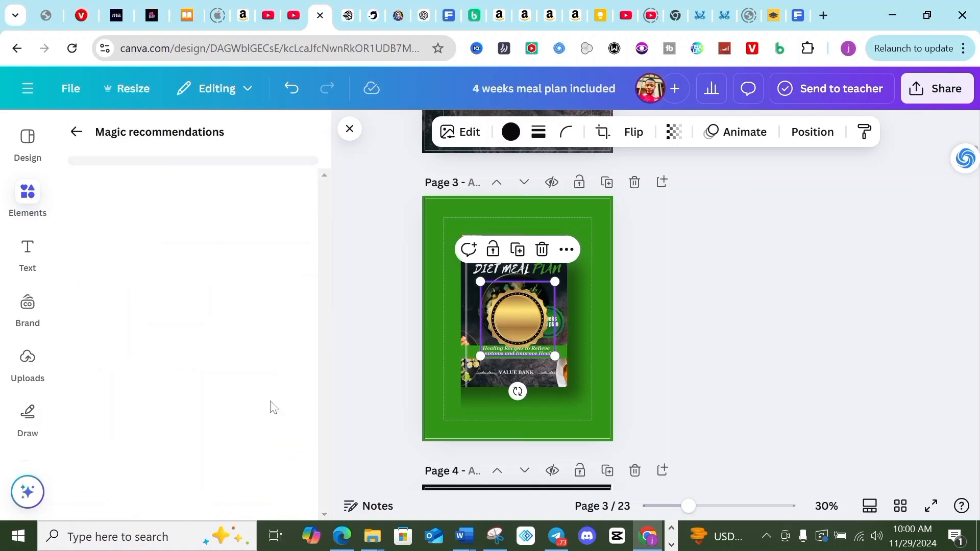
pyautogui.scroll(-3, 161, 288)
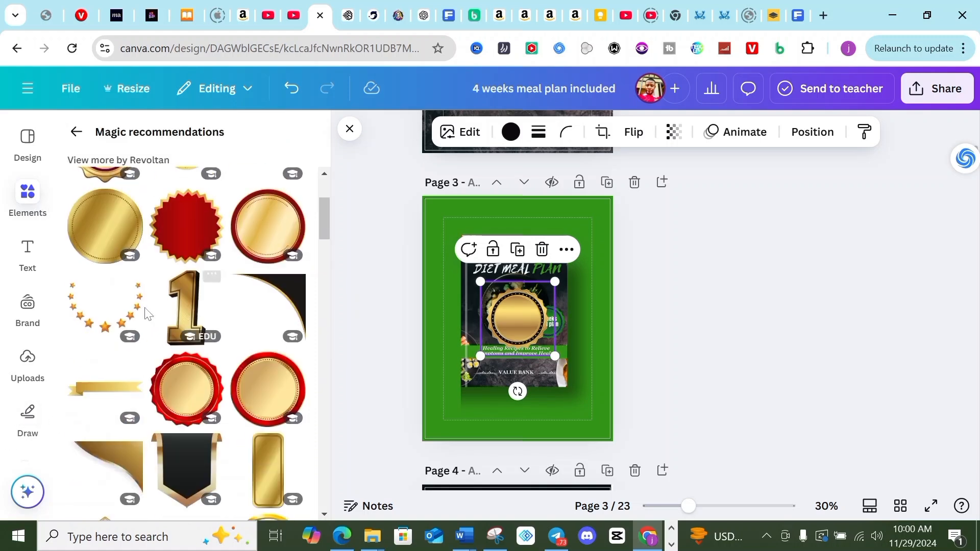
pyautogui.scroll(-5, 212, 287)
pyautogui.scroll(-3, 217, 301)
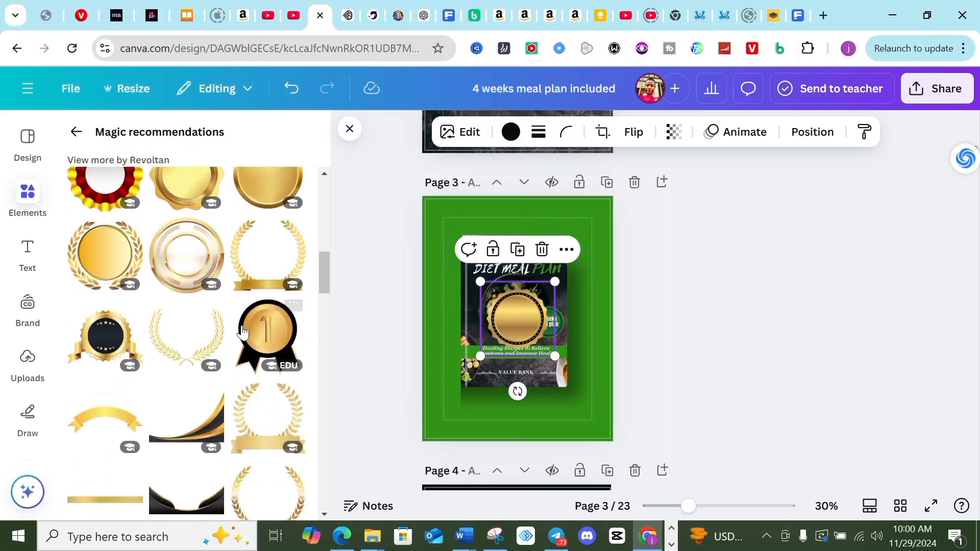
pyautogui.scroll(-3, 255, 347)
pyautogui.scroll(-2, 264, 359)
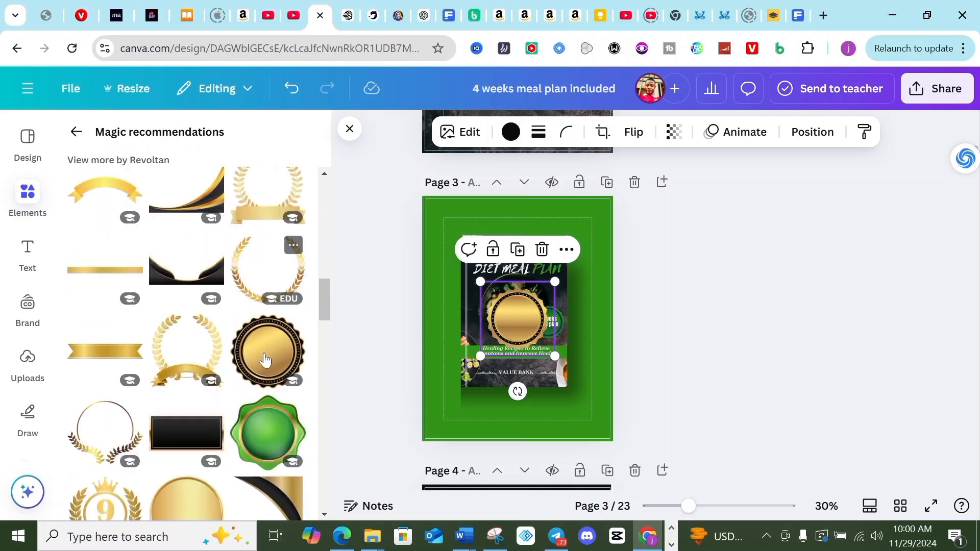
pyautogui.scroll(-2, 261, 357)
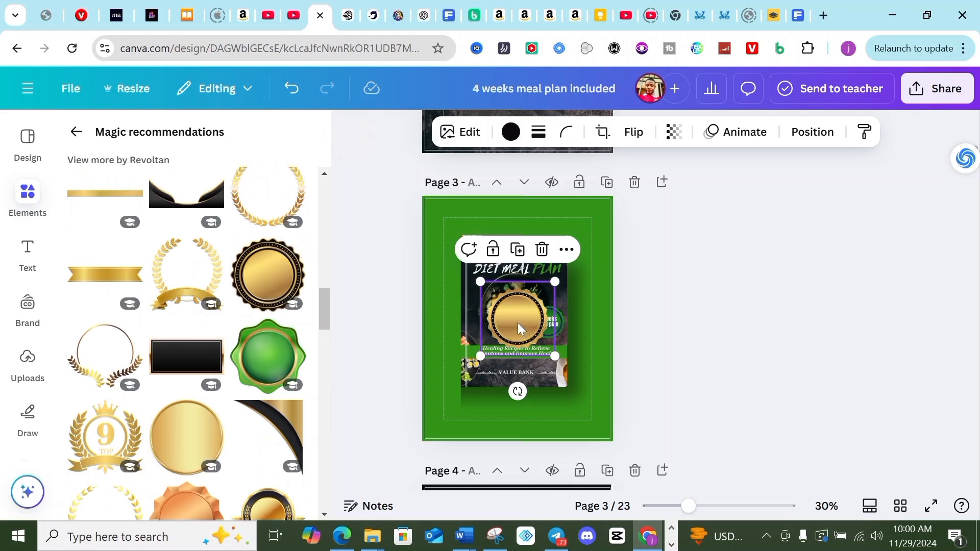
# Move the gold seal from page 3 onto page 2, over the plate's lower-right edge above the green band
pyautogui.scroll(2, 521, 368)
pyautogui.moveTo(522, 368); pyautogui.dragTo(548, 199)
pyautogui.scroll(3, 548, 198)
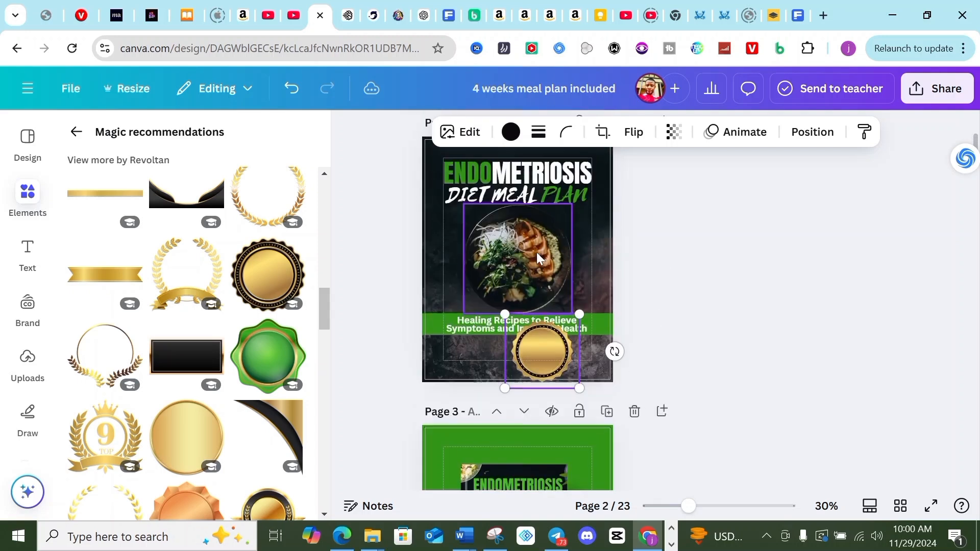
pyautogui.moveTo(558, 361); pyautogui.dragTo(576, 285)
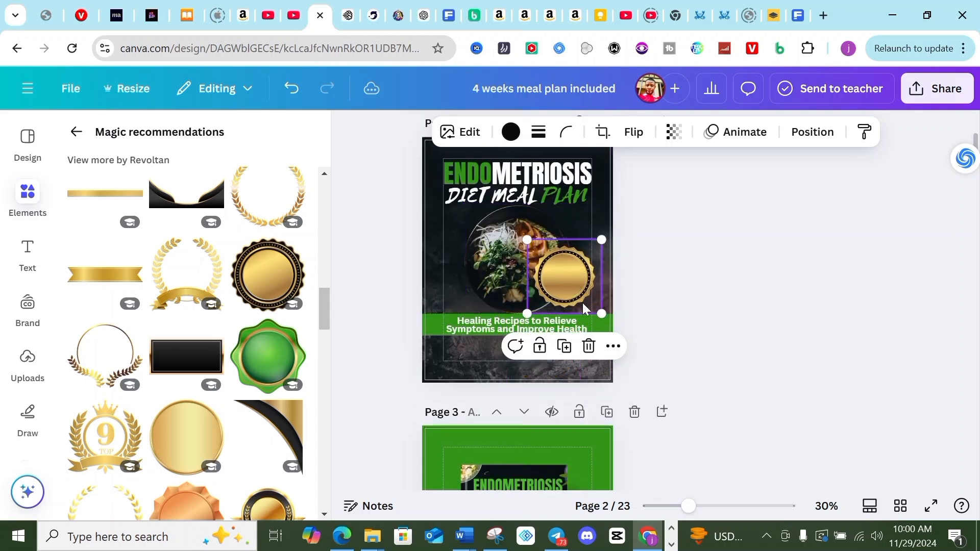
# Compare the gold seal's placement and color on page 2 with the round badge on the page 3 reference cover
pyautogui.scroll(-3, 510, 388)
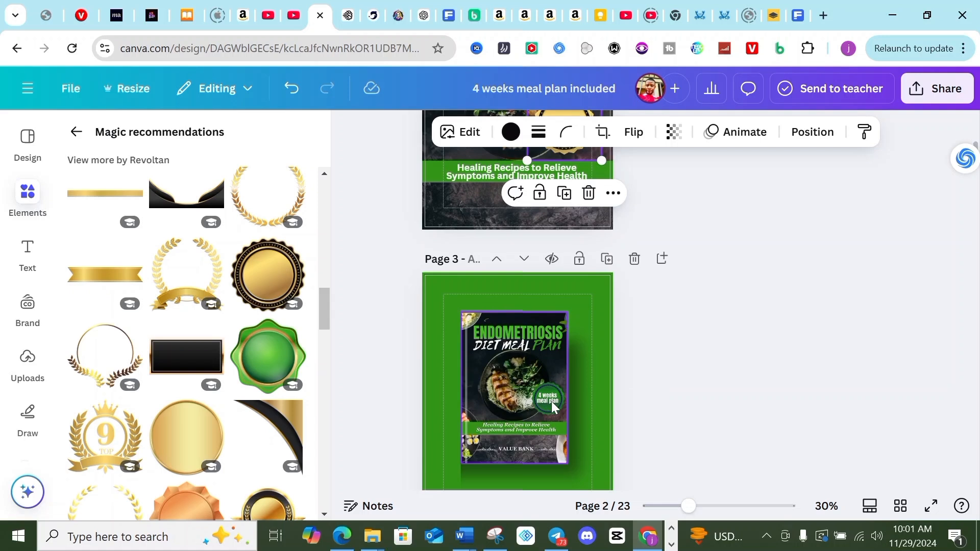
pyautogui.scroll(4, 540, 377)
pyautogui.scroll(-3, 549, 433)
pyautogui.scroll(-2, 549, 446)
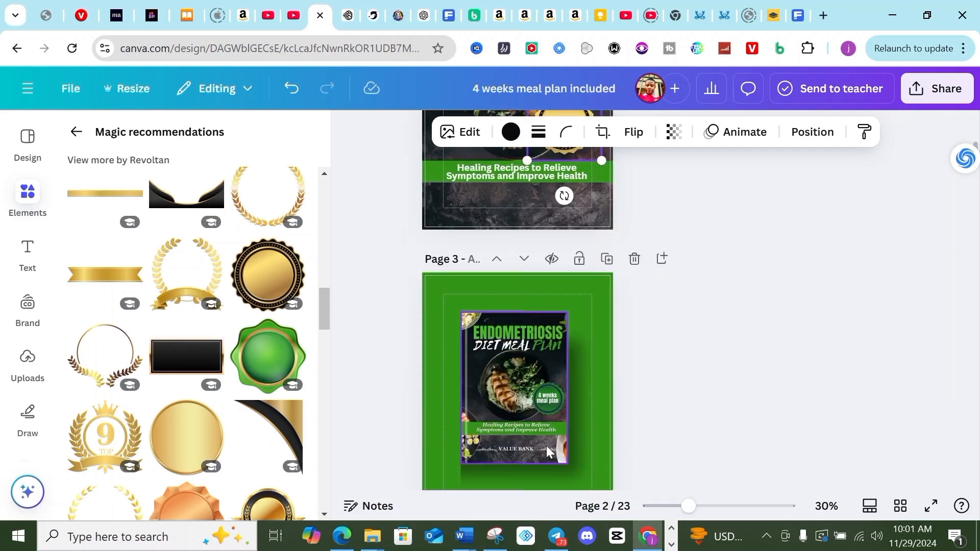
pyautogui.scroll(2, 544, 393)
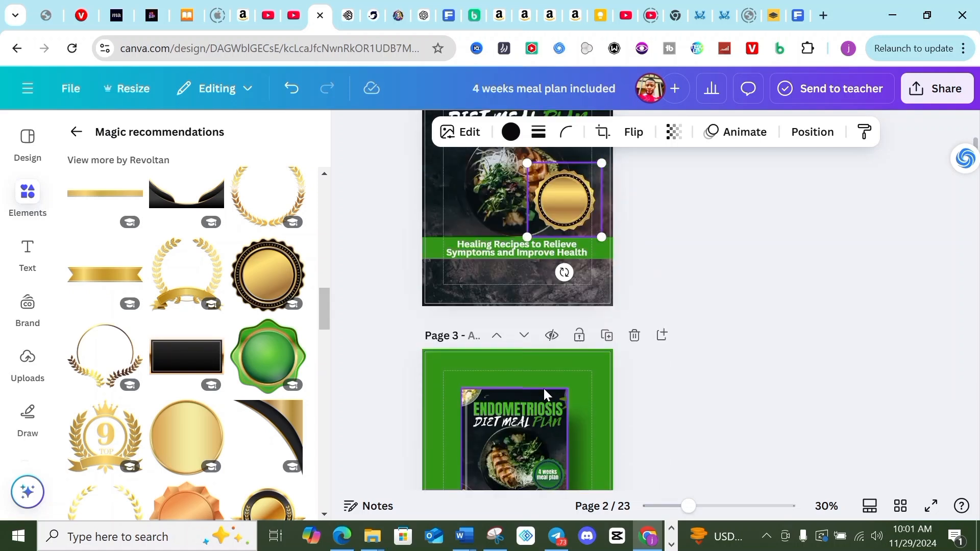
pyautogui.scroll(-2, 549, 405)
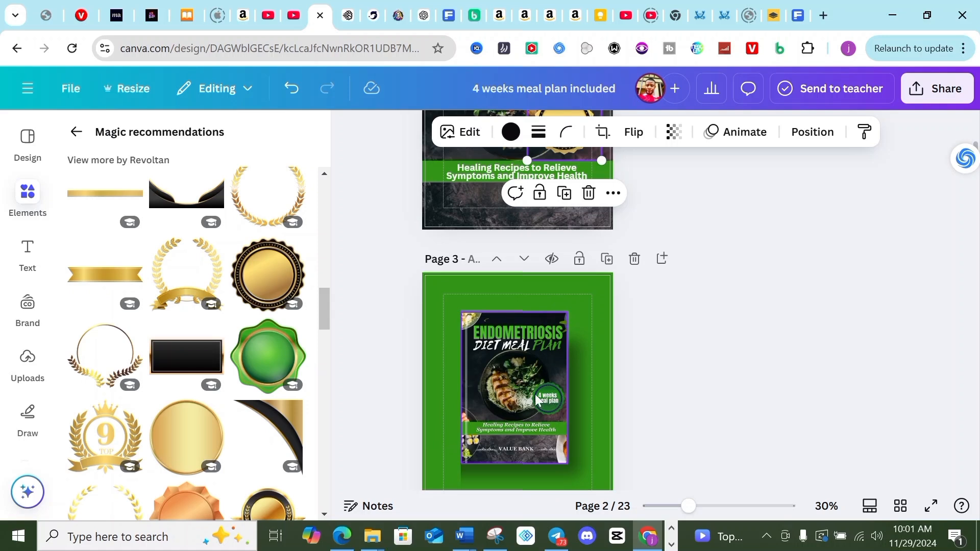
pyautogui.scroll(3, 326, 299)
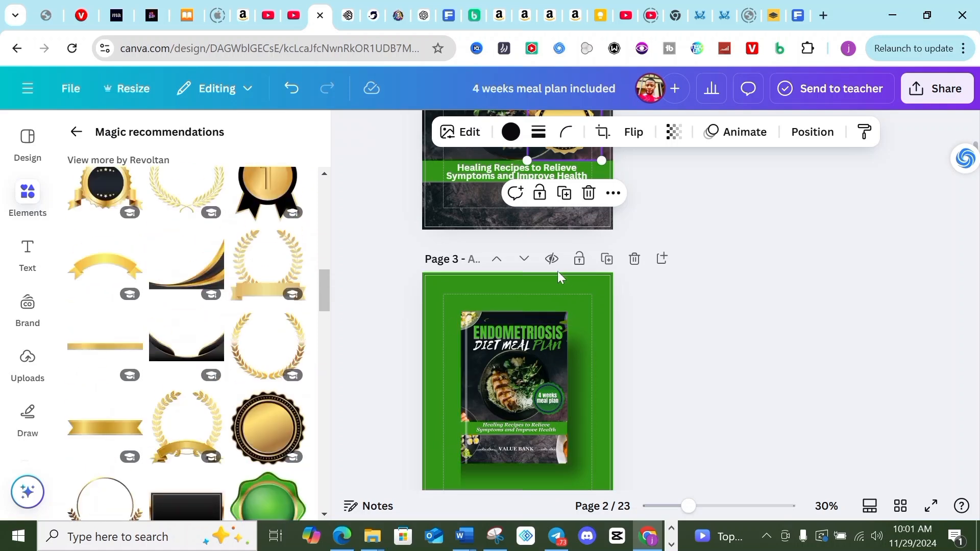
pyautogui.scroll(4, 558, 271)
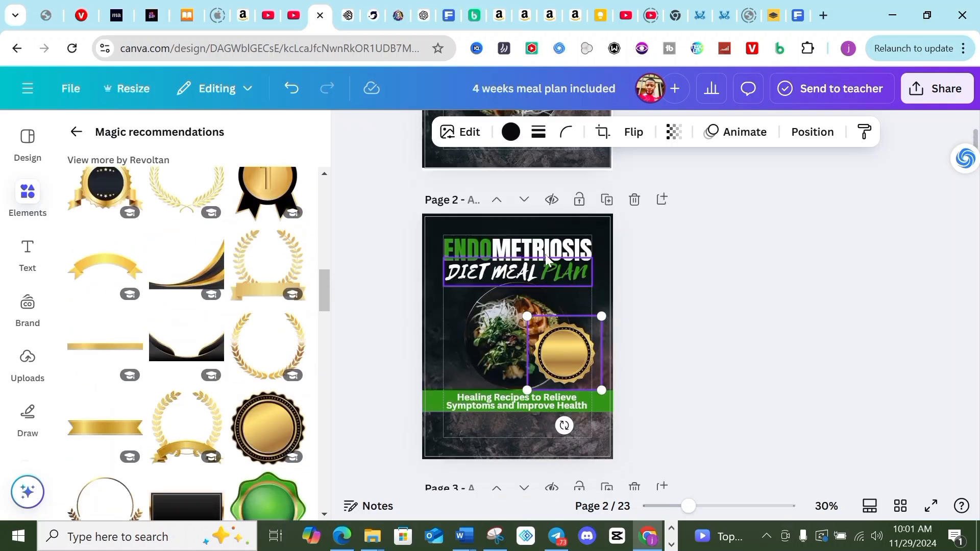
# Apply the Sea Green duotone effect to the gold seal on page 2
pyautogui.click(469, 133)
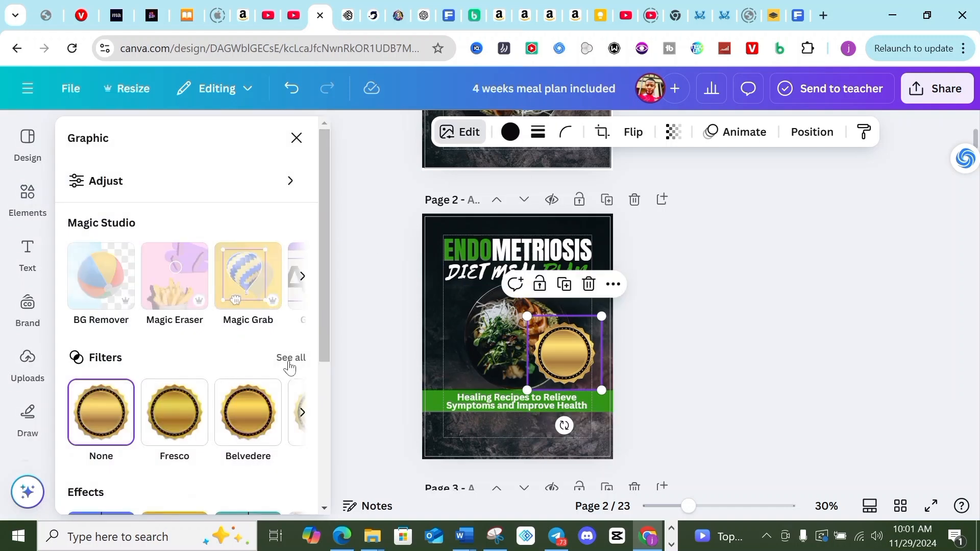
pyautogui.scroll(-3, 290, 365)
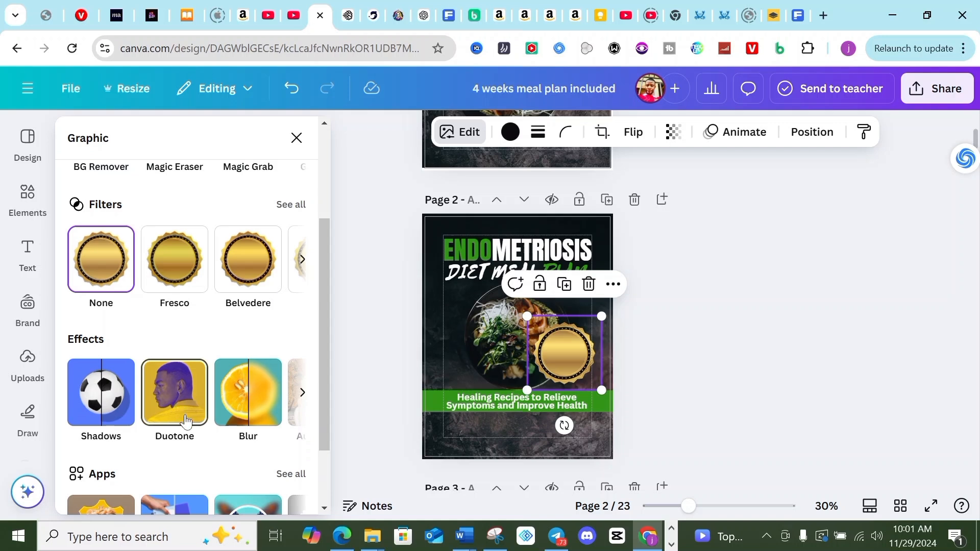
pyautogui.click(177, 411)
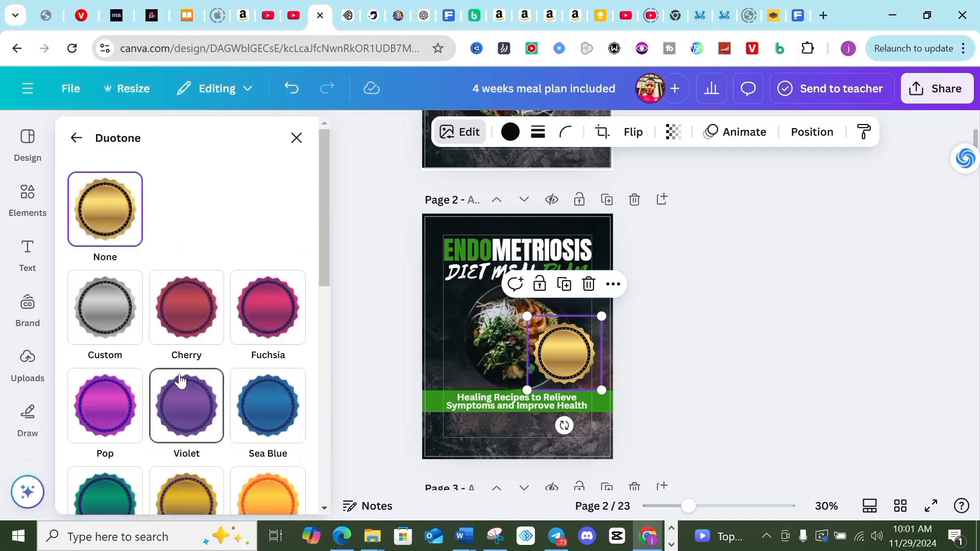
pyautogui.scroll(-3, 138, 427)
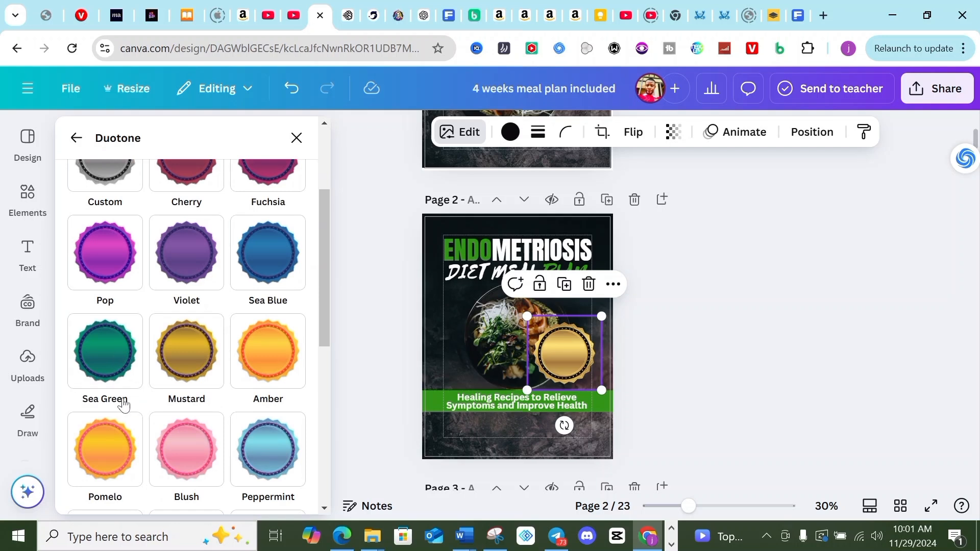
pyautogui.click(109, 371)
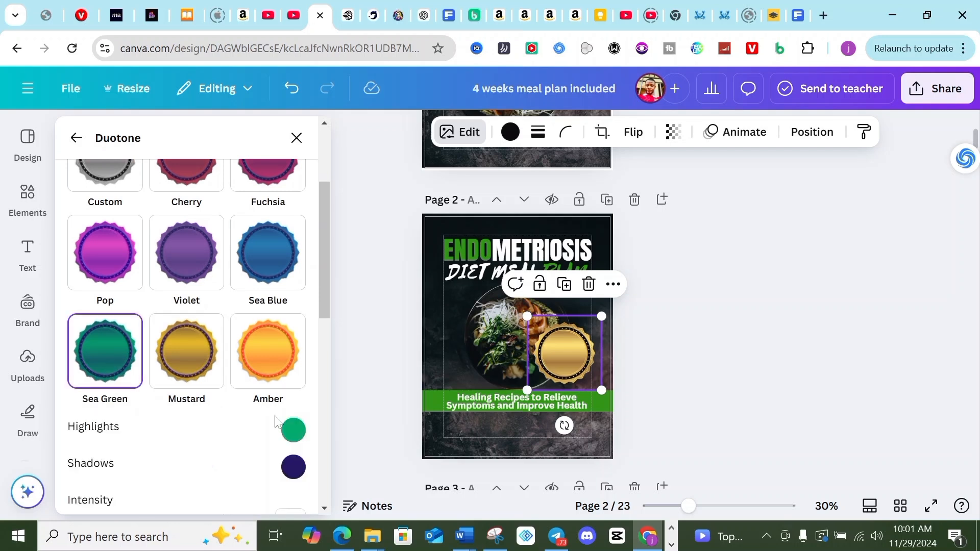
# Change the seal's duotone highlights color to a brighter, purer green
pyautogui.click(292, 433)
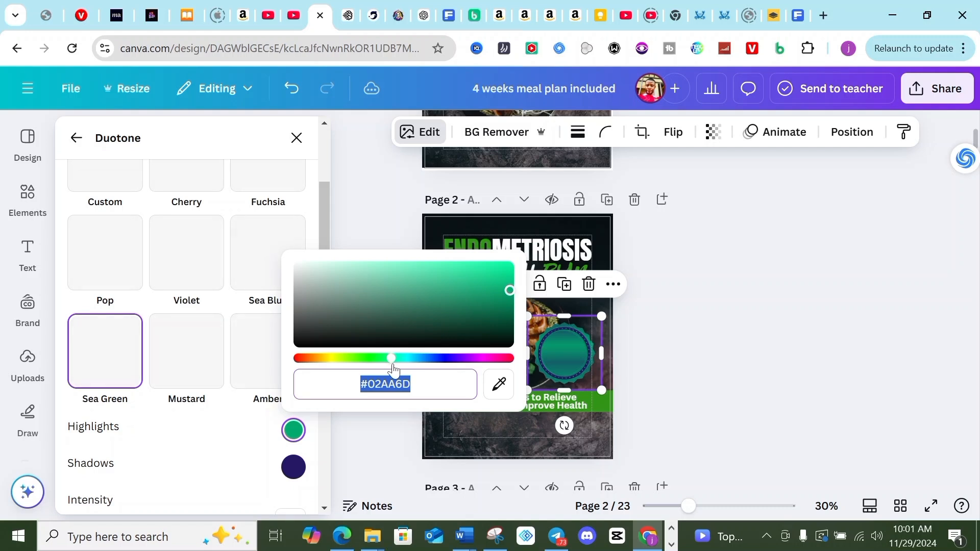
pyautogui.moveTo(392, 366); pyautogui.dragTo(384, 366)
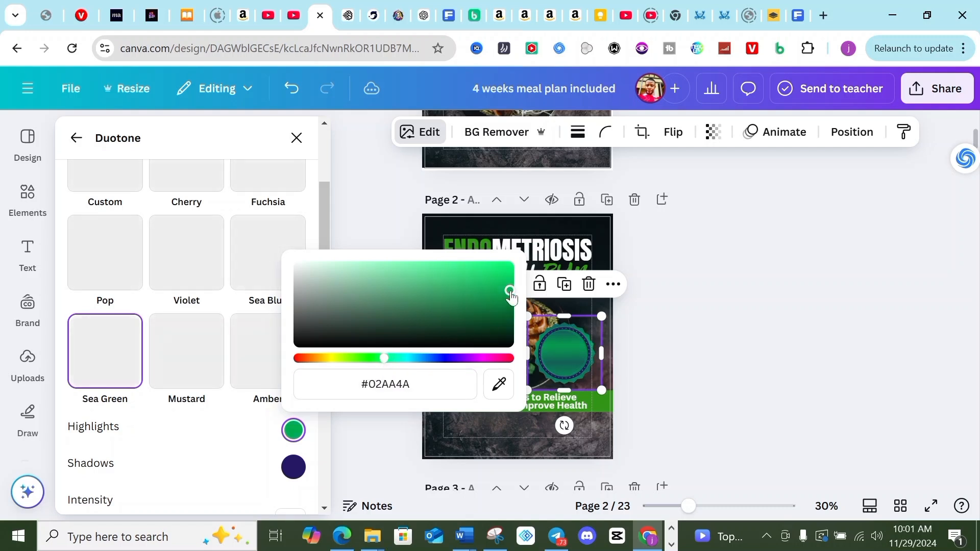
pyautogui.moveTo(510, 291)
pyautogui.mouseDown()
pyautogui.moveTo(501, 341)
pyautogui.moveTo(497, 284)
pyautogui.moveTo(414, 265)
pyautogui.moveTo(488, 266)
pyautogui.moveTo(494, 308)
pyautogui.moveTo(484, 272)
pyautogui.moveTo(501, 298)
pyautogui.mouseUp()
pyautogui.moveTo(384, 364); pyautogui.dragTo(379, 361)
pyautogui.moveTo(498, 303); pyautogui.dragTo(500, 282)
pyautogui.click(682, 345)
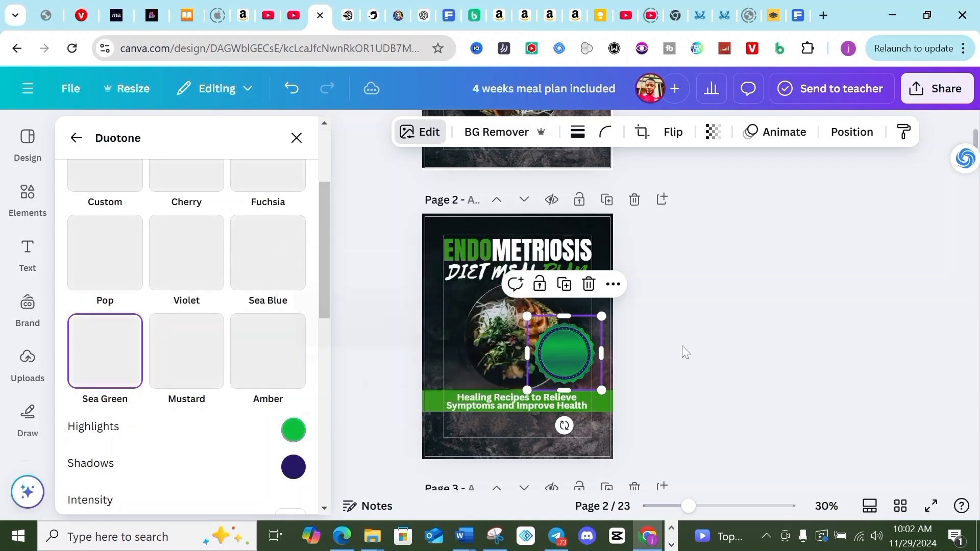
pyautogui.click(682, 345)
# Shrink the green seal on page 2 slightly, keeping it just above the green band beside the plate's lower-right edge
pyautogui.click(576, 354)
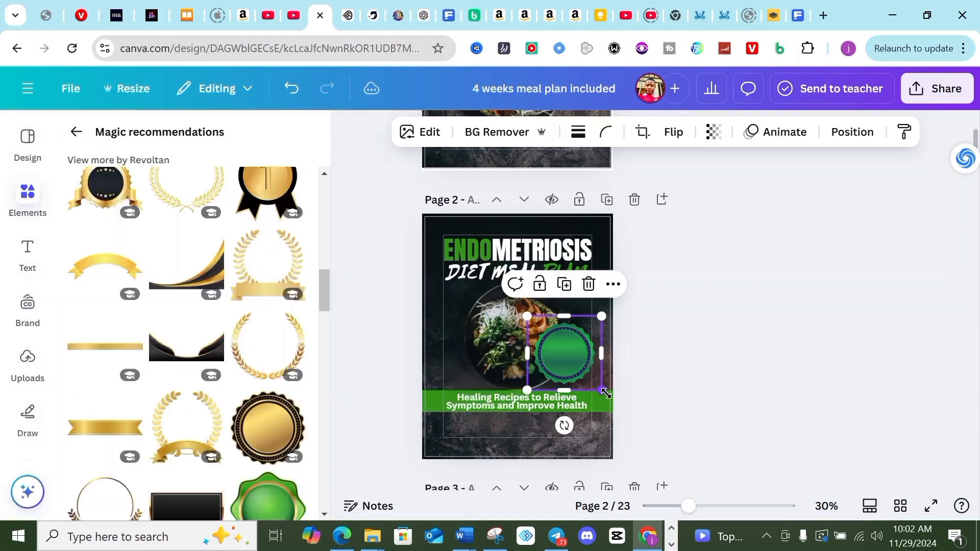
pyautogui.moveTo(609, 395)
pyautogui.mouseDown()
pyautogui.moveTo(591, 382)
pyautogui.moveTo(591, 392)
pyautogui.mouseUp()
pyautogui.click(623, 346)
pyautogui.click(572, 351)
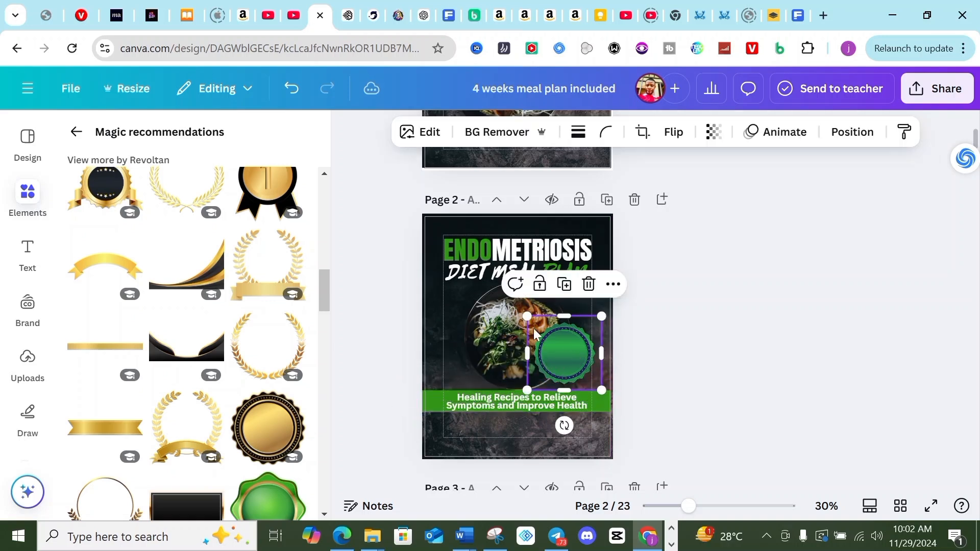
pyautogui.moveTo(537, 324); pyautogui.dragTo(584, 363)
pyautogui.click(673, 370)
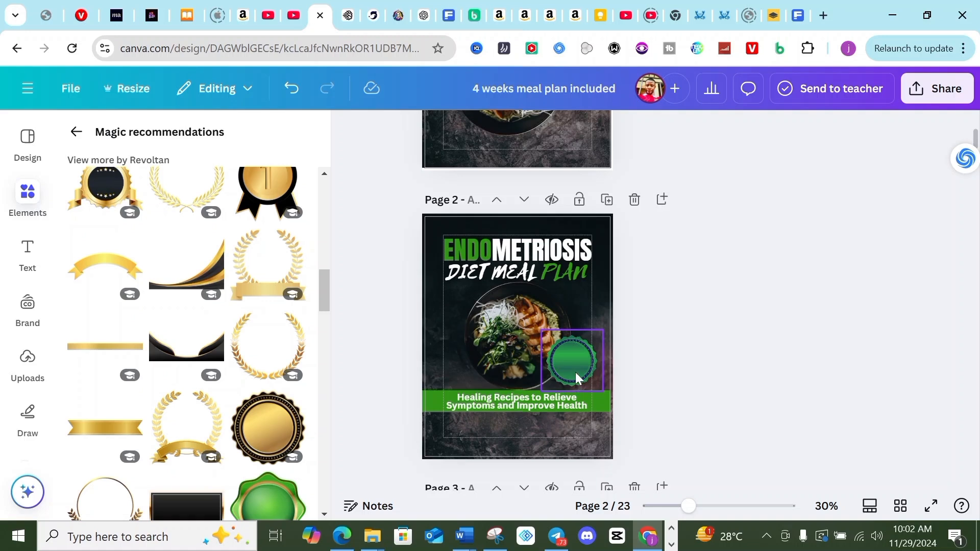
# Copy the "4 weeks meal plan" text from page 4's badge and place it centered on page 2's green seal
pyautogui.scroll(-5, 575, 372)
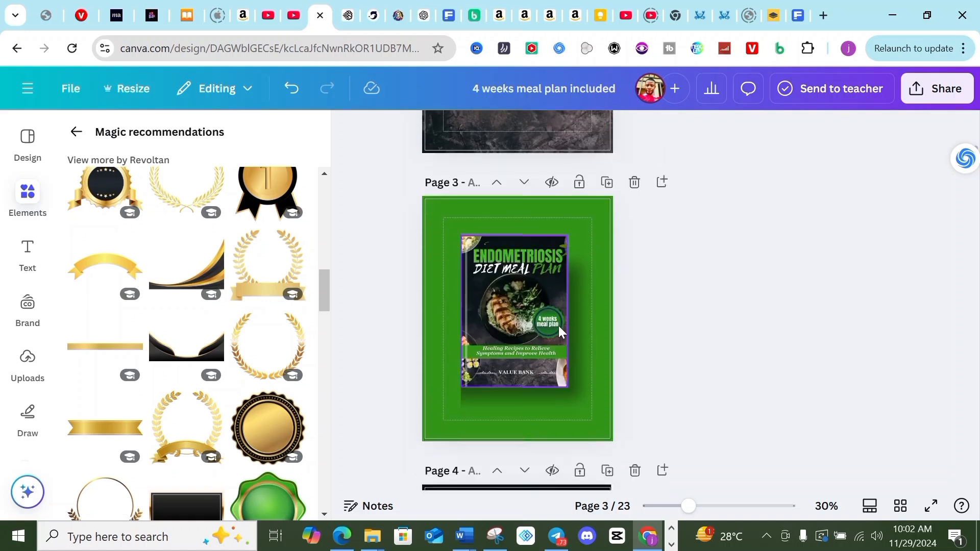
pyautogui.scroll(2, 553, 335)
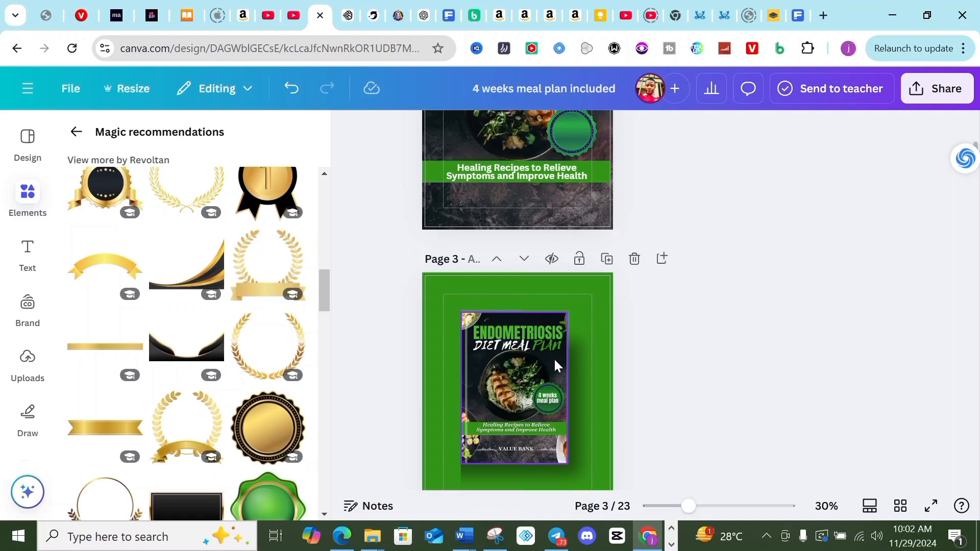
pyautogui.scroll(4, 554, 359)
pyautogui.click(574, 291)
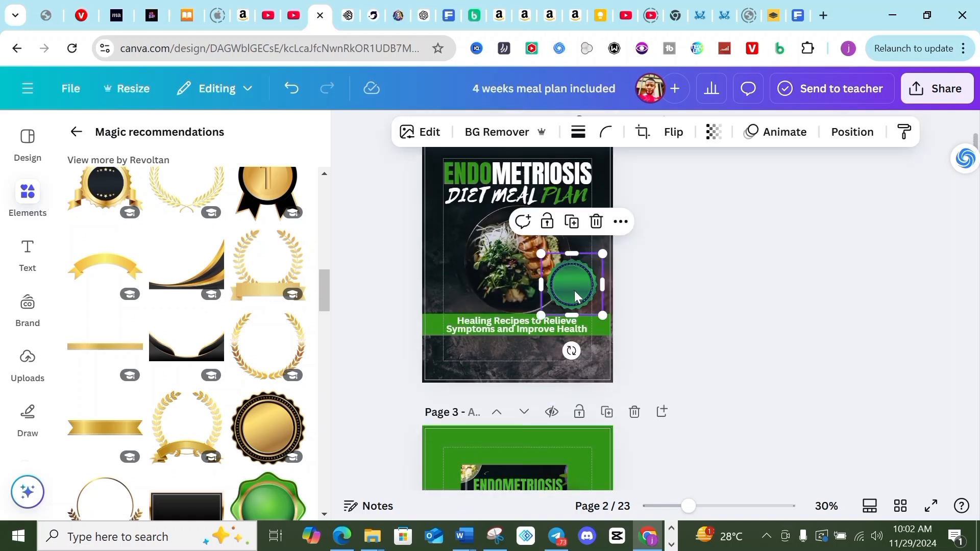
pyautogui.click(423, 261)
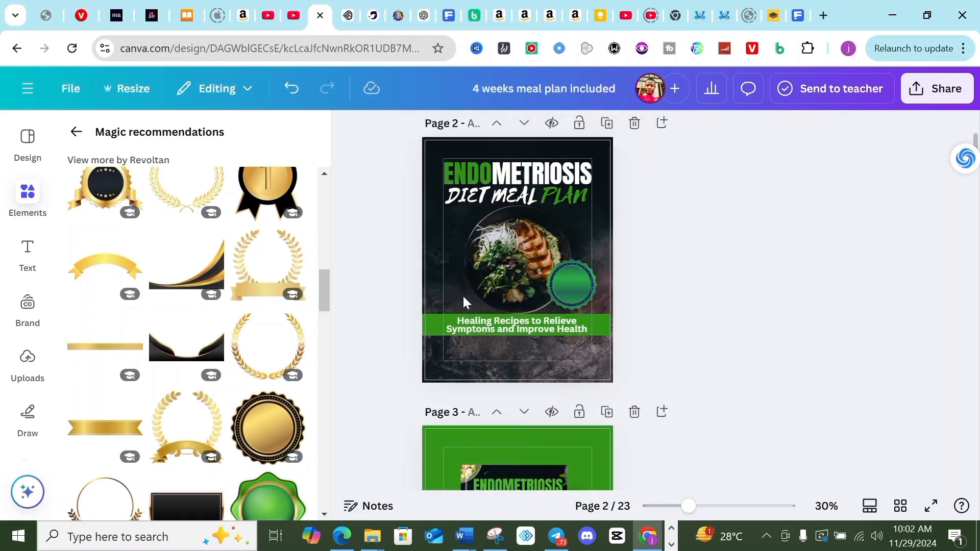
pyautogui.scroll(-2, 464, 298)
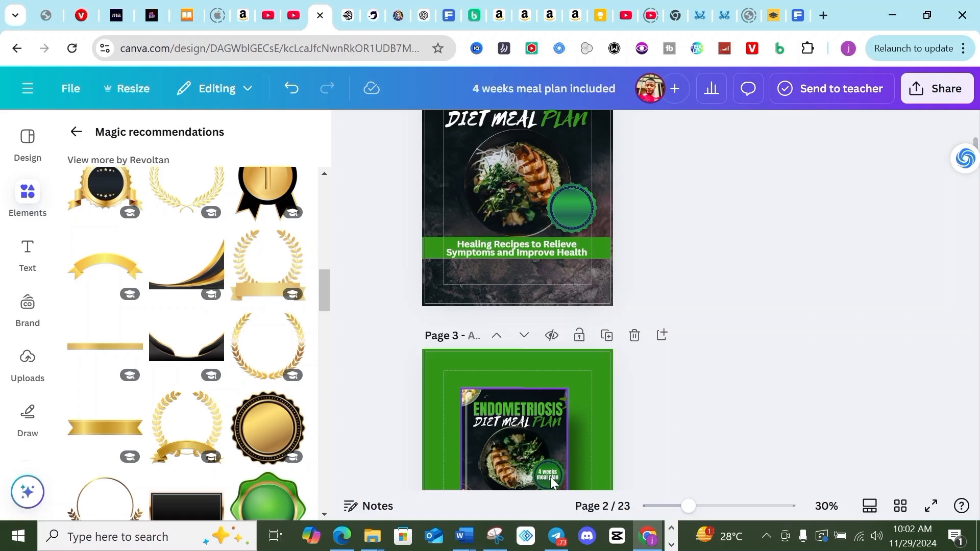
pyautogui.scroll(-10, 552, 483)
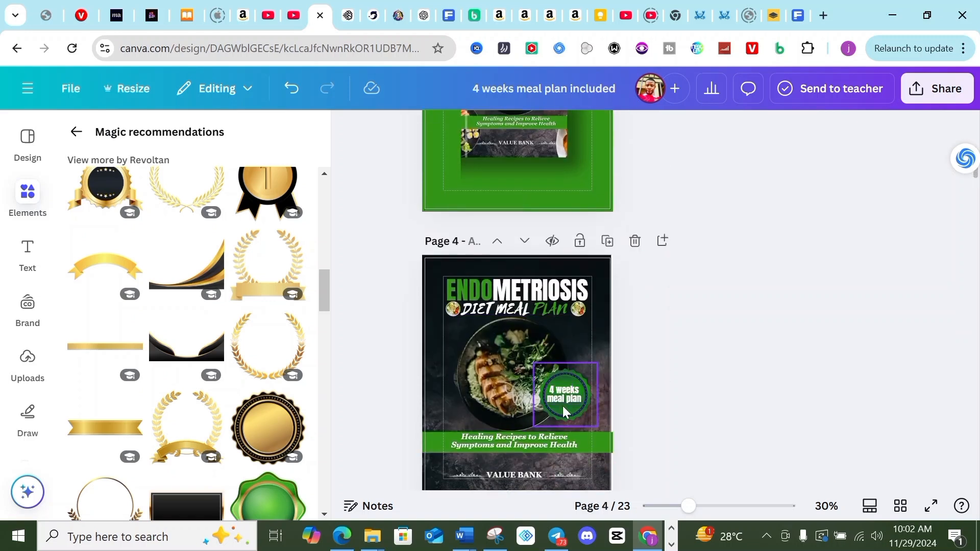
pyautogui.click(568, 397)
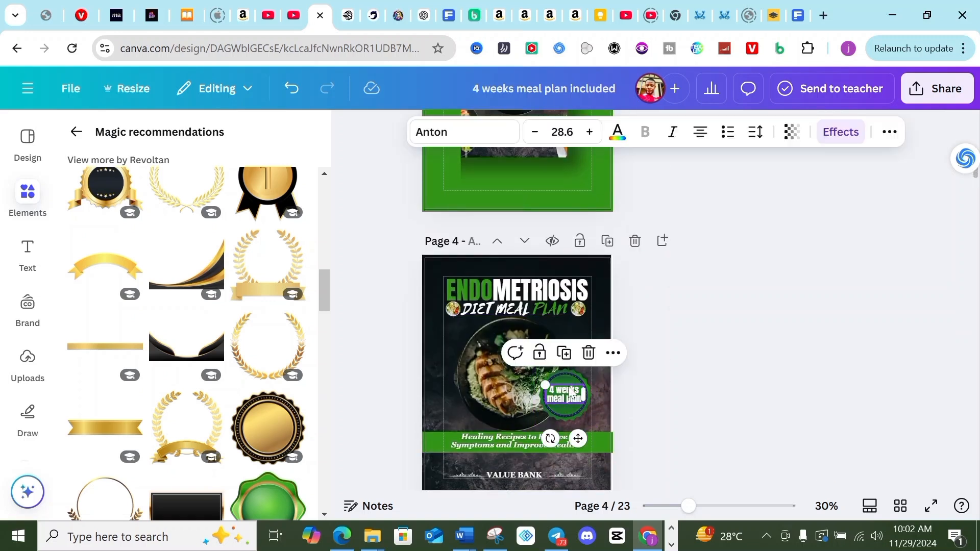
pyautogui.click(565, 356)
pyautogui.moveTo(565, 352); pyautogui.dragTo(568, 197)
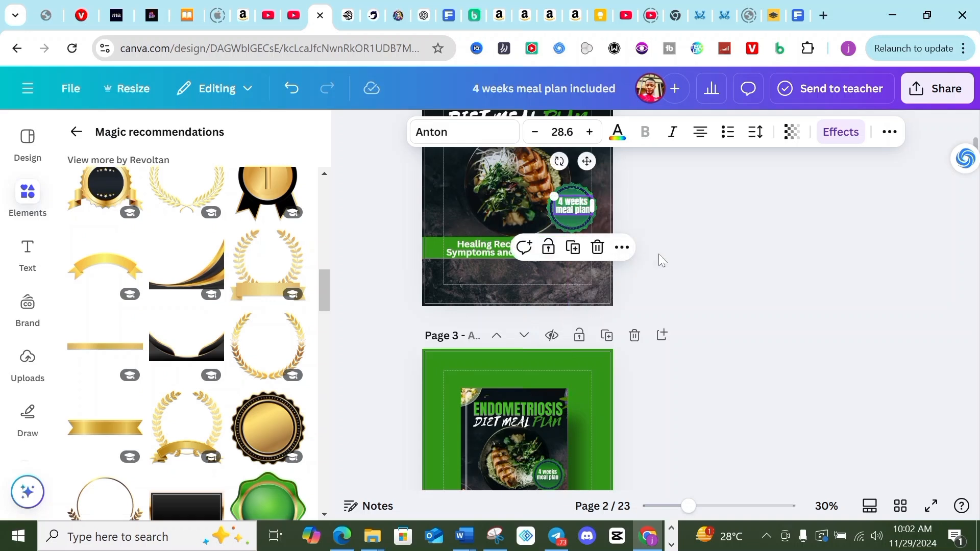
pyautogui.click(761, 303)
# Compare the lower part of page 2, below the green band, with the reference cover on page 3
pyautogui.scroll(3, 742, 354)
pyautogui.scroll(-2, 742, 353)
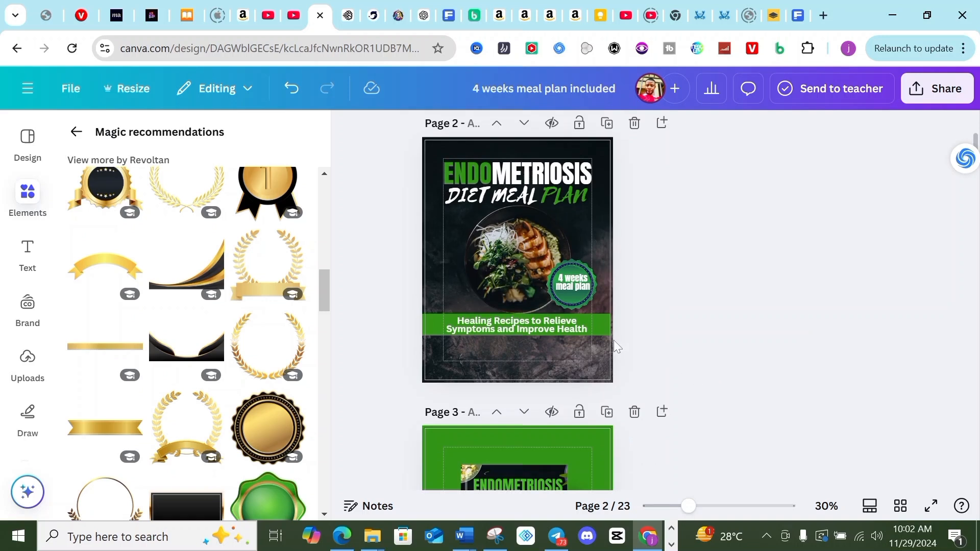
pyautogui.scroll(-5, 611, 339)
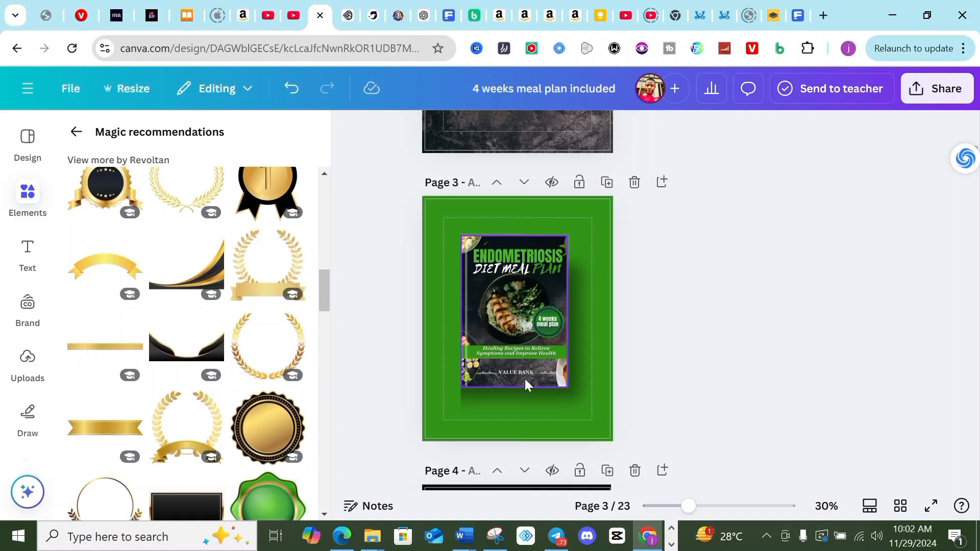
pyautogui.scroll(5, 519, 372)
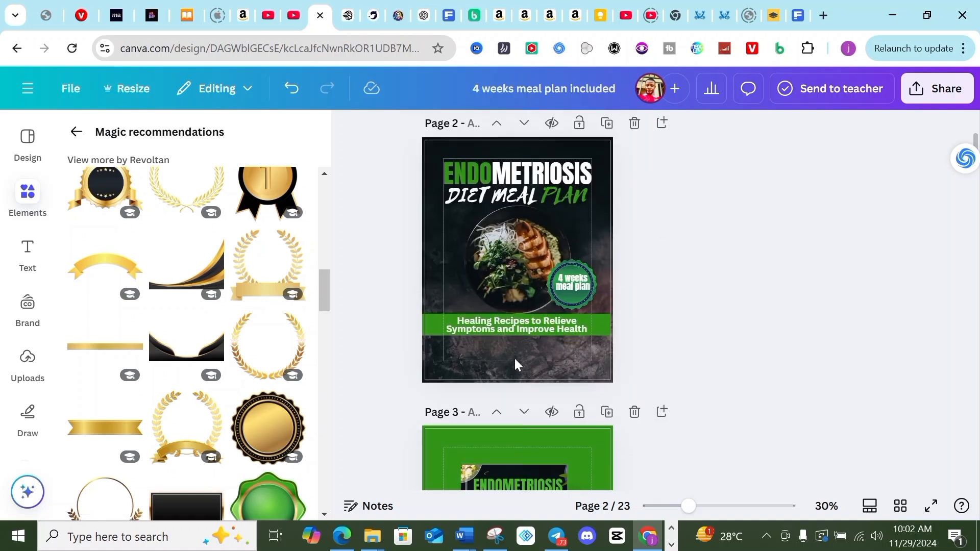
pyautogui.scroll(-5, 520, 352)
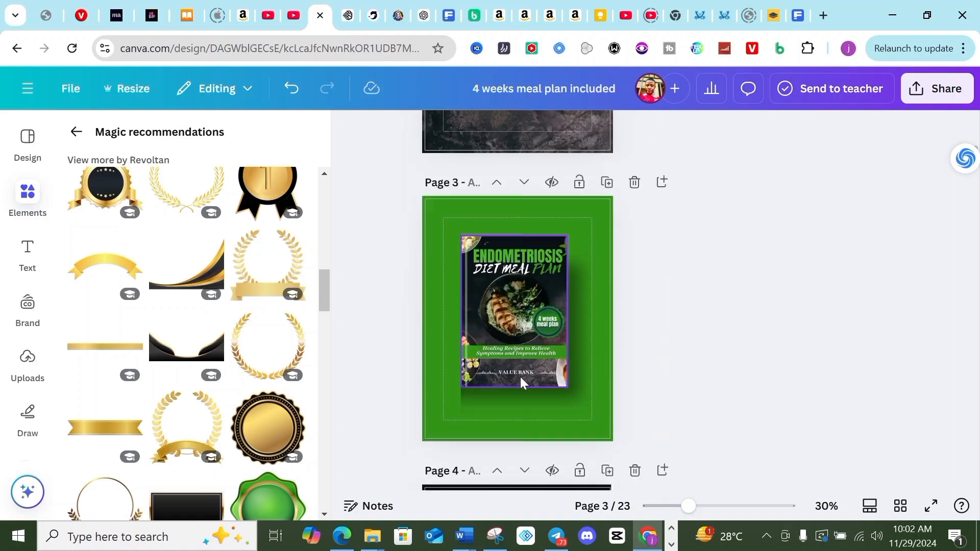
pyautogui.scroll(3, 527, 372)
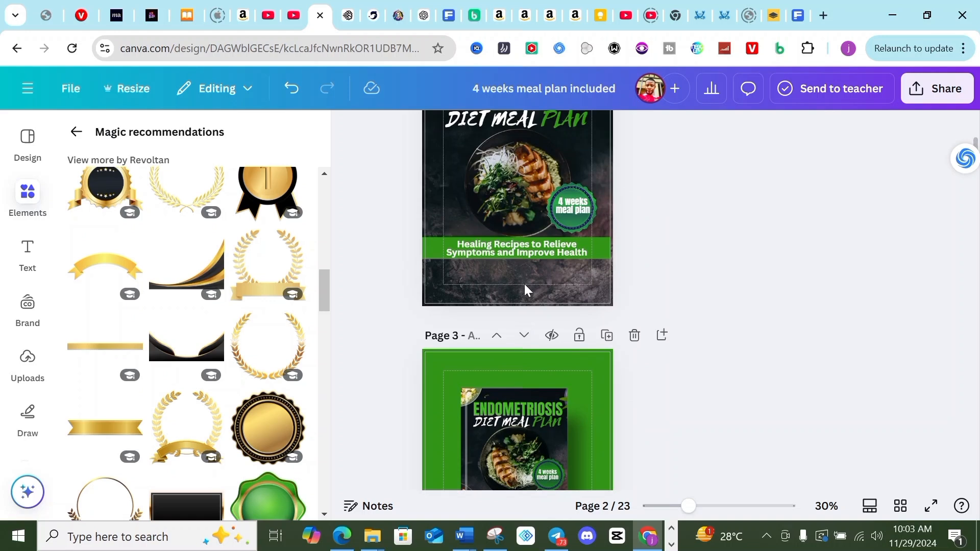
pyautogui.scroll(2, 525, 284)
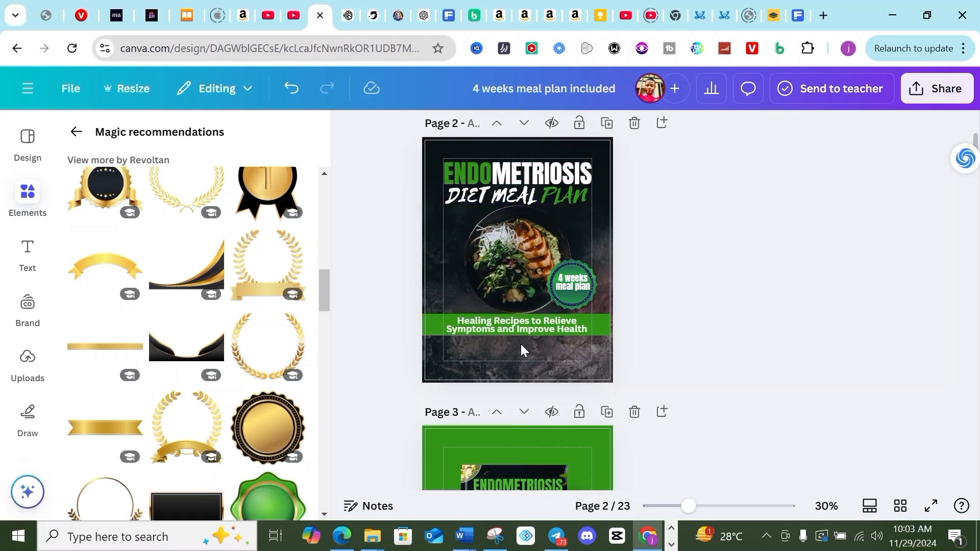
pyautogui.scroll(-3, 520, 342)
pyautogui.scroll(3, 514, 411)
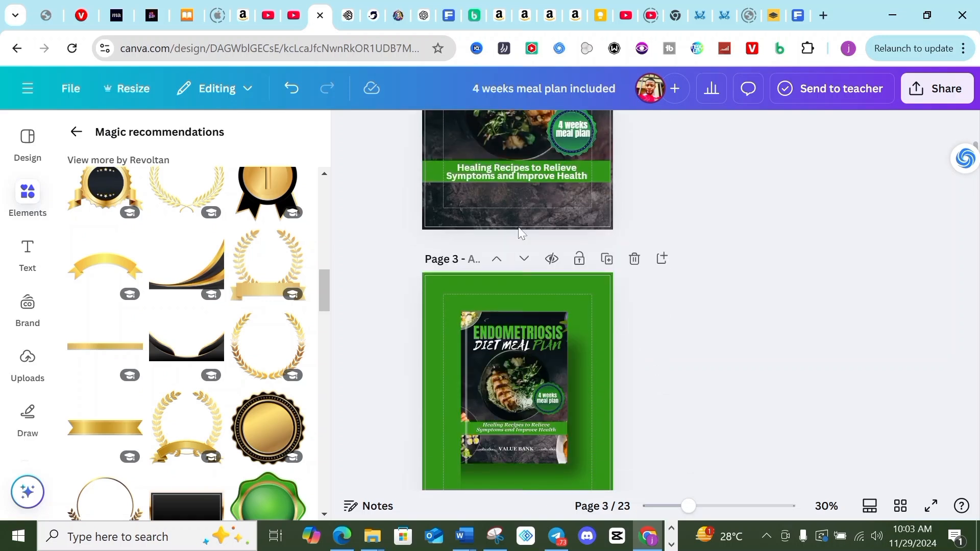
# Duplicate the tagline text below the green band on page 2 and replace its wording with "VALUE BANK"
pyautogui.click(509, 321)
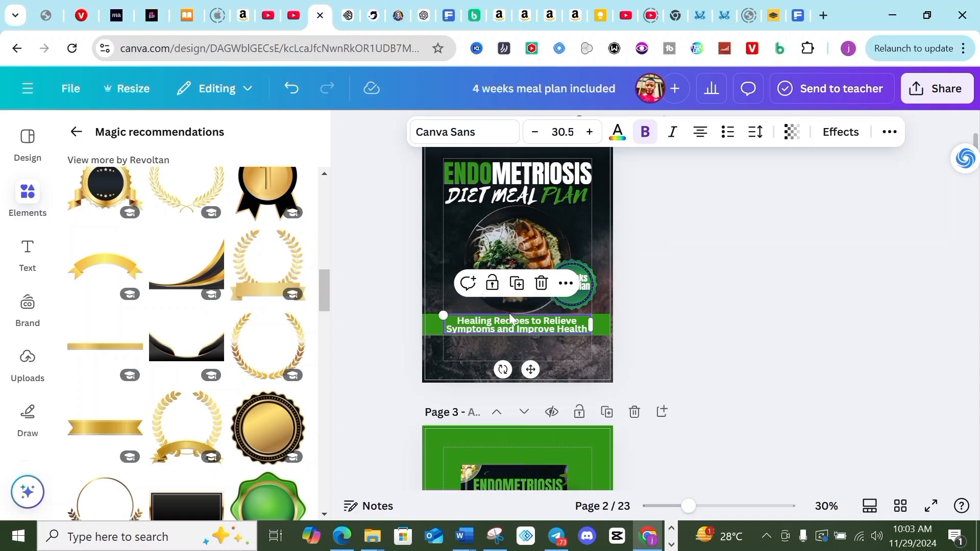
pyautogui.click(517, 283)
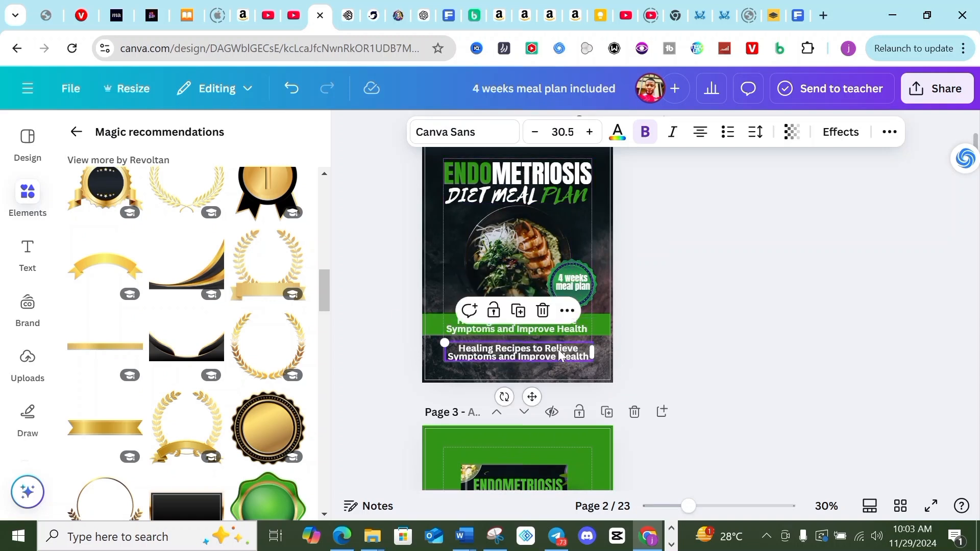
pyautogui.doubleClick(560, 354)
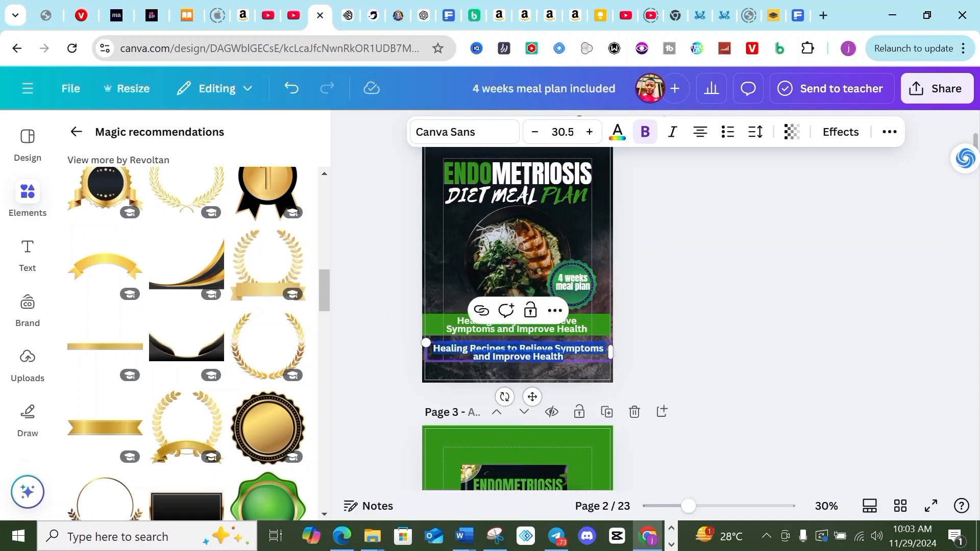
pyautogui.write('VALUE BANK')
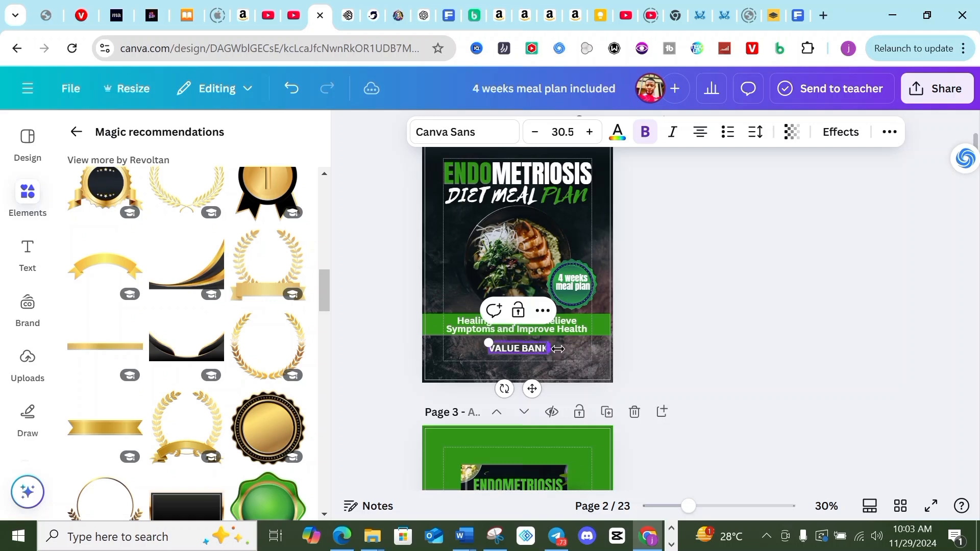
# Check the font of page 4's VALUE BANK text and apply Georgia Pro to the VALUE BANK text on page 2
pyautogui.scroll(-3, 558, 349)
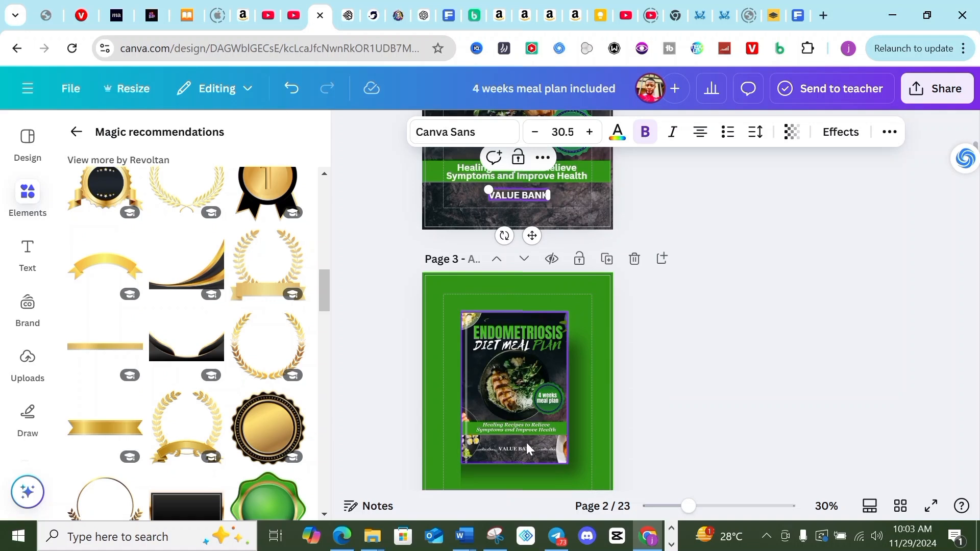
pyautogui.scroll(-4, 526, 442)
pyautogui.scroll(-3, 525, 442)
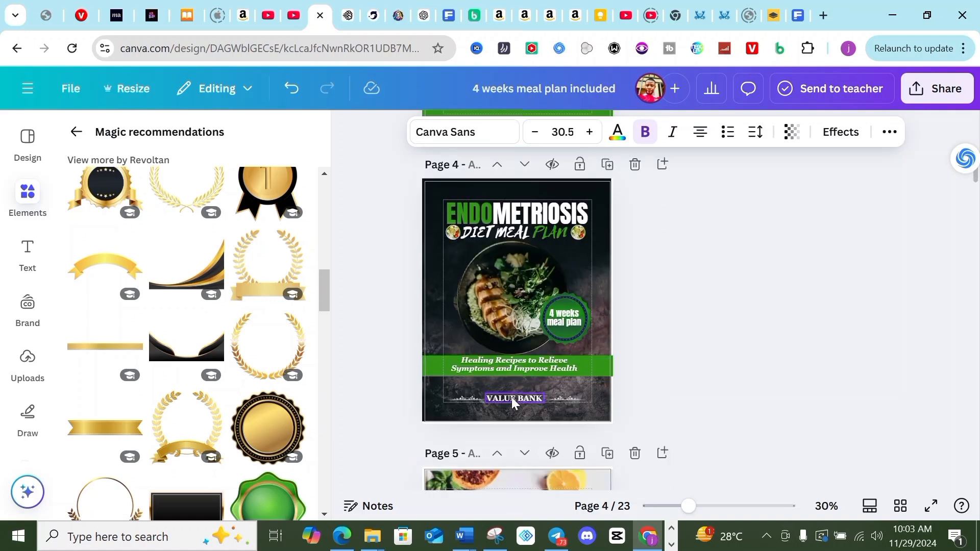
pyautogui.click(511, 397)
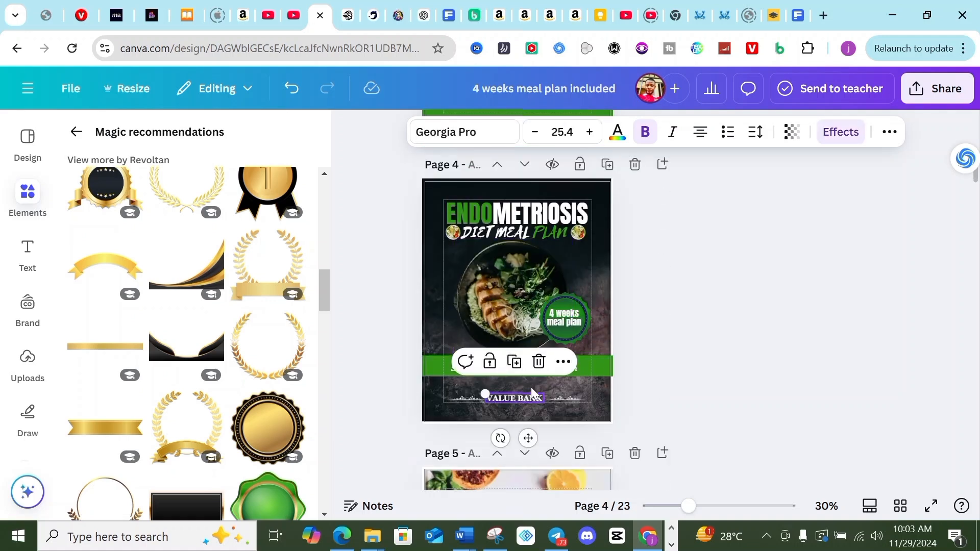
pyautogui.scroll(8, 530, 388)
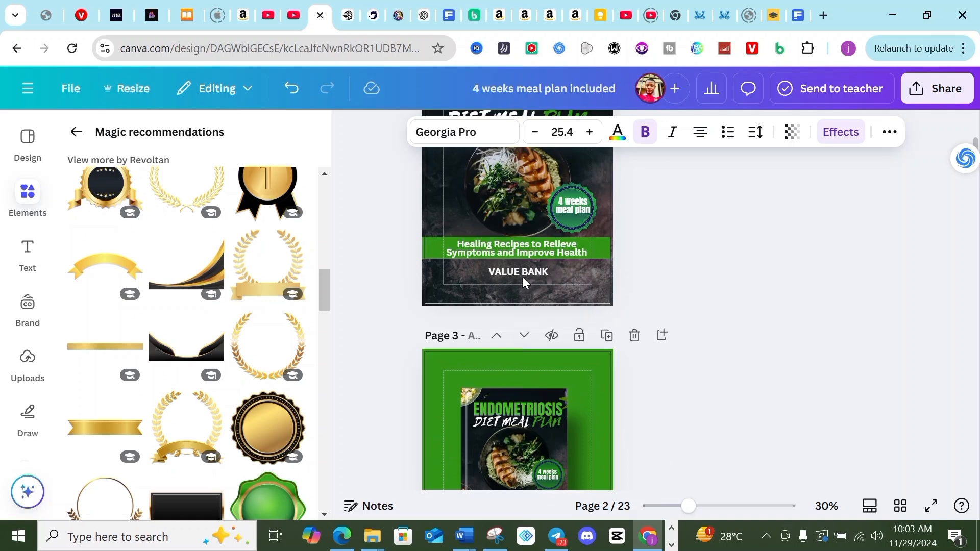
pyautogui.click(521, 276)
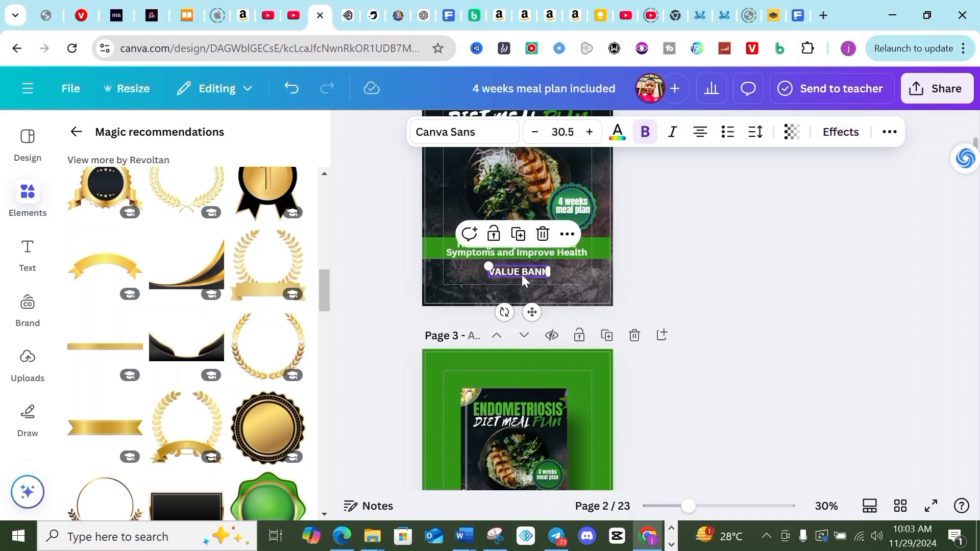
pyautogui.click(485, 136)
pyautogui.click(150, 359)
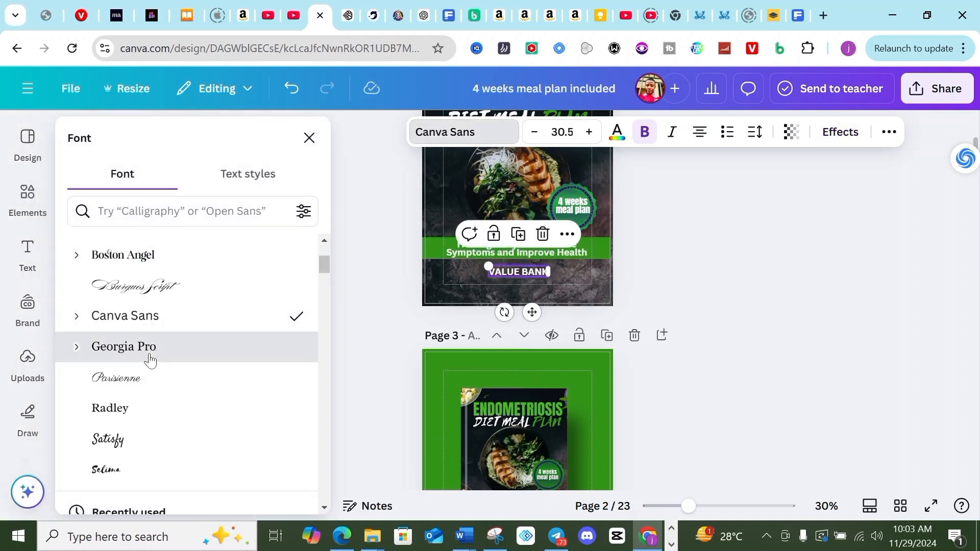
pyautogui.click(564, 281)
# Move the VALUE BANK text on page 2 slightly lower, keeping it horizontally centered below the green band
pyautogui.scroll(-2, 565, 287)
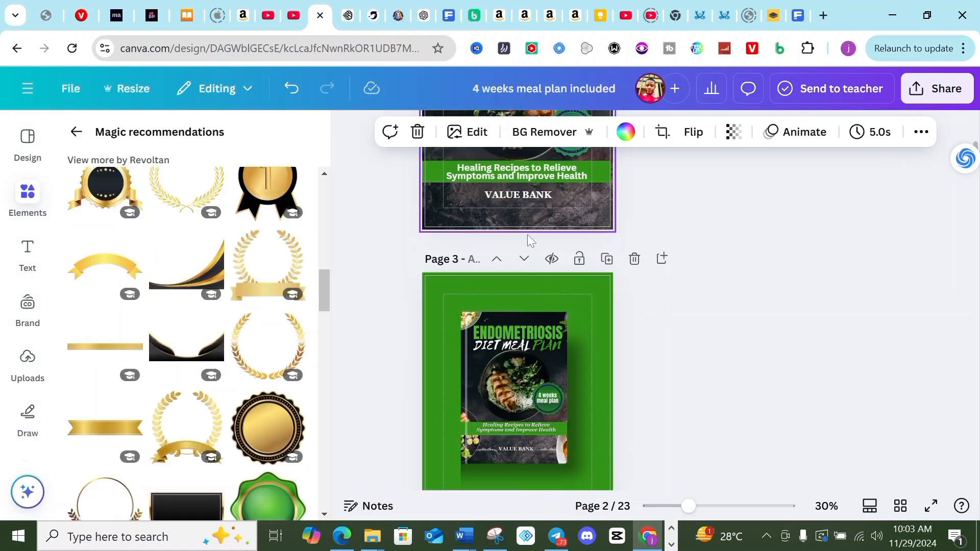
pyautogui.click(514, 194)
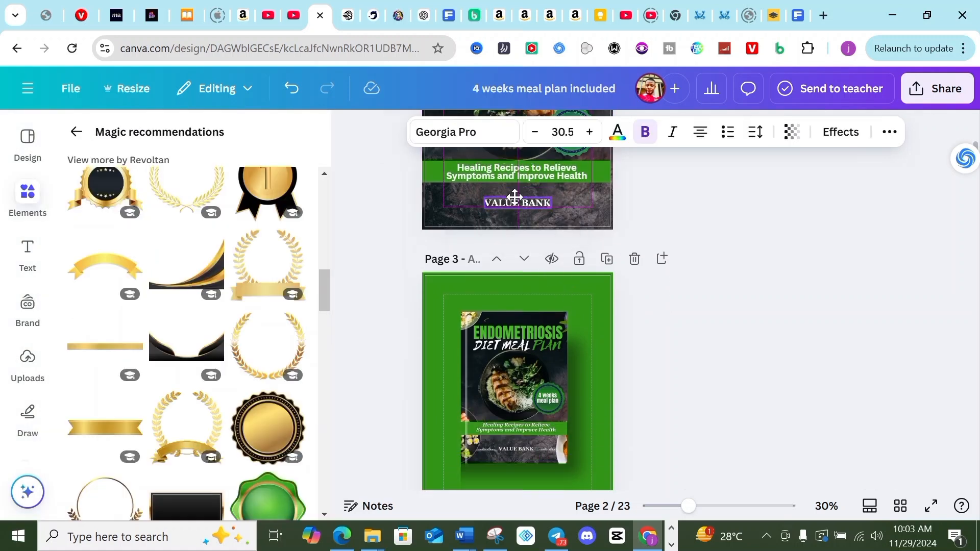
pyautogui.click(647, 220)
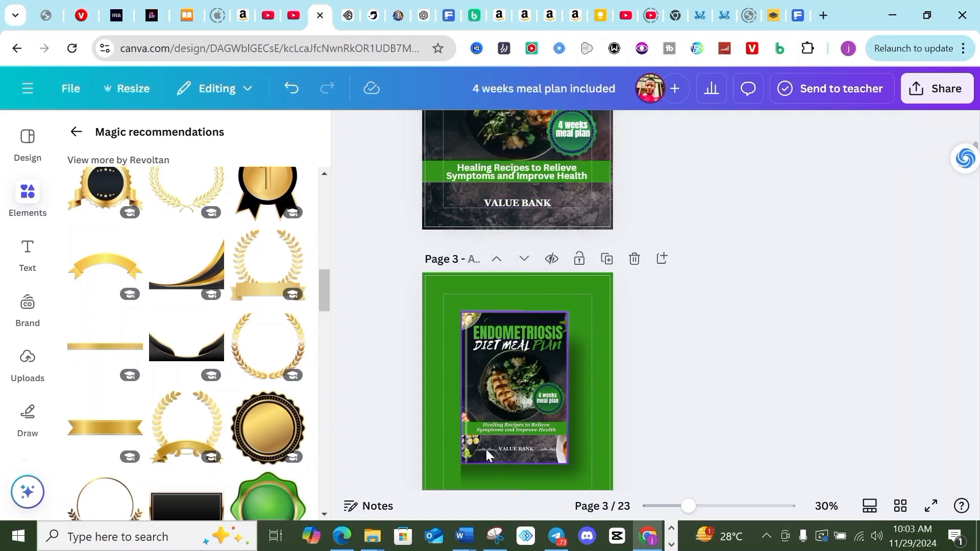
# Clear the "Gold circle" element search and search the graphics for a decorative line
pyautogui.scroll(2, 153, 307)
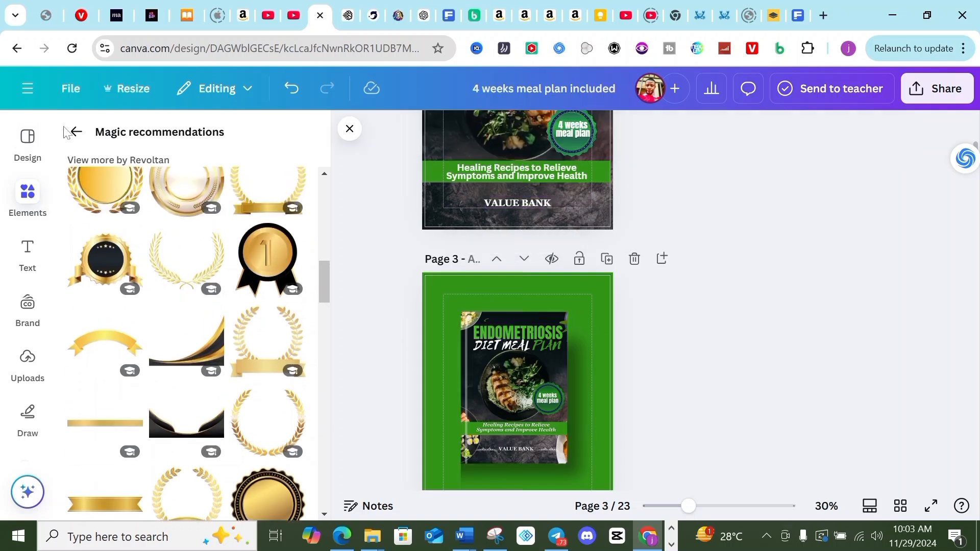
pyautogui.click(76, 134)
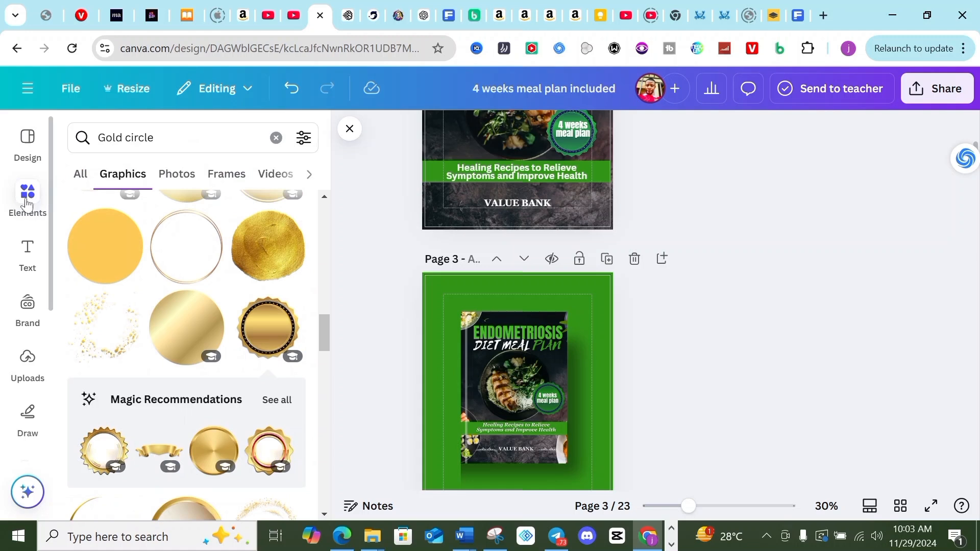
pyautogui.scroll(3, 112, 227)
pyautogui.click(147, 138)
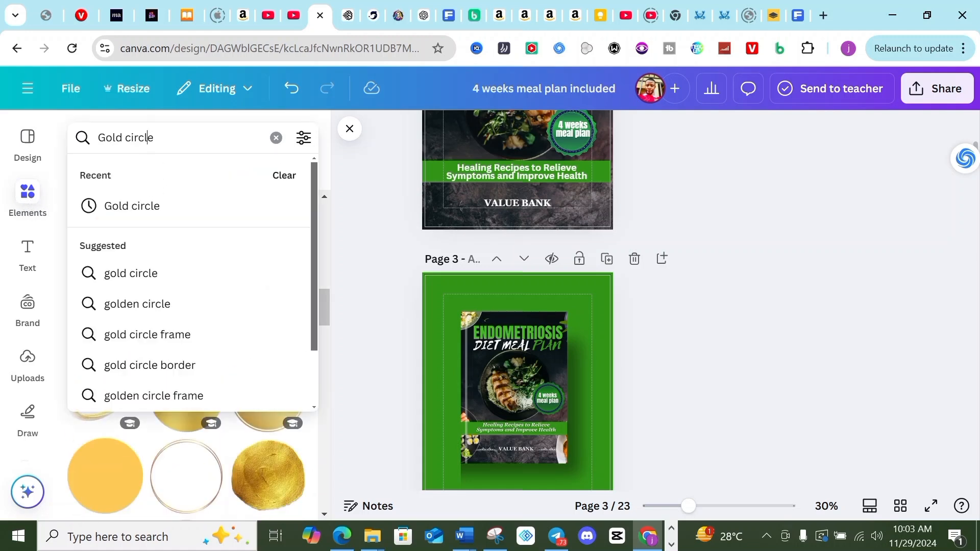
pyautogui.click(276, 137)
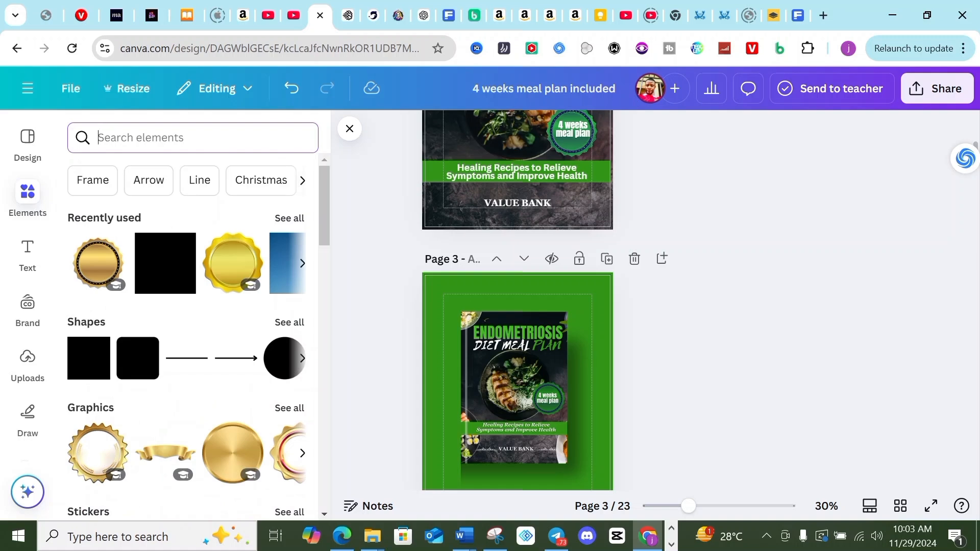
pyautogui.click(204, 190)
pyautogui.scroll(-3, 241, 352)
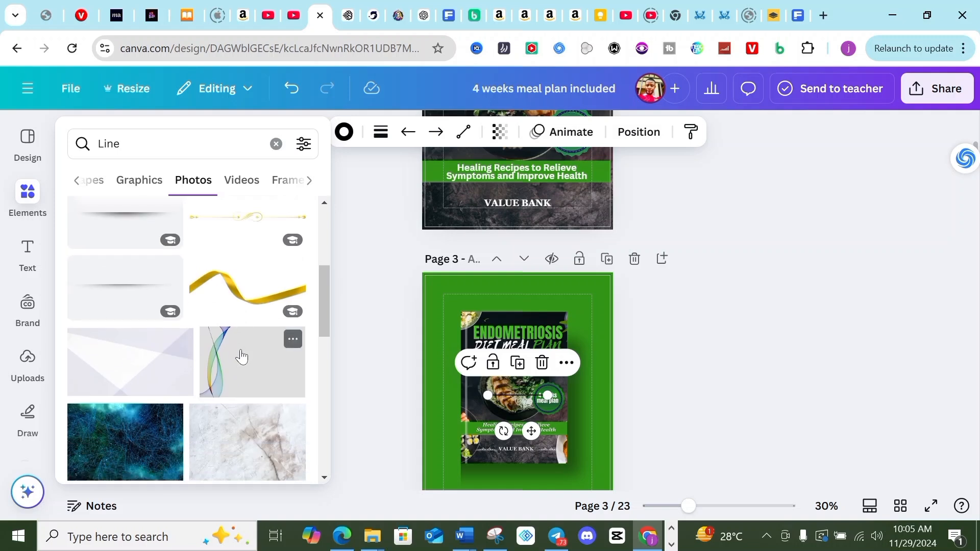
pyautogui.scroll(3, 228, 341)
pyautogui.click(128, 184)
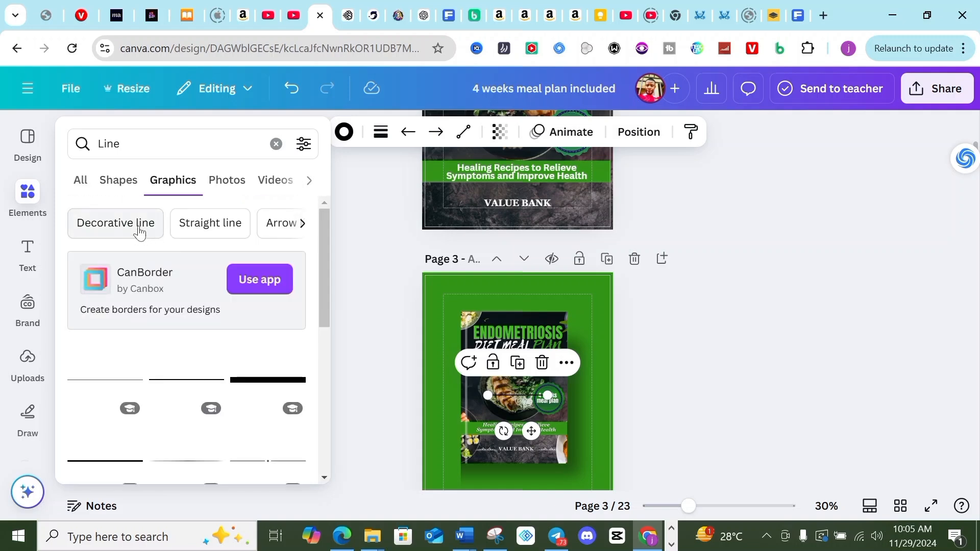
pyautogui.click(139, 232)
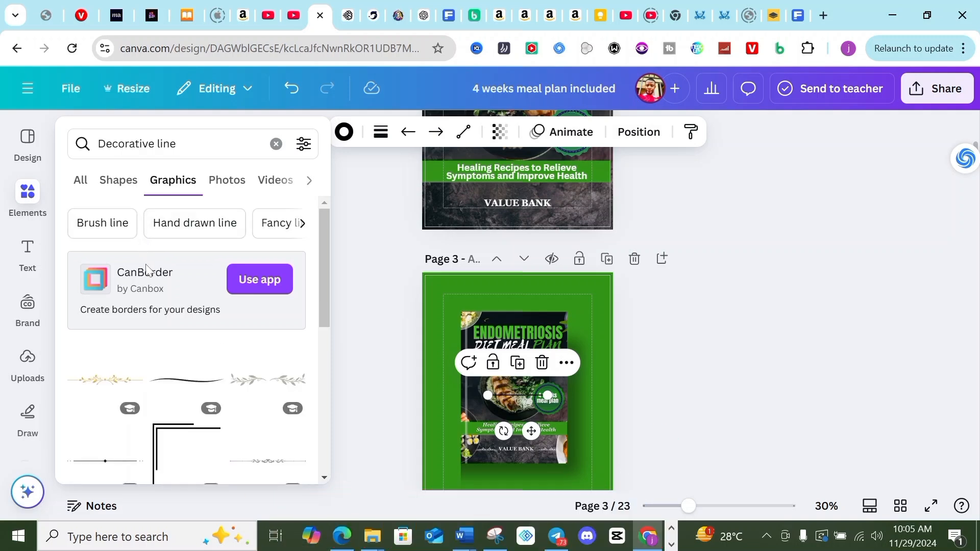
# Examine the decorative line graphics results and the related line-style suggestions for a suitable ornamental divider
pyautogui.scroll(-2, 250, 402)
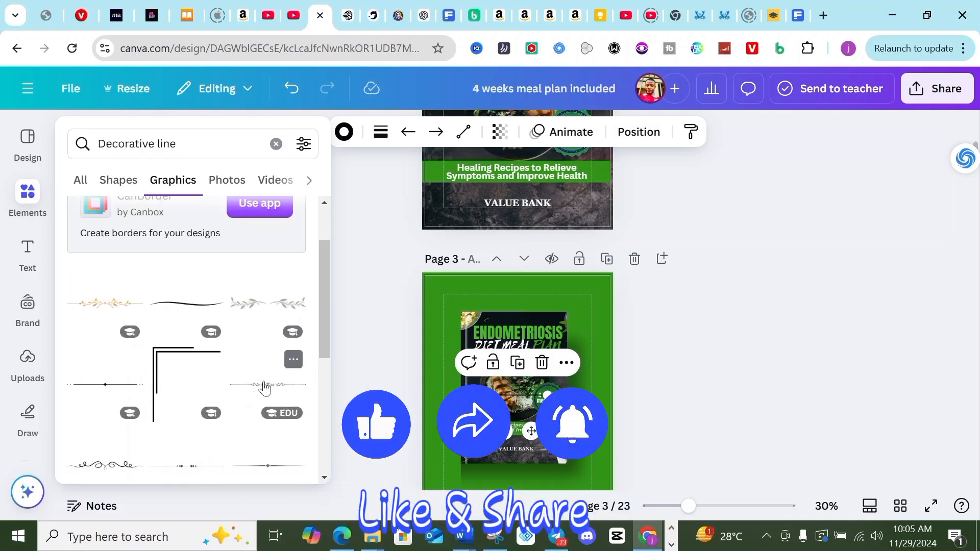
pyautogui.scroll(-2, 240, 373)
pyautogui.scroll(3, 220, 347)
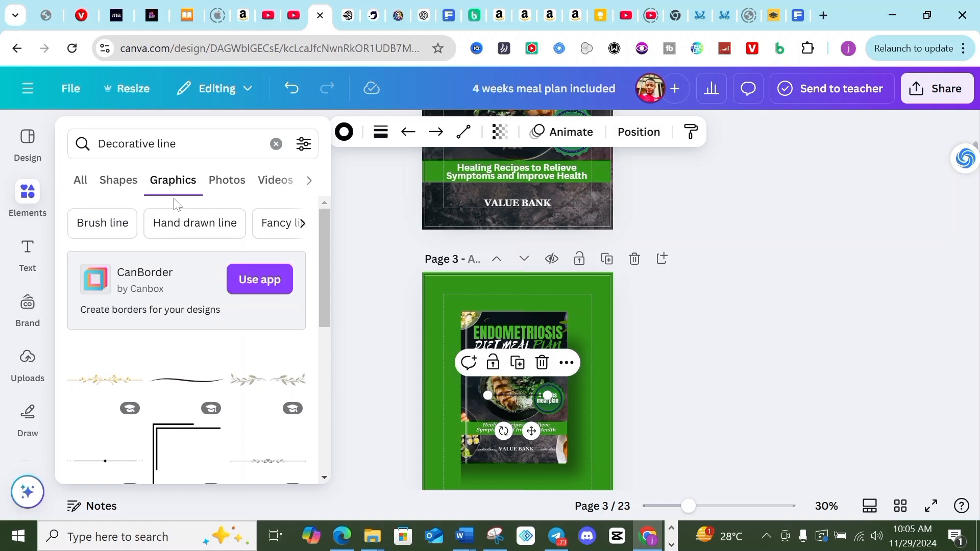
pyautogui.scroll(-2, 185, 322)
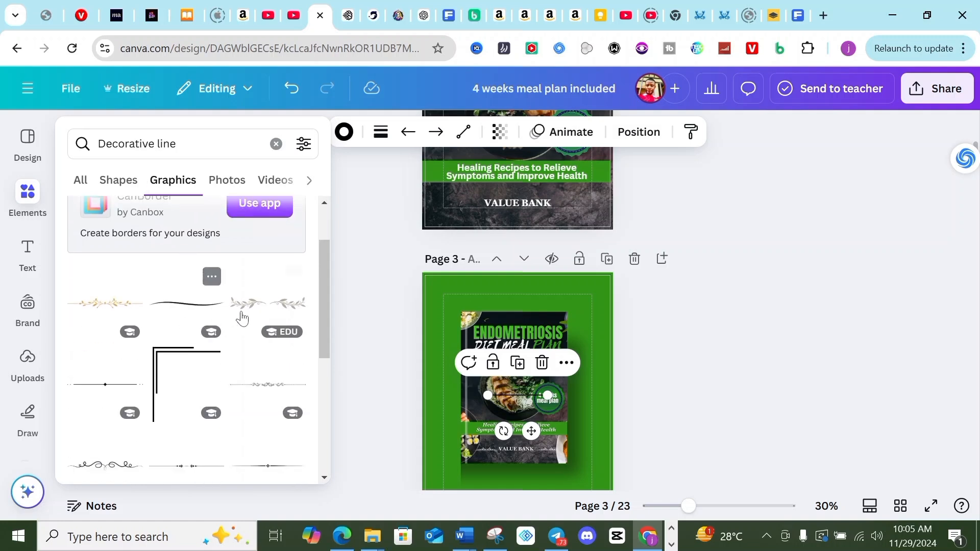
pyautogui.scroll(-2, 266, 358)
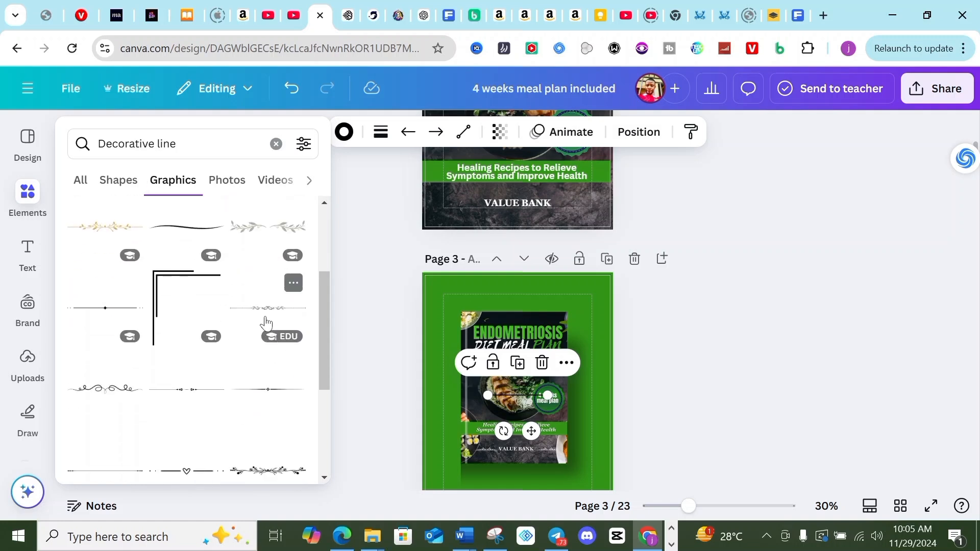
pyautogui.scroll(-3, 258, 322)
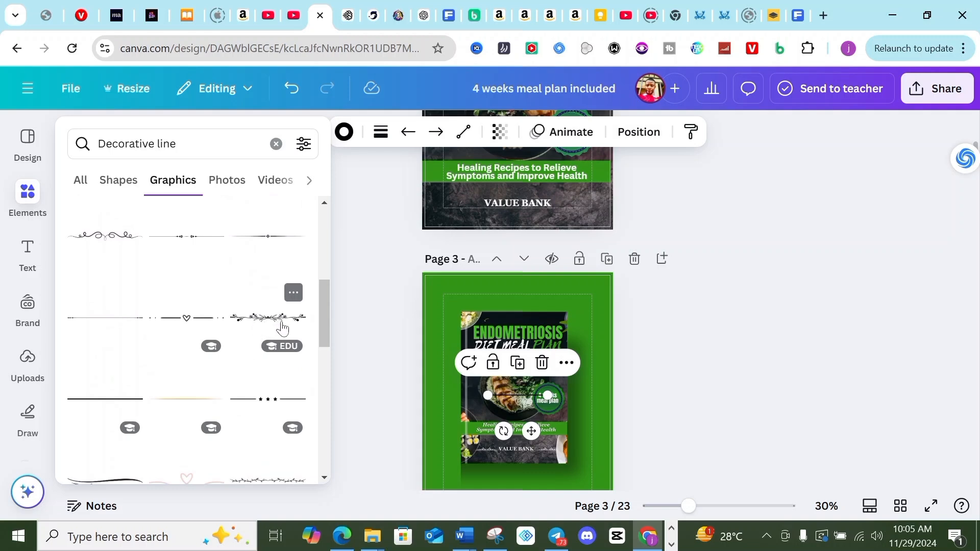
pyautogui.scroll(-4, 282, 328)
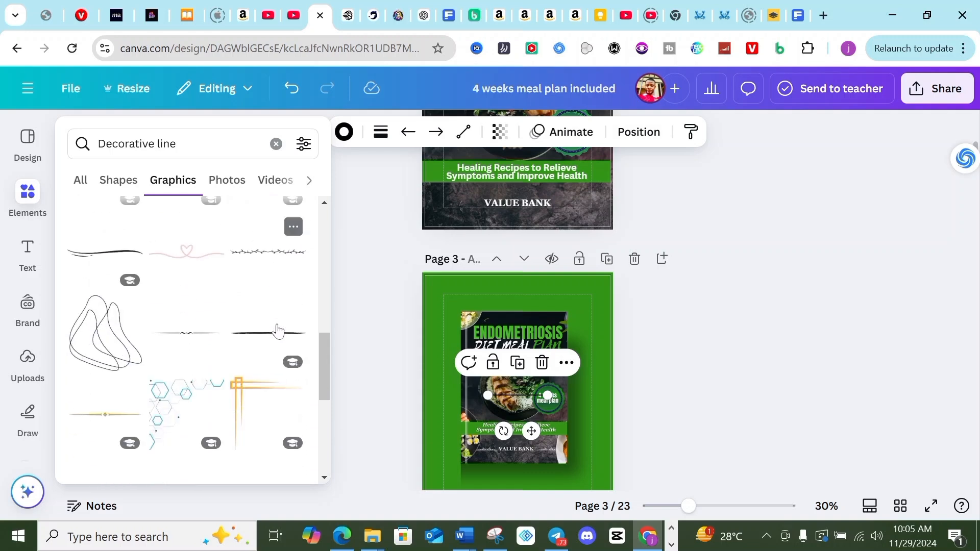
pyautogui.scroll(9, 276, 329)
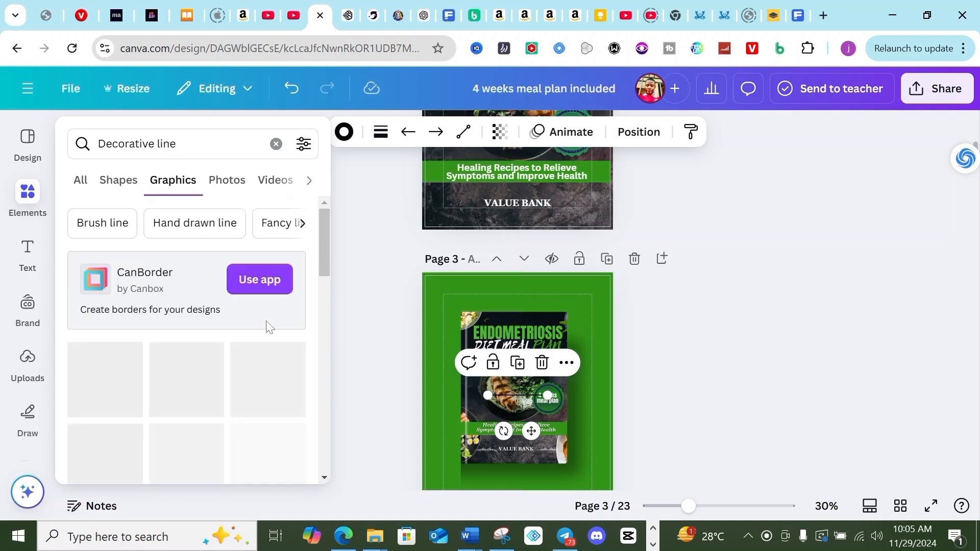
pyautogui.click(303, 224)
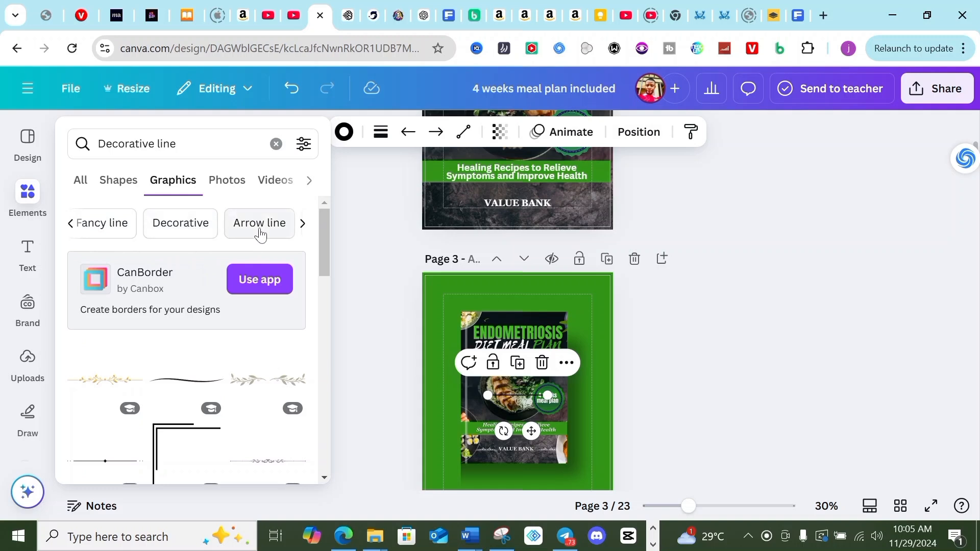
pyautogui.click(303, 224)
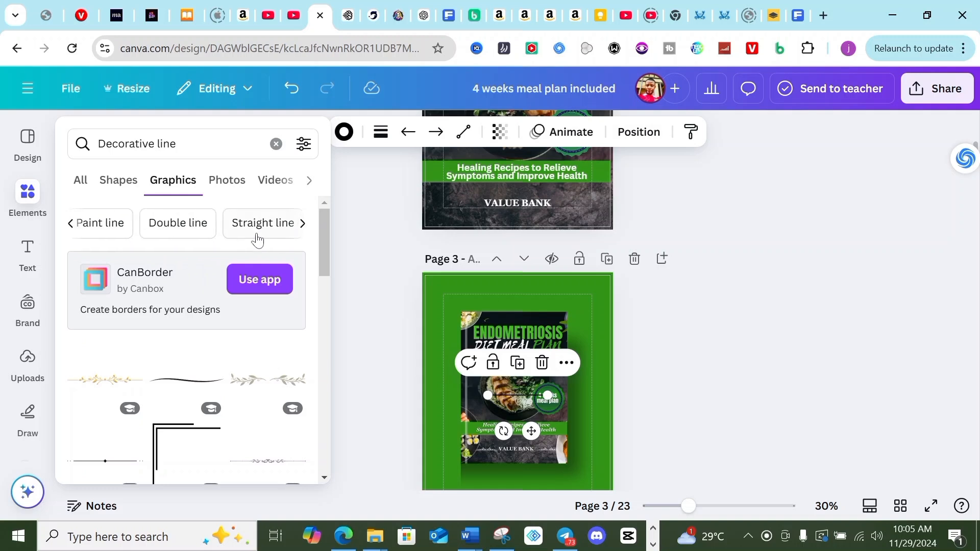
pyautogui.click(305, 231)
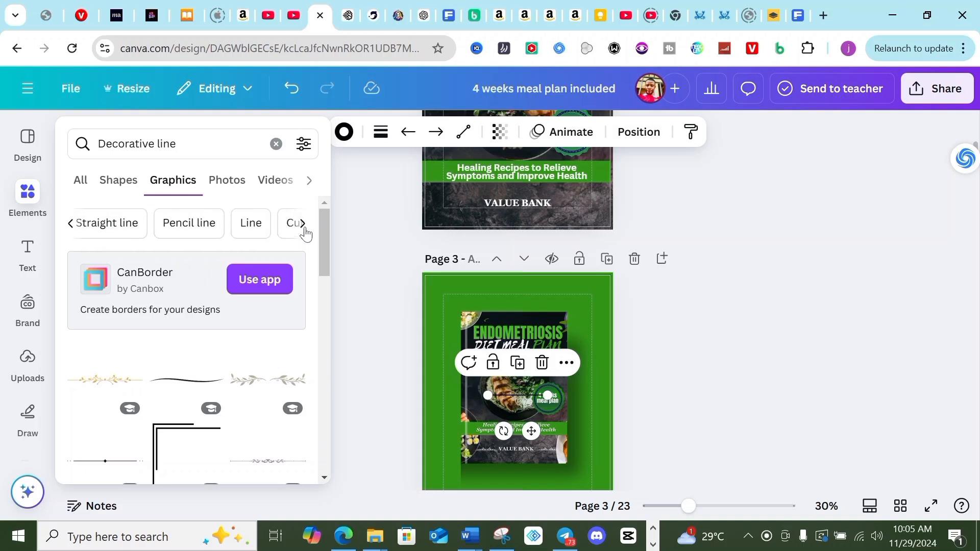
pyautogui.click(72, 225)
pyautogui.click(72, 224)
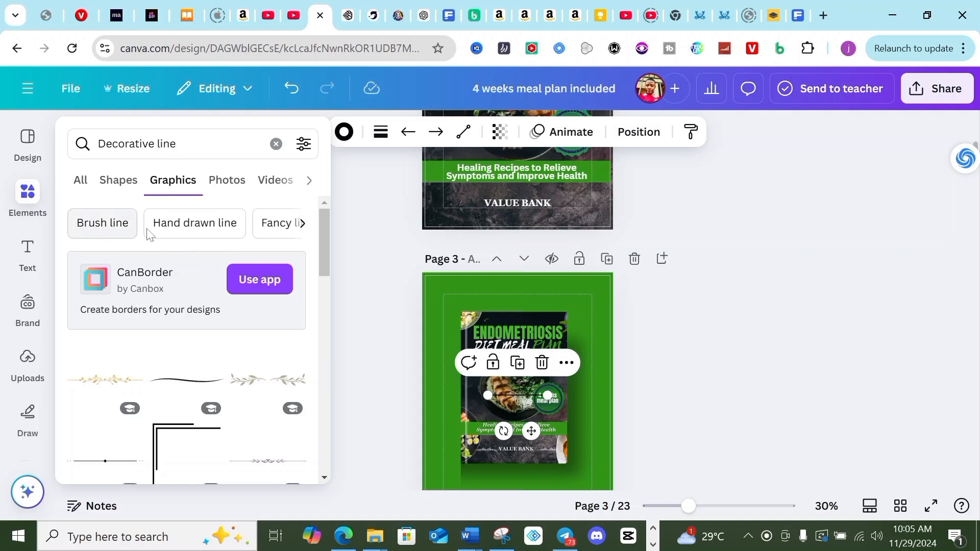
pyautogui.scroll(-2, 237, 344)
pyautogui.scroll(-2, 258, 339)
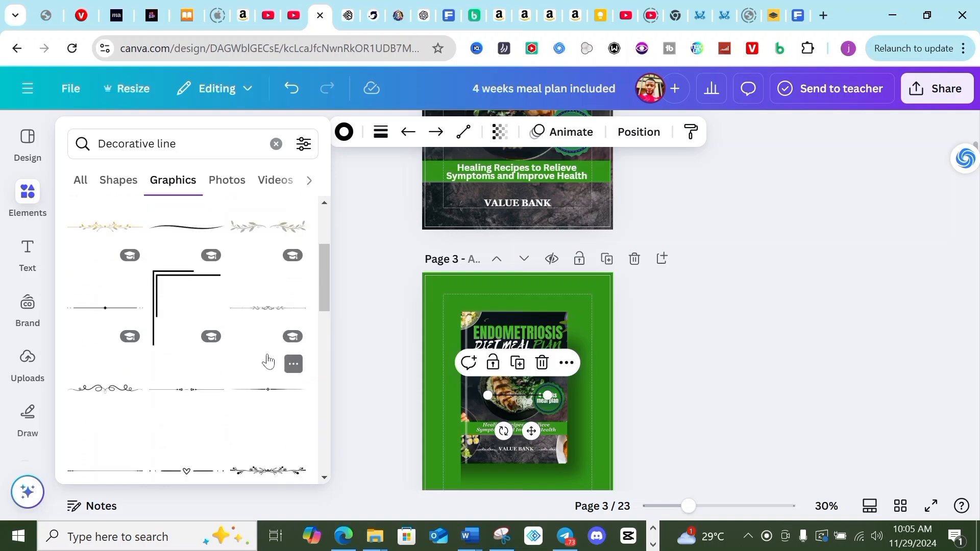
# Add a thin ornamental divider graphic to page 3, plus a similar scroll-ornament divider from its full magic recommendations
pyautogui.click(261, 314)
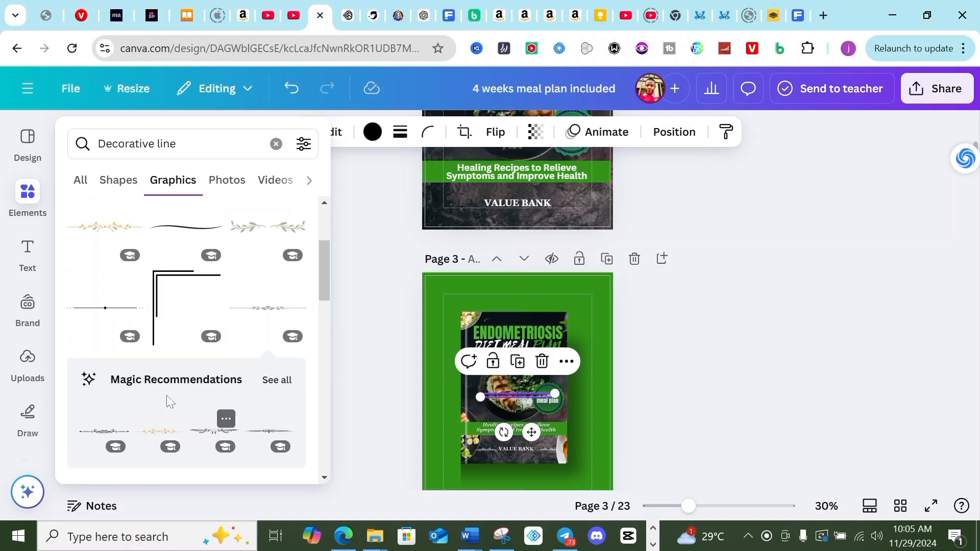
pyautogui.click(275, 383)
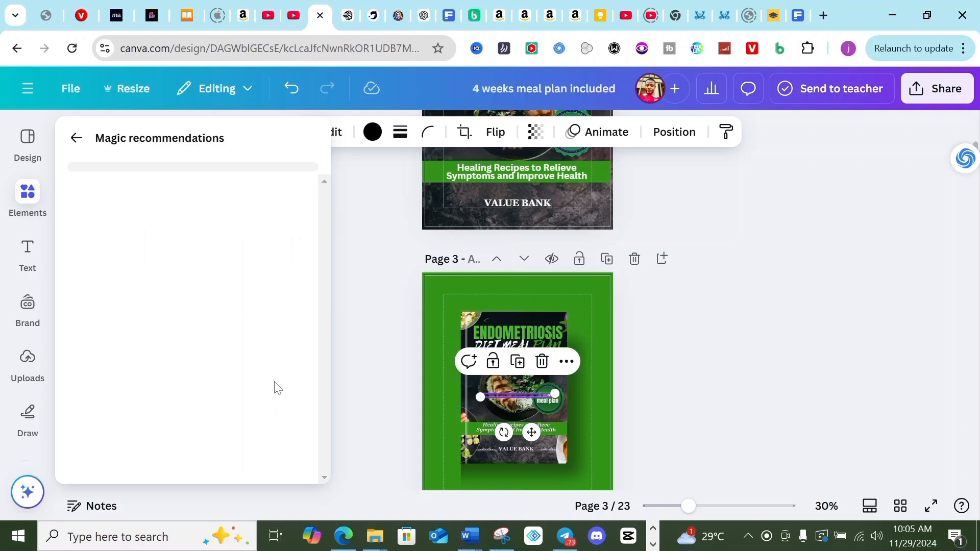
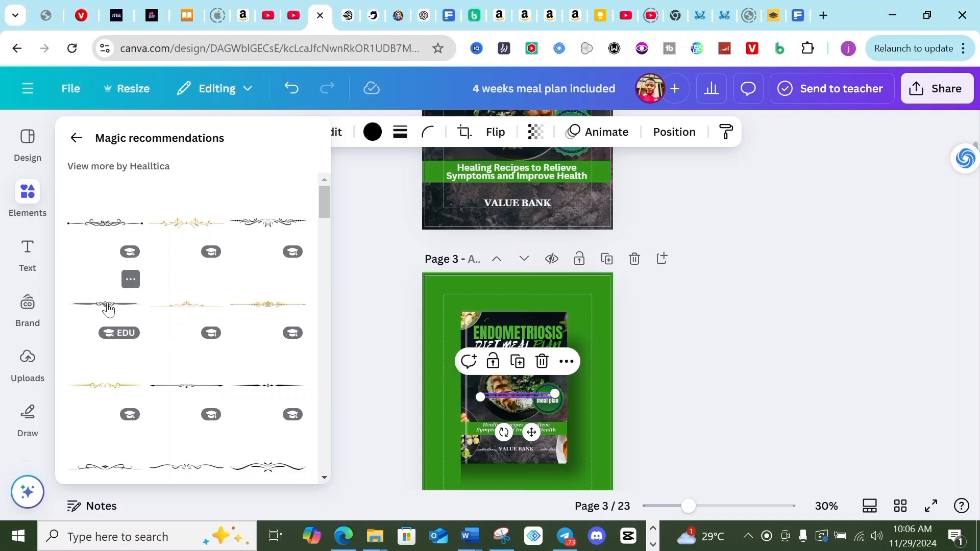
pyautogui.scroll(4, 424, 306)
pyautogui.scroll(-1, 410, 329)
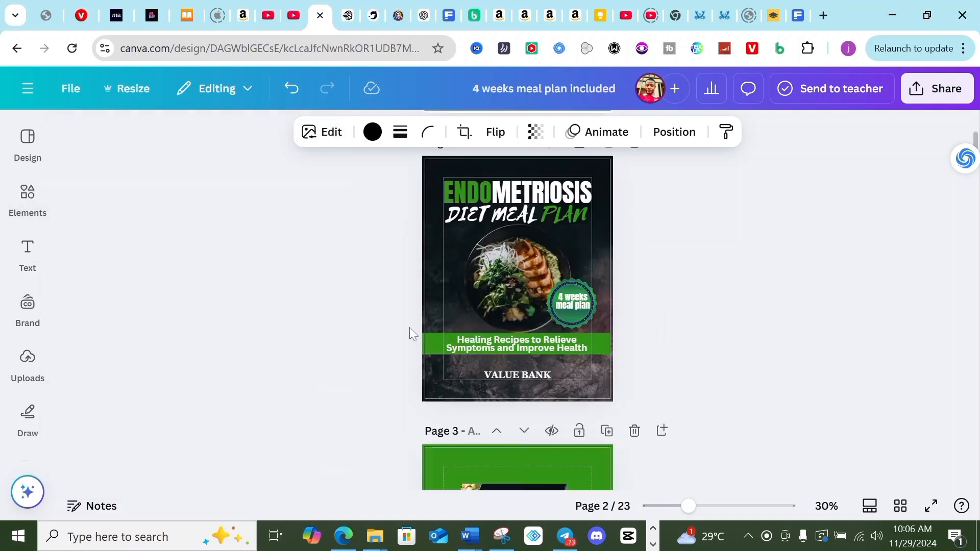
pyautogui.scroll(-1, 411, 331)
pyautogui.scroll(-5, 281, 354)
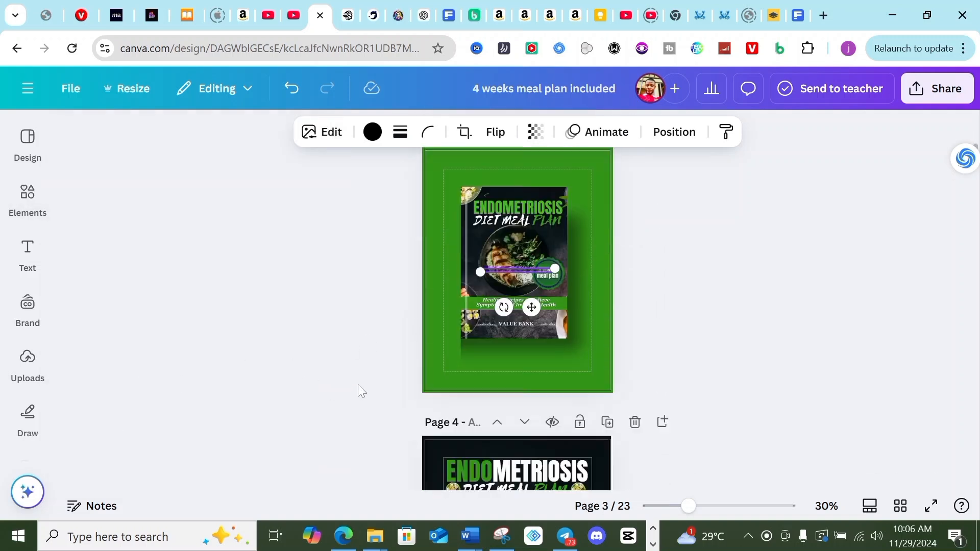
pyautogui.click(36, 209)
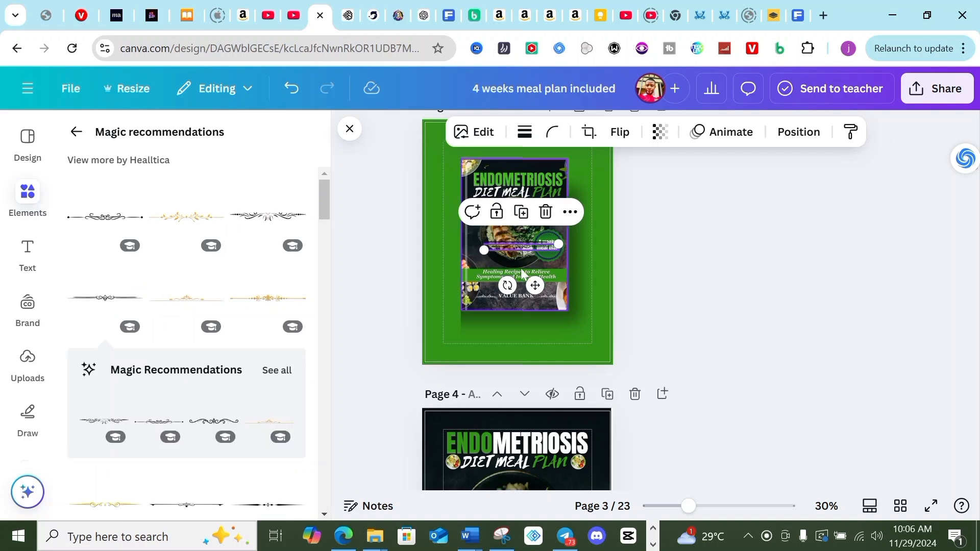
# Move the scroll-ornament divider from page 3 onto page 2, beside the VALUE BANK text
pyautogui.moveTo(510, 246); pyautogui.dragTo(515, 146)
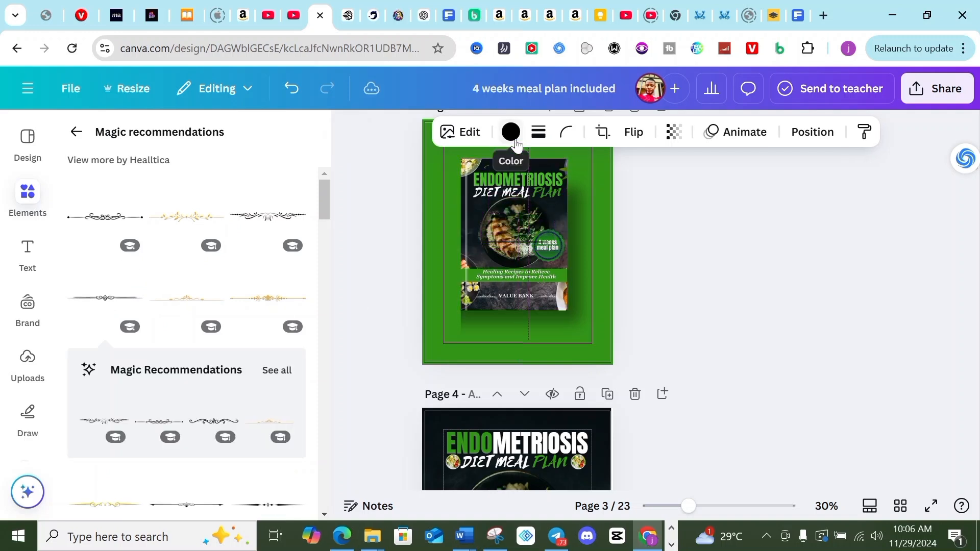
pyautogui.scroll(2, 522, 167)
pyautogui.scroll(2, 521, 167)
pyautogui.moveTo(519, 315); pyautogui.dragTo(447, 196)
pyautogui.click(960, 470)
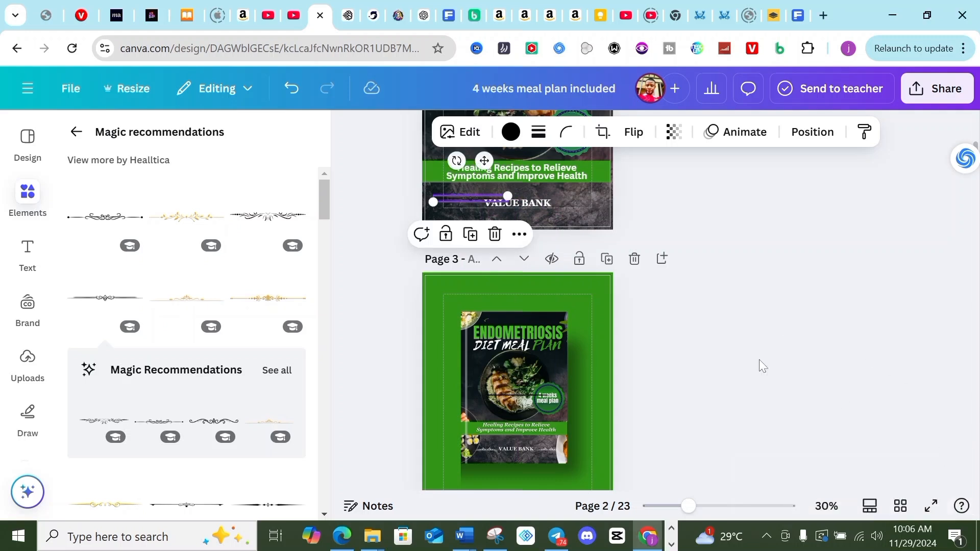
# Recolor the scroll-ornament divider on page 2 white and try to resize it
pyautogui.click(511, 132)
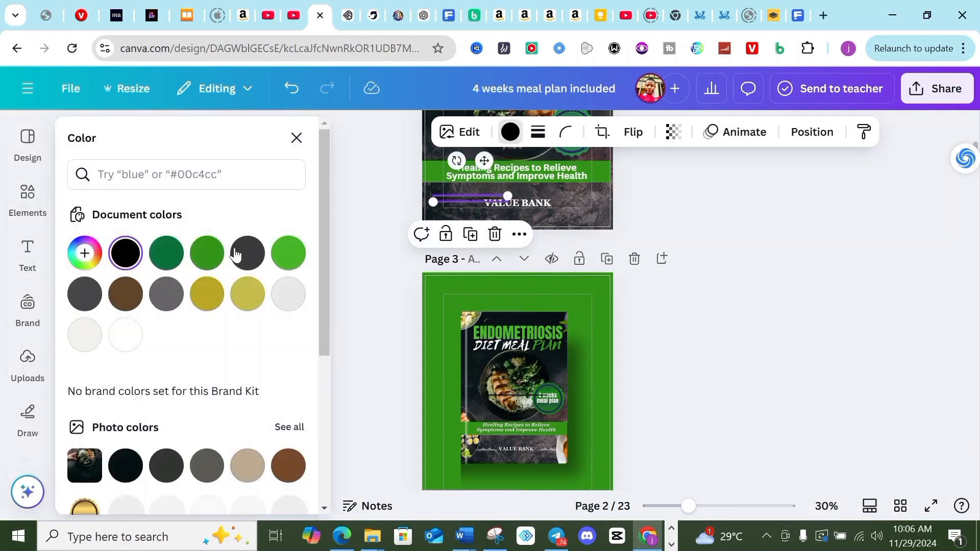
pyautogui.click(126, 335)
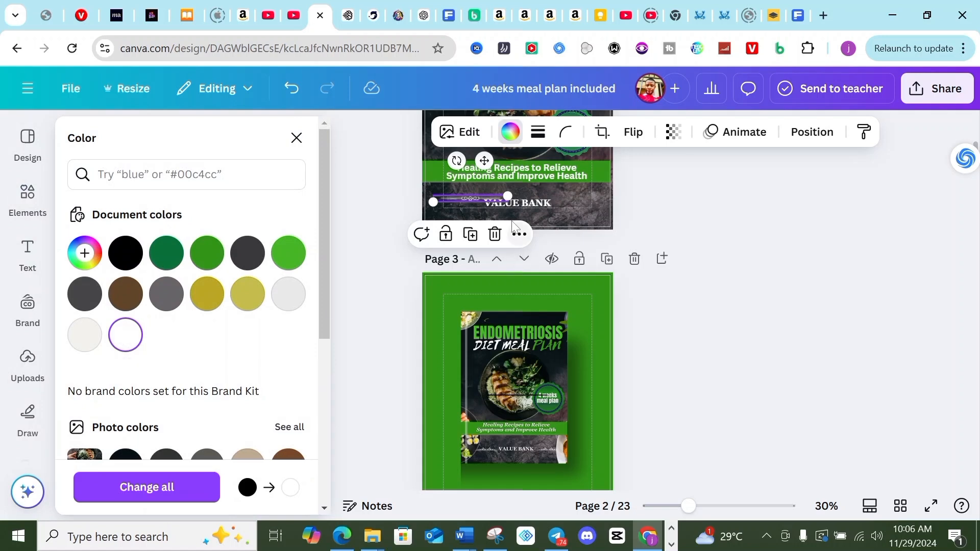
pyautogui.moveTo(509, 195)
pyautogui.mouseDown()
pyautogui.moveTo(478, 200)
pyautogui.moveTo(503, 202)
pyautogui.mouseUp()
pyautogui.click(561, 201)
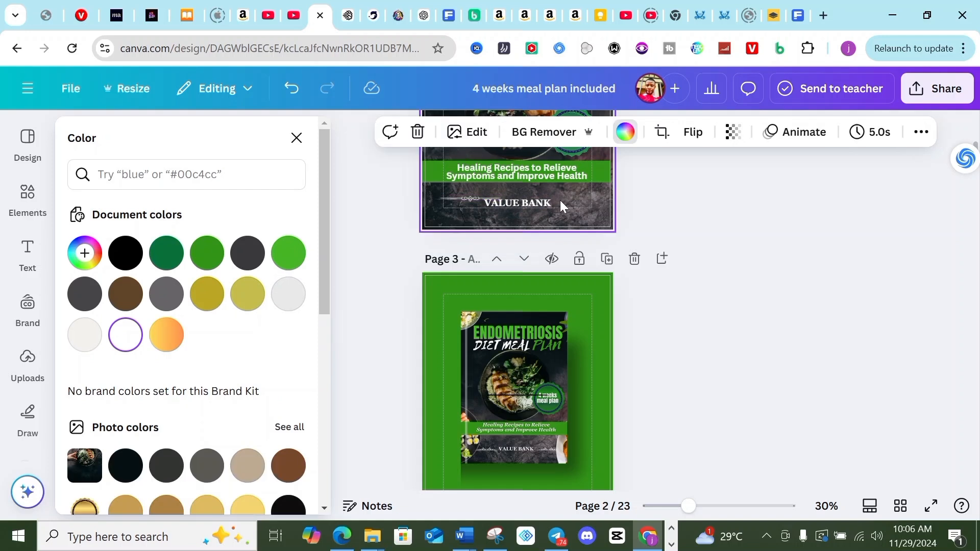
pyautogui.click(455, 198)
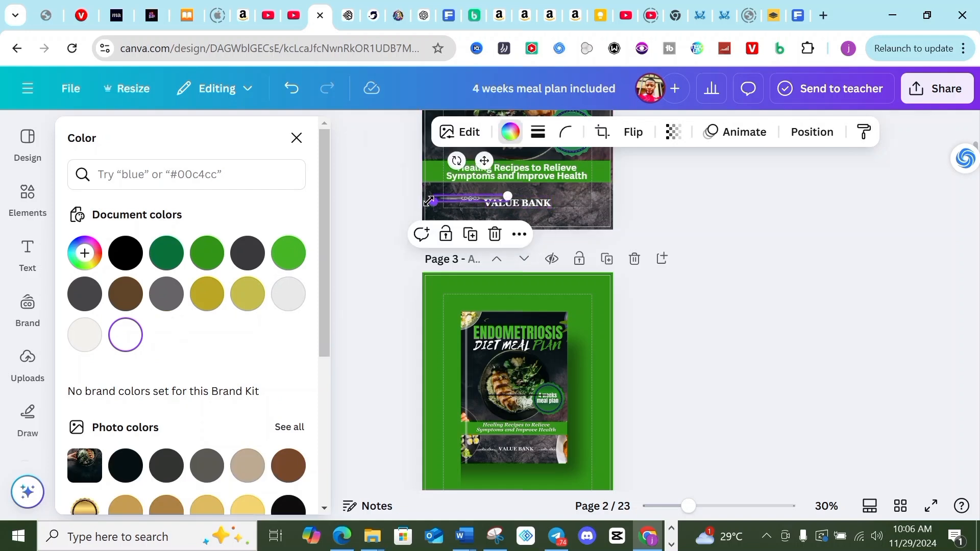
pyautogui.moveTo(432, 200); pyautogui.dragTo(433, 201)
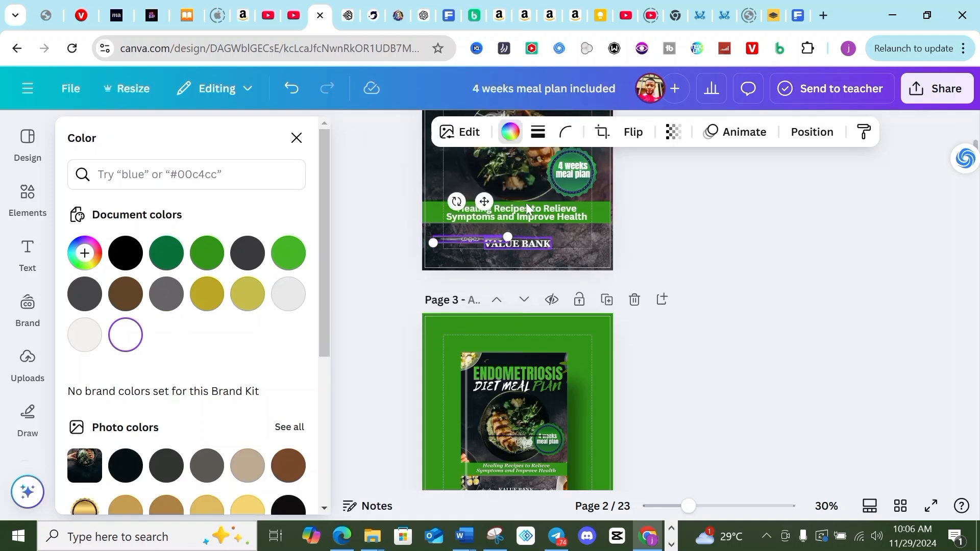
pyautogui.click(588, 216)
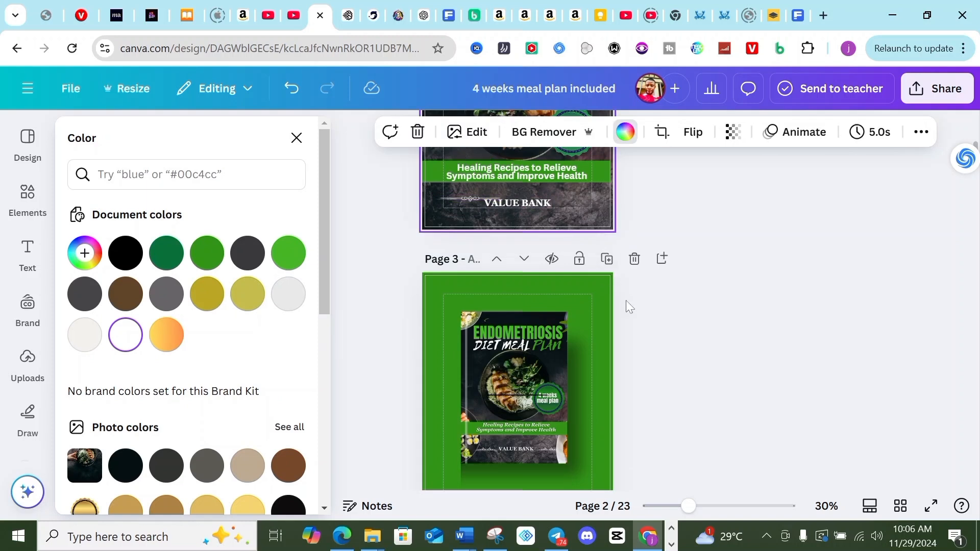
# Shrink the white divider on page 2 and position it just left of the VALUE BANK text
pyautogui.scroll(-1, 628, 302)
pyautogui.scroll(2, 653, 324)
pyautogui.scroll(3, 652, 332)
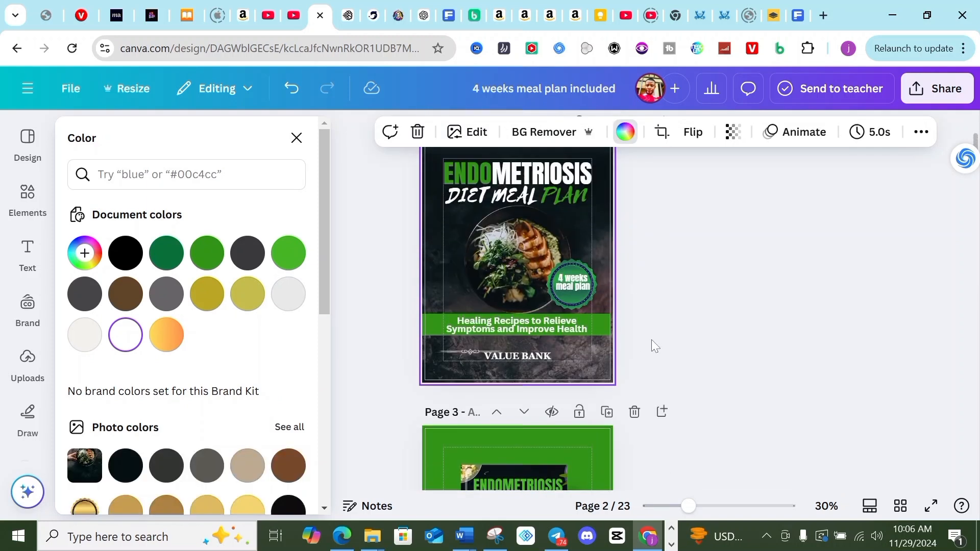
pyautogui.click(725, 510)
pyautogui.scroll(-4, 595, 397)
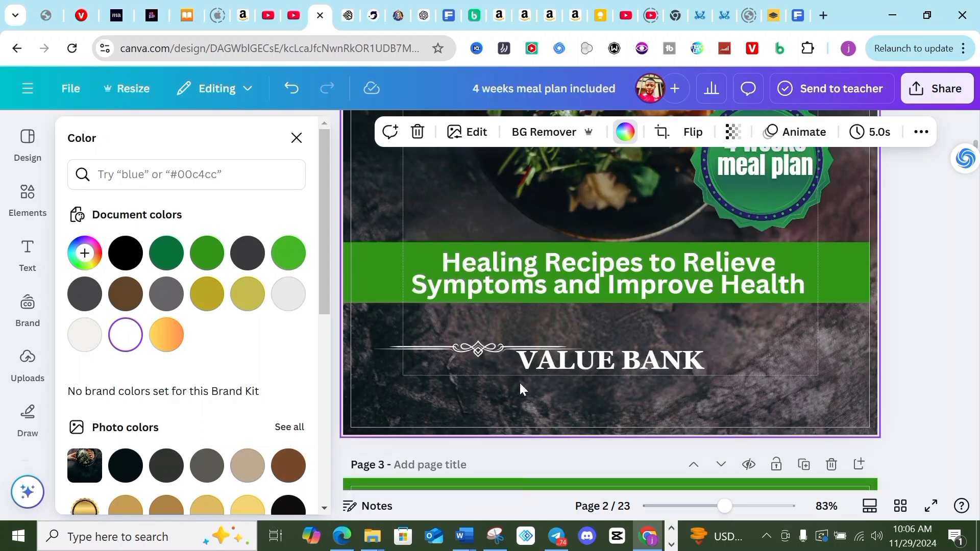
pyautogui.moveTo(475, 352); pyautogui.dragTo(434, 360)
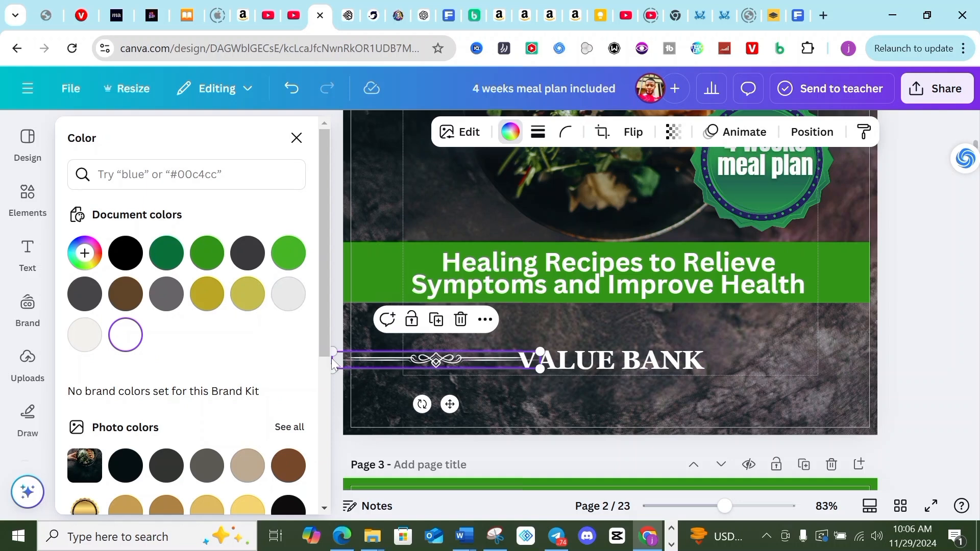
pyautogui.moveTo(539, 366); pyautogui.dragTo(485, 359)
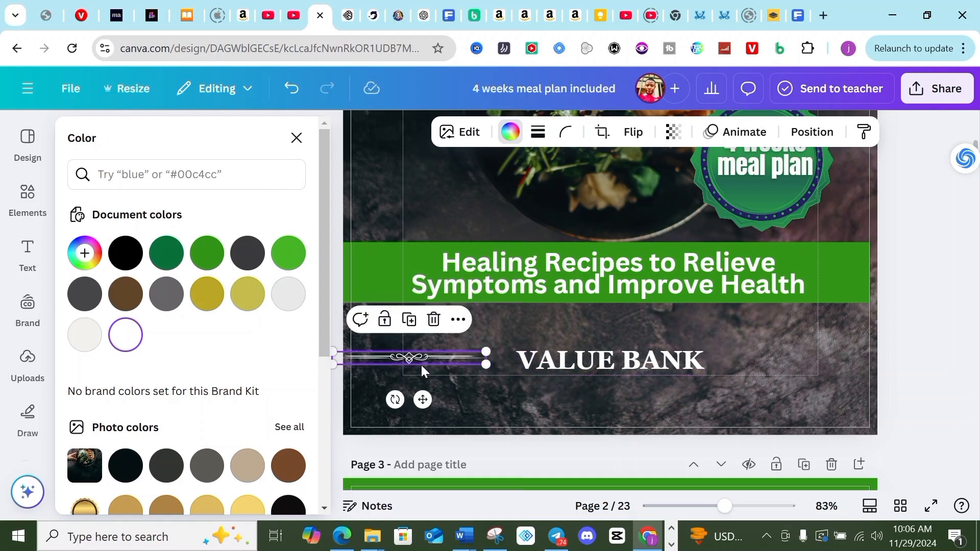
pyautogui.moveTo(398, 354); pyautogui.dragTo(446, 356)
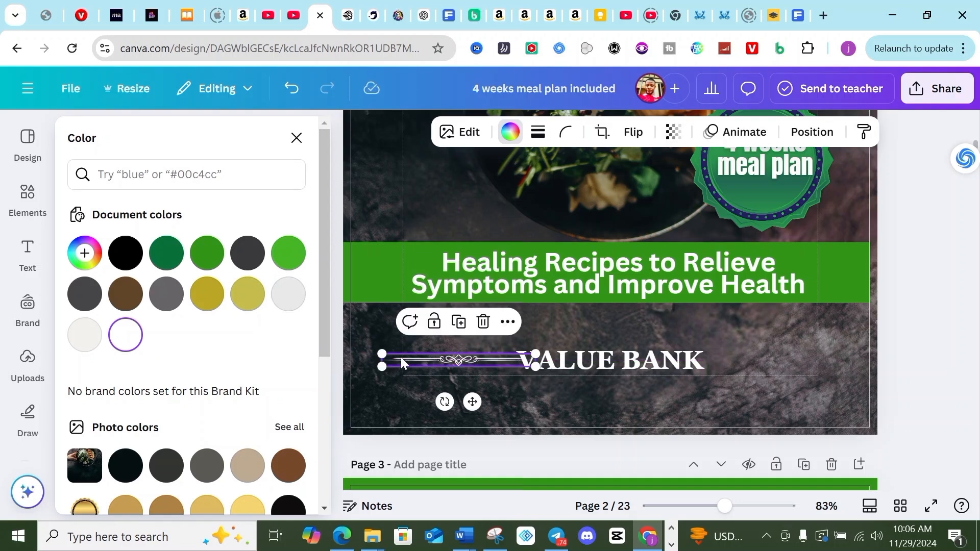
pyautogui.moveTo(381, 351); pyautogui.dragTo(396, 353)
# Duplicate the white divider and place the copy to the right of the VALUE BANK text
pyautogui.moveTo(479, 356); pyautogui.dragTo(760, 373)
pyautogui.click(453, 332)
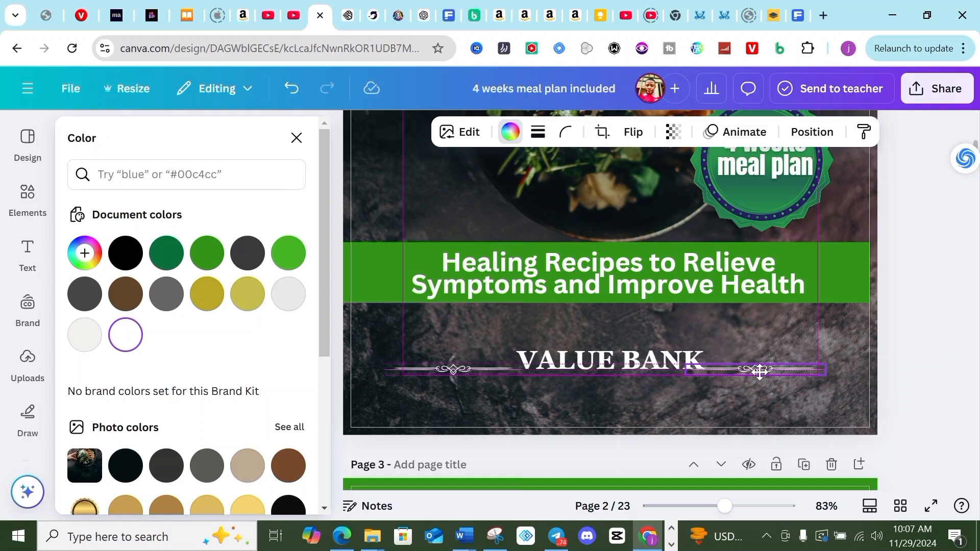
pyautogui.moveTo(763, 372); pyautogui.dragTo(766, 372)
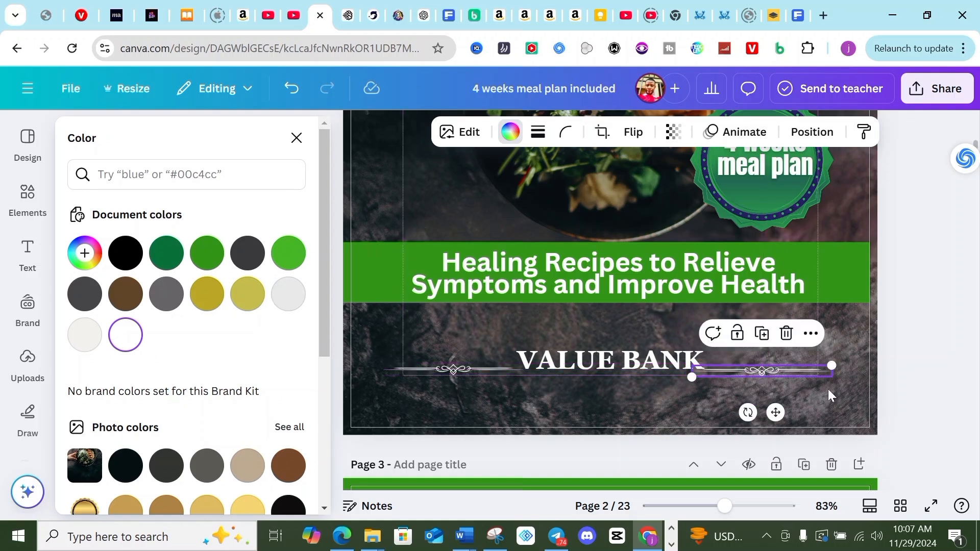
pyautogui.click(846, 392)
# Nudge the VALUE BANK text on page 2 slightly lower between the two white dividers
pyautogui.click(633, 360)
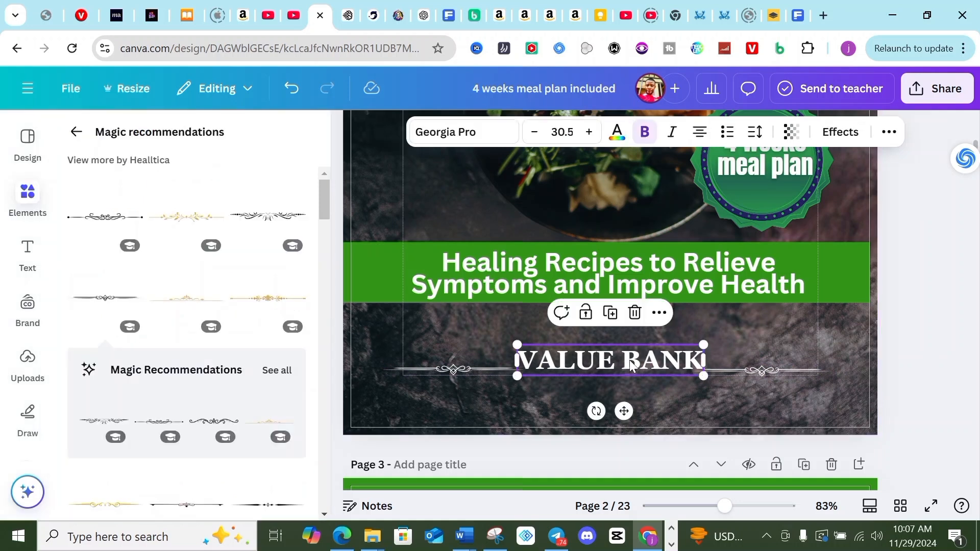
pyautogui.moveTo(633, 360); pyautogui.dragTo(625, 361)
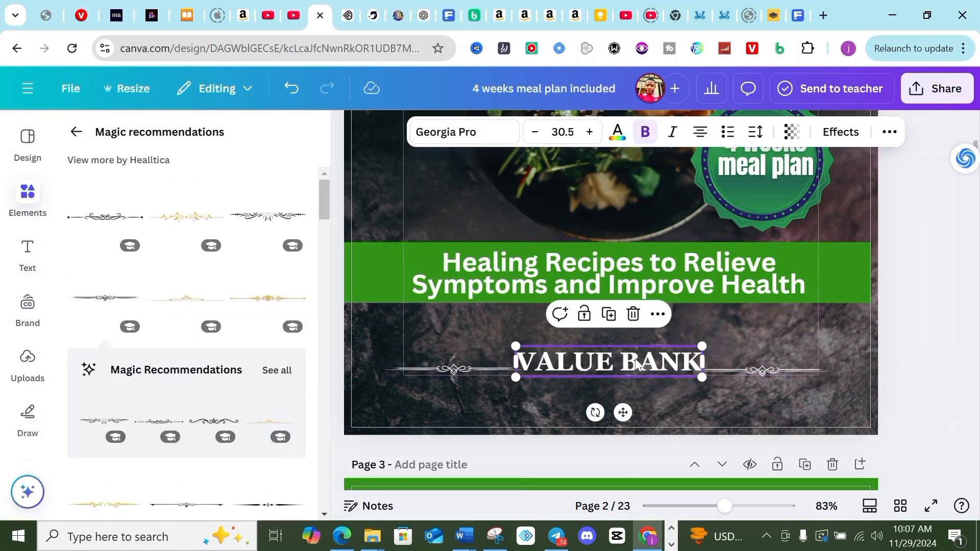
# Compare the whole page 2 cover with the reference cover on page 3 to check for elements still missing
pyautogui.click(822, 342)
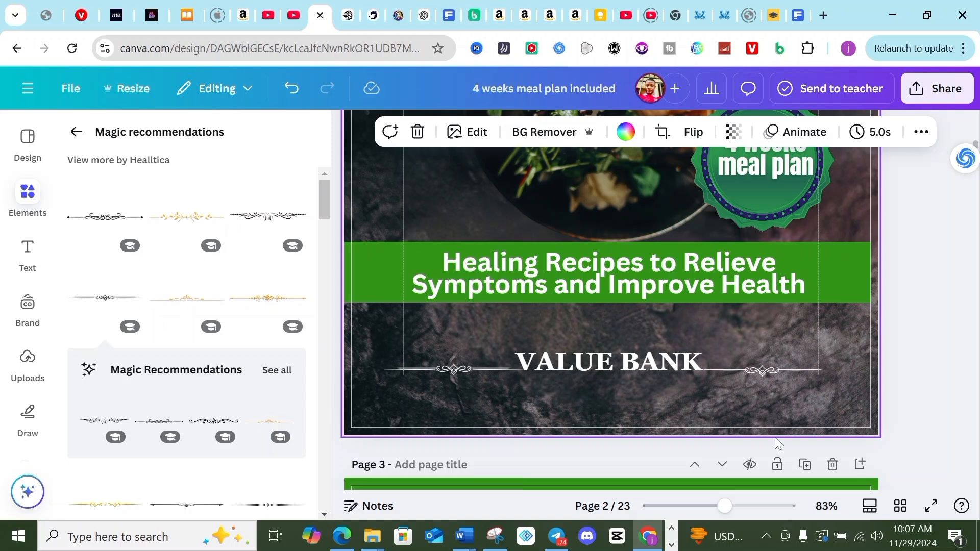
pyautogui.click(696, 506)
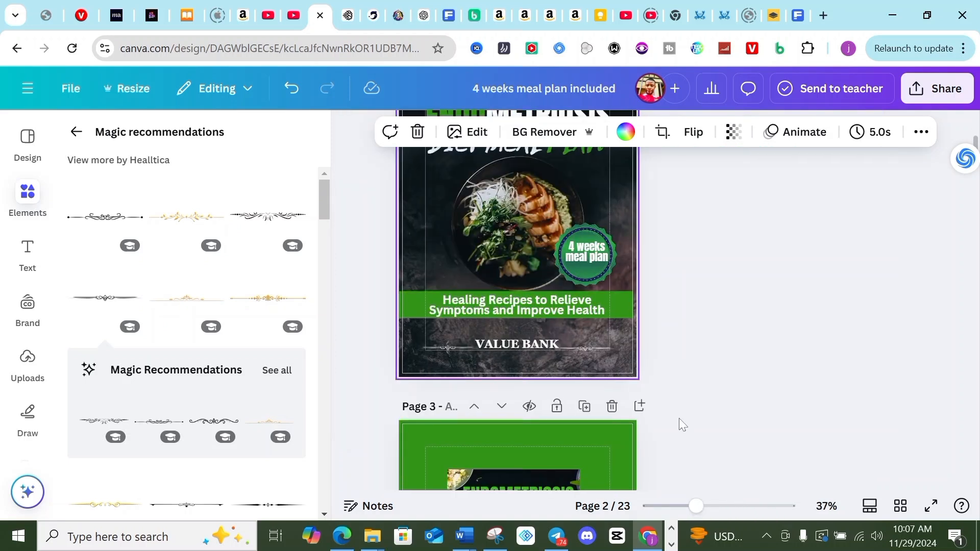
pyautogui.scroll(2, 672, 402)
pyautogui.scroll(-3, 672, 400)
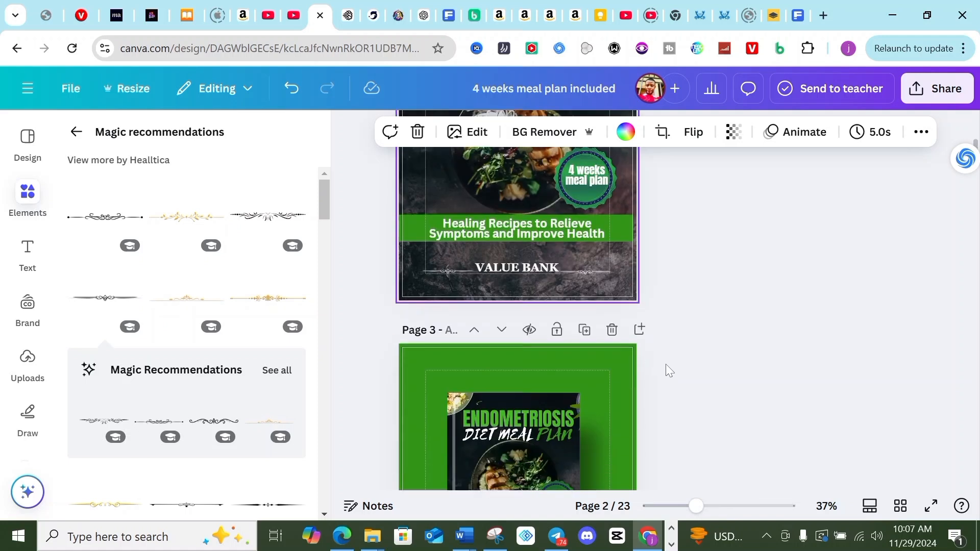
pyautogui.scroll(3, 665, 363)
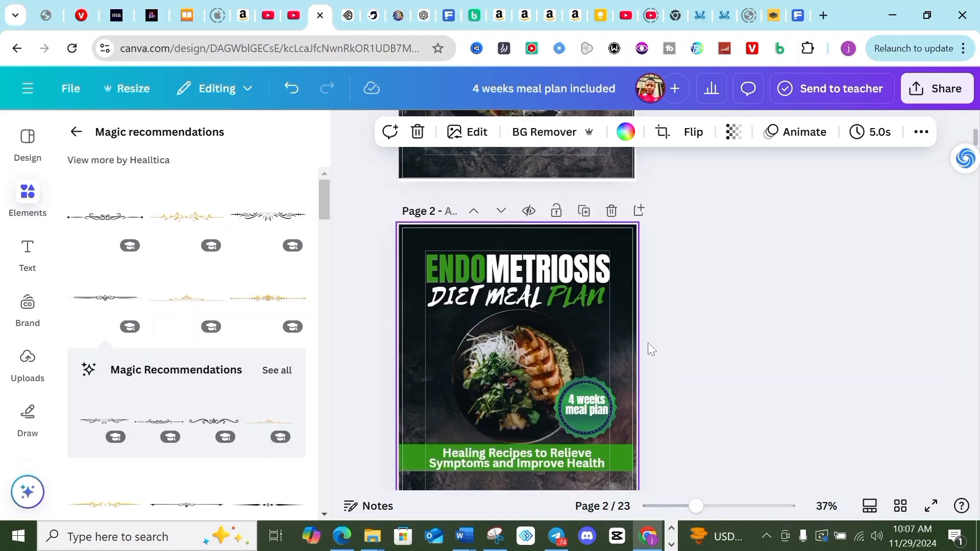
pyautogui.scroll(-2, 527, 340)
pyautogui.scroll(2, 527, 337)
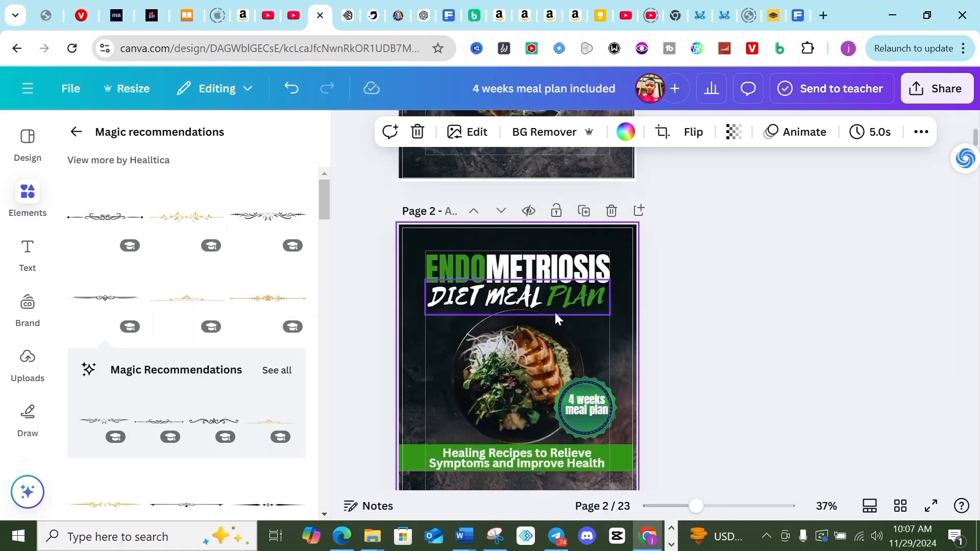
pyautogui.scroll(-5, 522, 300)
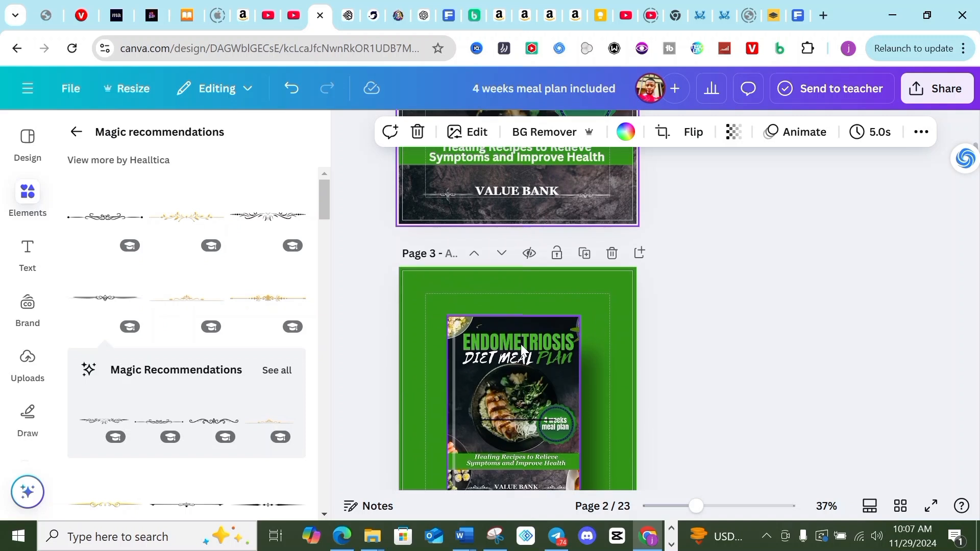
pyautogui.scroll(-1, 520, 344)
pyautogui.scroll(1, 482, 319)
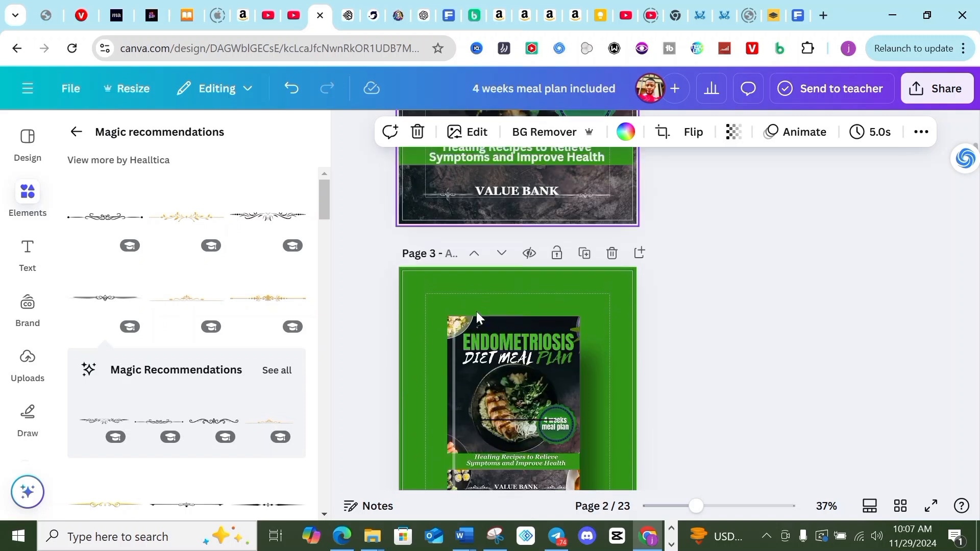
pyautogui.scroll(-1, 475, 361)
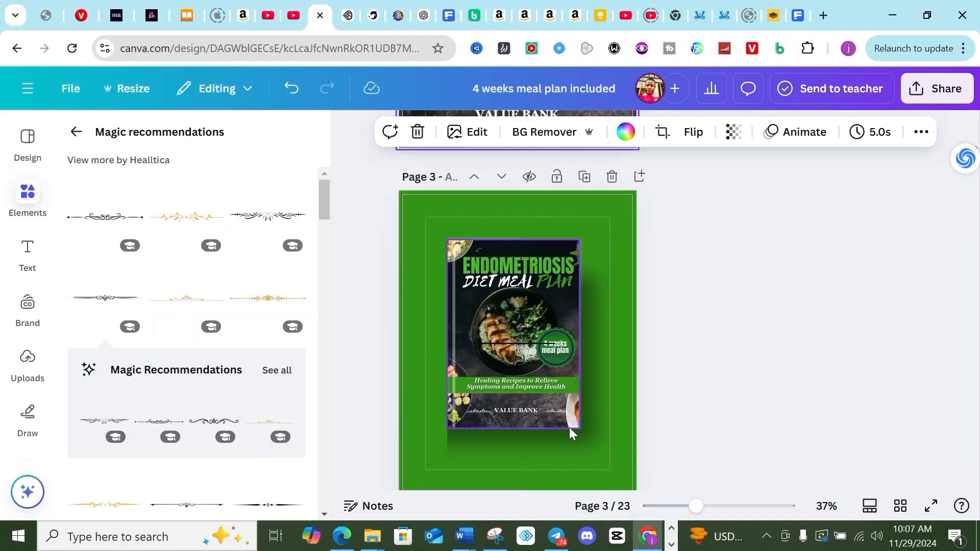
pyautogui.scroll(1, 571, 318)
pyautogui.scroll(3, 559, 360)
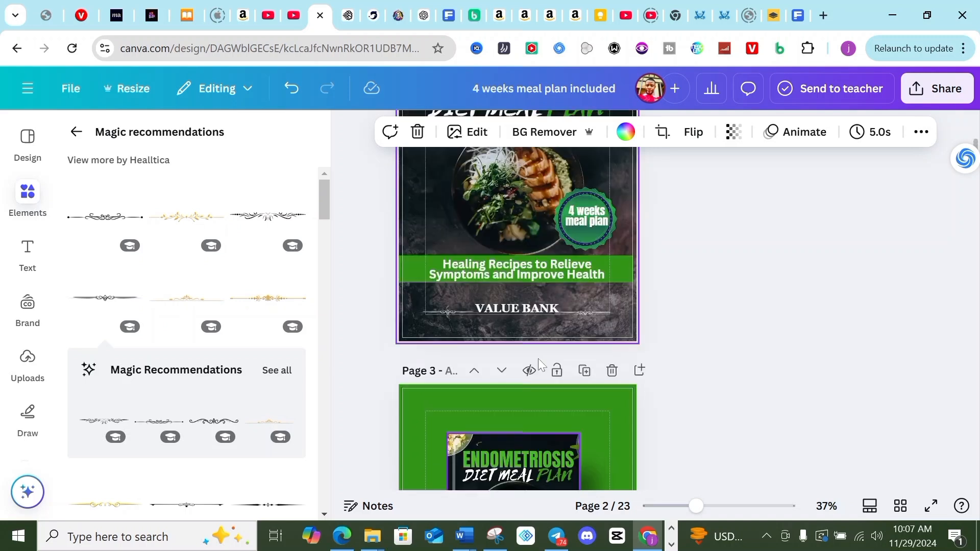
pyautogui.scroll(-2, 537, 359)
pyautogui.scroll(-2, 537, 359)
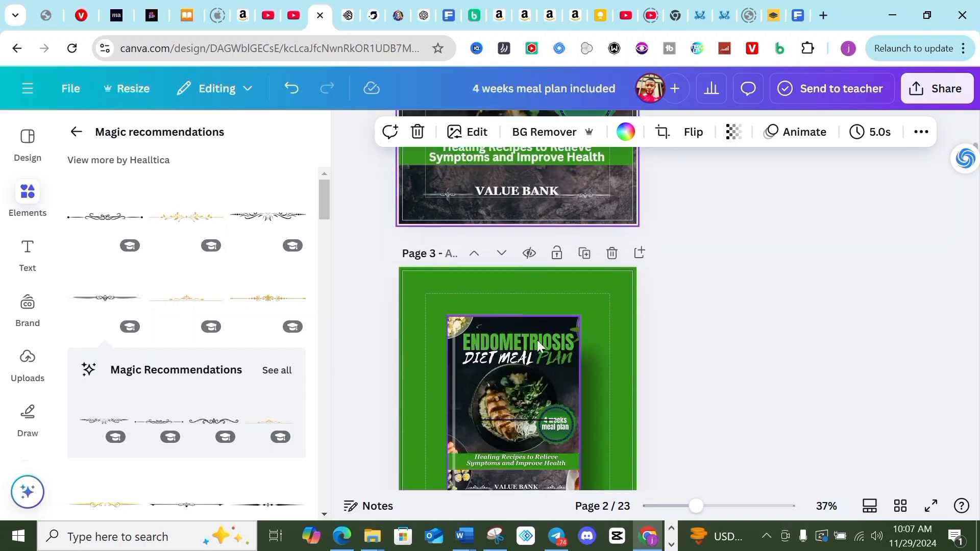
pyautogui.scroll(4, 533, 340)
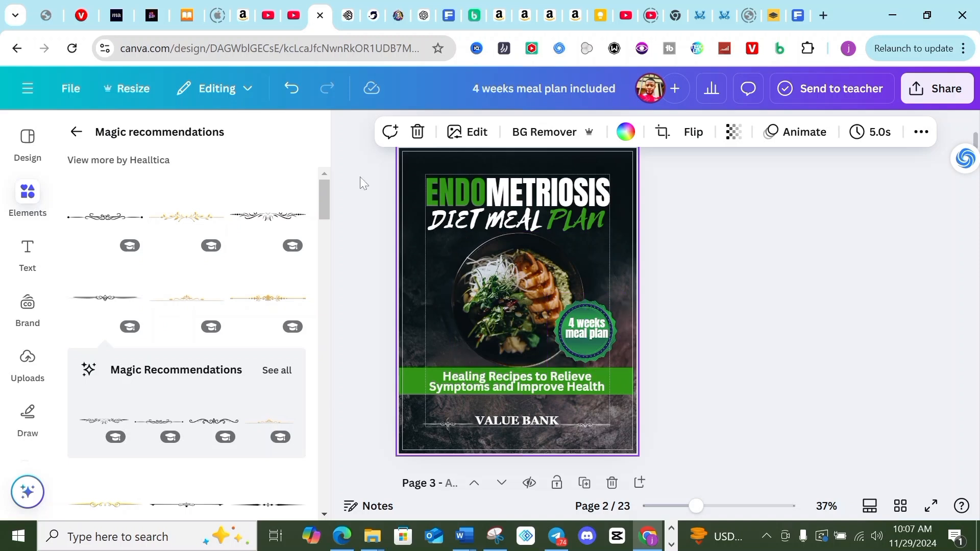
# Replace the decorative line search in Elements with a search for "food" and show all photo results
pyautogui.click(35, 198)
pyautogui.click(35, 201)
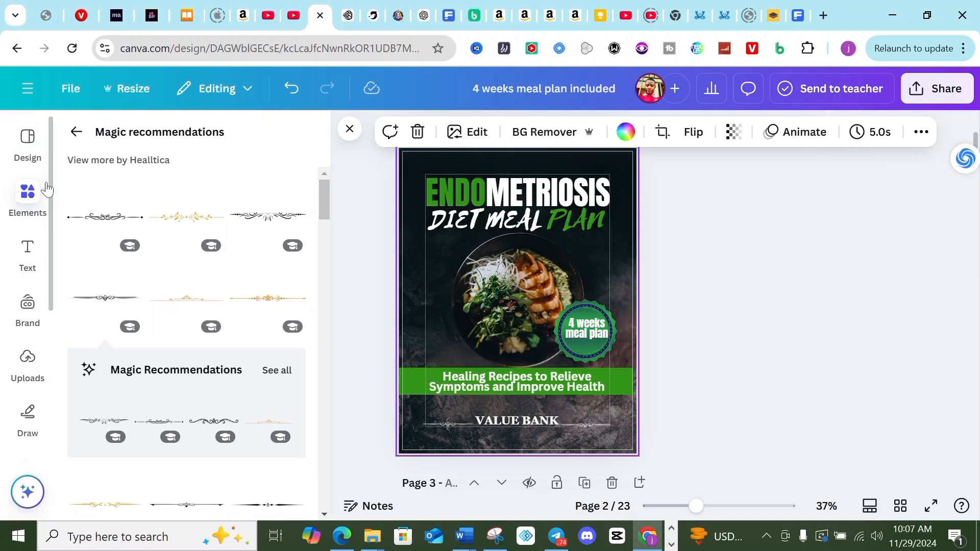
pyautogui.click(76, 138)
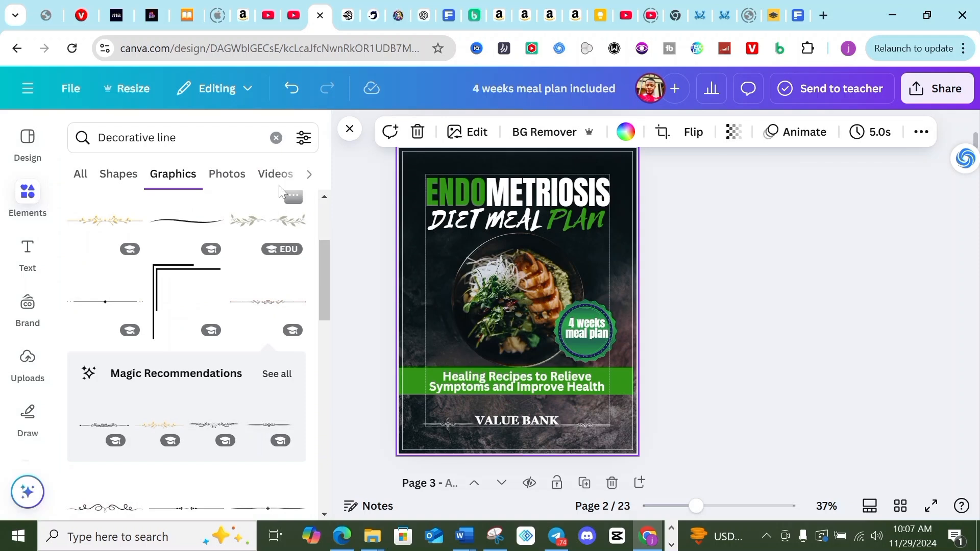
pyautogui.click(276, 138)
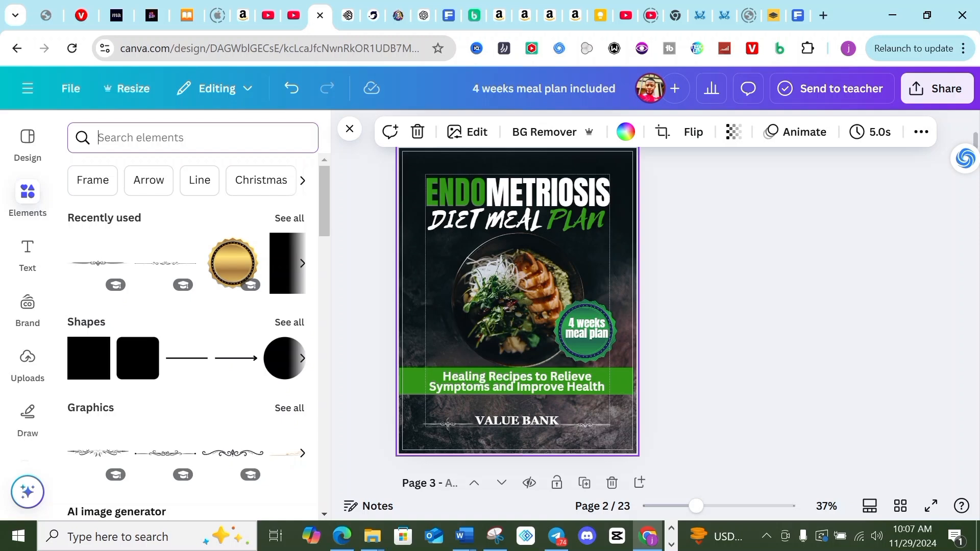
pyautogui.write('FOOD')
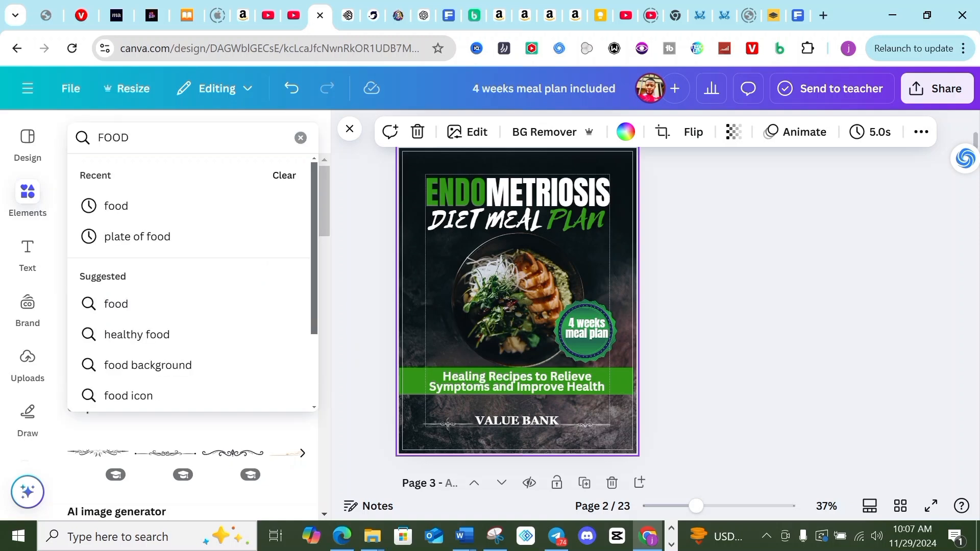
pyautogui.click(116, 206)
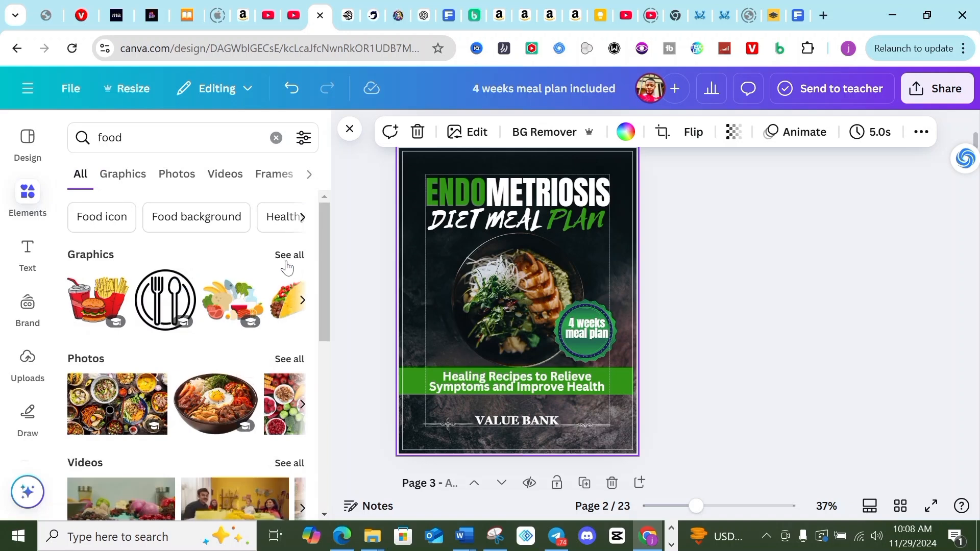
pyautogui.scroll(-3, 250, 365)
pyautogui.scroll(2, 247, 370)
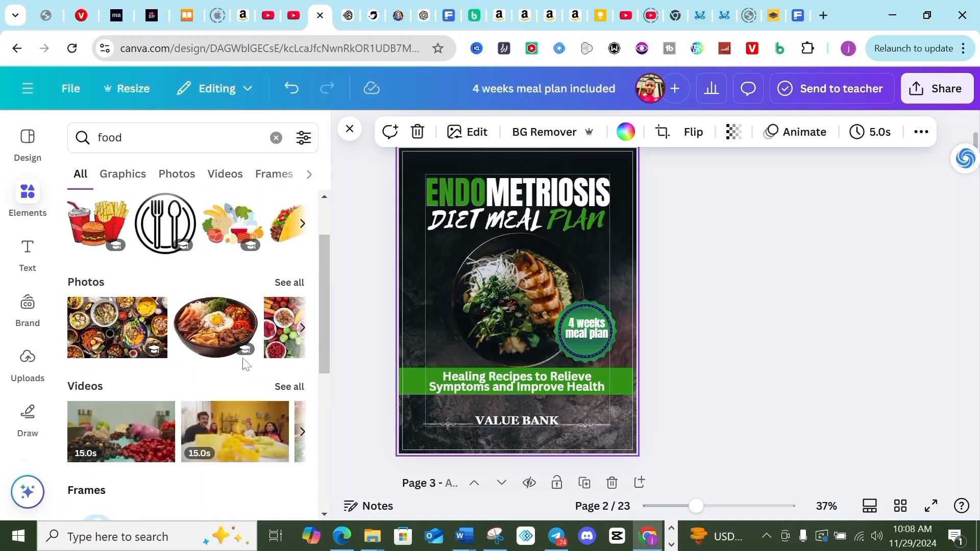
pyautogui.click(288, 283)
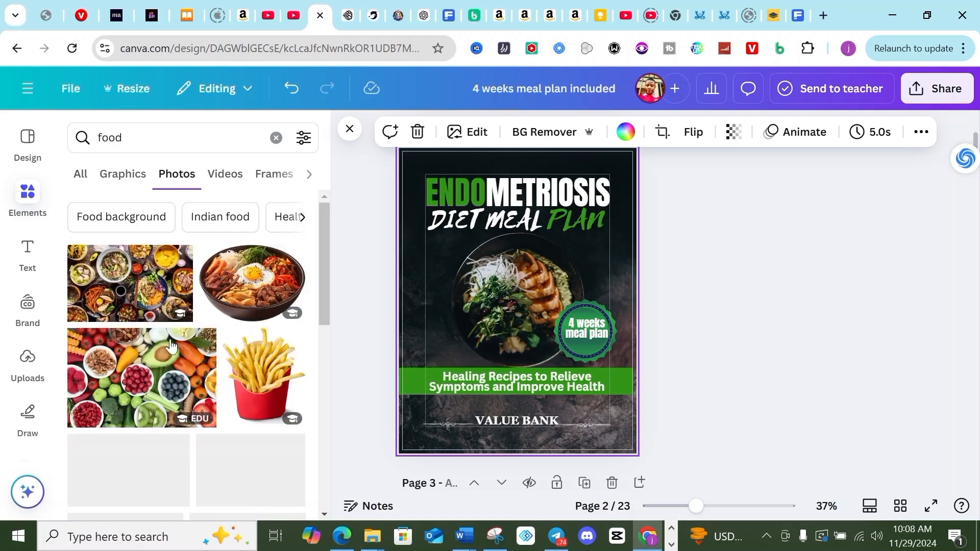
# Look through the food photos for dishes suited to decorating the cover's corners
pyautogui.scroll(-2, 204, 357)
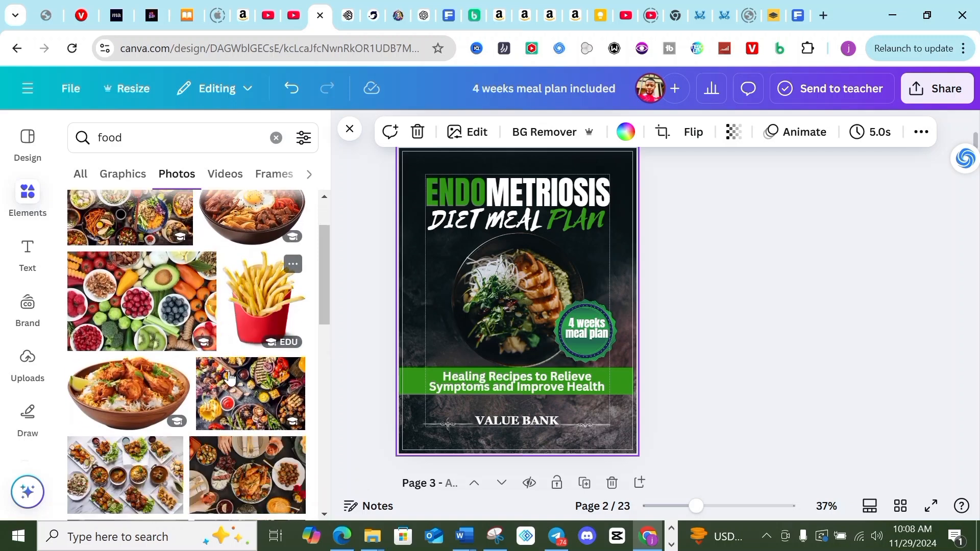
pyautogui.scroll(-3, 214, 383)
pyautogui.scroll(-3, 193, 388)
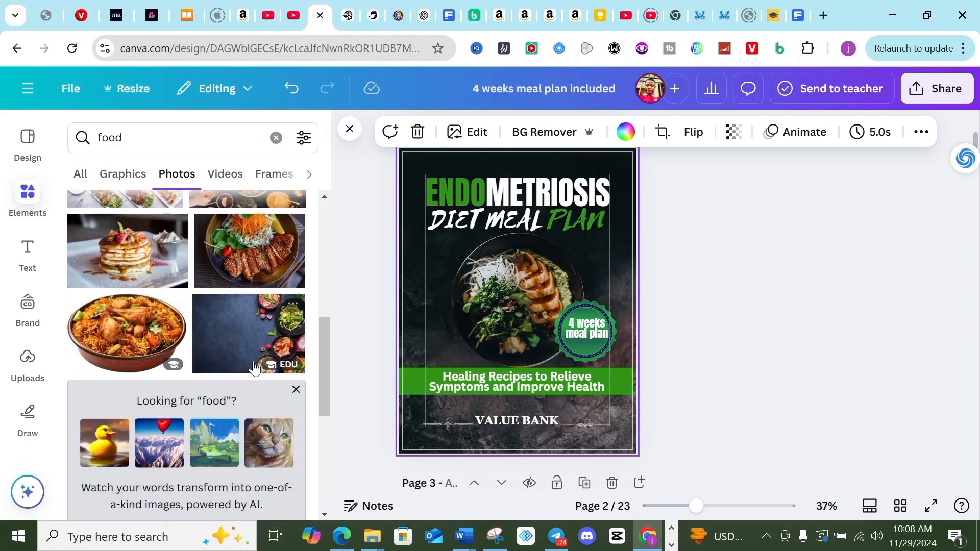
pyautogui.scroll(-3, 248, 365)
pyautogui.scroll(-5, 245, 363)
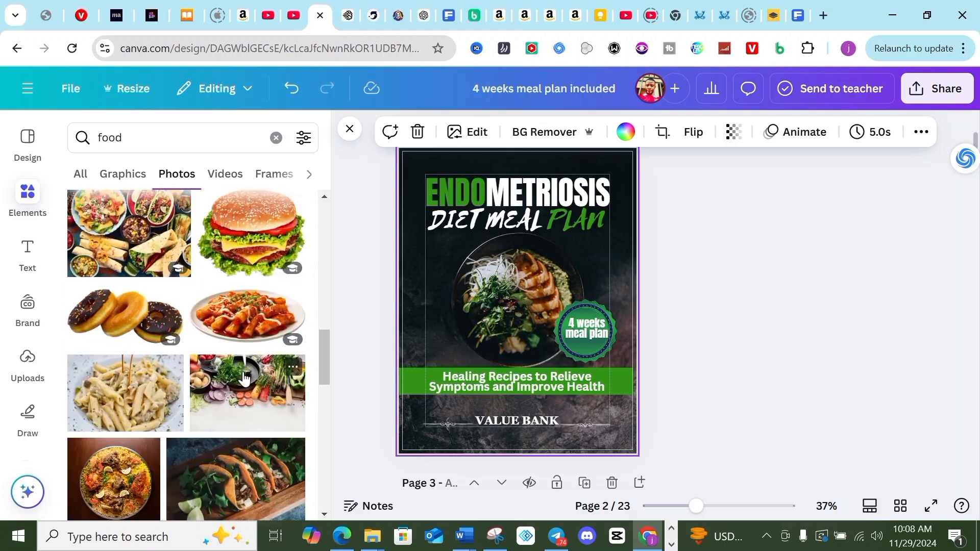
pyautogui.scroll(-3, 235, 352)
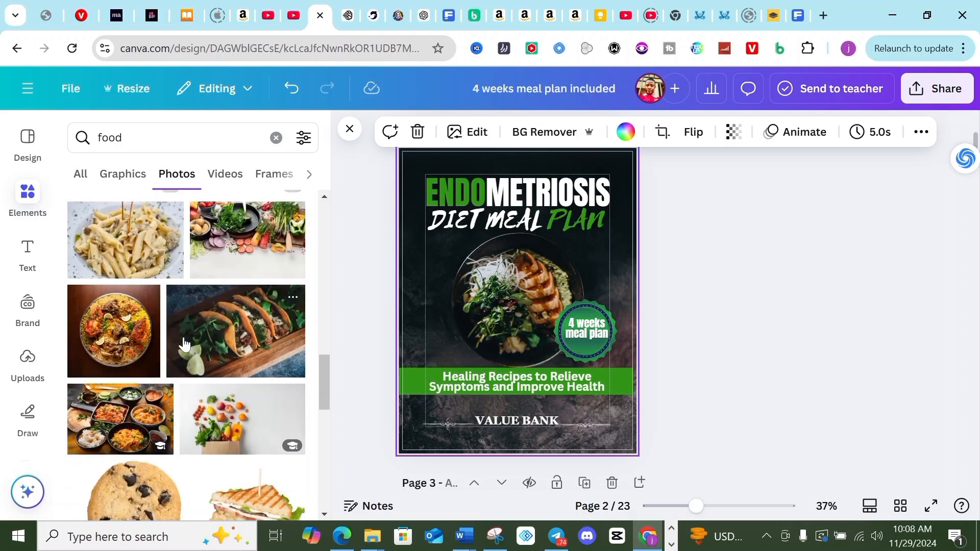
pyautogui.scroll(7, 225, 366)
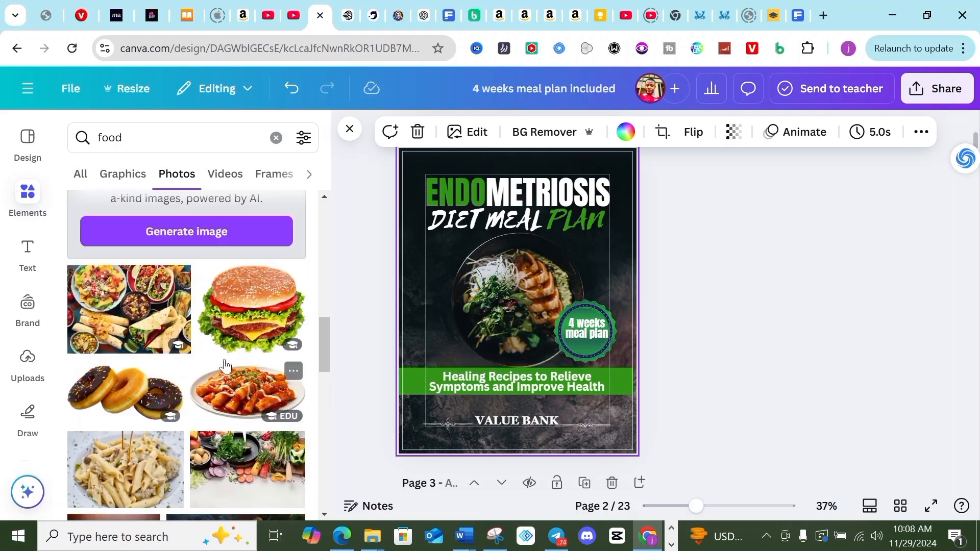
pyautogui.scroll(-7, 225, 363)
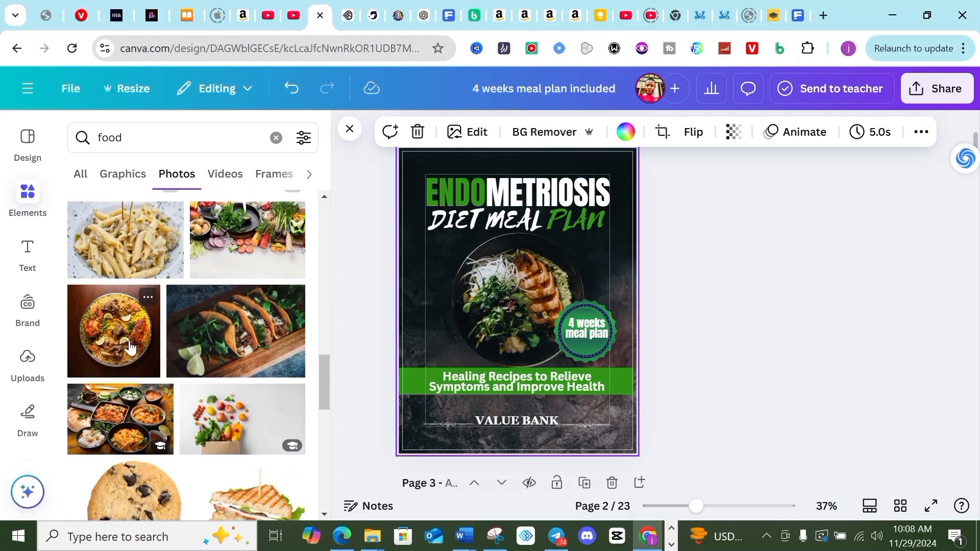
pyautogui.scroll(4, 153, 357)
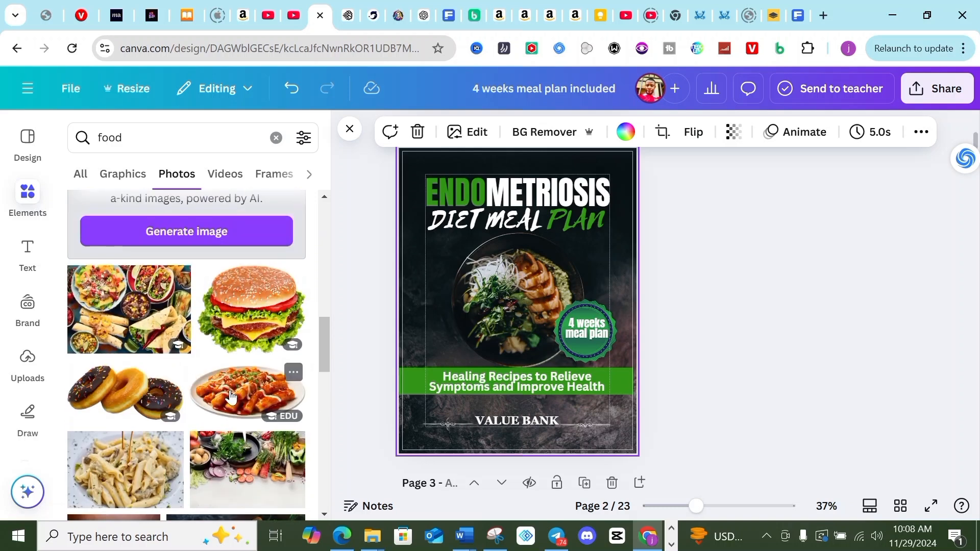
pyautogui.scroll(2, 230, 398)
pyautogui.scroll(4, 163, 401)
pyautogui.scroll(5, 203, 408)
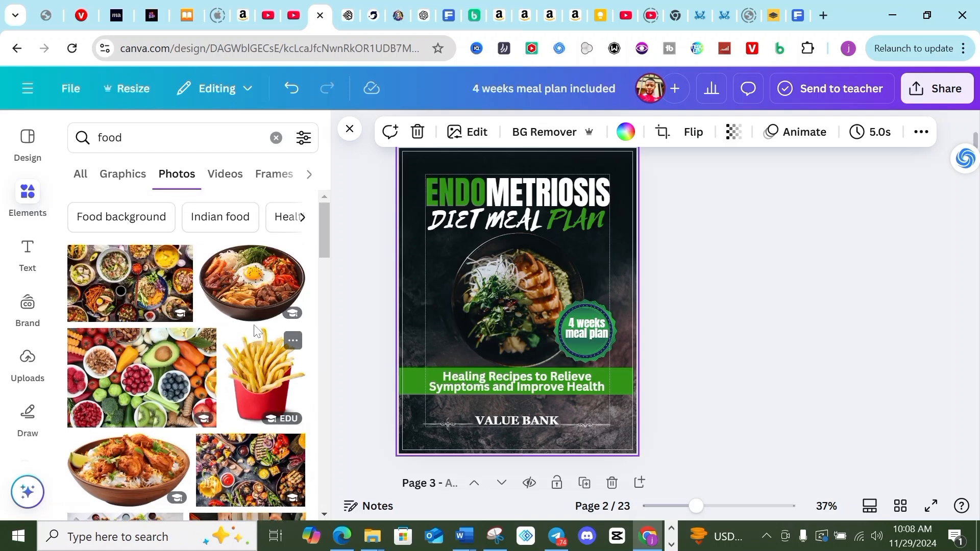
# Add the photo of the dark bowl topped with a fried egg to page 2 and try different positions on the cover
pyautogui.moveTo(245, 301); pyautogui.dragTo(453, 348)
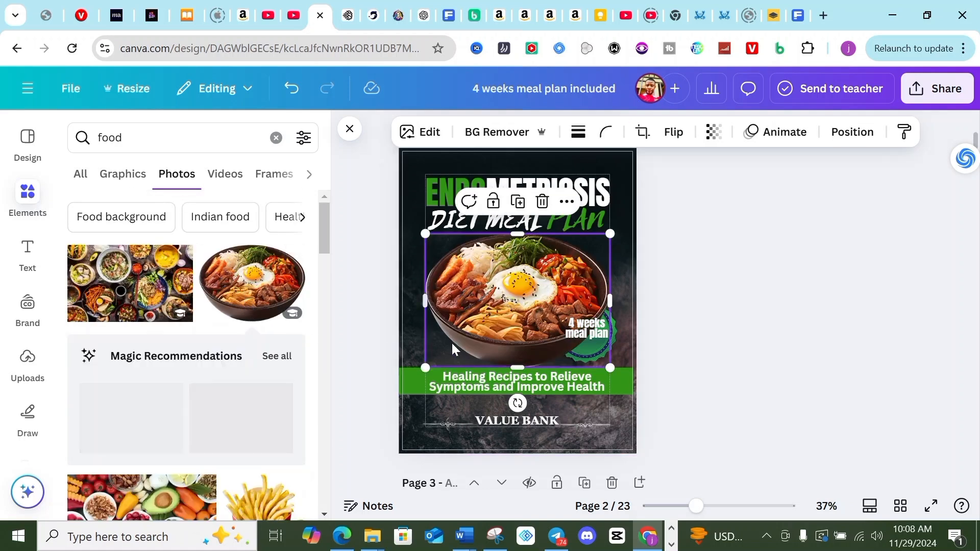
pyautogui.moveTo(501, 314); pyautogui.dragTo(351, 168)
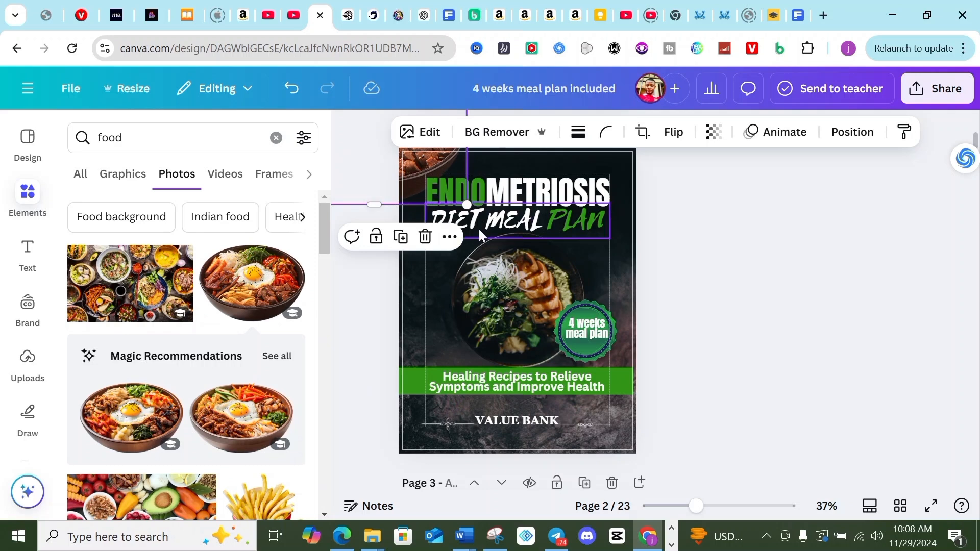
pyautogui.moveTo(422, 188); pyautogui.dragTo(456, 318)
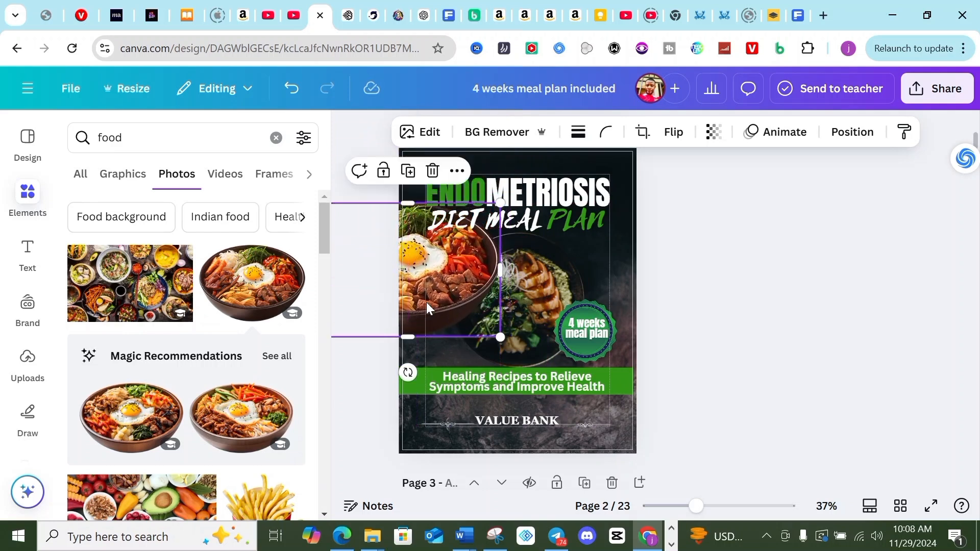
pyautogui.moveTo(424, 289); pyautogui.dragTo(486, 284)
# Rotate the fried-egg bowl photo 90° and tuck it mostly off the page at the cover's top-left corner
pyautogui.moveTo(470, 373); pyautogui.dragTo(374, 270)
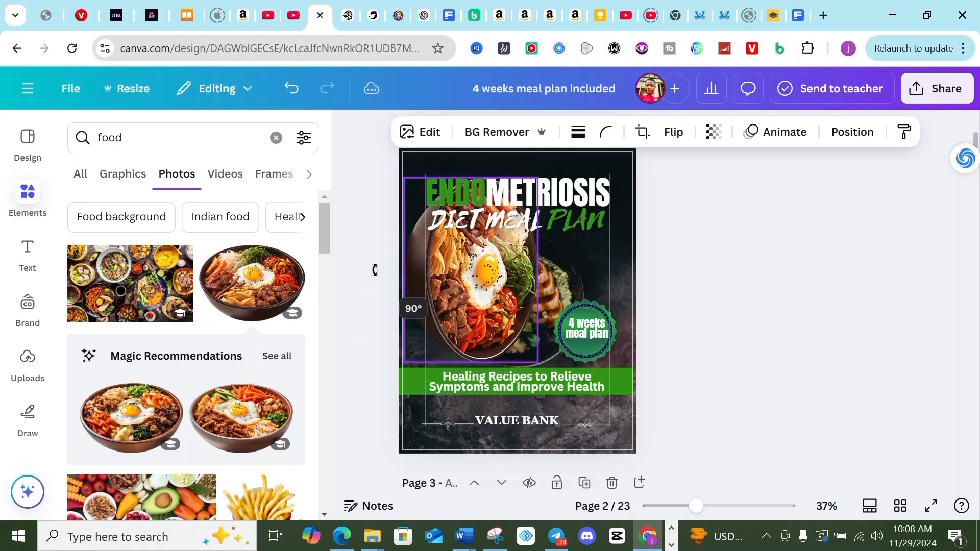
pyautogui.moveTo(477, 286); pyautogui.dragTo(382, 162)
pyautogui.moveTo(382, 152); pyautogui.dragTo(378, 145)
# Add the food photo of the sliced glazed meat plate with shredded carrot and lemon to page 2
pyautogui.scroll(-2, 209, 350)
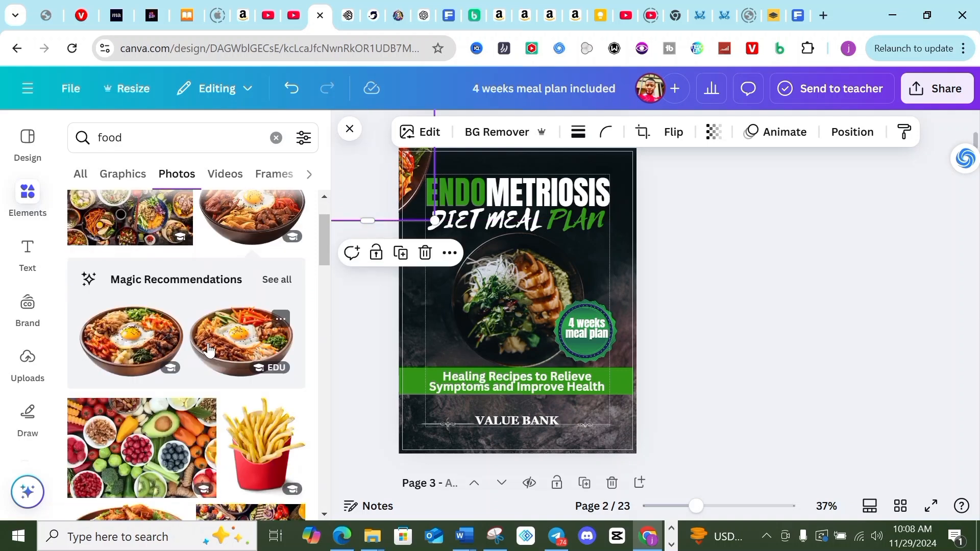
pyautogui.scroll(-5, 253, 319)
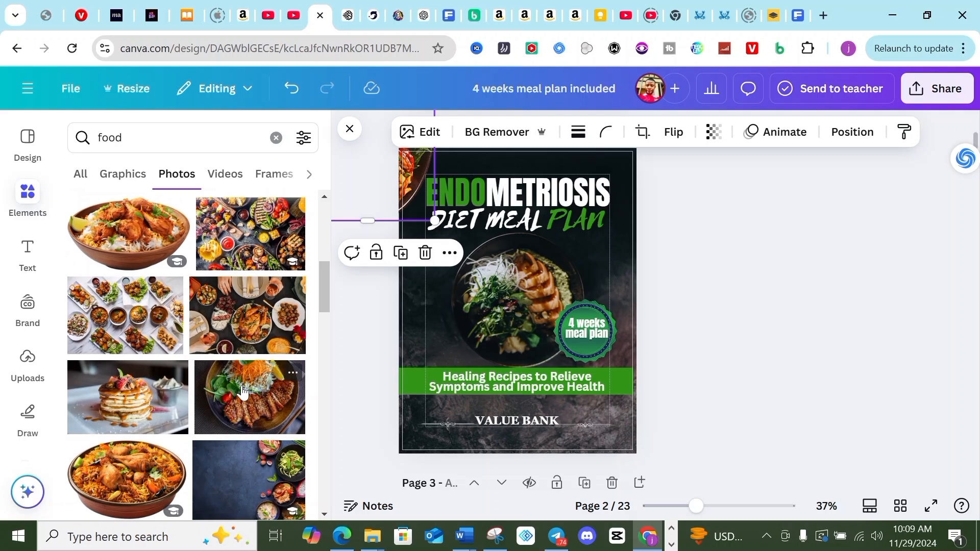
pyautogui.click(243, 393)
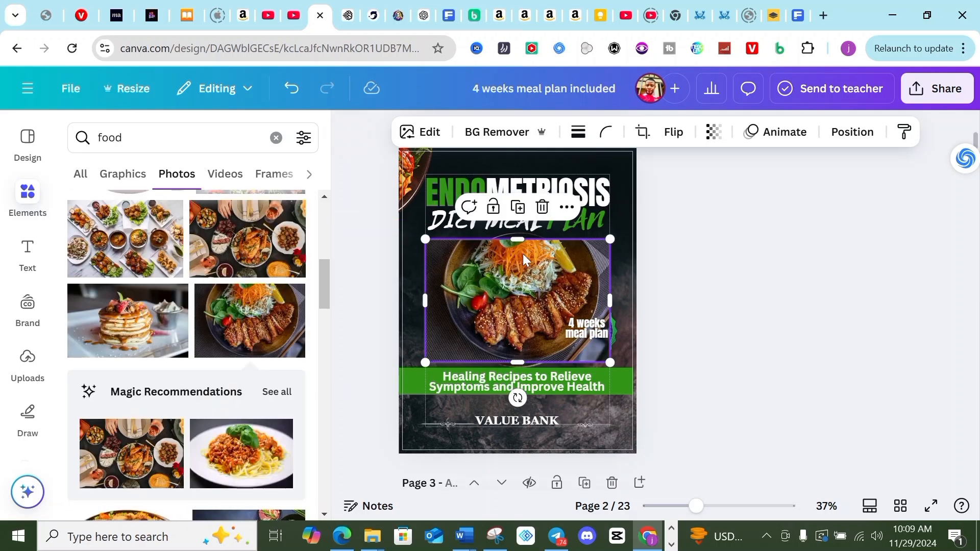
# From all the magic recommendations for the meat plate, add the green vegetable bowl with a lime slice and remove its background
pyautogui.click(270, 393)
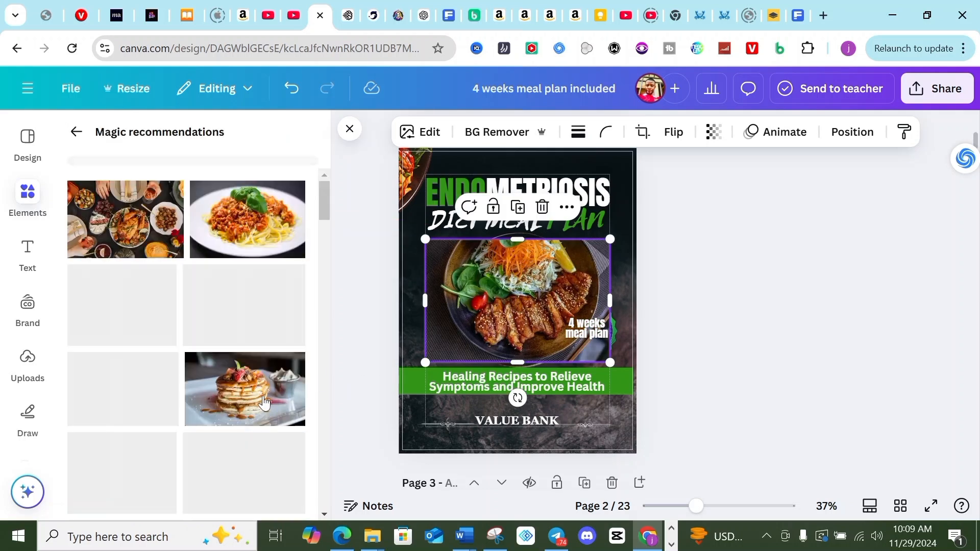
pyautogui.scroll(-2, 233, 384)
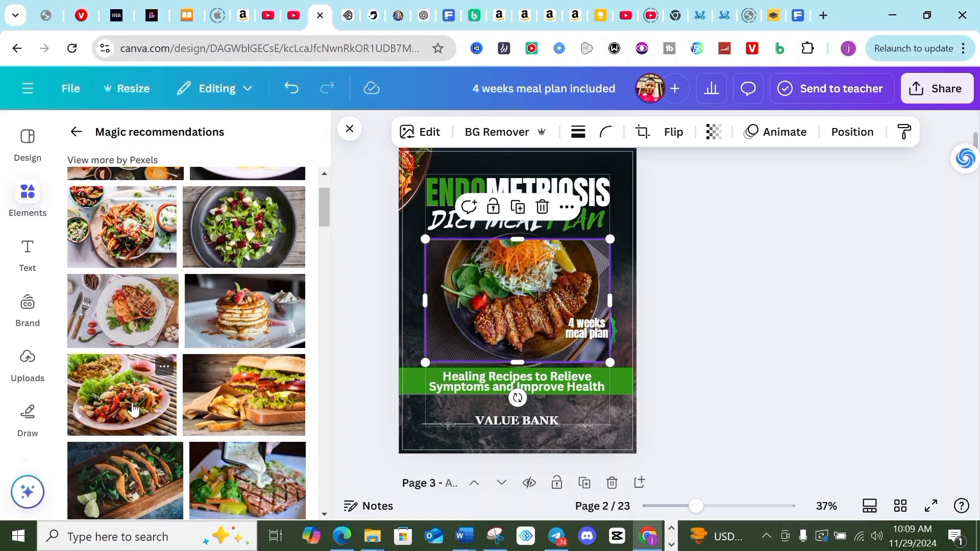
pyautogui.scroll(-2, 249, 386)
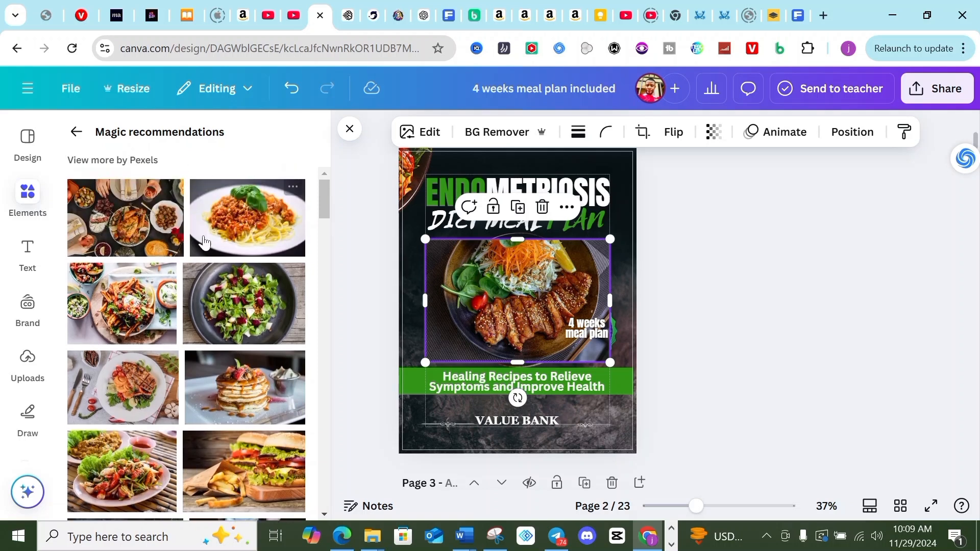
pyautogui.scroll(-2, 218, 373)
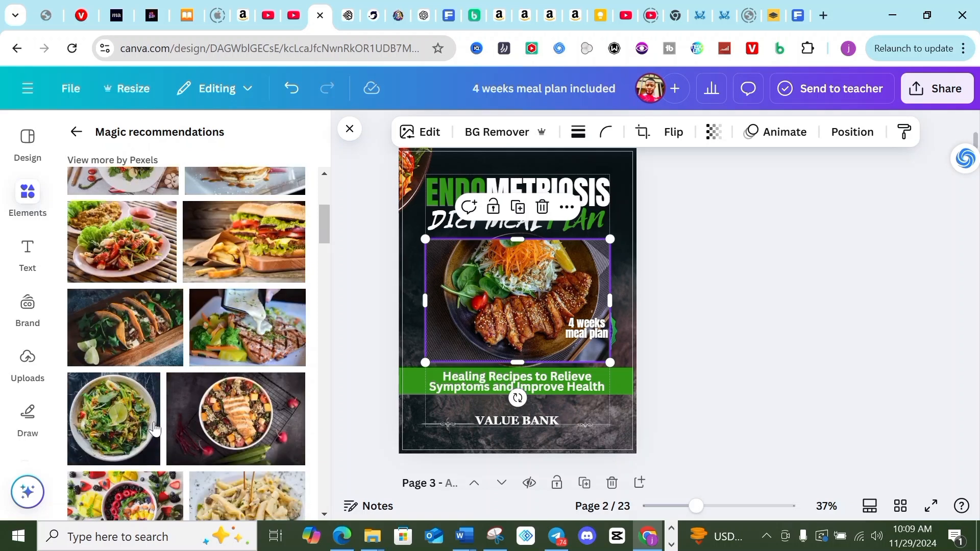
pyautogui.click(121, 442)
pyautogui.moveTo(485, 338); pyautogui.dragTo(501, 351)
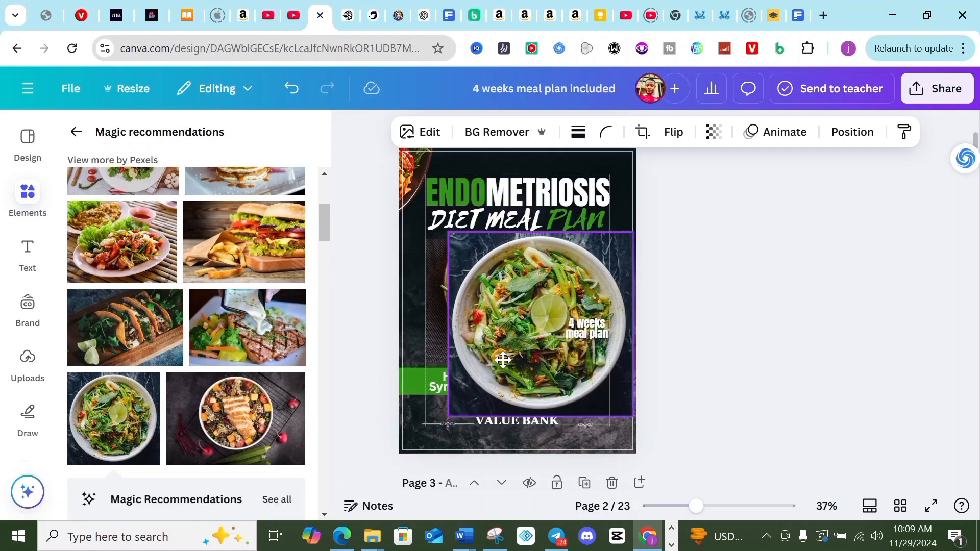
pyautogui.click(477, 133)
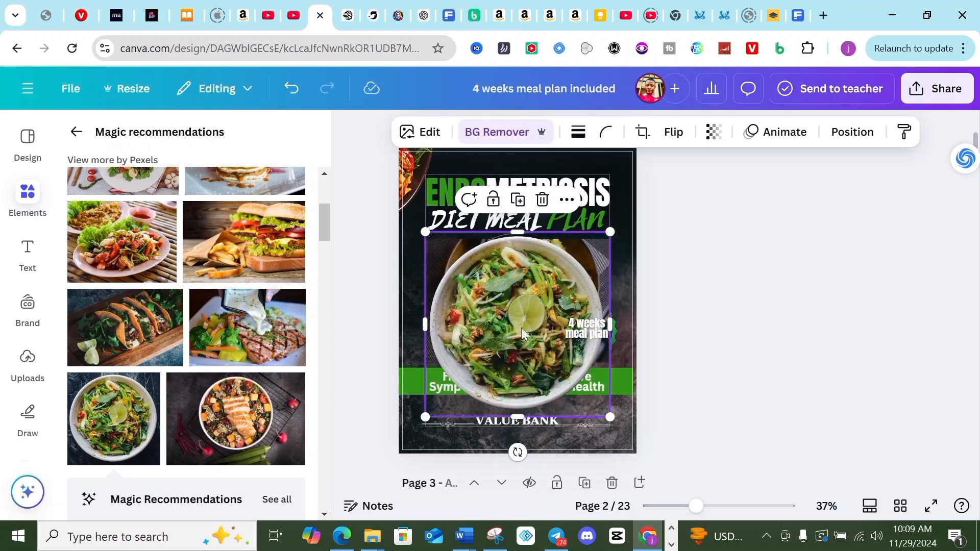
# Place the green vegetable bowl partly off the page at the cover's lower-left corner and send it to the back
pyautogui.moveTo(518, 358); pyautogui.dragTo(351, 425)
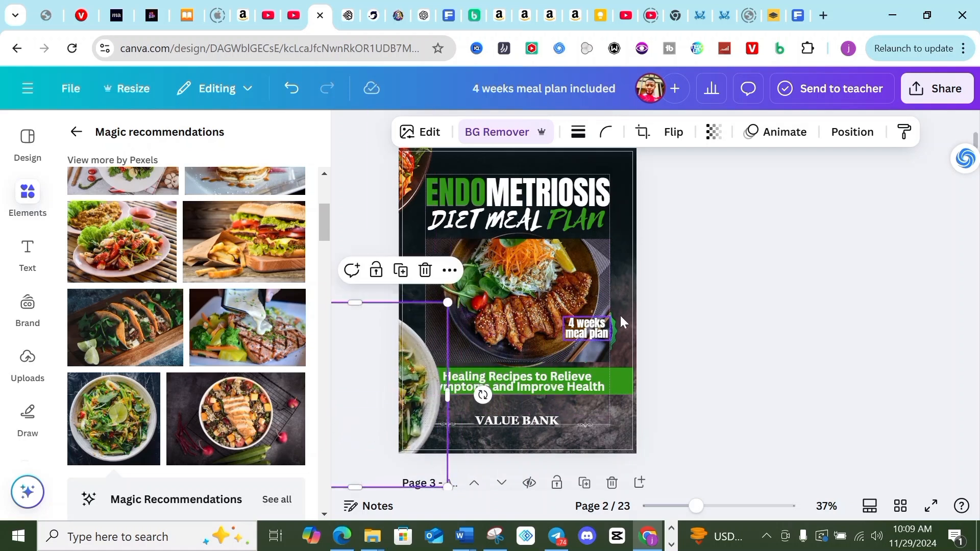
pyautogui.click(852, 134)
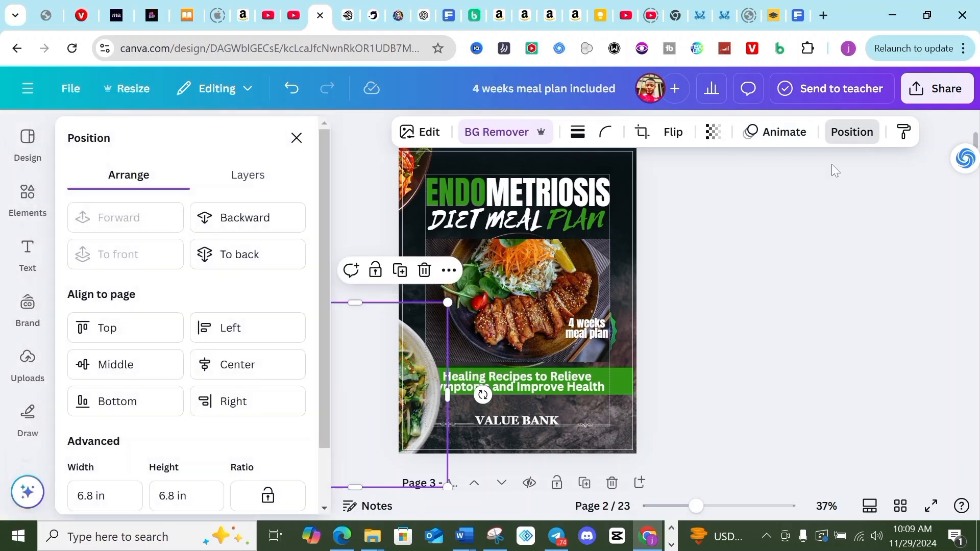
pyautogui.click(240, 262)
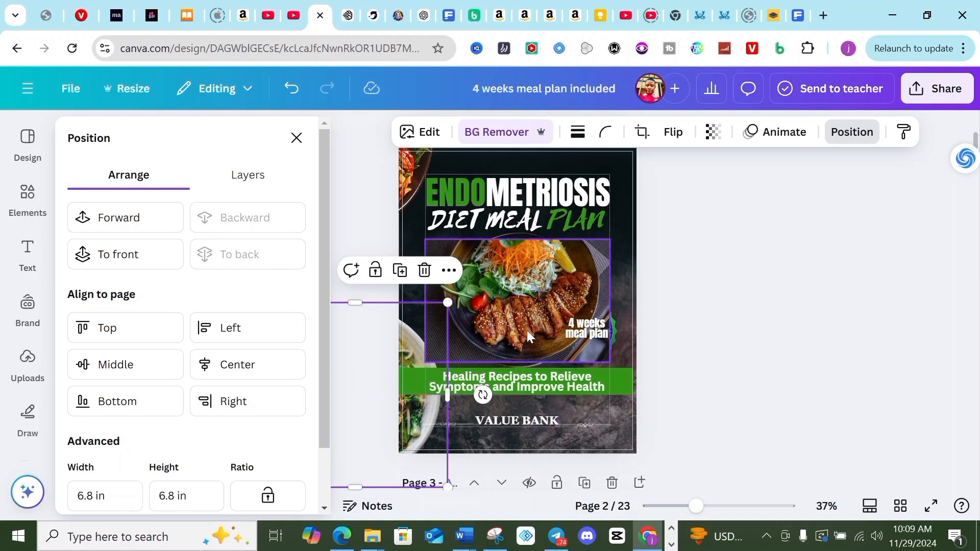
# Remove the background of the sliced meat plate, rotate it and tuck it mostly off the page at the cover's top-right corner
pyautogui.moveTo(528, 323); pyautogui.dragTo(533, 336)
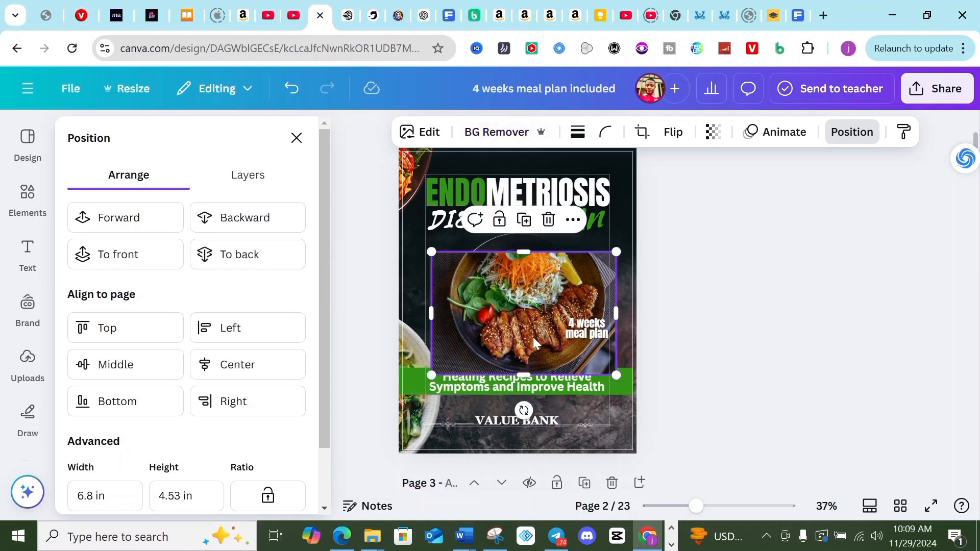
pyautogui.click(485, 132)
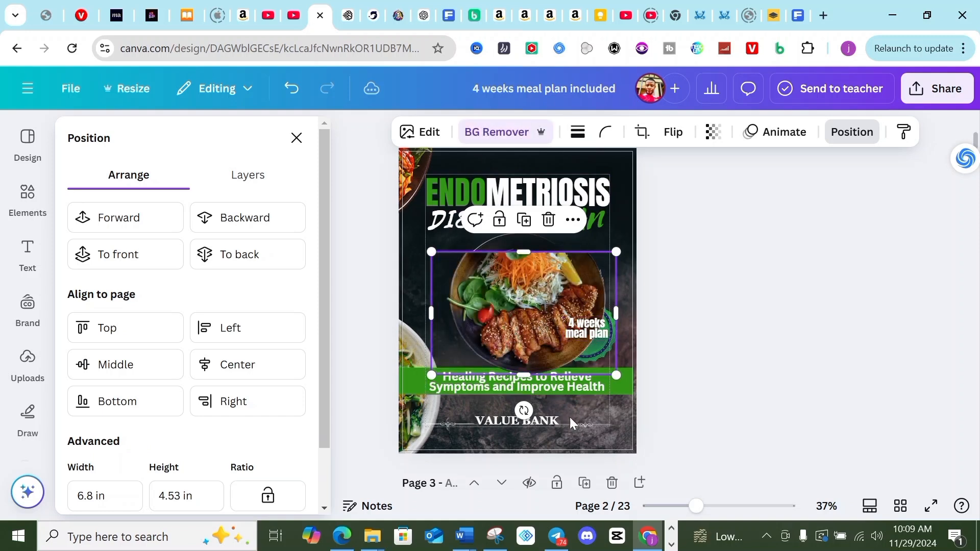
pyautogui.moveTo(524, 410); pyautogui.dragTo(426, 317)
pyautogui.moveTo(536, 344); pyautogui.dragTo(628, 291)
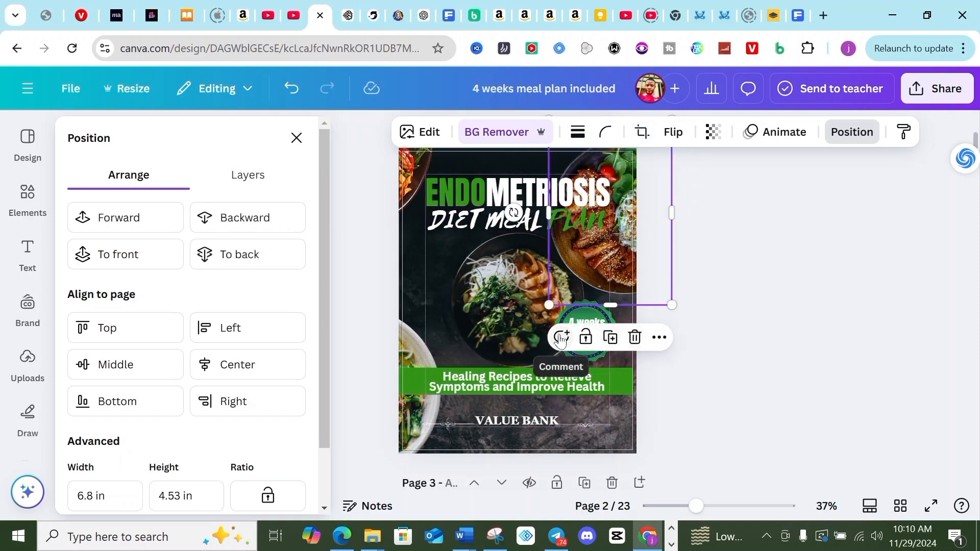
pyautogui.moveTo(513, 213); pyautogui.dragTo(524, 281)
pyautogui.moveTo(612, 207); pyautogui.dragTo(650, 136)
pyautogui.click(773, 274)
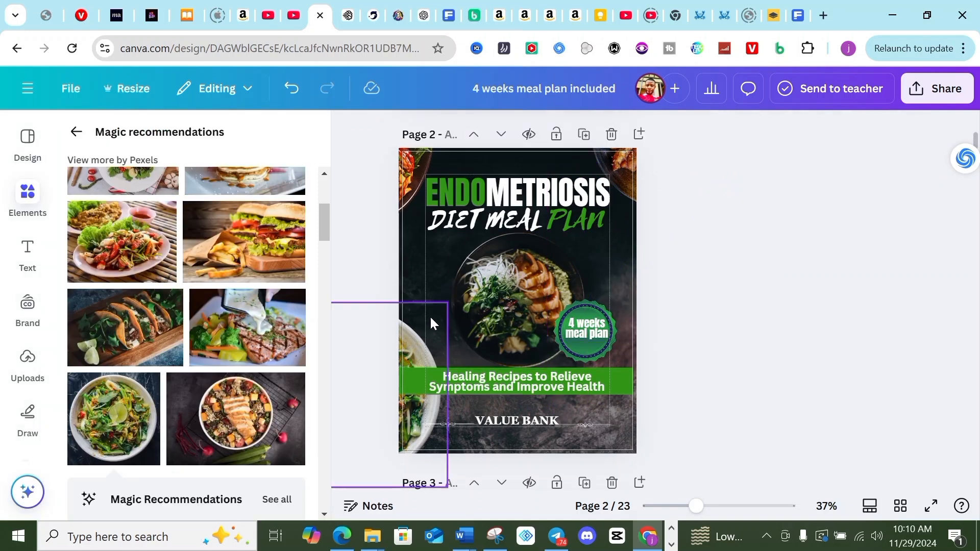
# Check the reference cover on page 3 and look through the recommended photos for a plate suited to the cover's lower-right corner
pyautogui.scroll(-5, 513, 358)
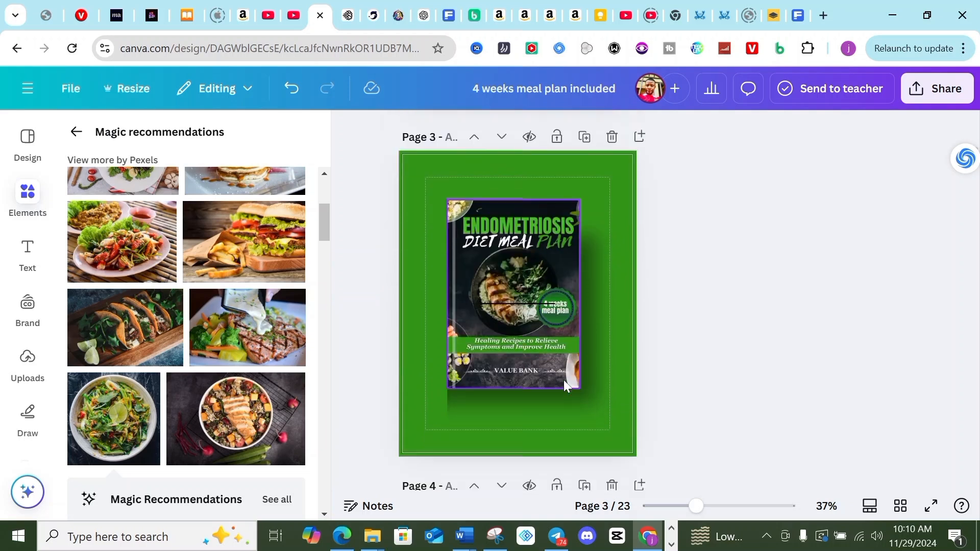
pyautogui.scroll(5, 510, 358)
pyautogui.scroll(-5, 230, 332)
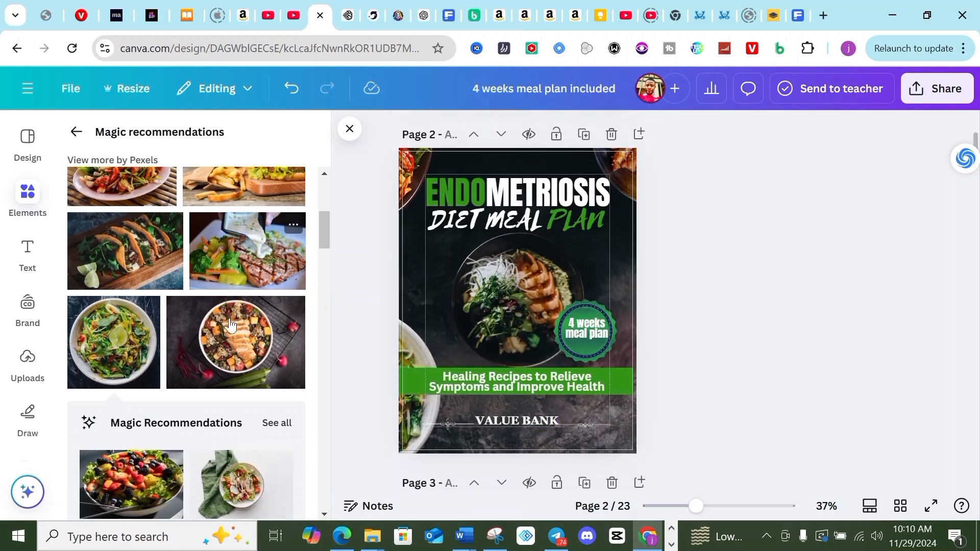
pyautogui.scroll(3, 231, 332)
pyautogui.scroll(-6, 234, 370)
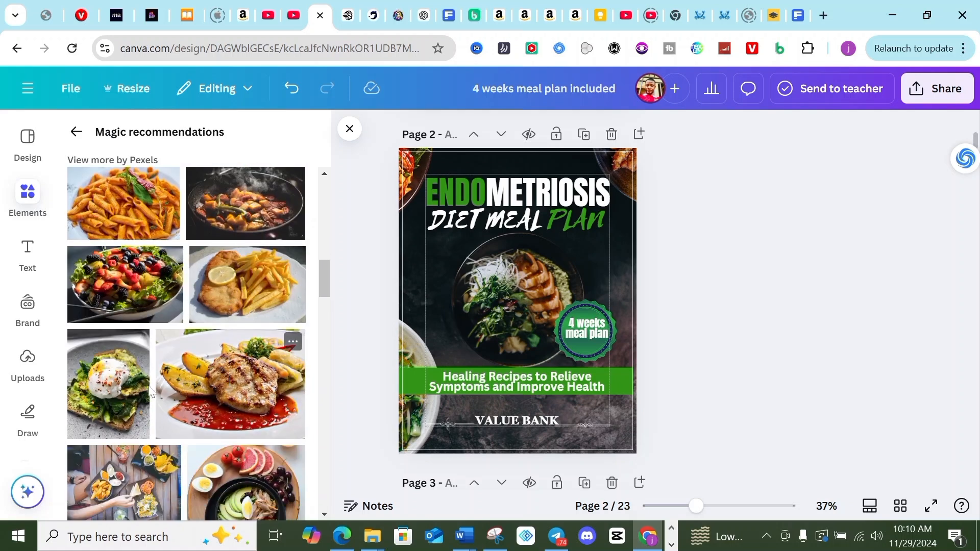
pyautogui.scroll(-5, 210, 387)
pyautogui.scroll(-4, 194, 397)
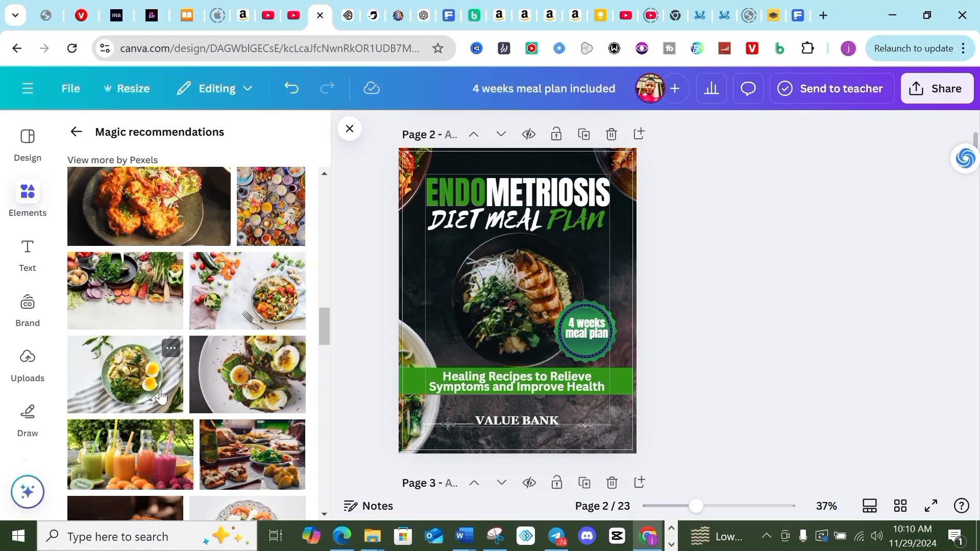
pyautogui.scroll(-2, 160, 396)
pyautogui.scroll(-2, 164, 396)
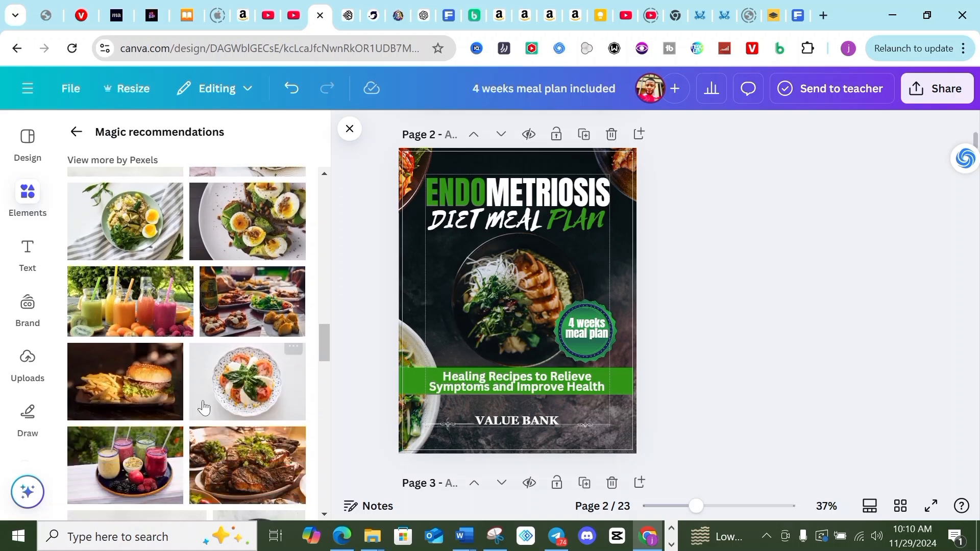
# Add the white plate of tomato and basil salad, remove its background and enlarge it partly off the page at the cover's lower-right corner
pyautogui.click(240, 394)
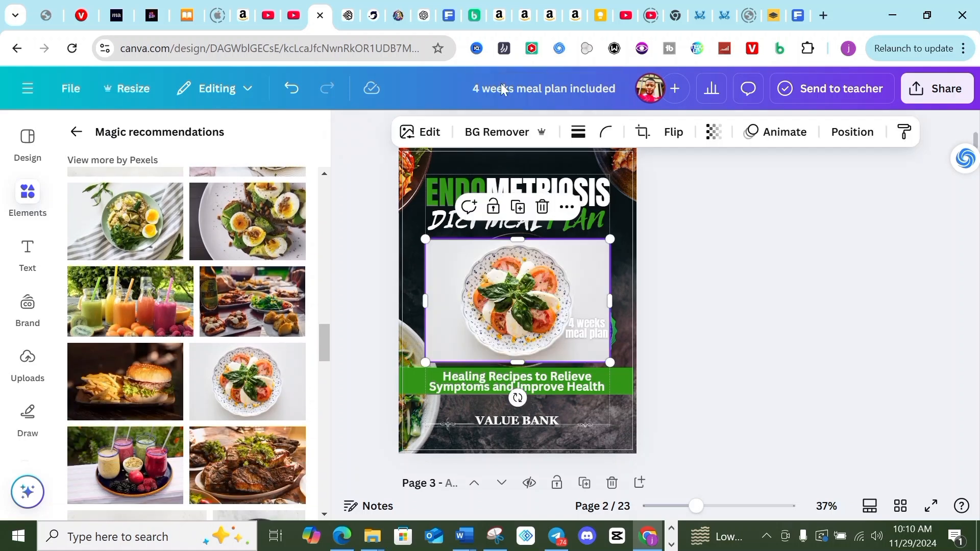
pyautogui.click(499, 135)
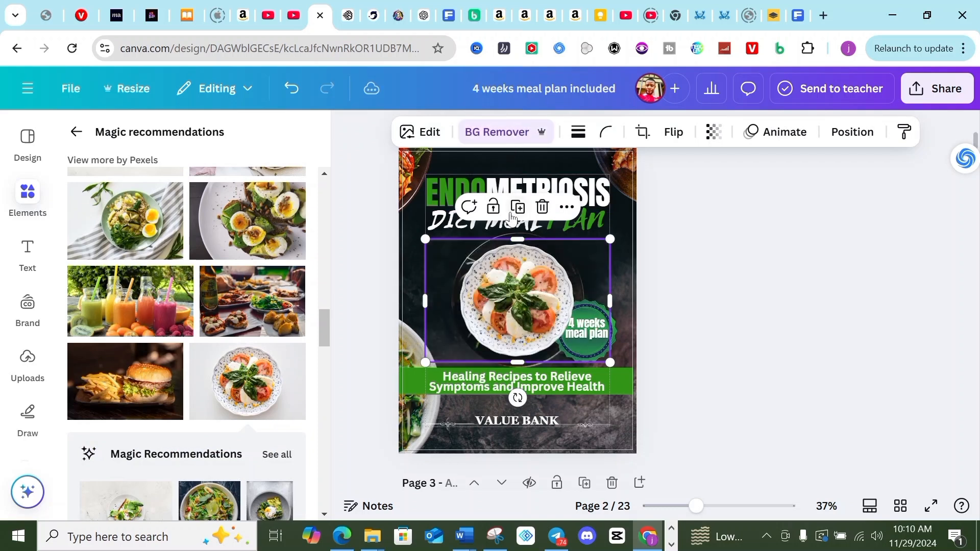
pyautogui.moveTo(514, 303); pyautogui.dragTo(638, 405)
pyautogui.moveTo(728, 341); pyautogui.dragTo(765, 301)
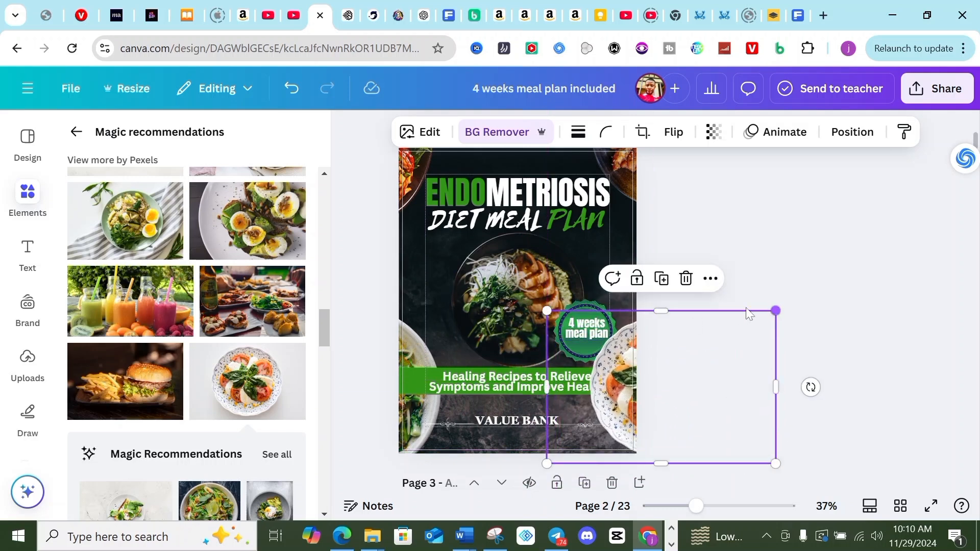
pyautogui.moveTo(587, 360); pyautogui.dragTo(607, 374)
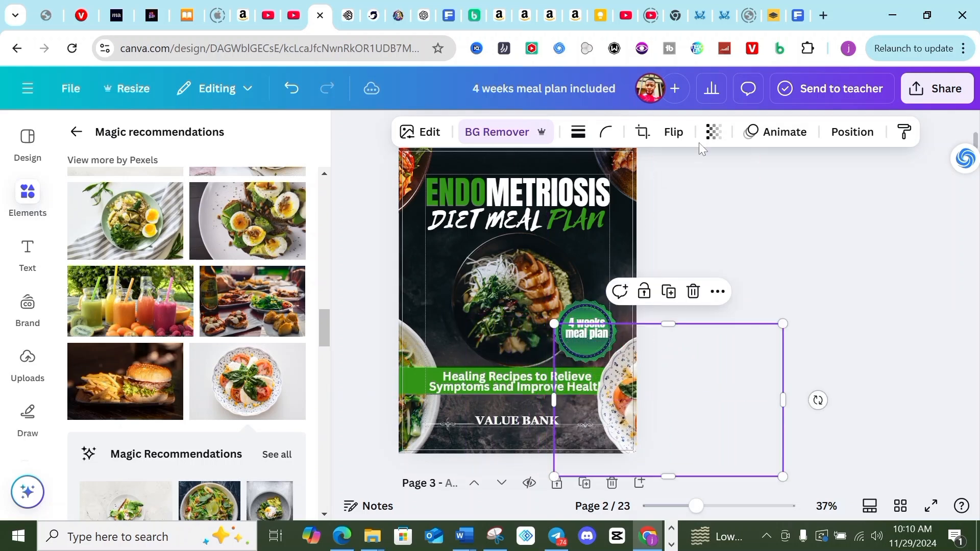
# Send the tomato and basil salad plate to the back, behind the green subtitle banner
pyautogui.click(852, 131)
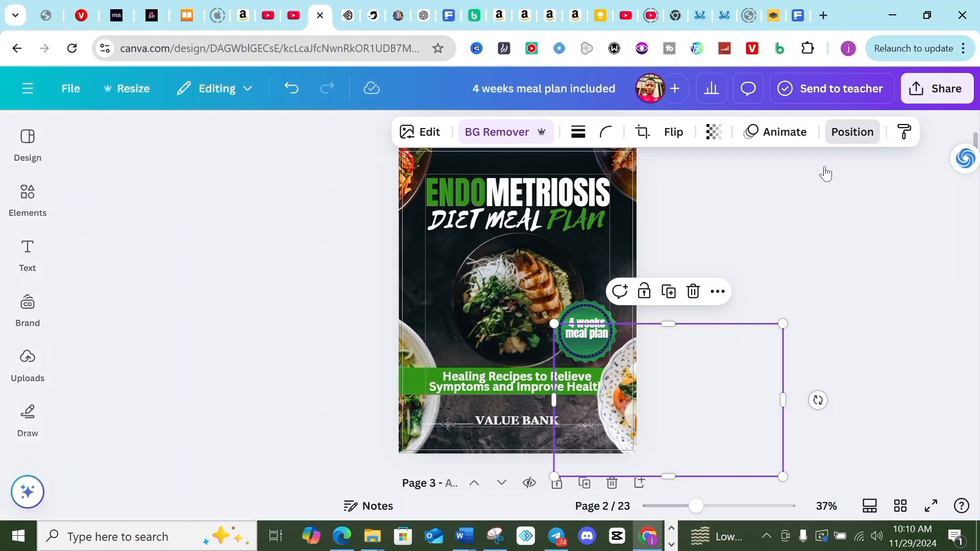
pyautogui.click(233, 252)
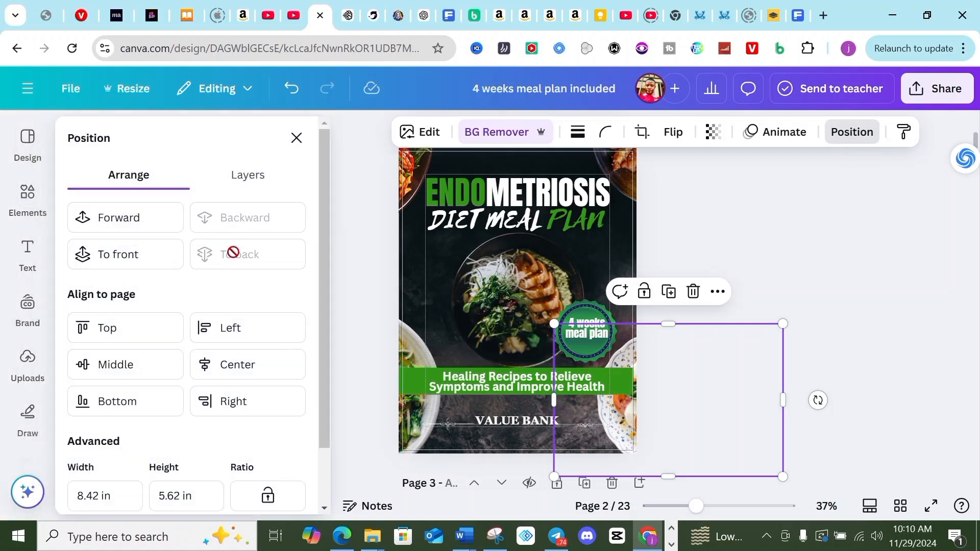
pyautogui.click(814, 290)
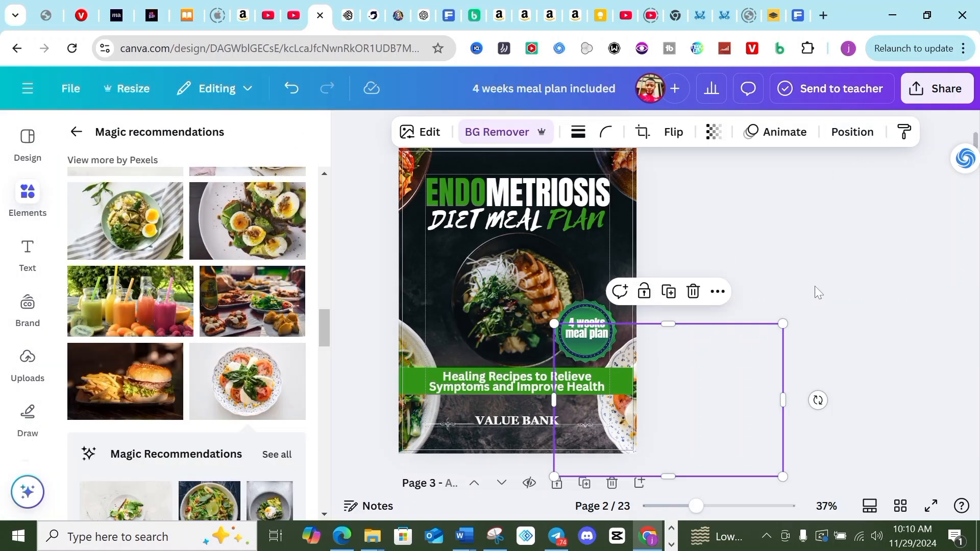
# Stretch the green banner behind the subtitle so that it extends slightly past the cover's right edge
pyautogui.click(591, 378)
pyautogui.click(626, 374)
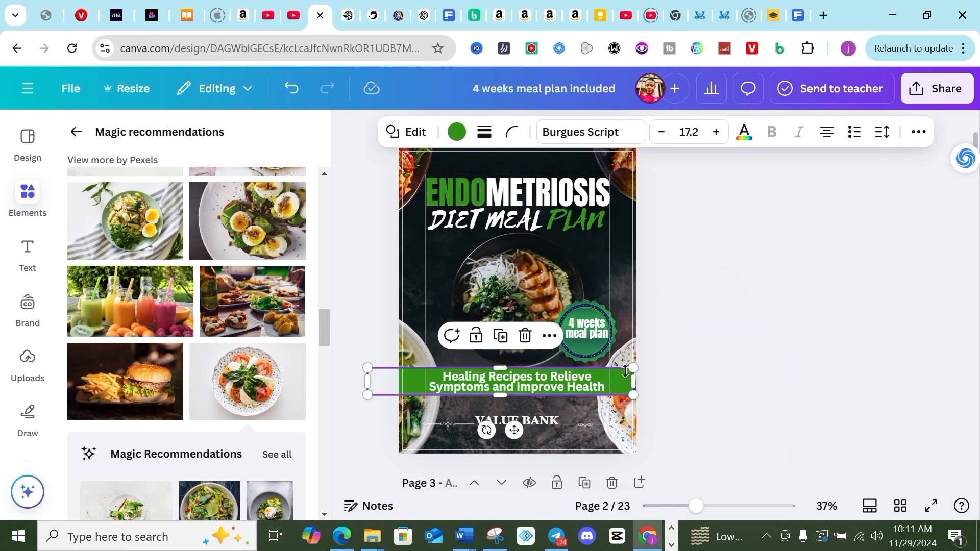
pyautogui.moveTo(641, 380); pyautogui.dragTo(643, 380)
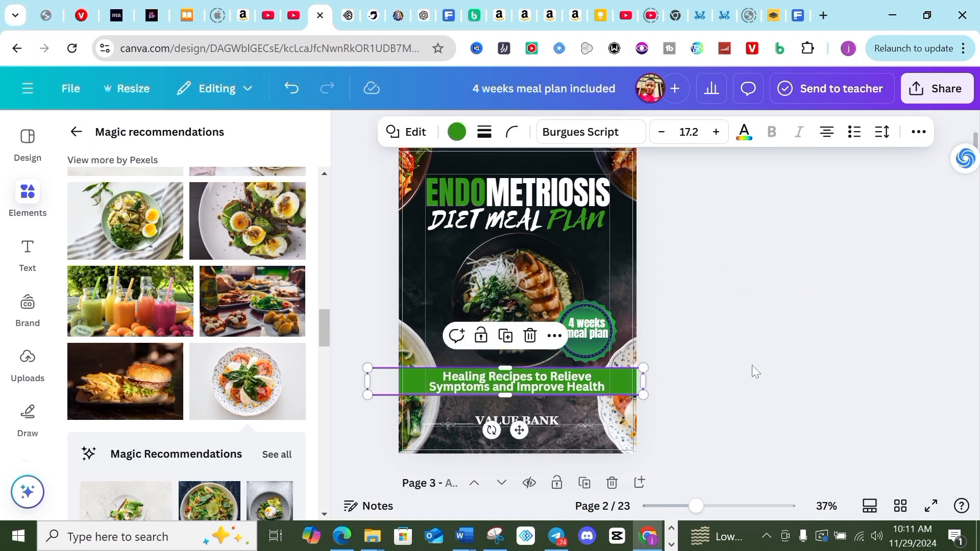
pyautogui.click(752, 365)
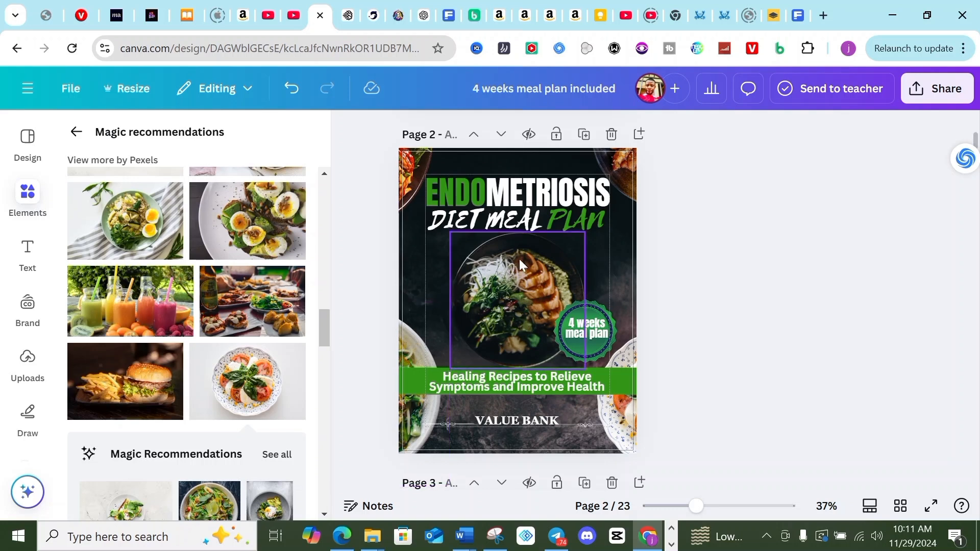
# Compare the cover with the reference on page 3 and italicize the subtitle "Healing Recipes to Relieve Symptoms and Improve Health"
pyautogui.scroll(-3, 521, 255)
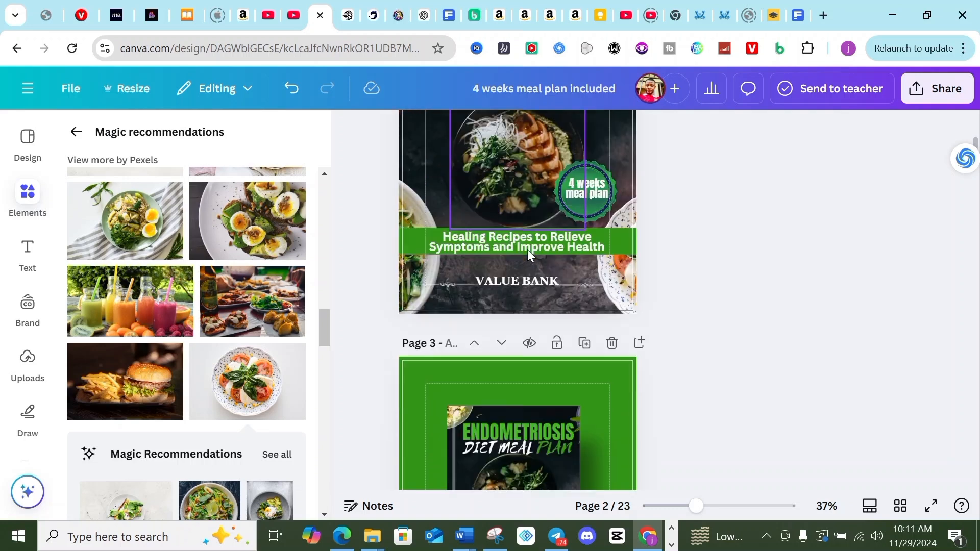
pyautogui.scroll(3, 526, 285)
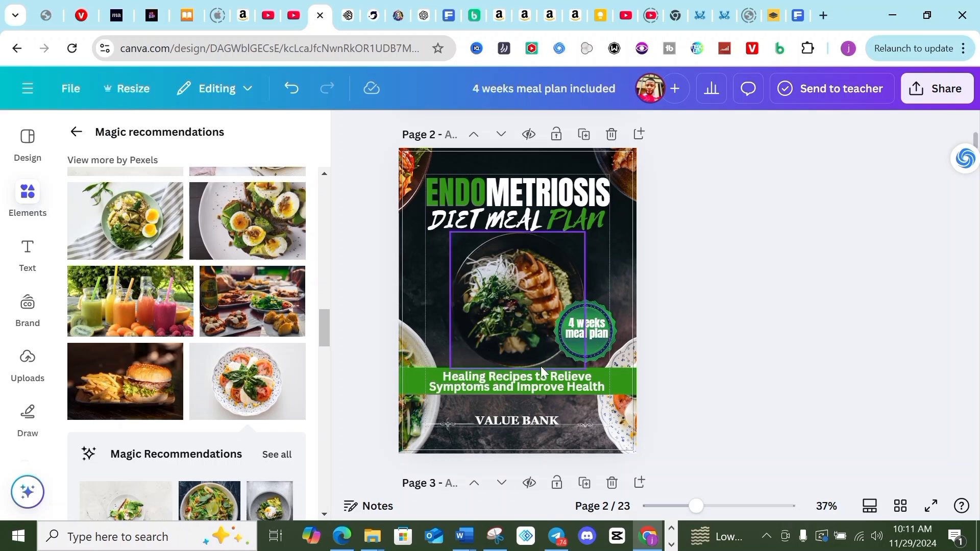
pyautogui.click(529, 389)
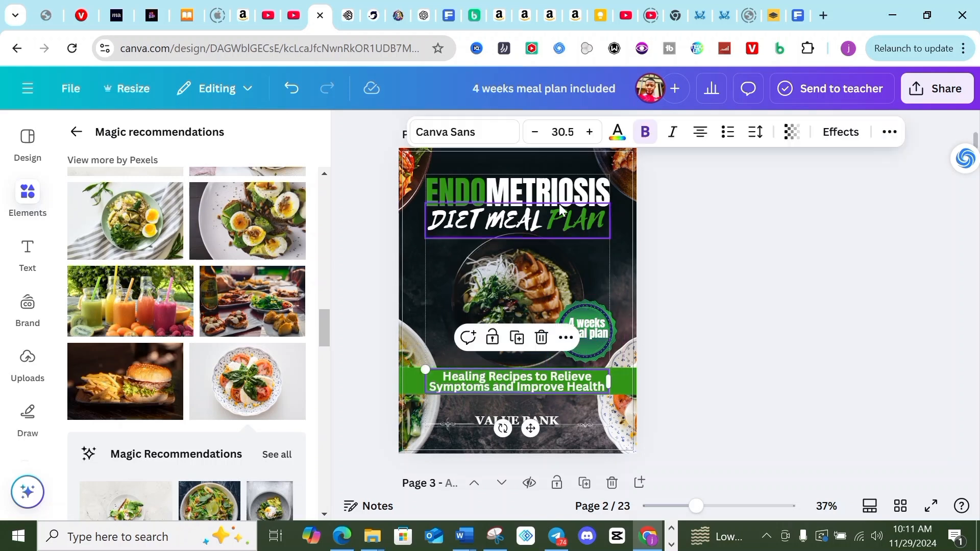
pyautogui.click(673, 136)
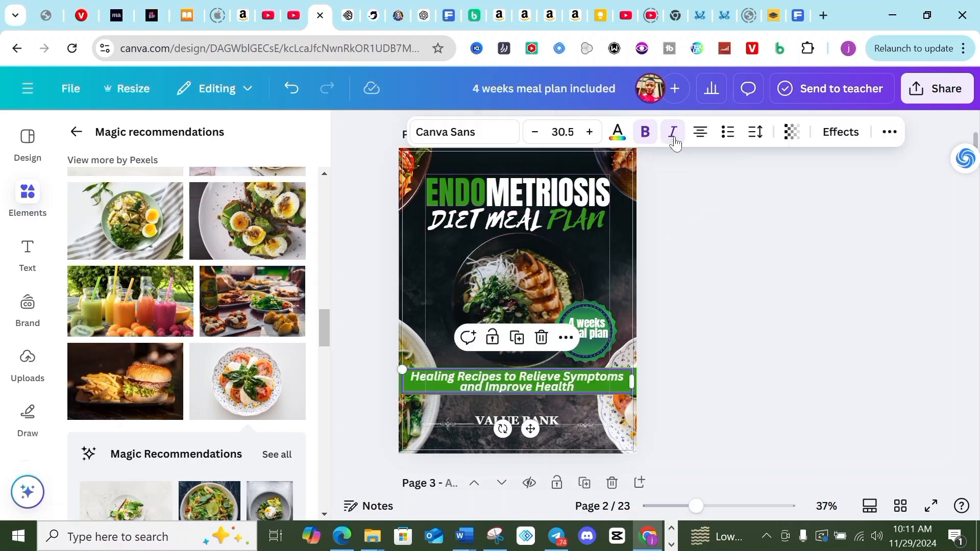
# Compare the subtitle and banner on the page 2 cover with the reference covers on pages 3 and 4
pyautogui.scroll(-8, 605, 278)
pyautogui.scroll(5, 540, 317)
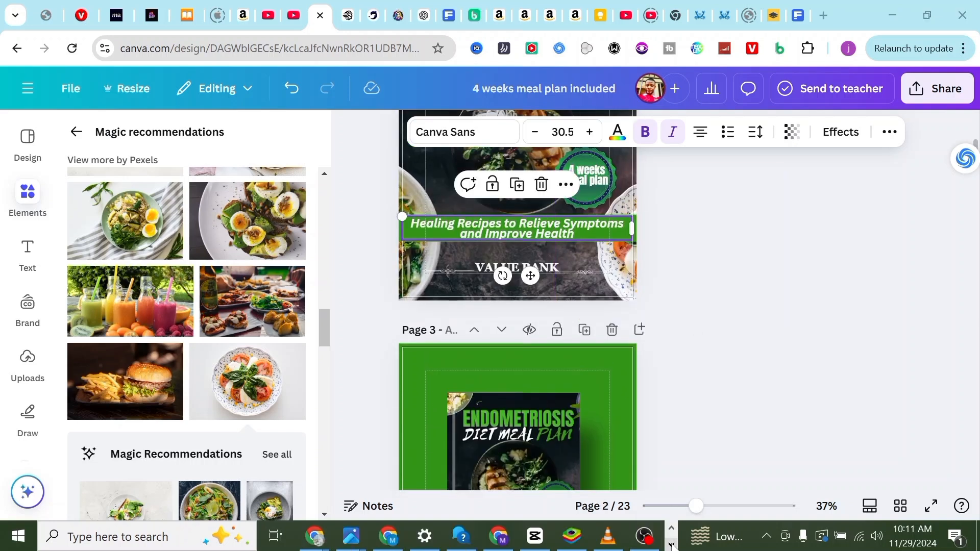
pyautogui.scroll(3, 608, 388)
pyautogui.scroll(-2, 595, 388)
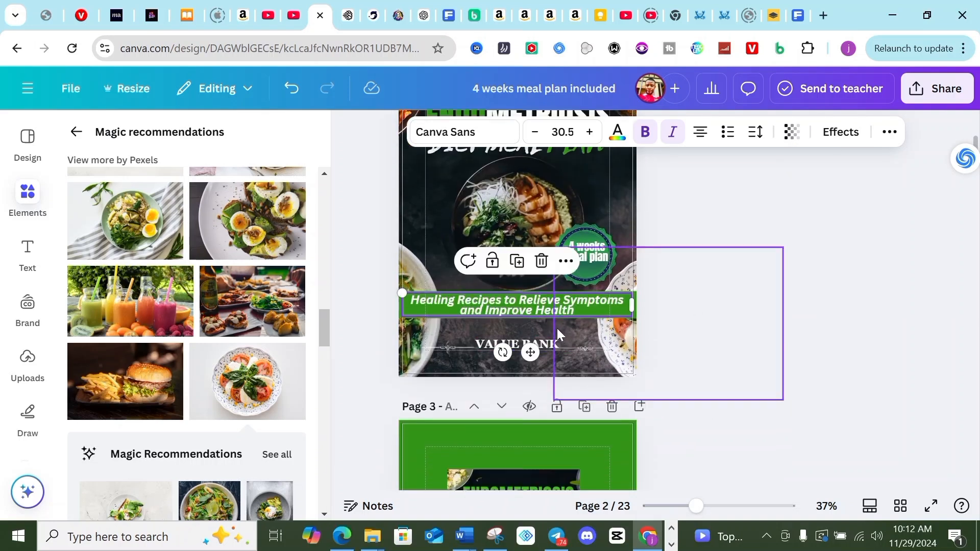
pyautogui.scroll(-10, 532, 363)
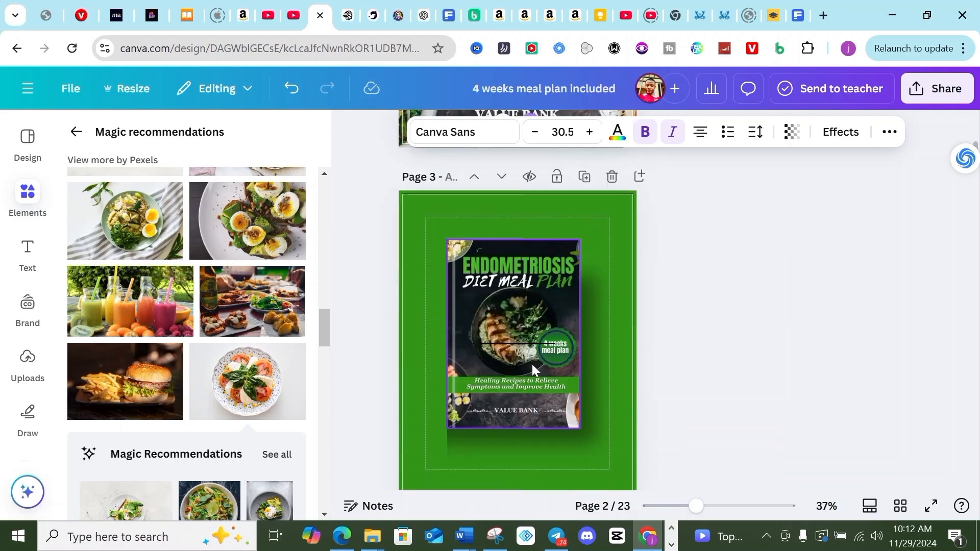
pyautogui.scroll(-3, 532, 365)
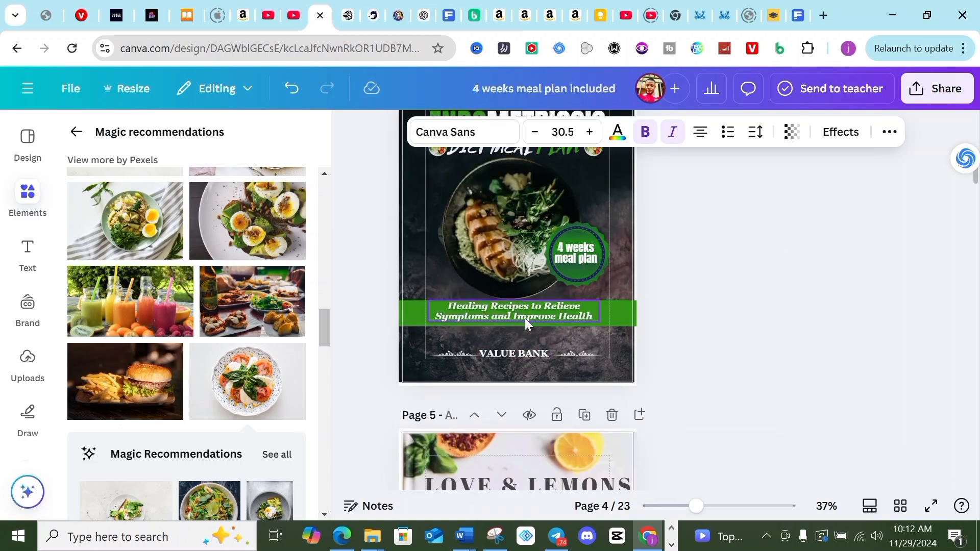
pyautogui.scroll(15, 536, 326)
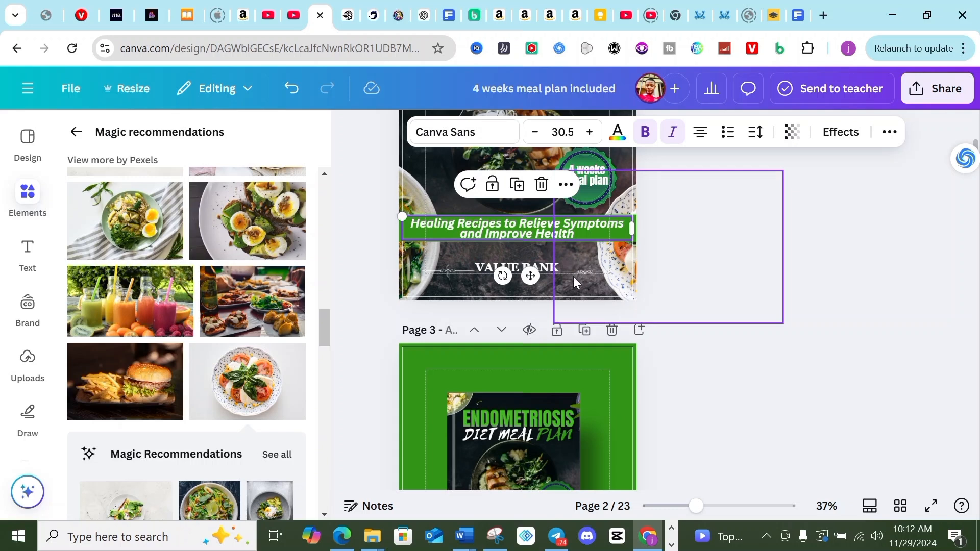
pyautogui.scroll(3, 512, 262)
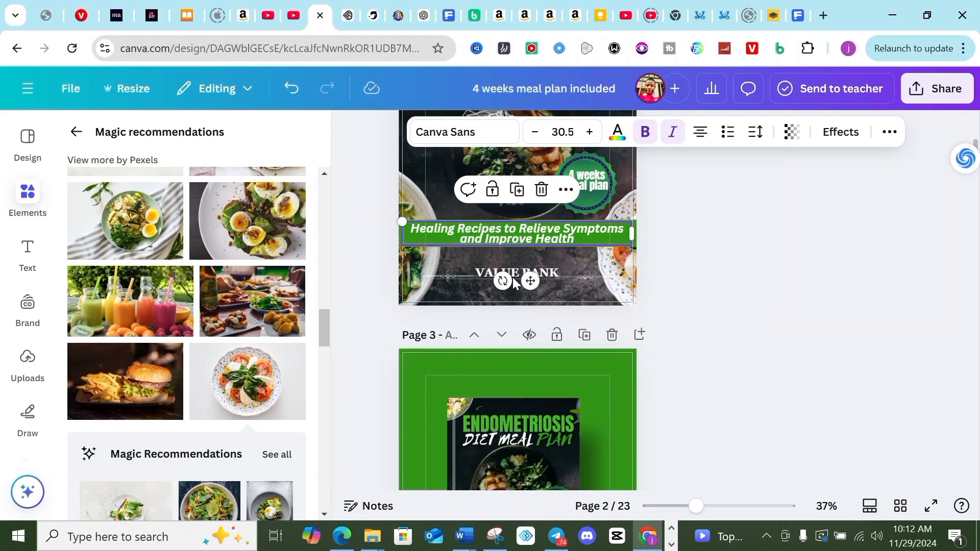
pyautogui.scroll(-2, 513, 322)
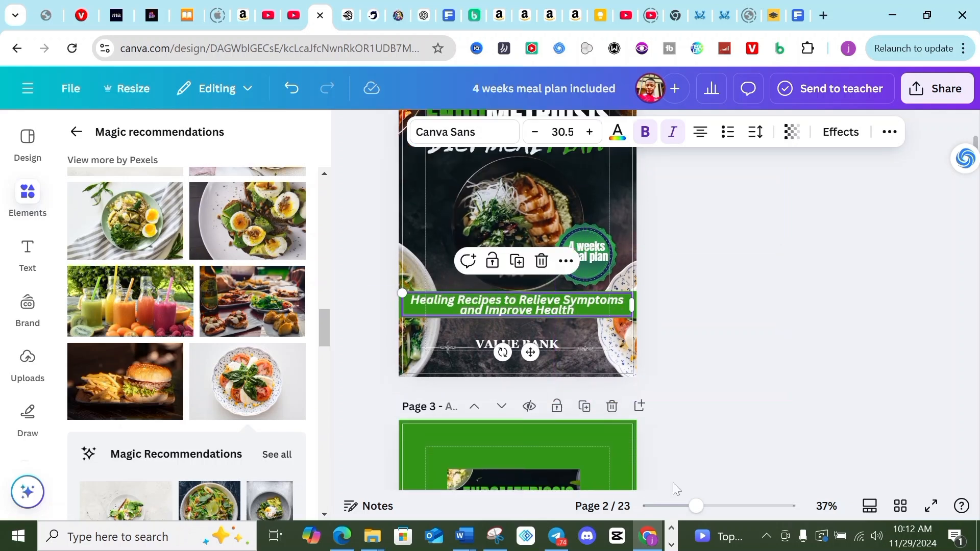
# Shrink the cover's subtitle text to size 24.5 and centre it horizontally on the green banner
pyautogui.click(684, 512)
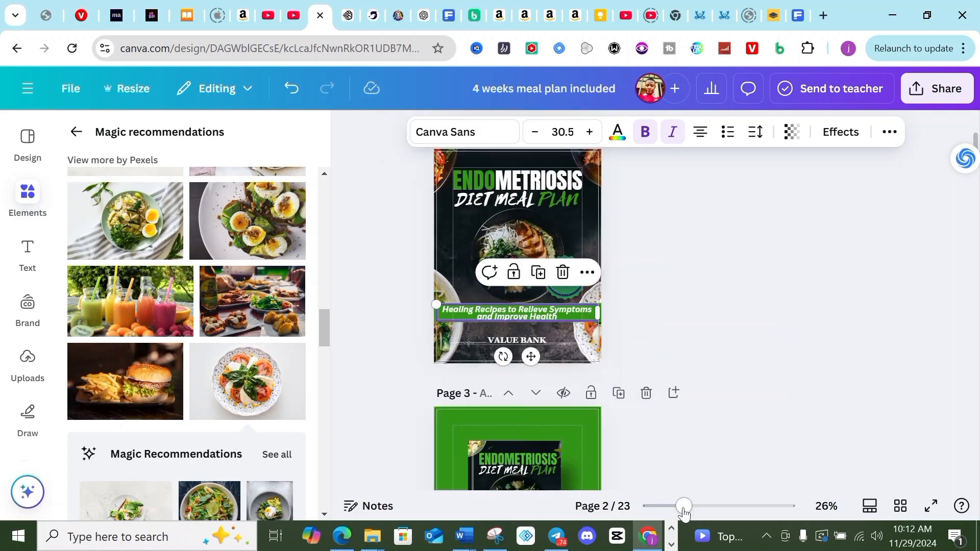
pyautogui.moveTo(435, 305); pyautogui.dragTo(468, 308)
pyautogui.moveTo(538, 314); pyautogui.dragTo(523, 310)
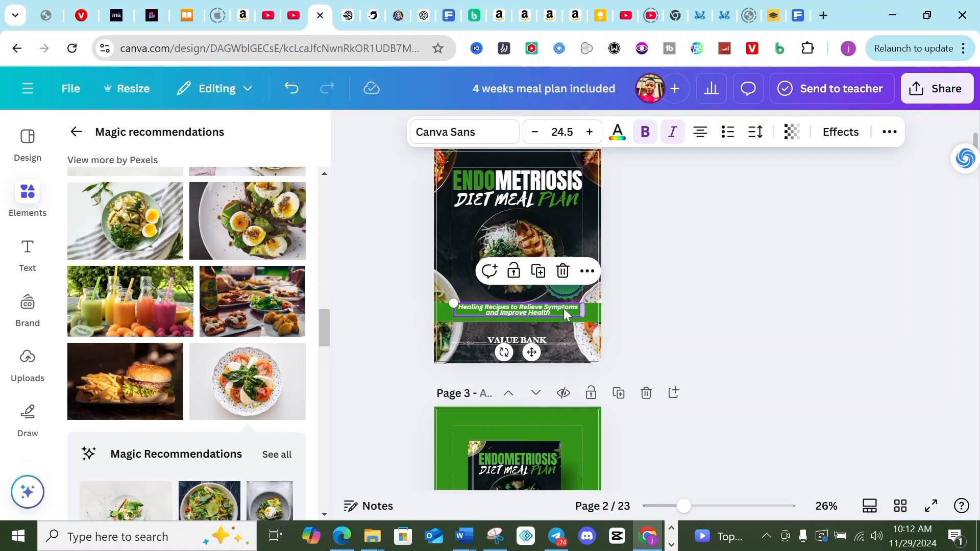
# Adjust the subtitle text box's width to wrap onto two lines after "Symptoms", undoing the narrower three-line attempt
pyautogui.click(543, 309)
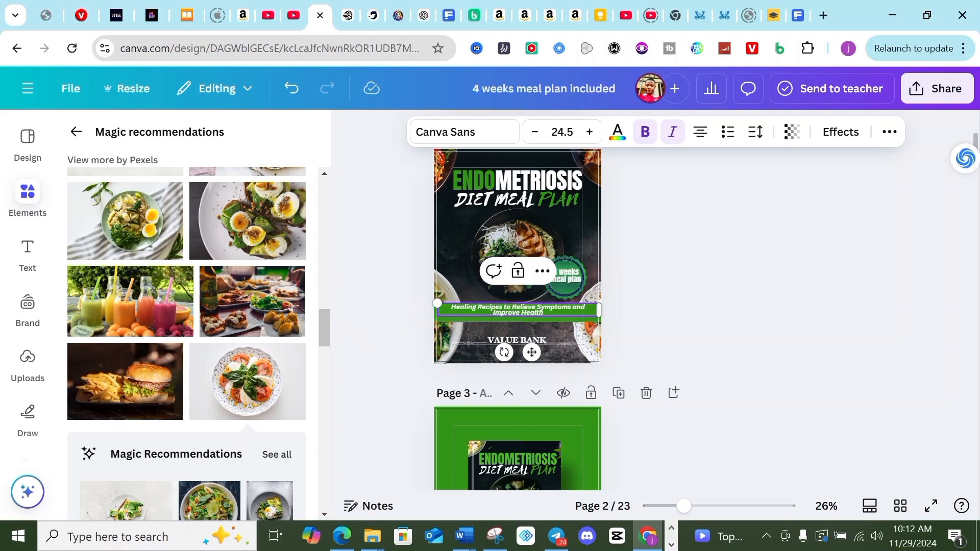
pyautogui.moveTo(598, 310); pyautogui.dragTo(579, 308)
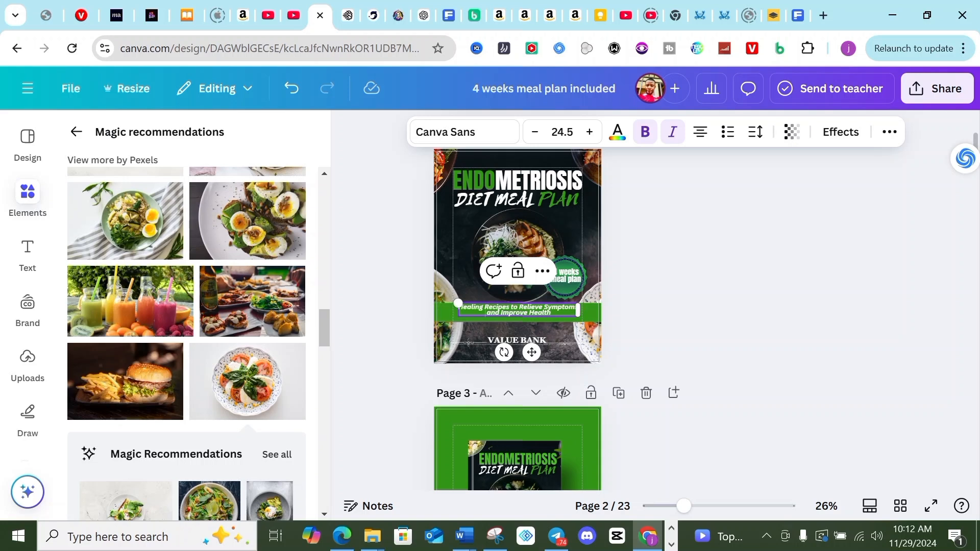
pyautogui.moveTo(579, 310); pyautogui.dragTo(562, 312)
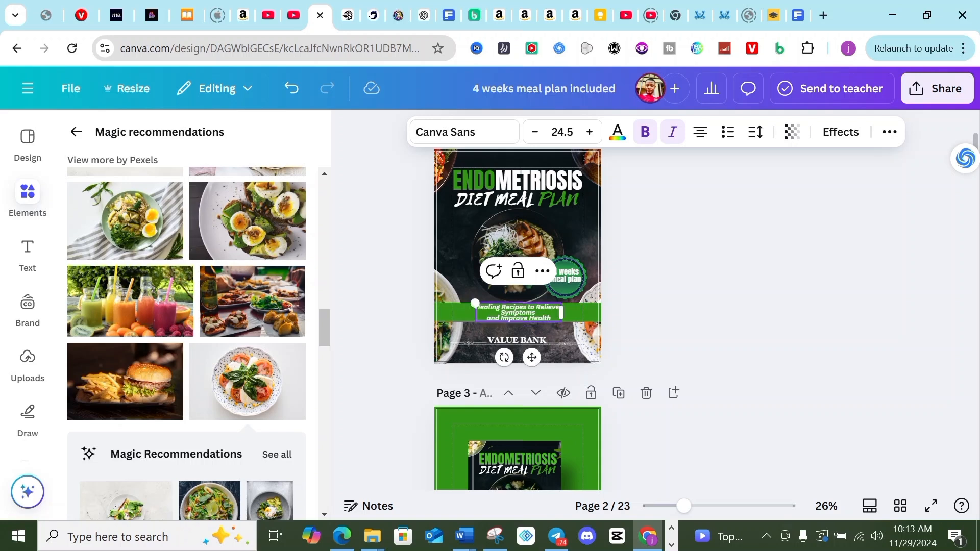
pyautogui.click(292, 90)
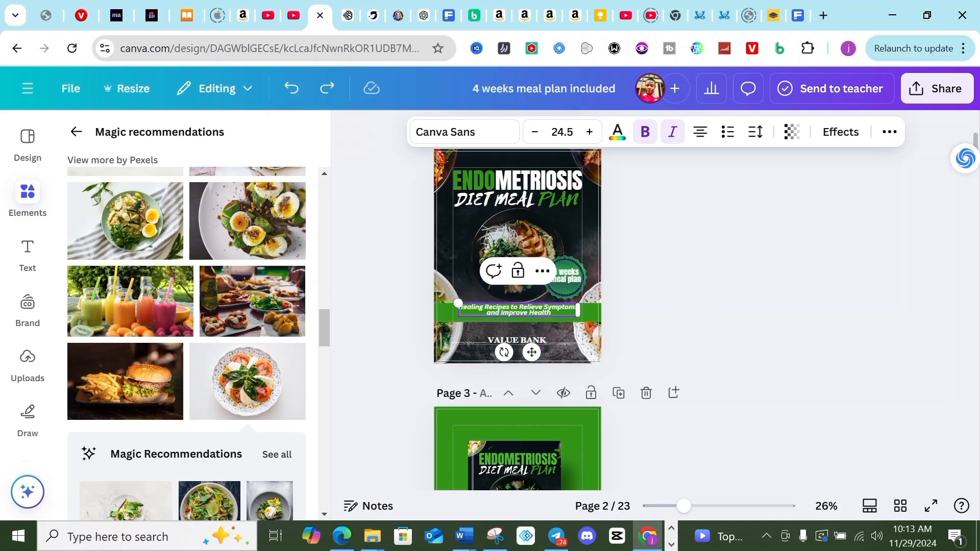
# Move the subtitle slightly down within the green banner, enlarge it a little, and check the cover against page 3
pyautogui.click(665, 337)
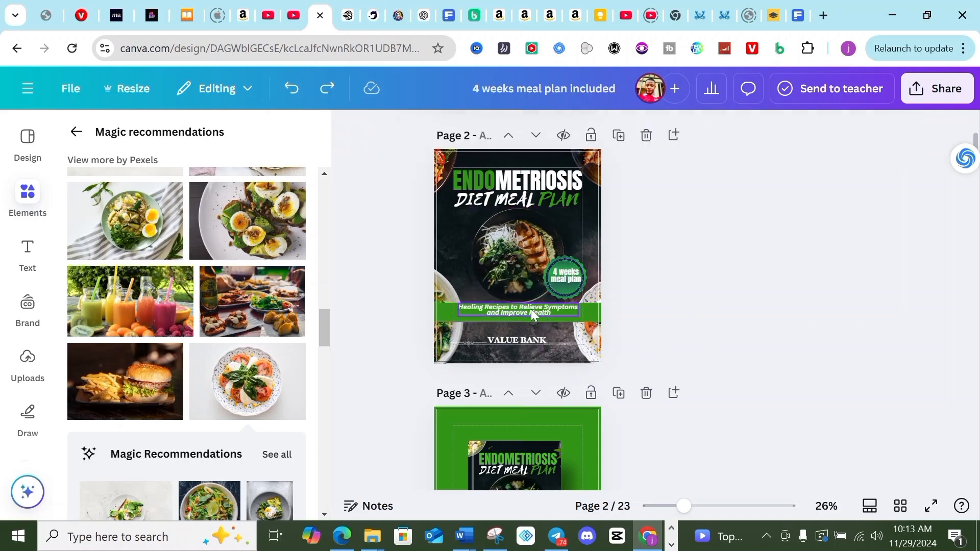
pyautogui.click(532, 314)
pyautogui.moveTo(532, 315); pyautogui.dragTo(531, 312)
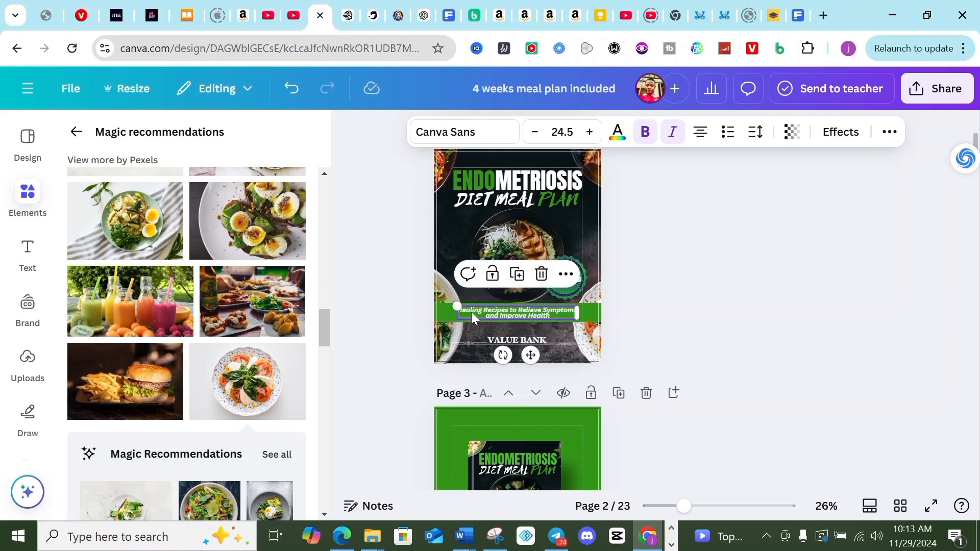
pyautogui.moveTo(455, 304); pyautogui.dragTo(452, 303)
pyautogui.click(734, 341)
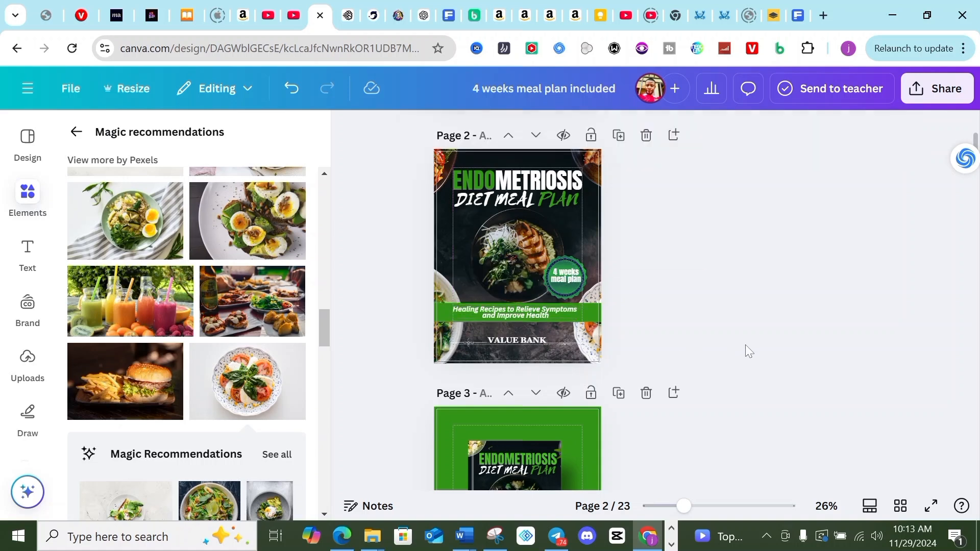
pyautogui.scroll(-3, 671, 341)
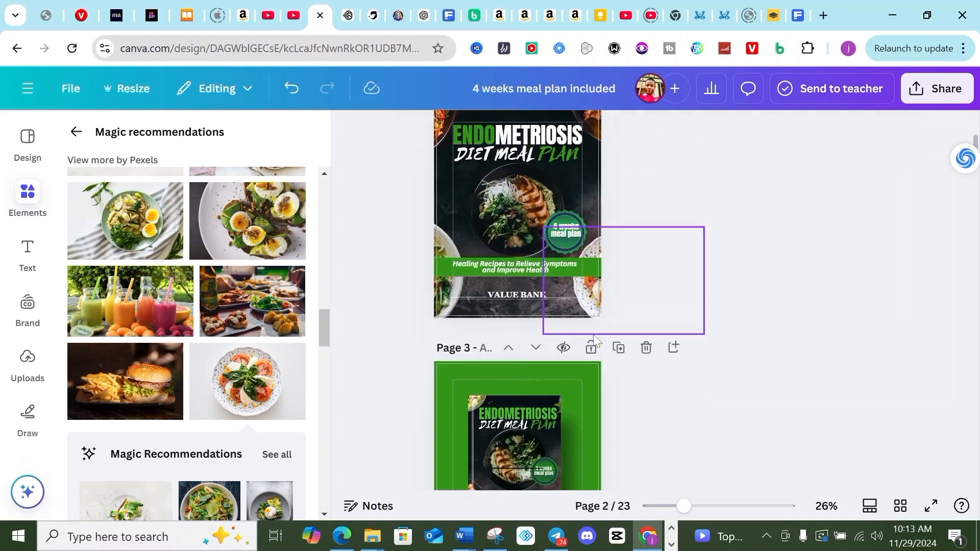
pyautogui.scroll(3, 525, 323)
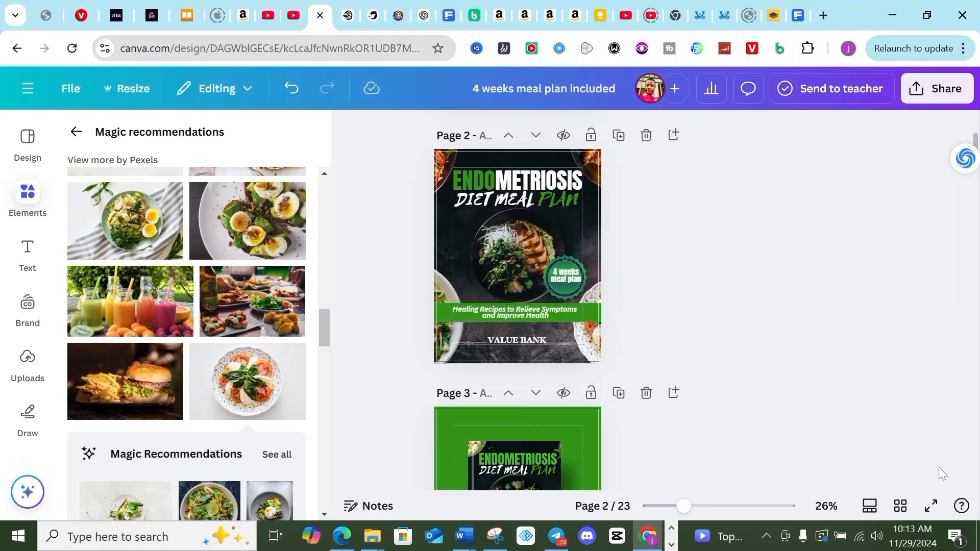
# Turn off the display of margins and print bleed for the design
pyautogui.click(71, 89)
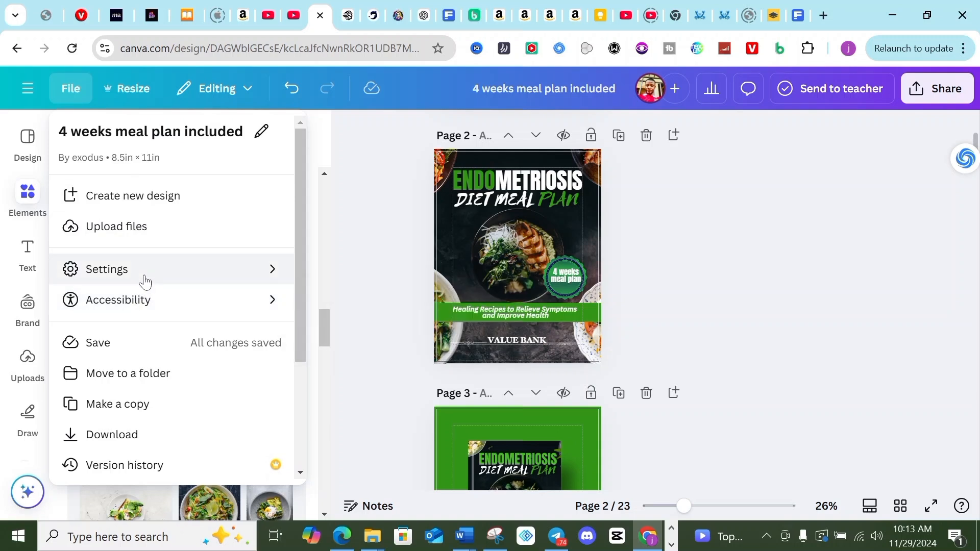
pyautogui.moveTo(153, 279)
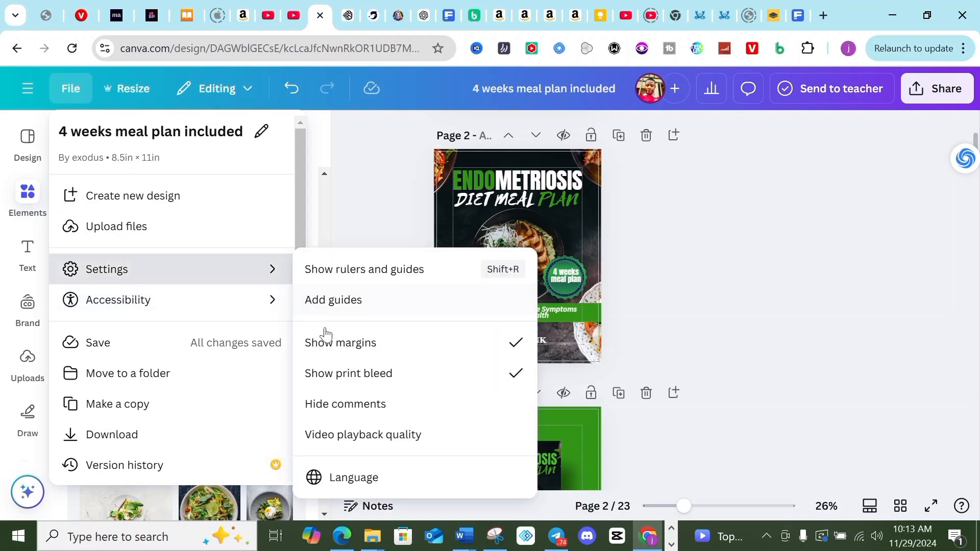
pyautogui.click(336, 352)
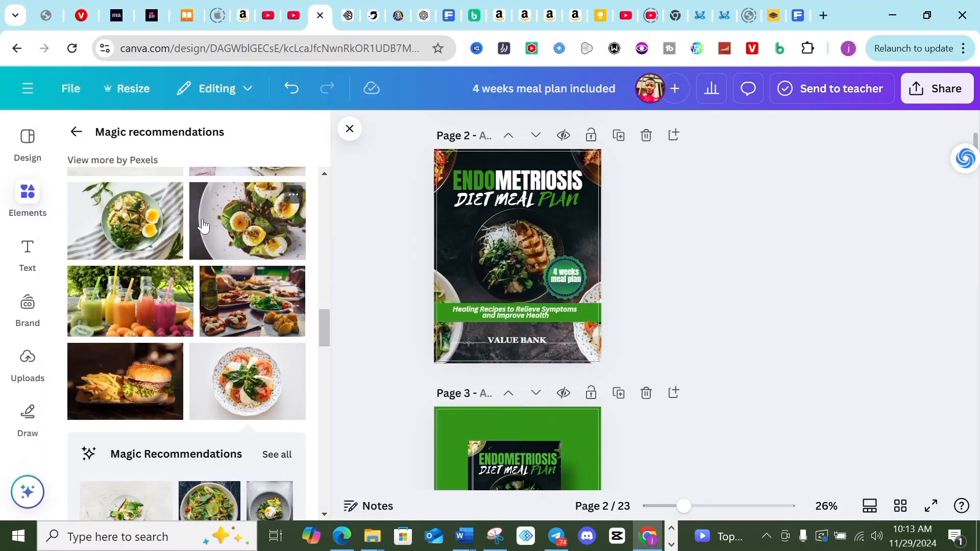
pyautogui.click(79, 93)
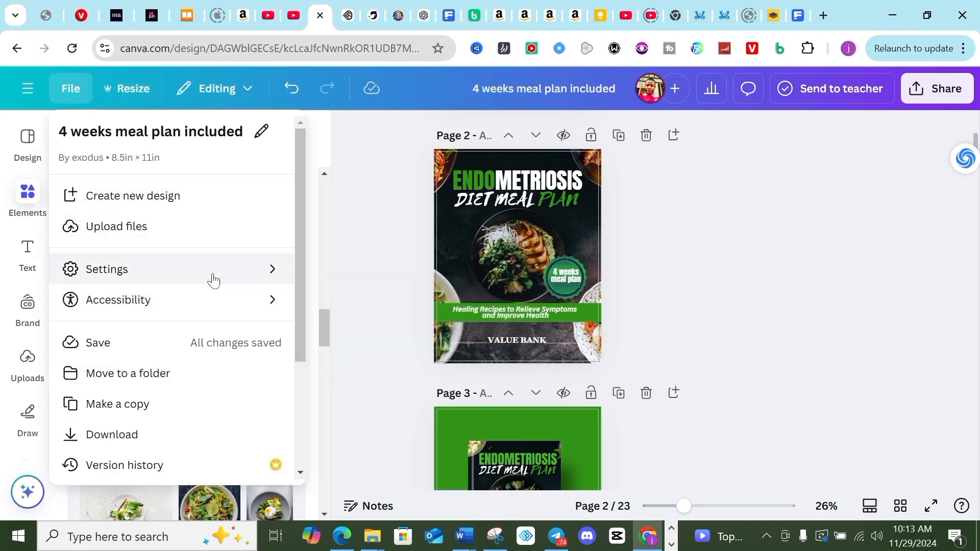
pyautogui.moveTo(212, 277)
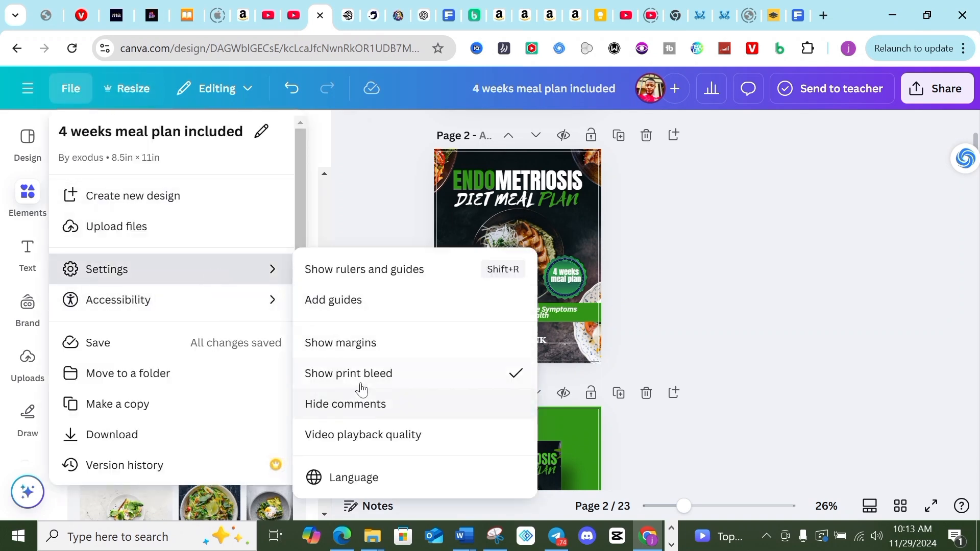
pyautogui.click(377, 377)
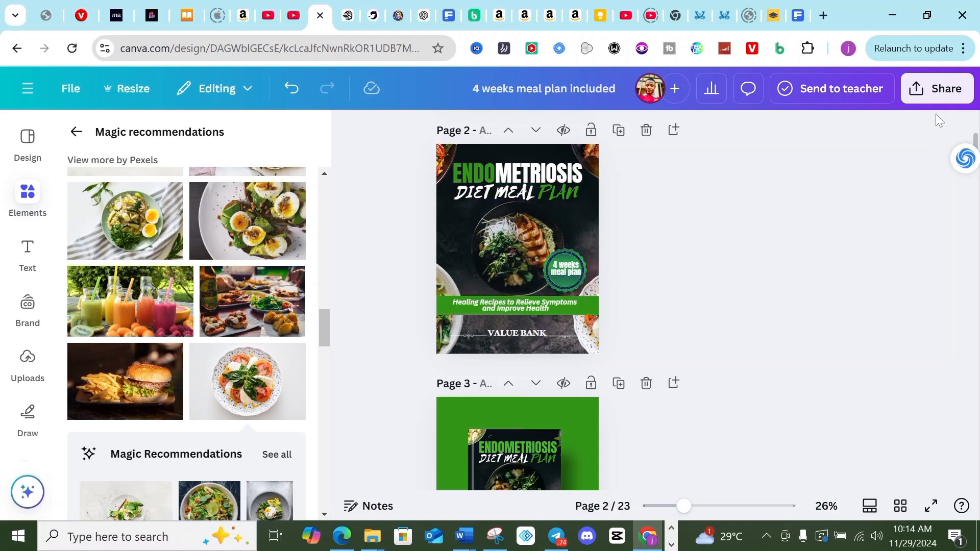
# Open the design's download settings and set the file type to JPG
pyautogui.click(941, 91)
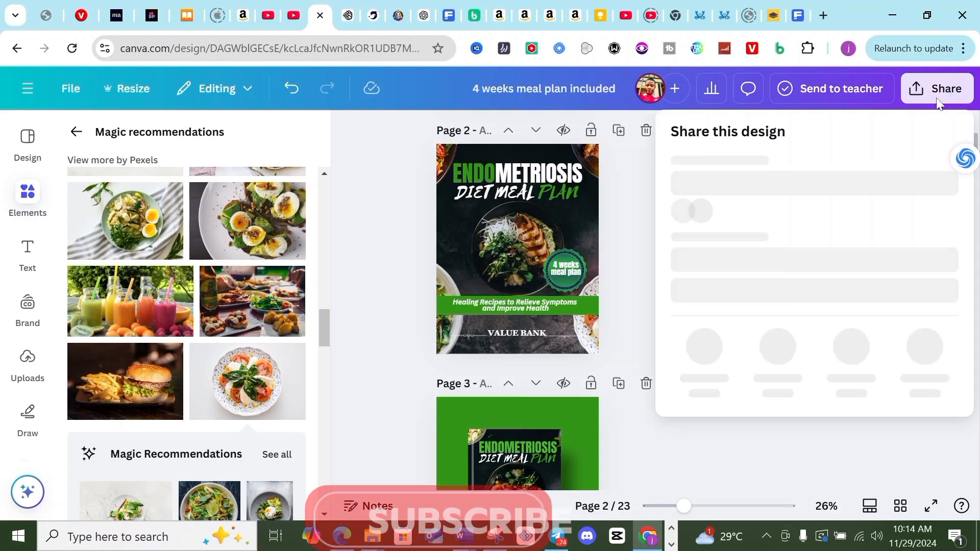
pyautogui.scroll(-2, 746, 344)
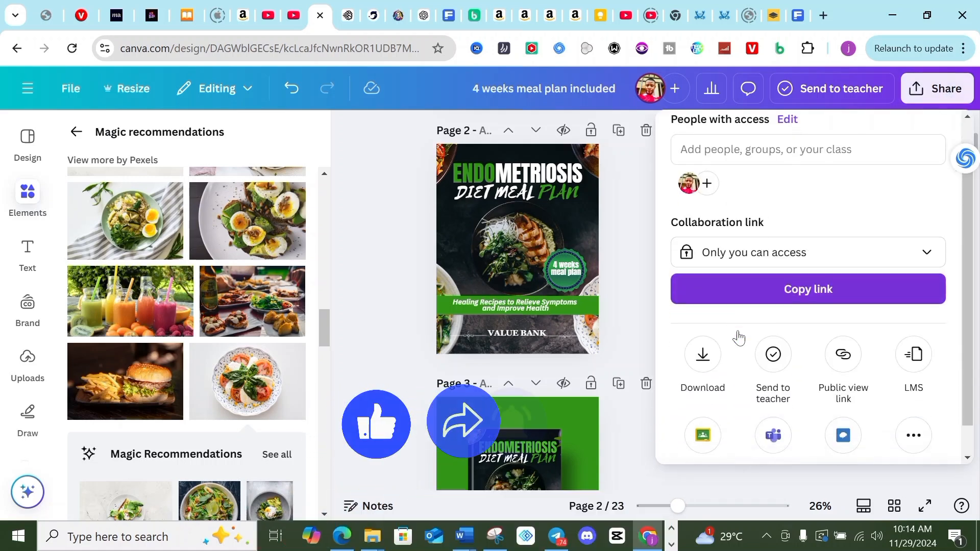
pyautogui.click(703, 321)
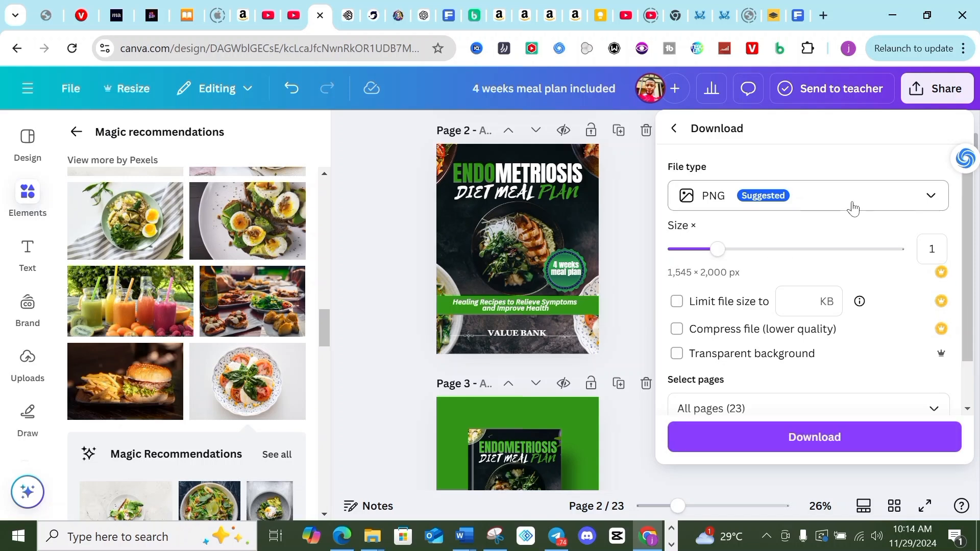
pyautogui.click(799, 207)
pyautogui.click(711, 246)
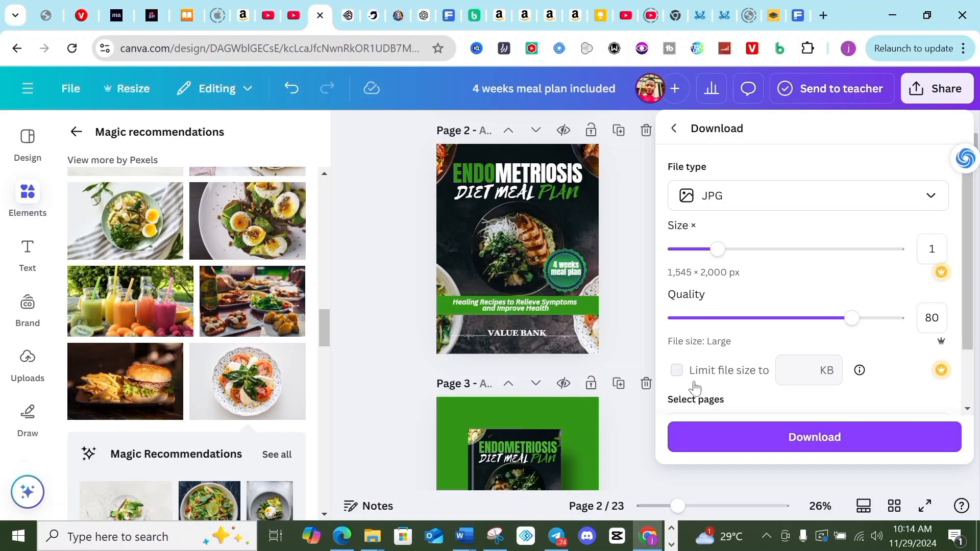
# Limit the download to the current page, page 2, and download the cover
pyautogui.scroll(-1, 688, 383)
pyautogui.scroll(-1, 688, 383)
pyautogui.click(771, 354)
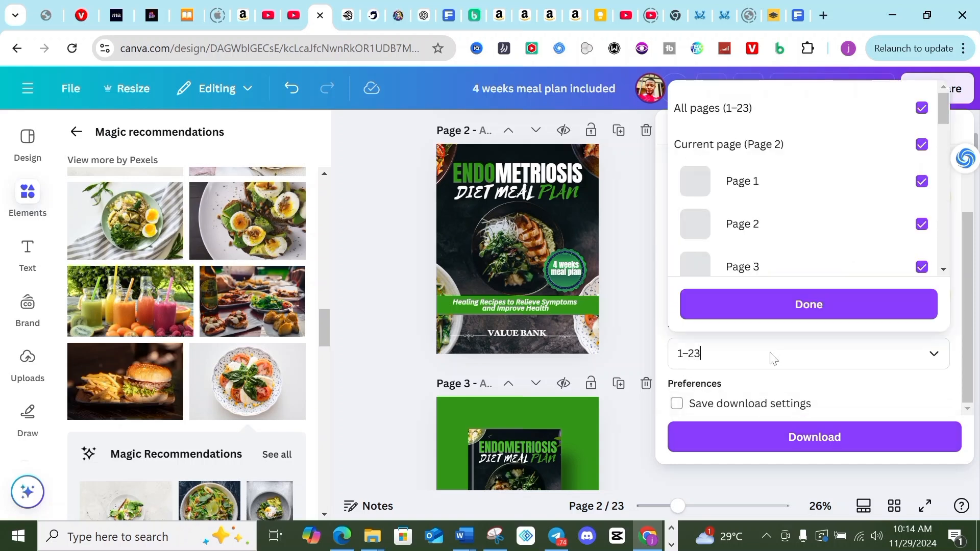
pyautogui.click(750, 125)
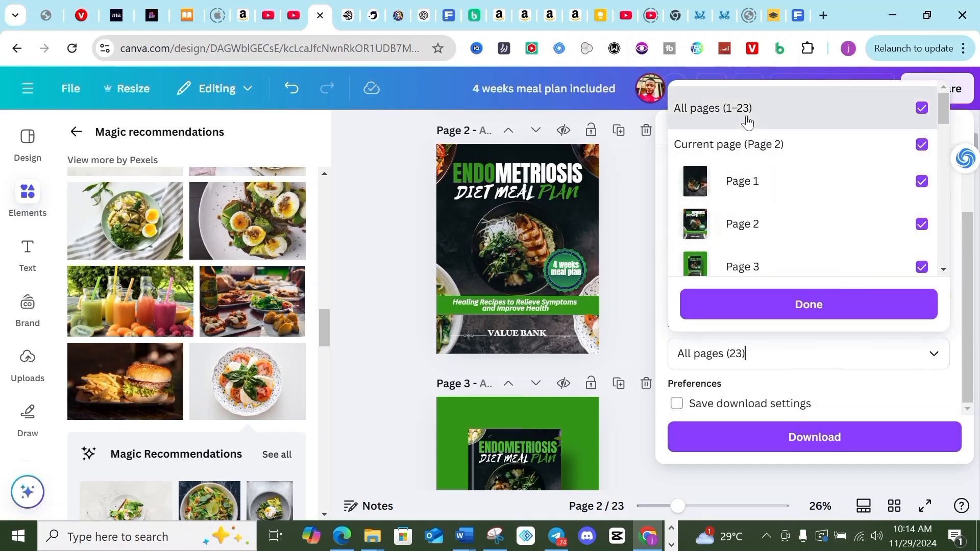
pyautogui.click(765, 156)
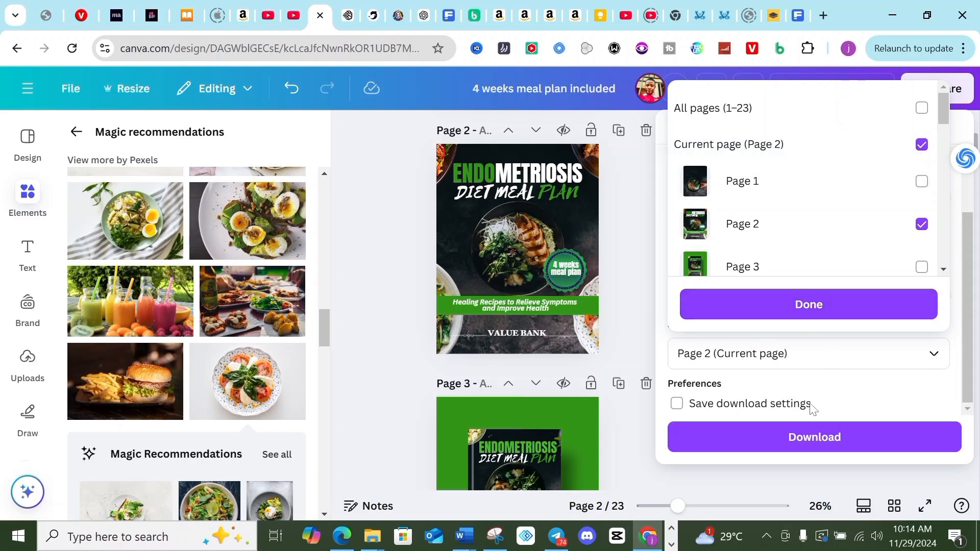
pyautogui.click(790, 442)
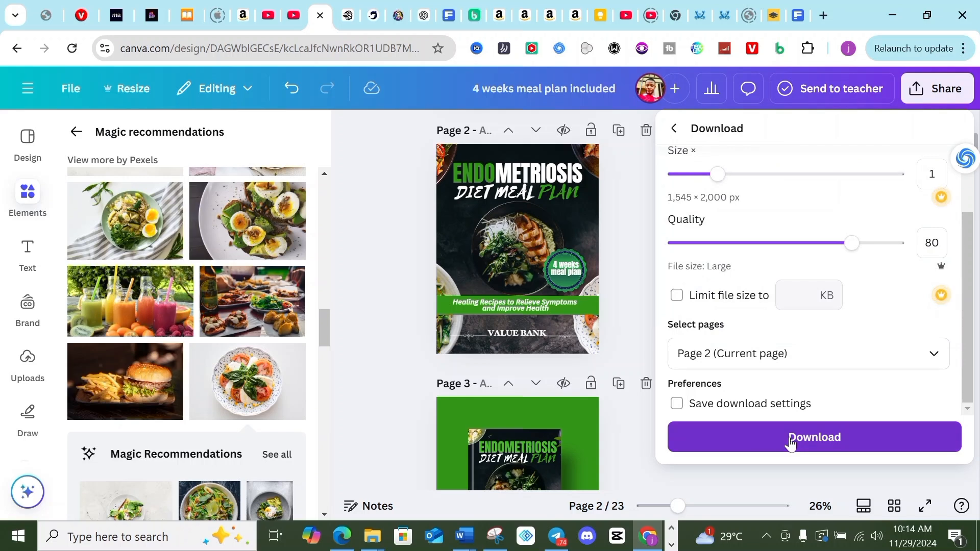
pyautogui.click(793, 441)
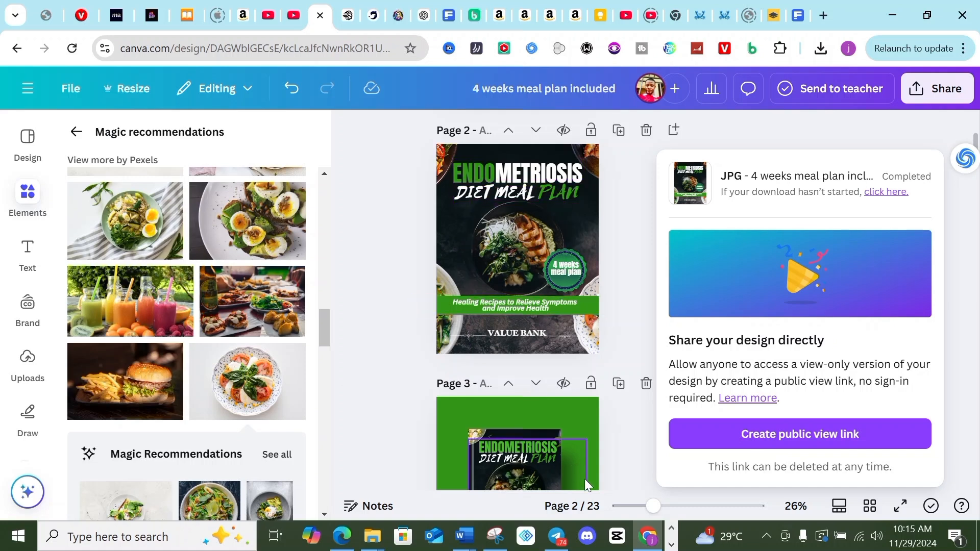
# Switch to BlueStacks, launch Snapseed, start opening a photo and allow access to photos, media and files
pyautogui.click(671, 543)
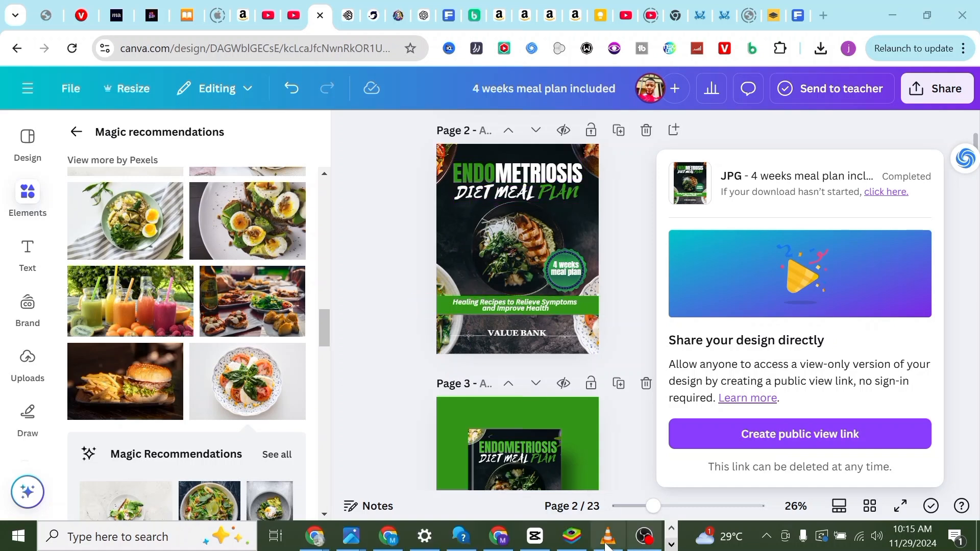
pyautogui.click(572, 545)
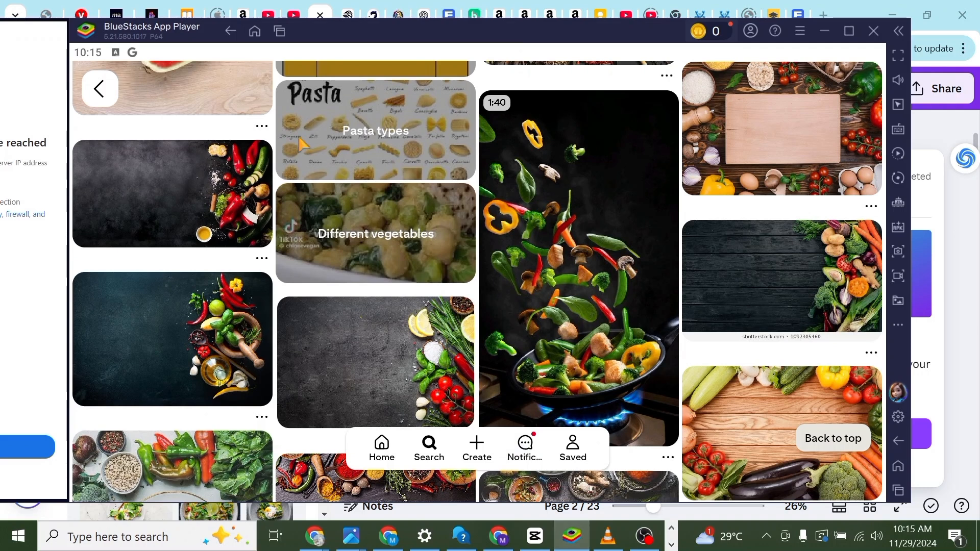
pyautogui.click(254, 31)
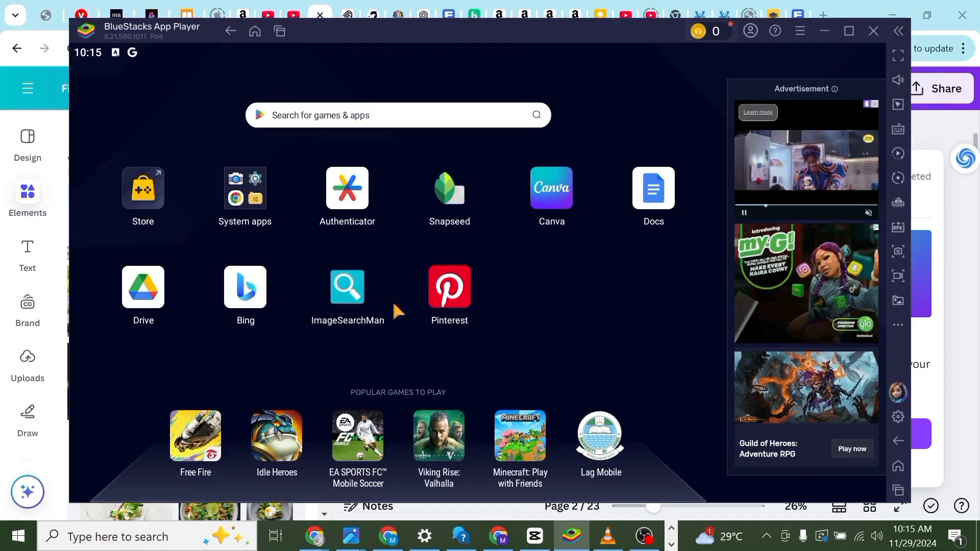
pyautogui.click(459, 203)
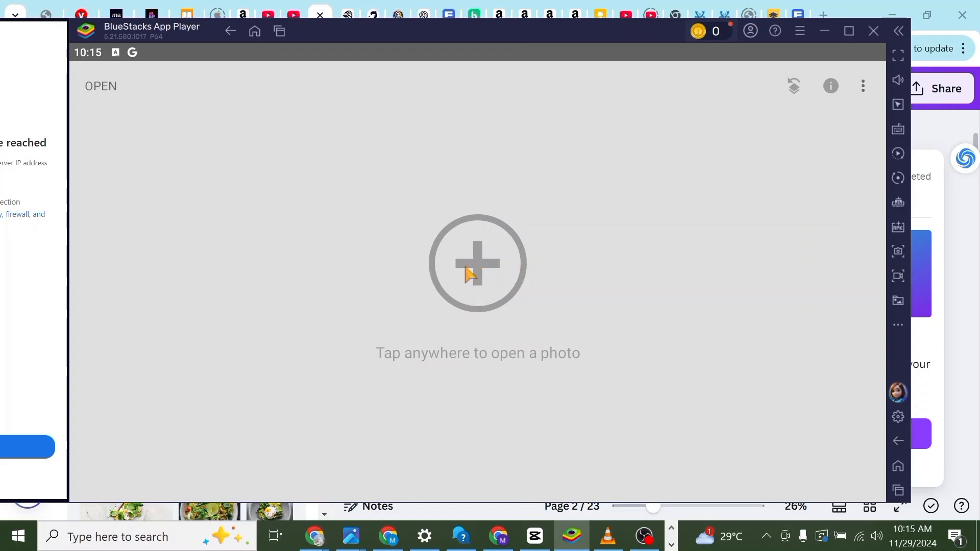
pyautogui.click(475, 271)
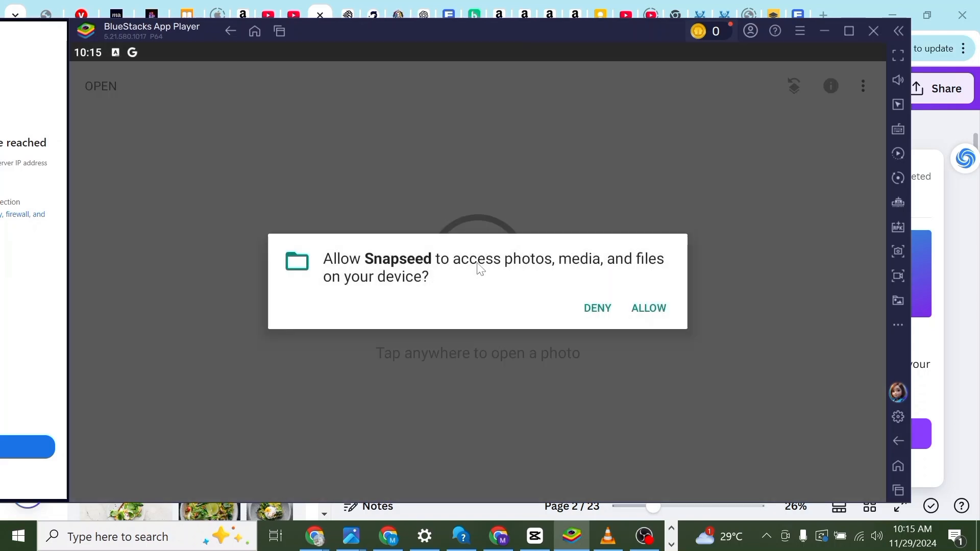
pyautogui.click(647, 308)
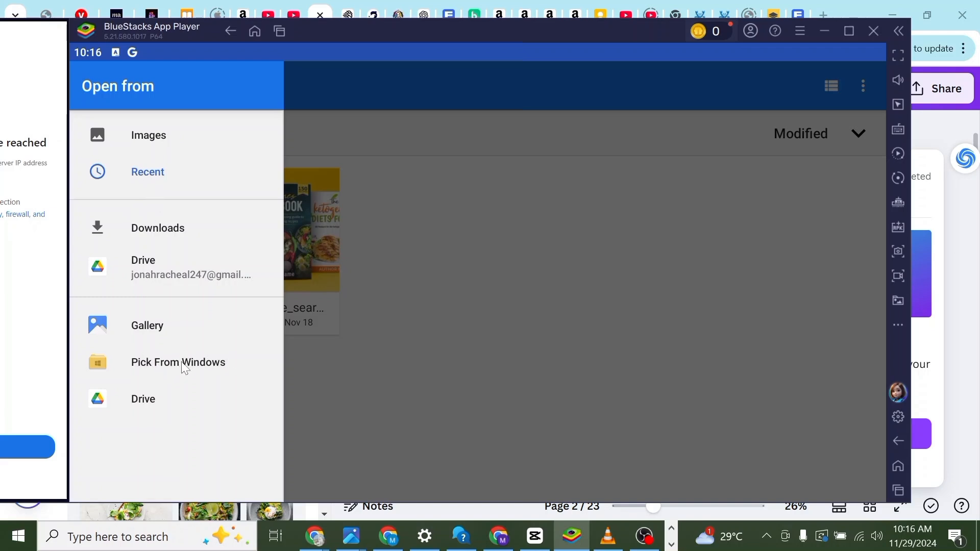
# Open the cover image "4 weeks meal plan included (1)" from the Windows Downloads folder in Snapseed
pyautogui.click(153, 364)
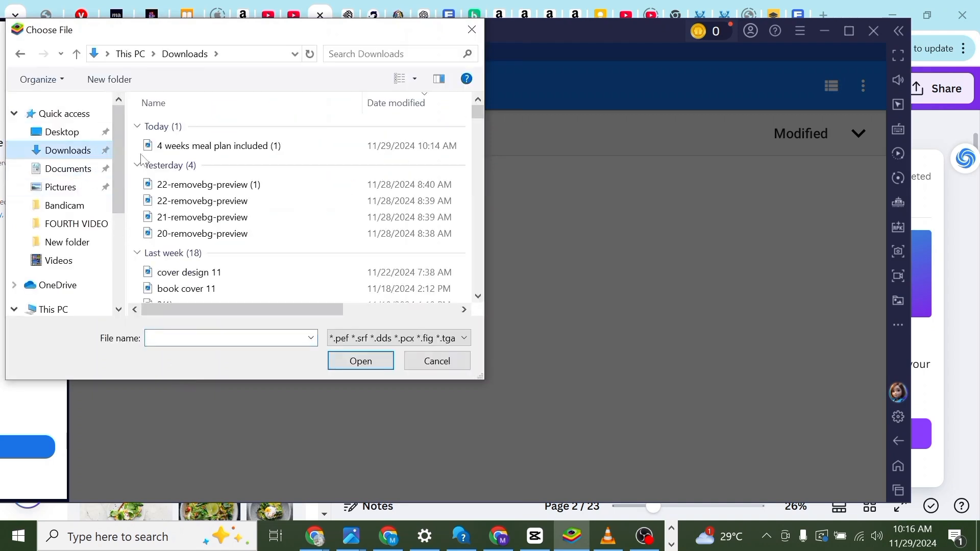
pyautogui.click(184, 146)
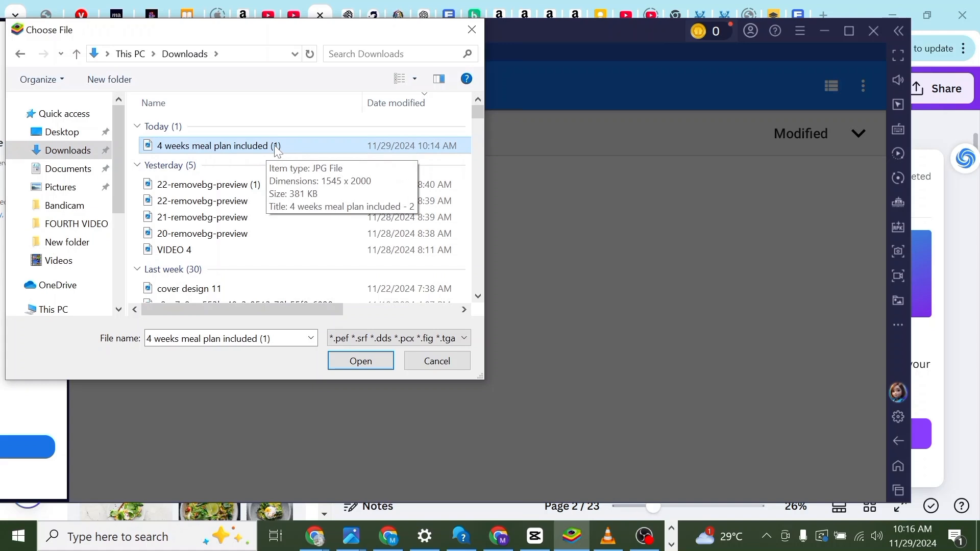
pyautogui.click(362, 361)
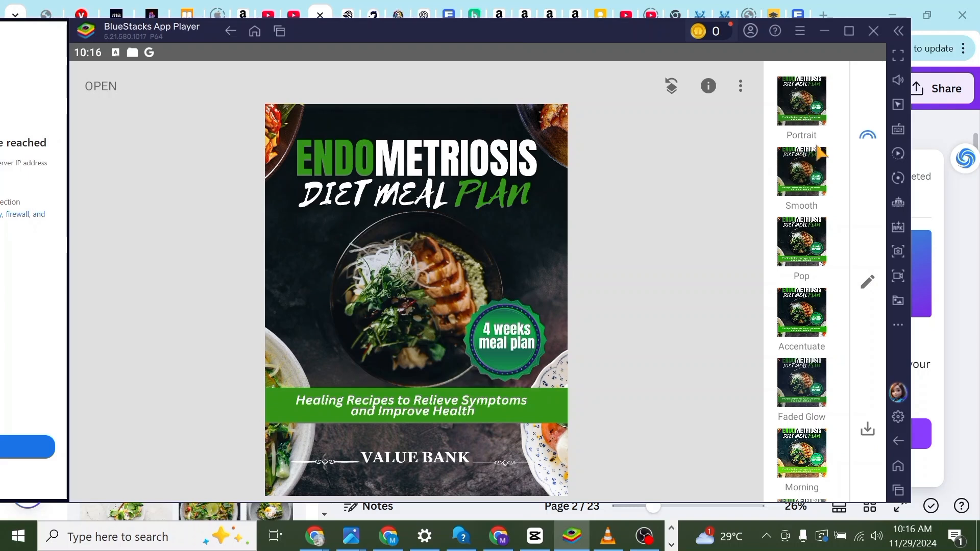
# Preview the Portrait and Smooth looks on the cover, and apply the Pop look
pyautogui.click(805, 119)
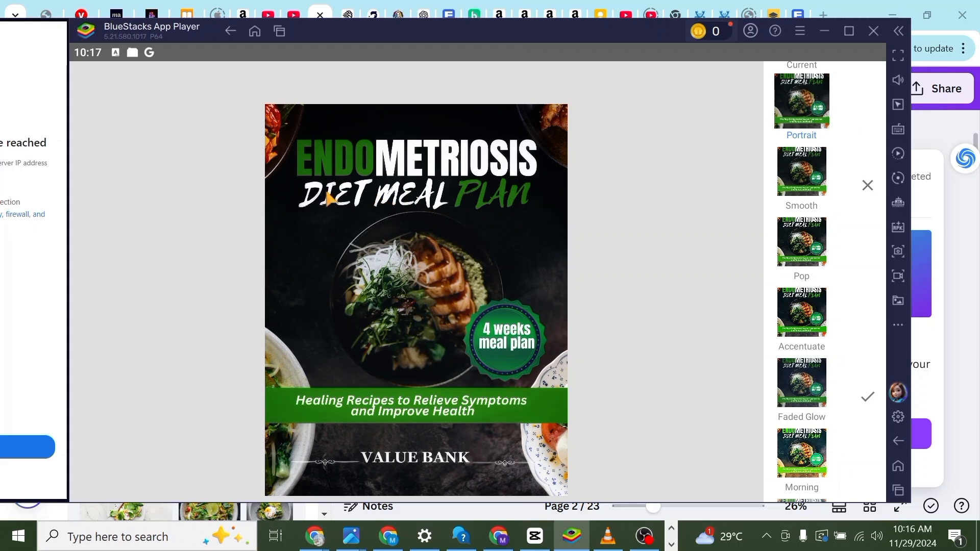
pyautogui.click(806, 190)
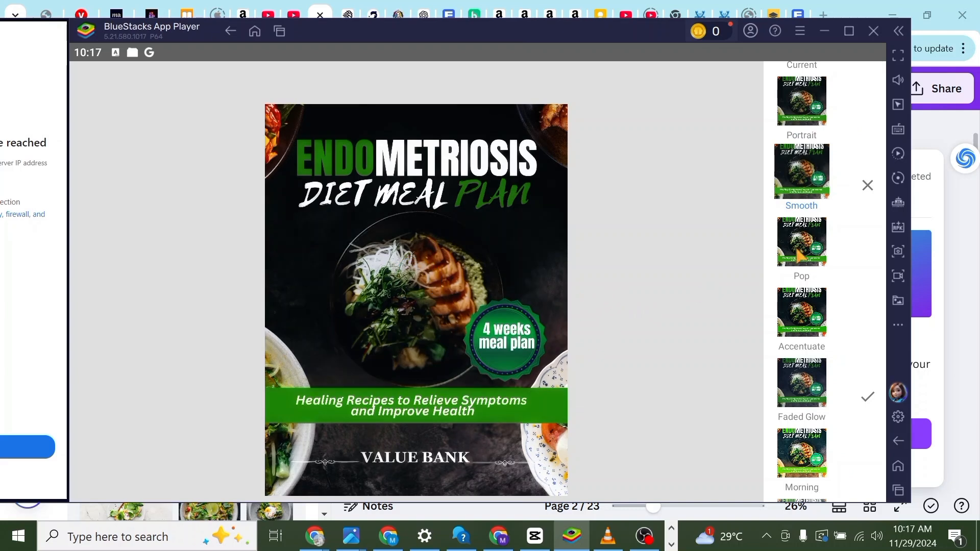
pyautogui.click(800, 253)
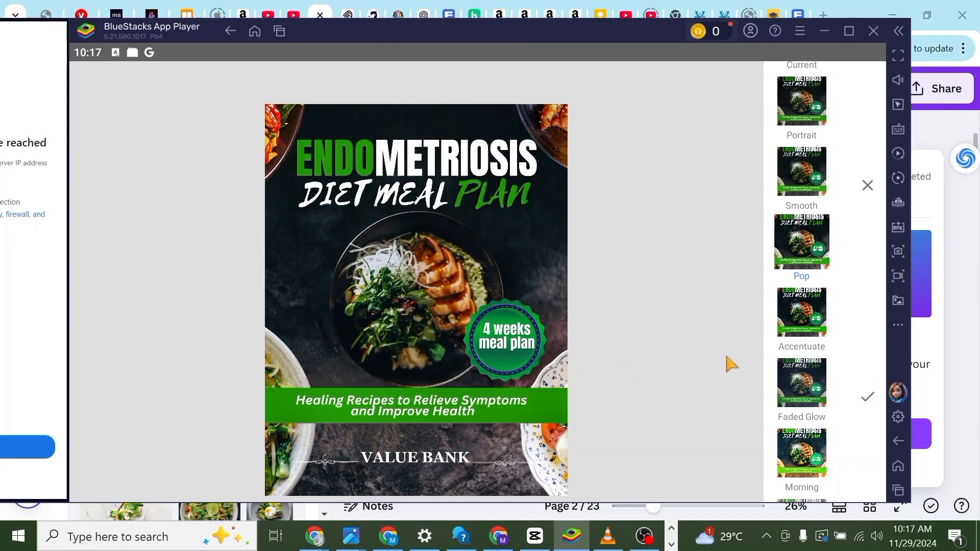
pyautogui.click(863, 394)
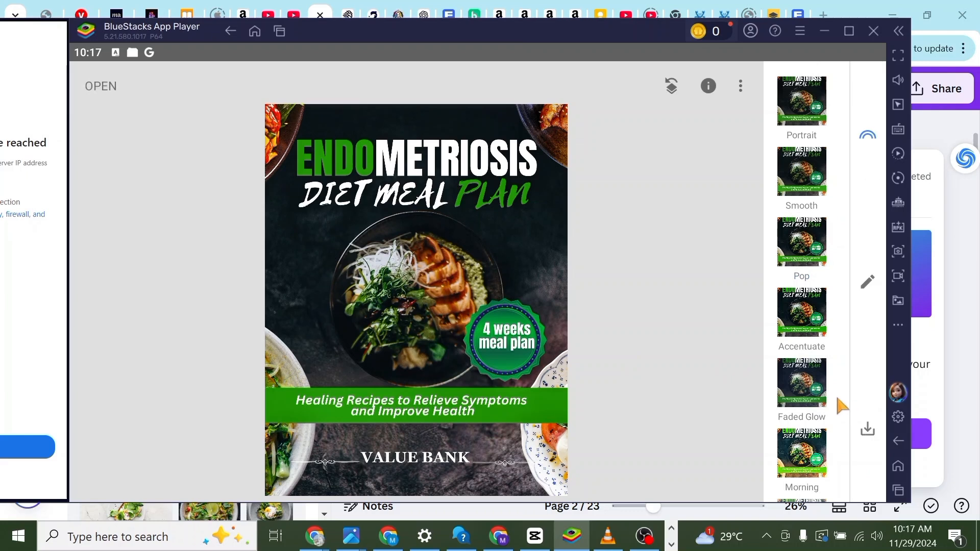
# Save a copy of the enhanced cover, view it once in Gallery, and minimize BlueStacks
pyautogui.click(867, 430)
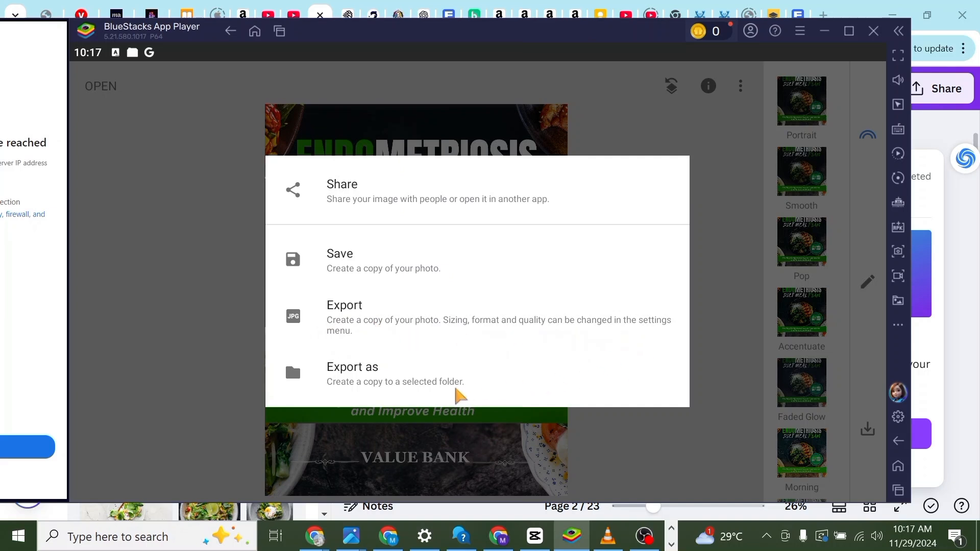
pyautogui.click(333, 263)
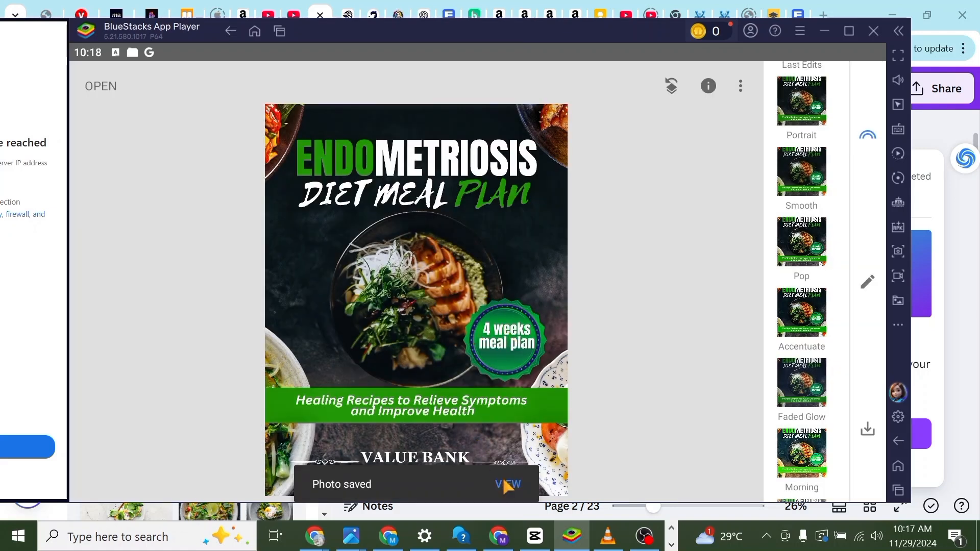
pyautogui.click(507, 485)
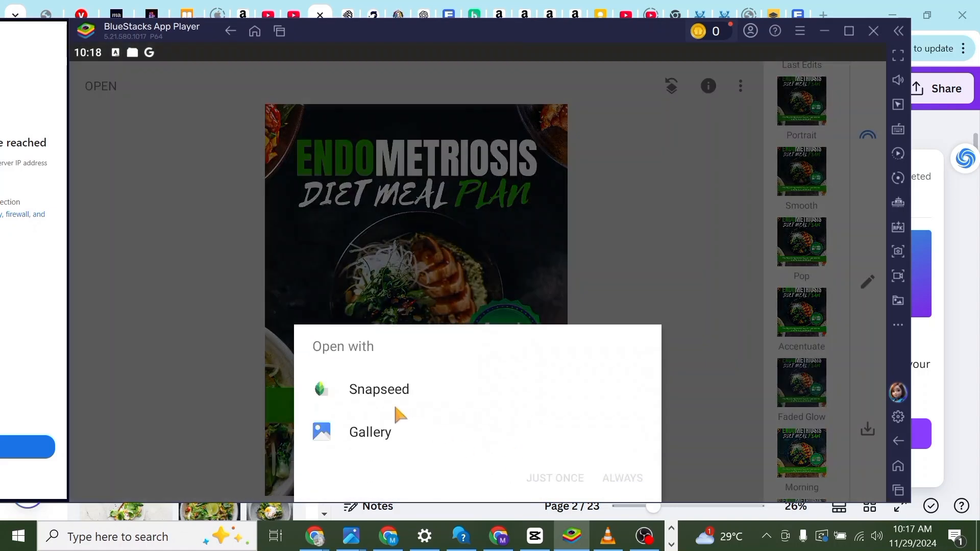
pyautogui.click(378, 440)
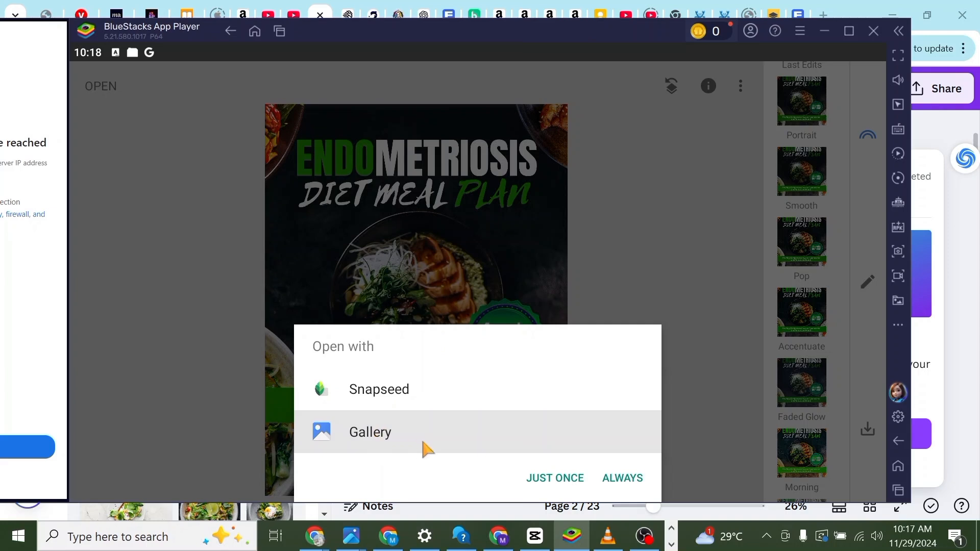
pyautogui.click(564, 475)
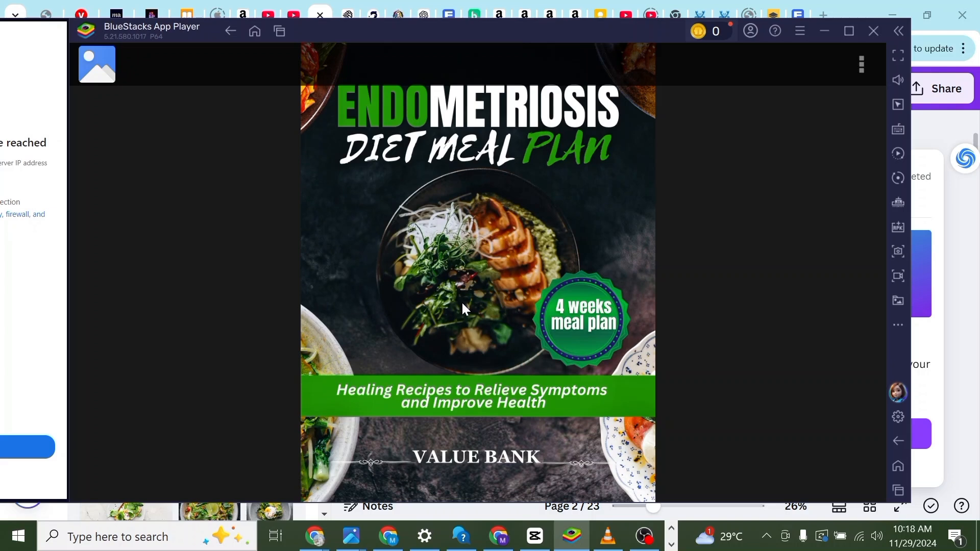
pyautogui.click(825, 32)
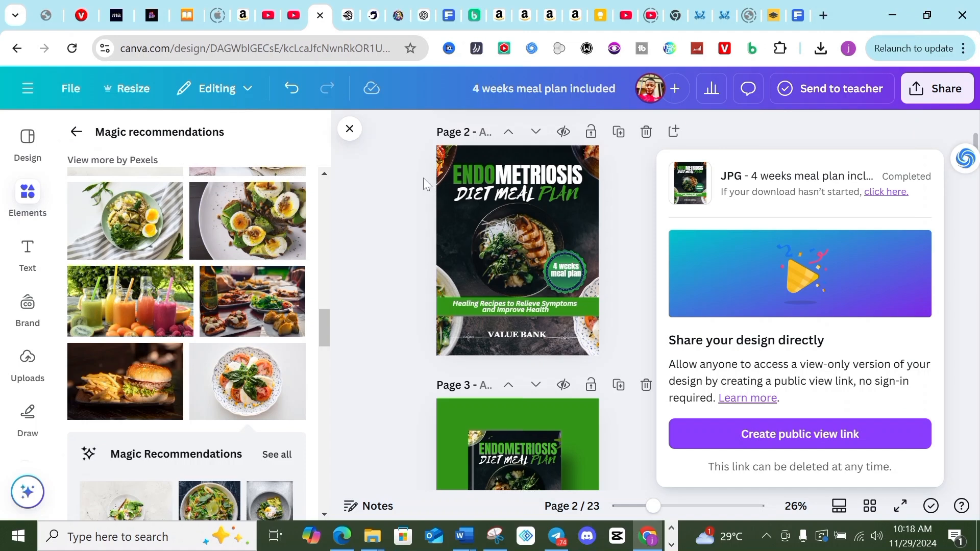
# Switch to Freepik's AI image generator and examine the generated Diabetic Diet and Endometriosis cookbook covers
pyautogui.scroll(3, 427, 184)
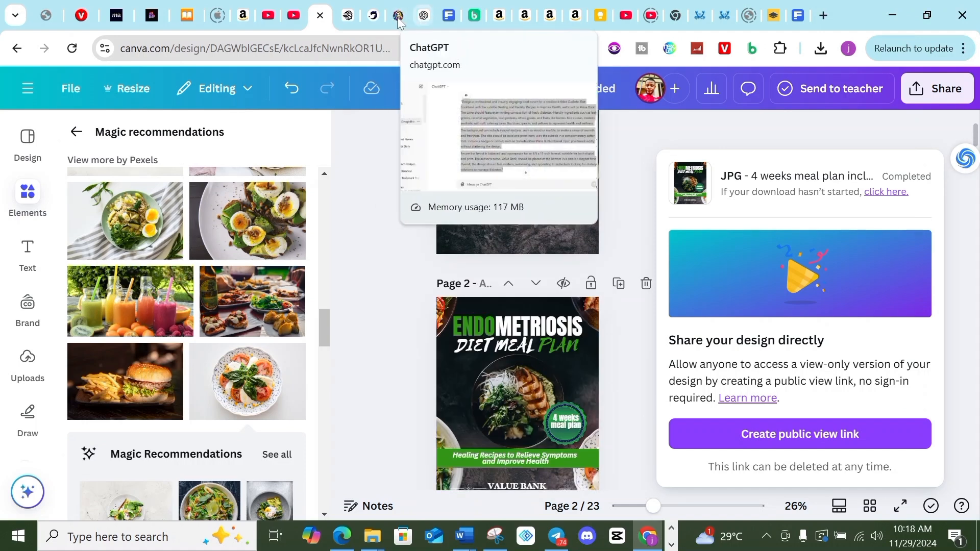
pyautogui.click(398, 18)
pyautogui.click(453, 17)
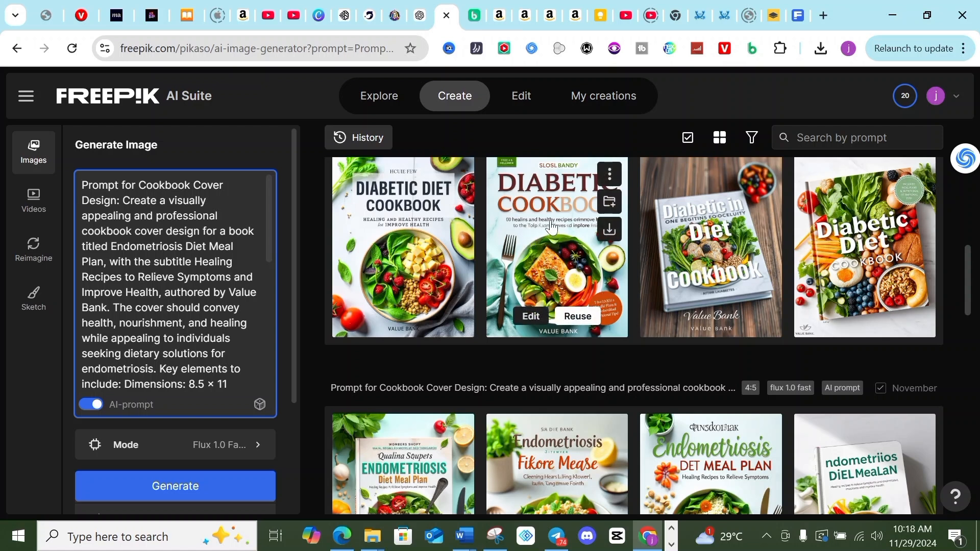
pyautogui.scroll(-1, 536, 275)
pyautogui.scroll(2, 551, 306)
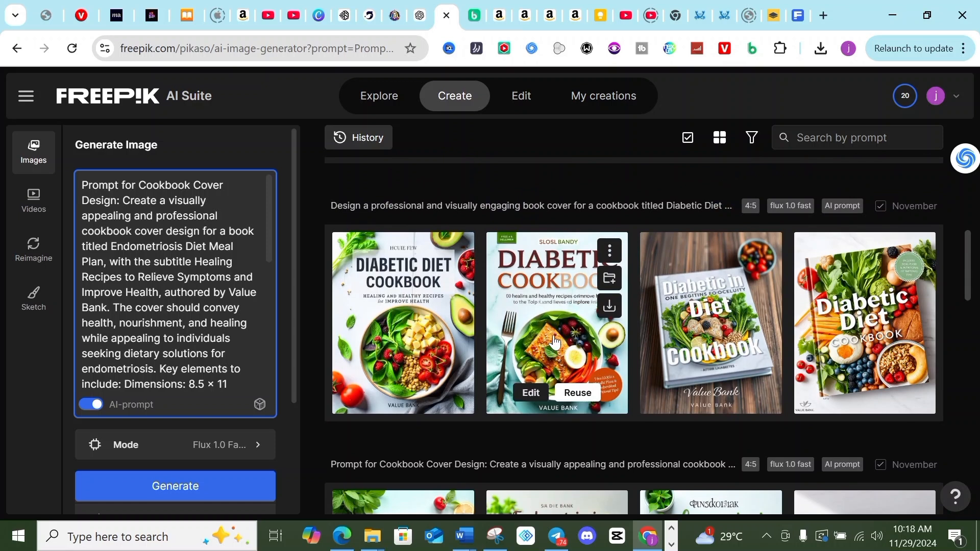
pyautogui.scroll(-2, 541, 337)
pyautogui.scroll(-2, 543, 301)
pyautogui.scroll(4, 534, 304)
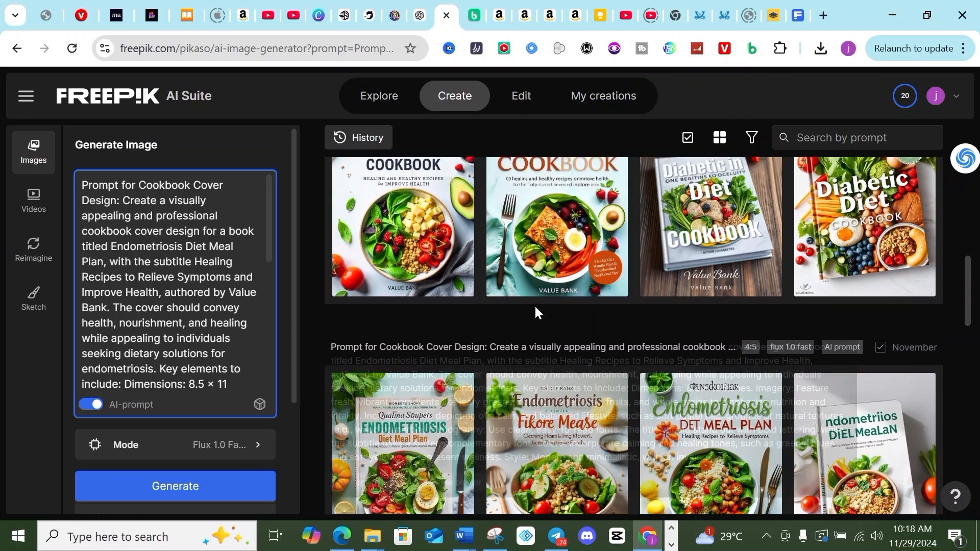
# Return to the Canva design and examine the alternative Endometriosis Diet Meal Plan cover on page 6 and its page 8 mockup
pyautogui.click(319, 24)
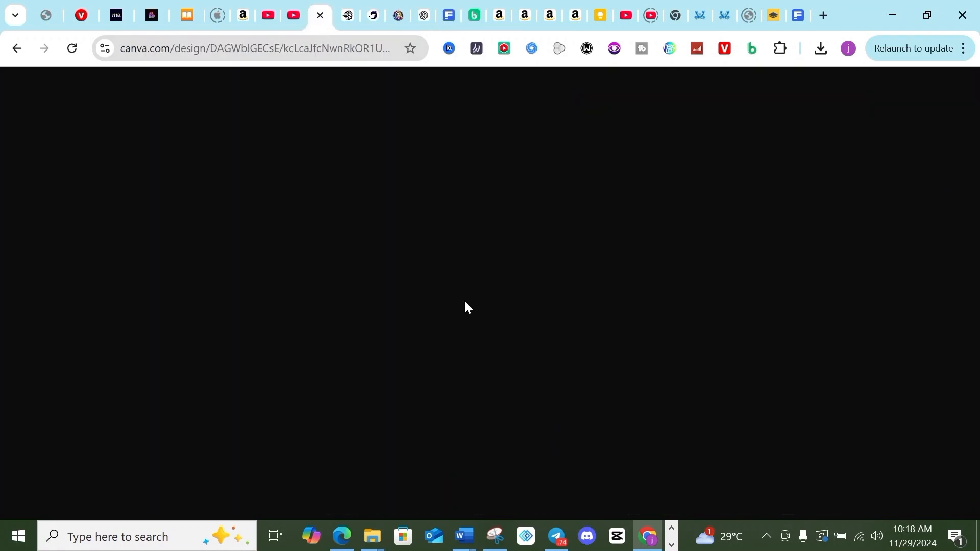
pyautogui.scroll(-10, 459, 327)
pyautogui.scroll(-15, 508, 337)
pyautogui.scroll(5, 518, 367)
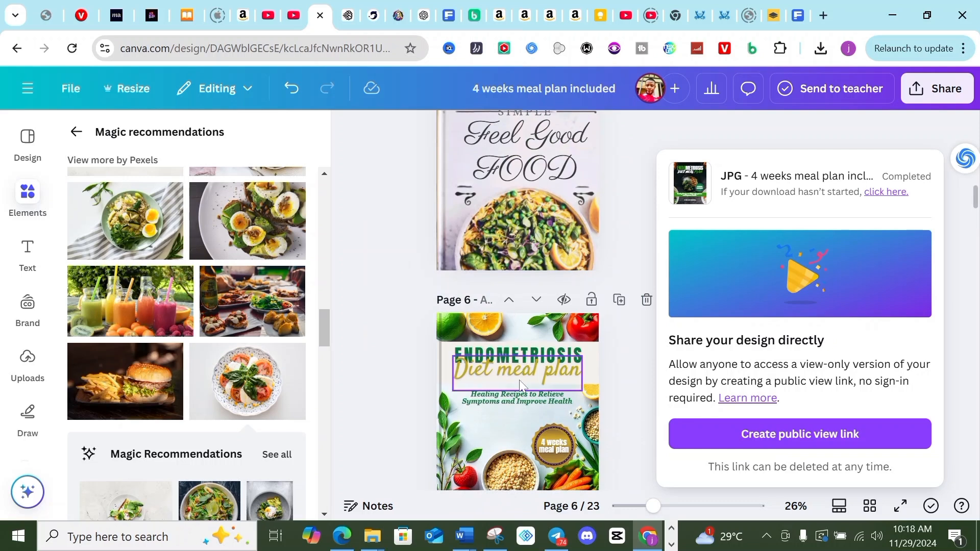
pyautogui.scroll(-3, 519, 384)
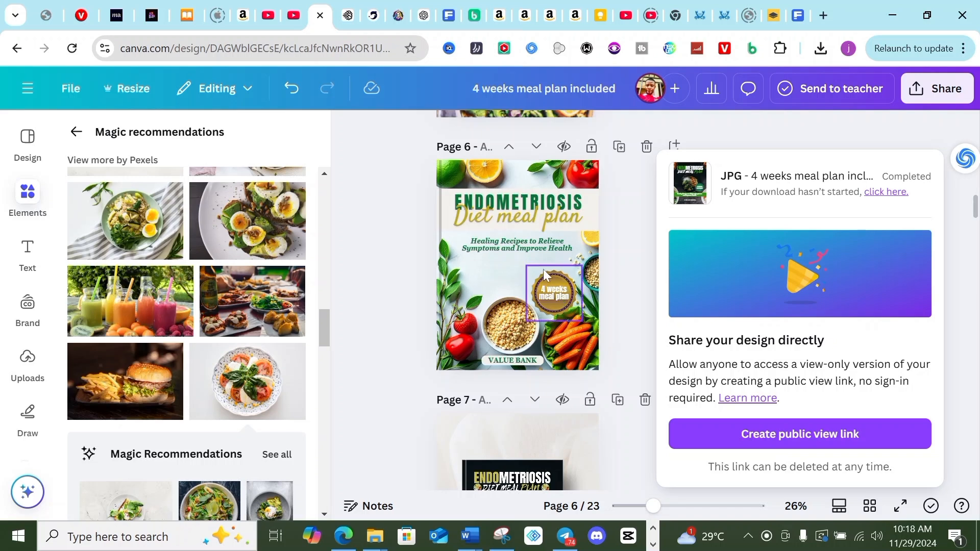
pyautogui.doubleClick(555, 296)
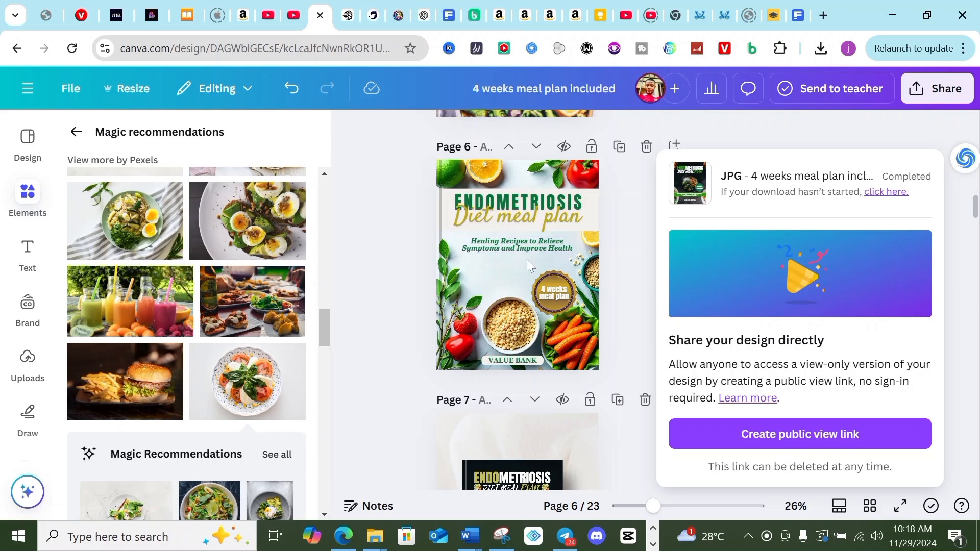
pyautogui.scroll(-8, 510, 317)
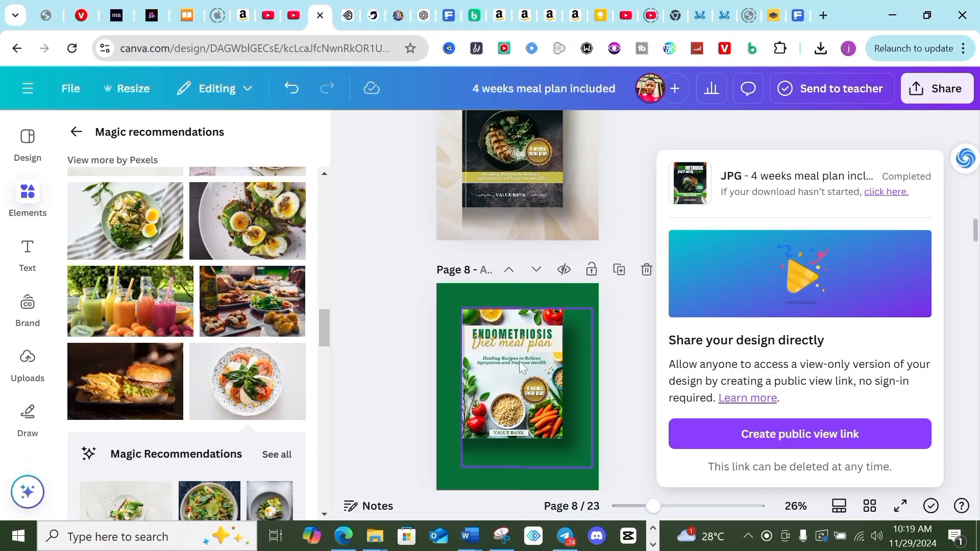
pyautogui.scroll(8, 527, 325)
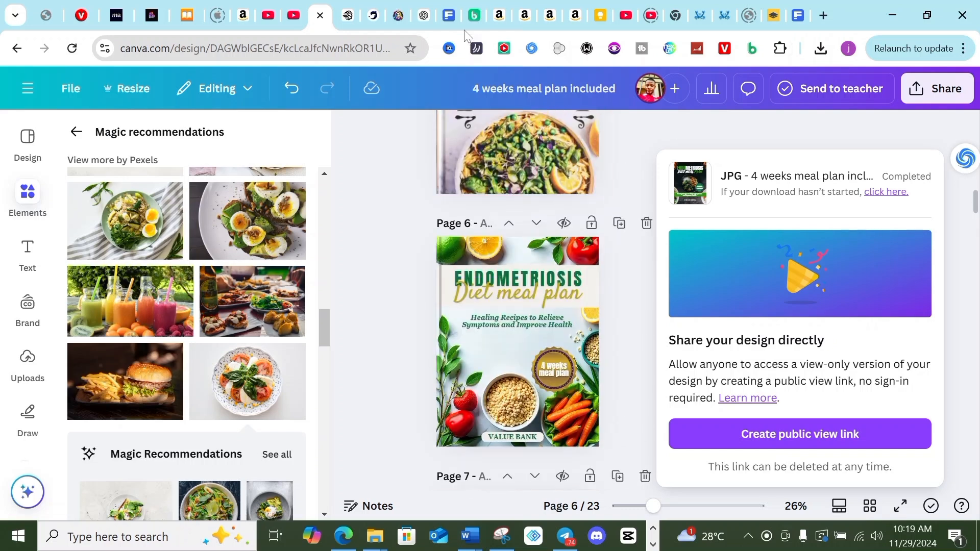
# Examine the Endometriosis Diet Meal Plan covers in Freepik's generation history for the source of the page 6 design
pyautogui.click(450, 16)
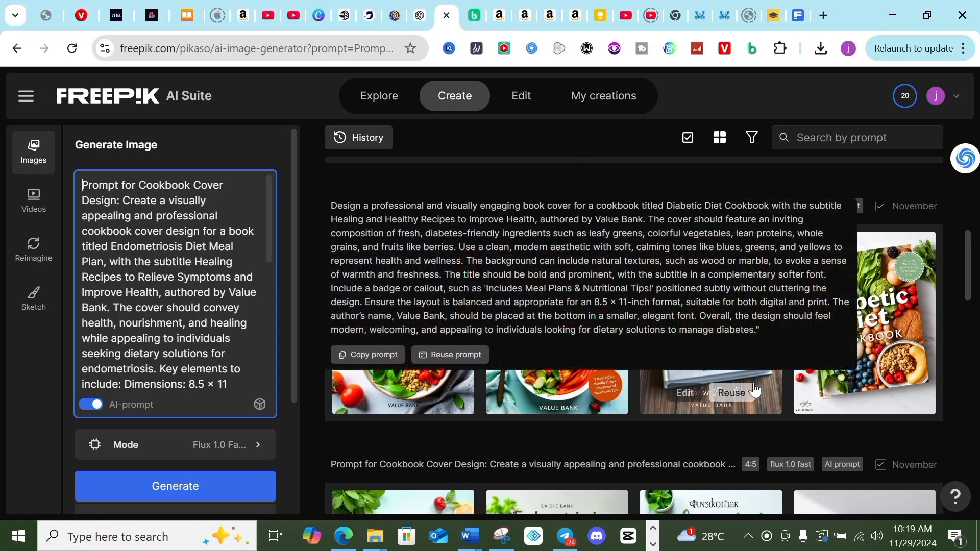
pyautogui.scroll(-9, 760, 426)
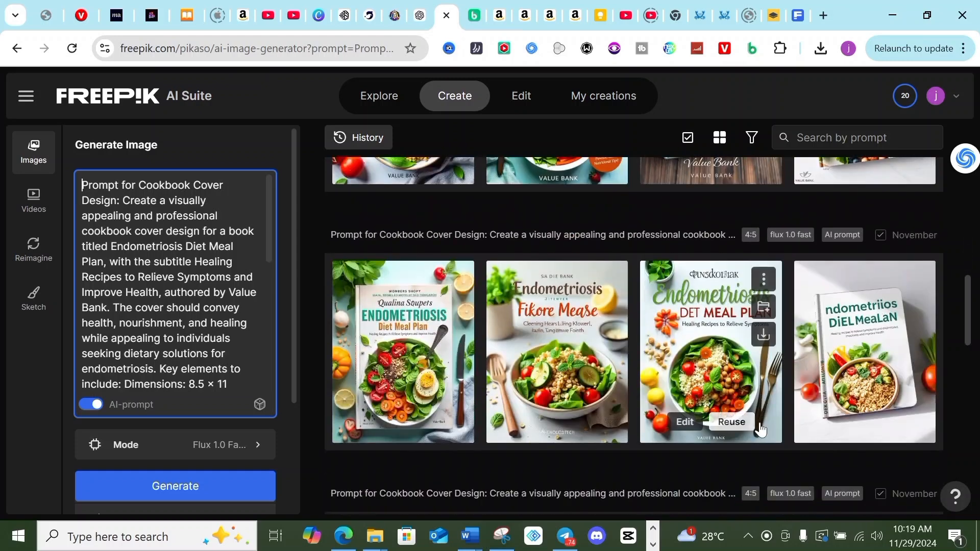
pyautogui.scroll(-5, 670, 380)
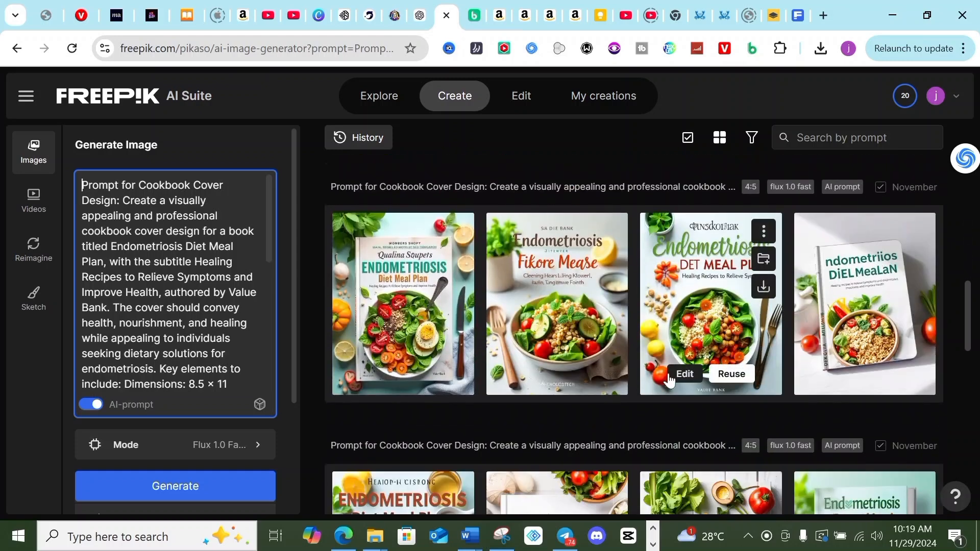
pyautogui.scroll(-5, 670, 380)
pyautogui.moveTo(669, 374)
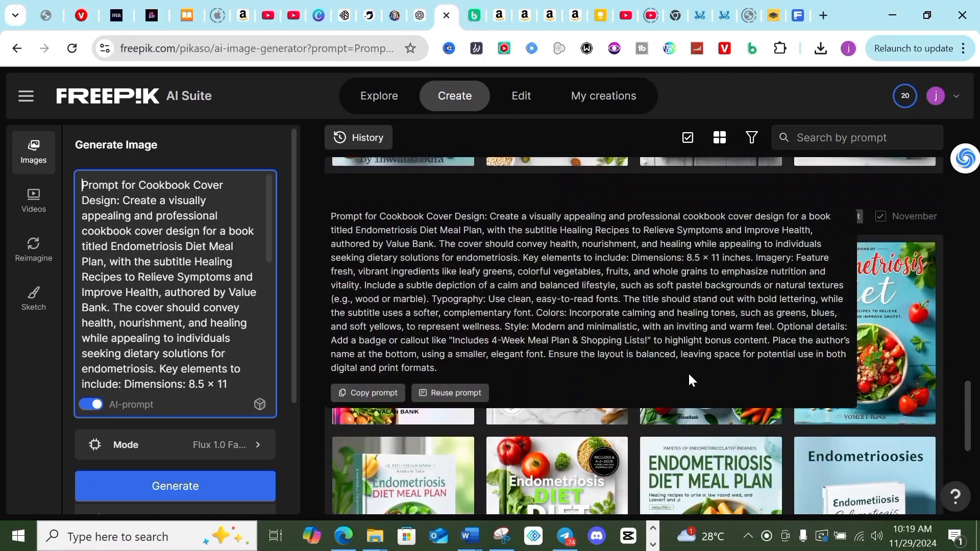
pyautogui.scroll(-5, 836, 472)
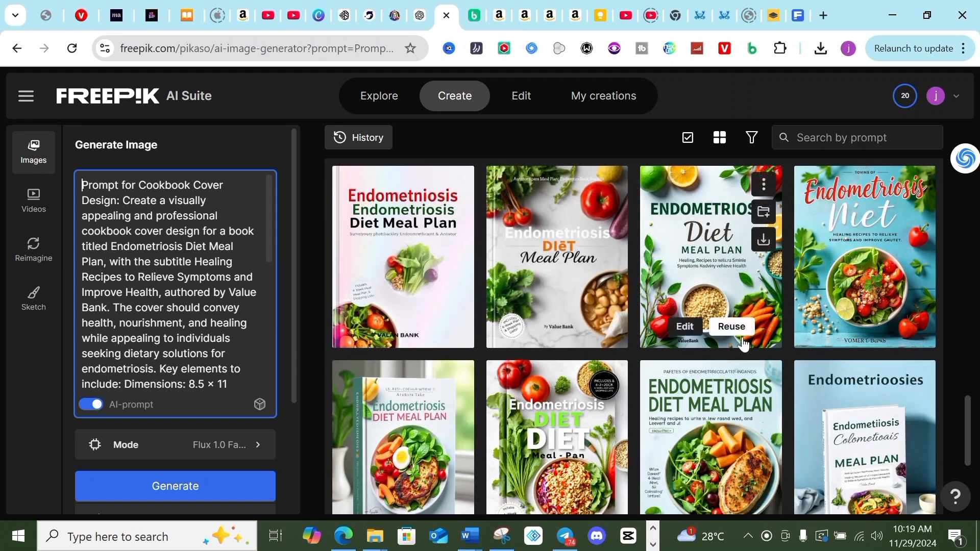
pyautogui.scroll(2, 698, 285)
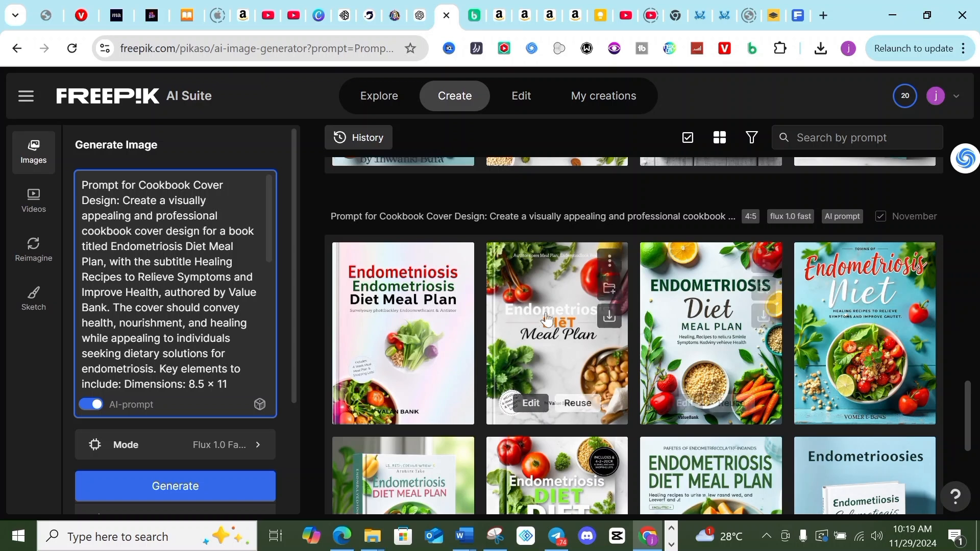
pyautogui.scroll(10, 531, 378)
pyautogui.scroll(-1, 541, 395)
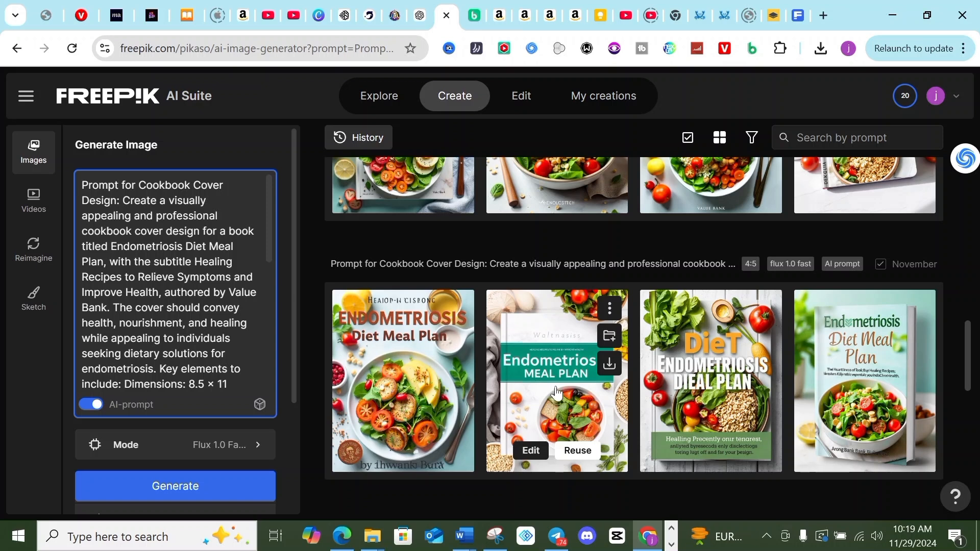
pyautogui.scroll(-2, 582, 439)
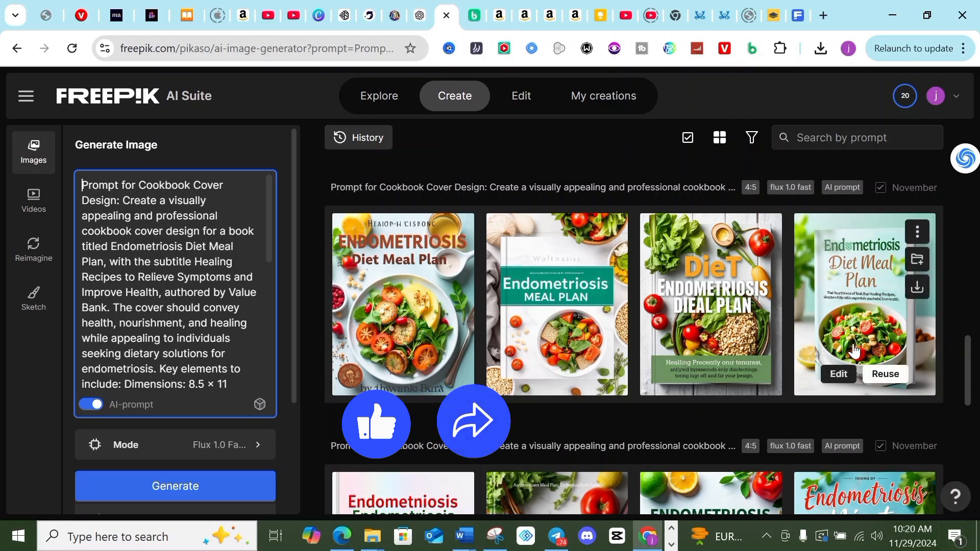
pyautogui.scroll(5, 840, 350)
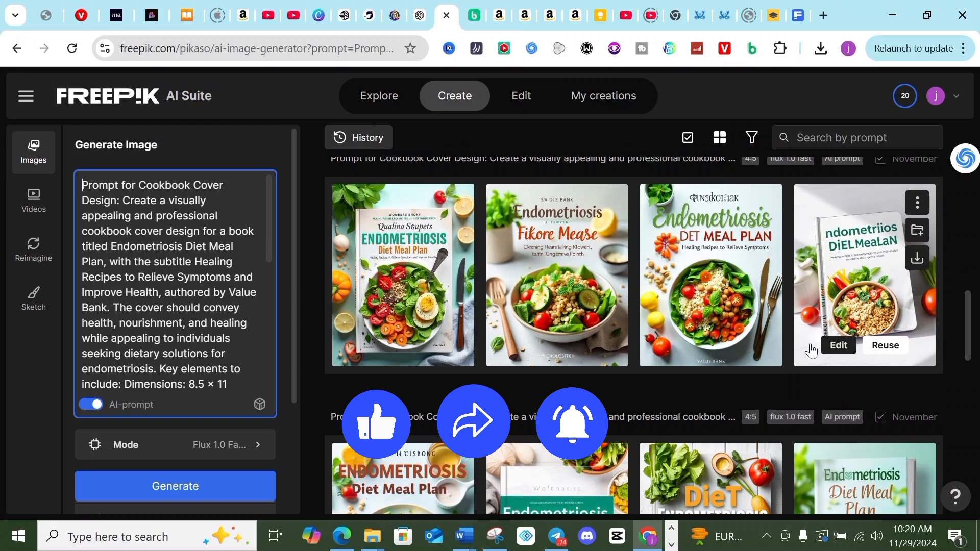
pyautogui.scroll(3, 730, 352)
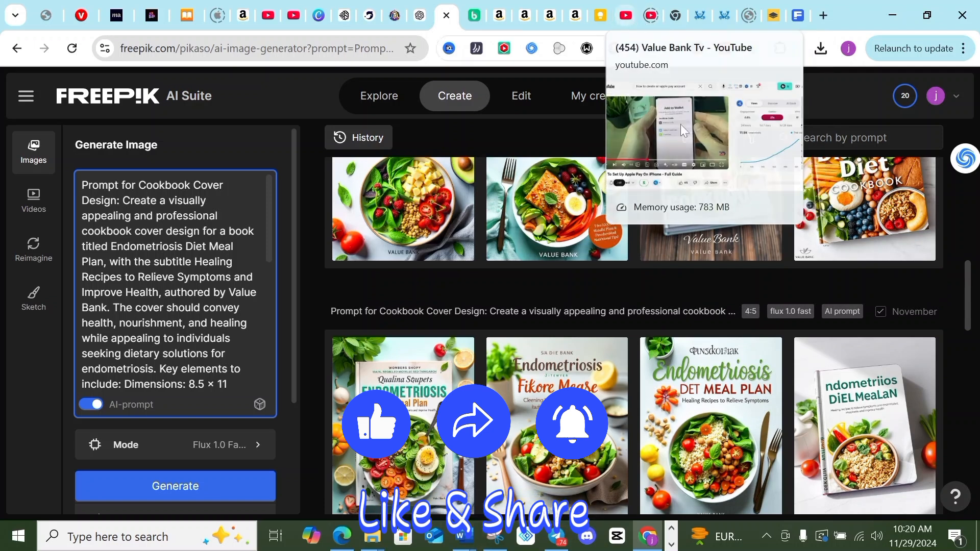
pyautogui.click(671, 544)
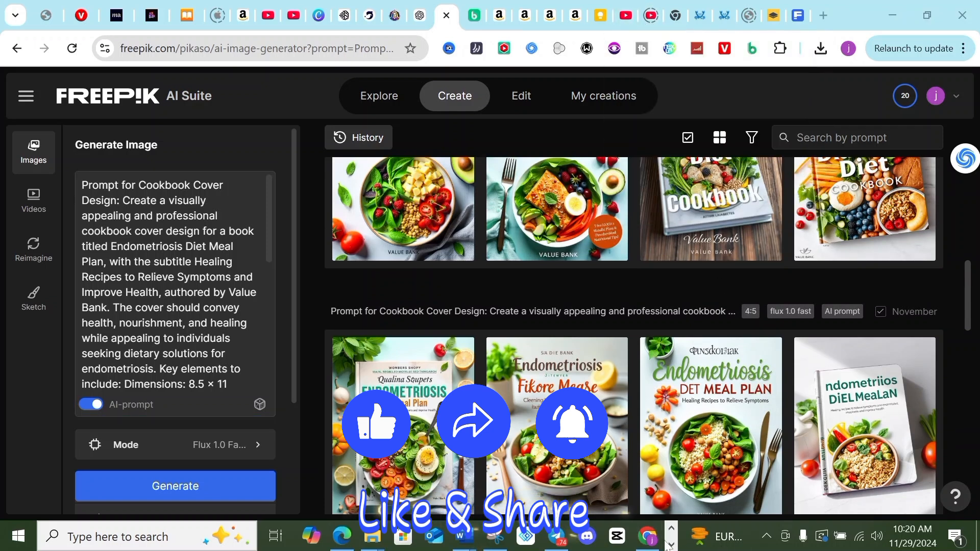